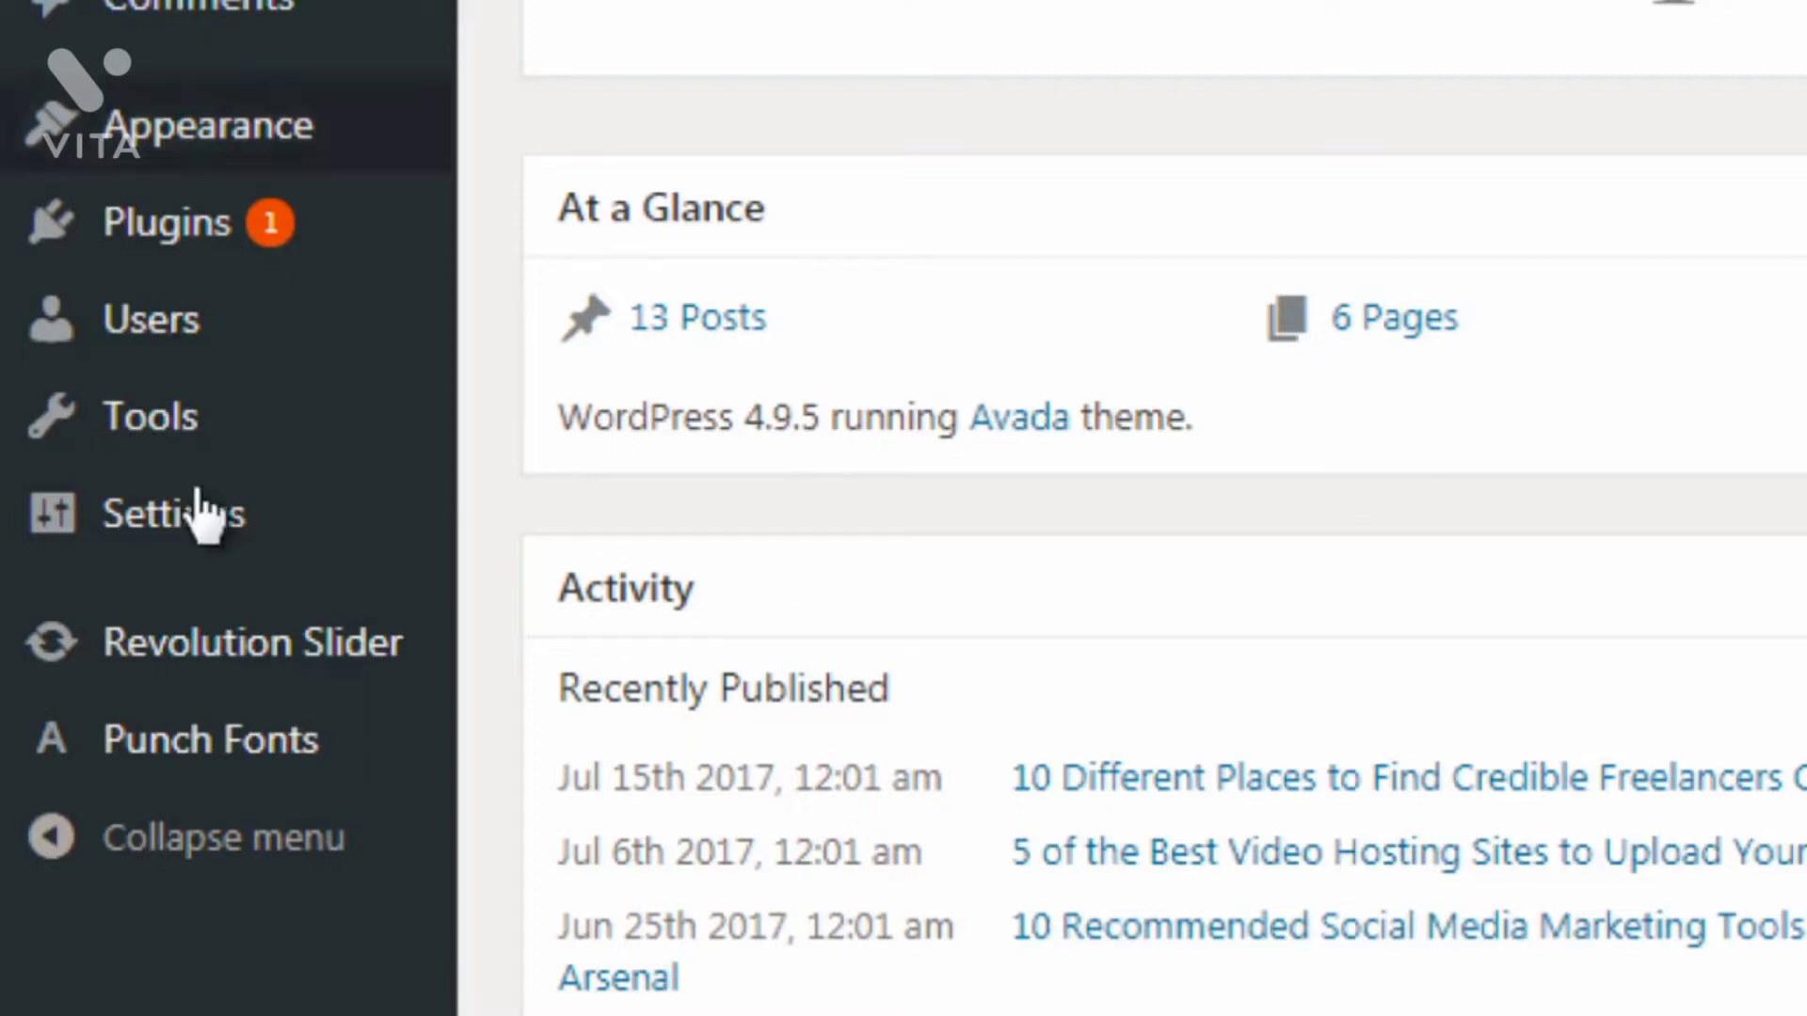
Step: Open the Permalinks settings in a new window and examine the Post name structure, highlighting the sample-post part of its URL
{"action": "mouse_move", "coordinate": [139, 503]}
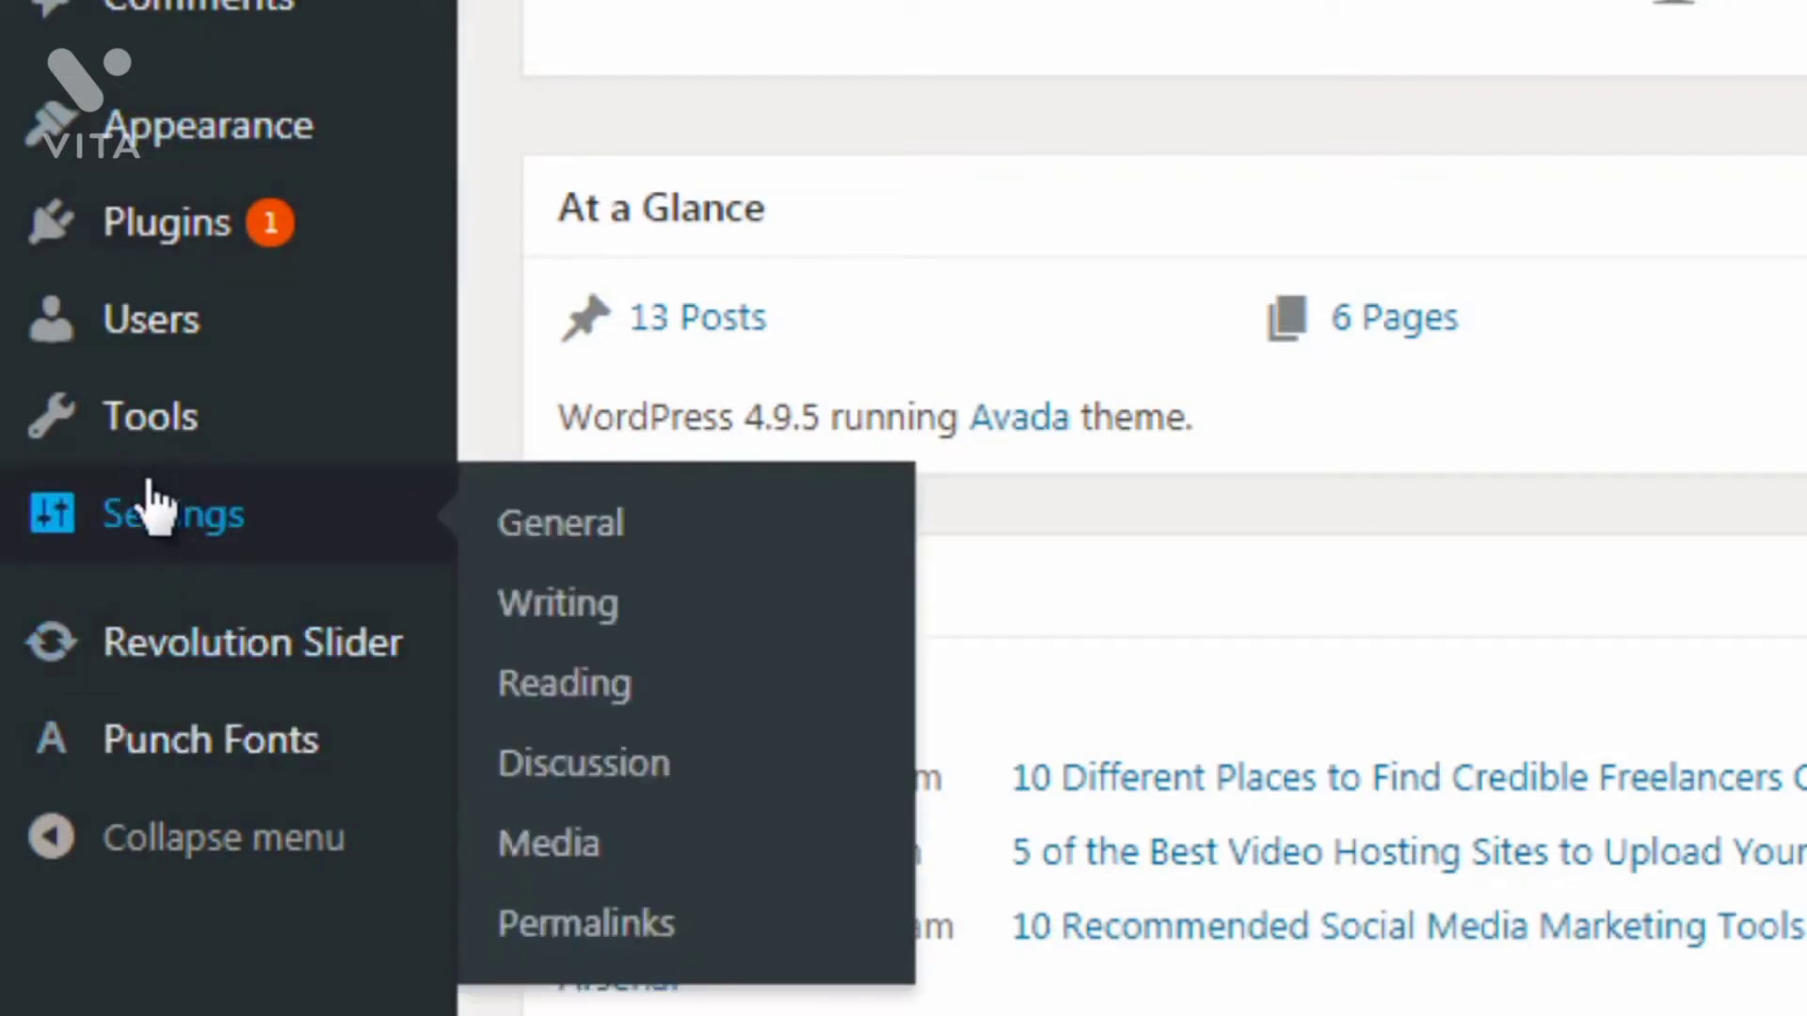
{"action": "right_click", "coordinate": [679, 923]}
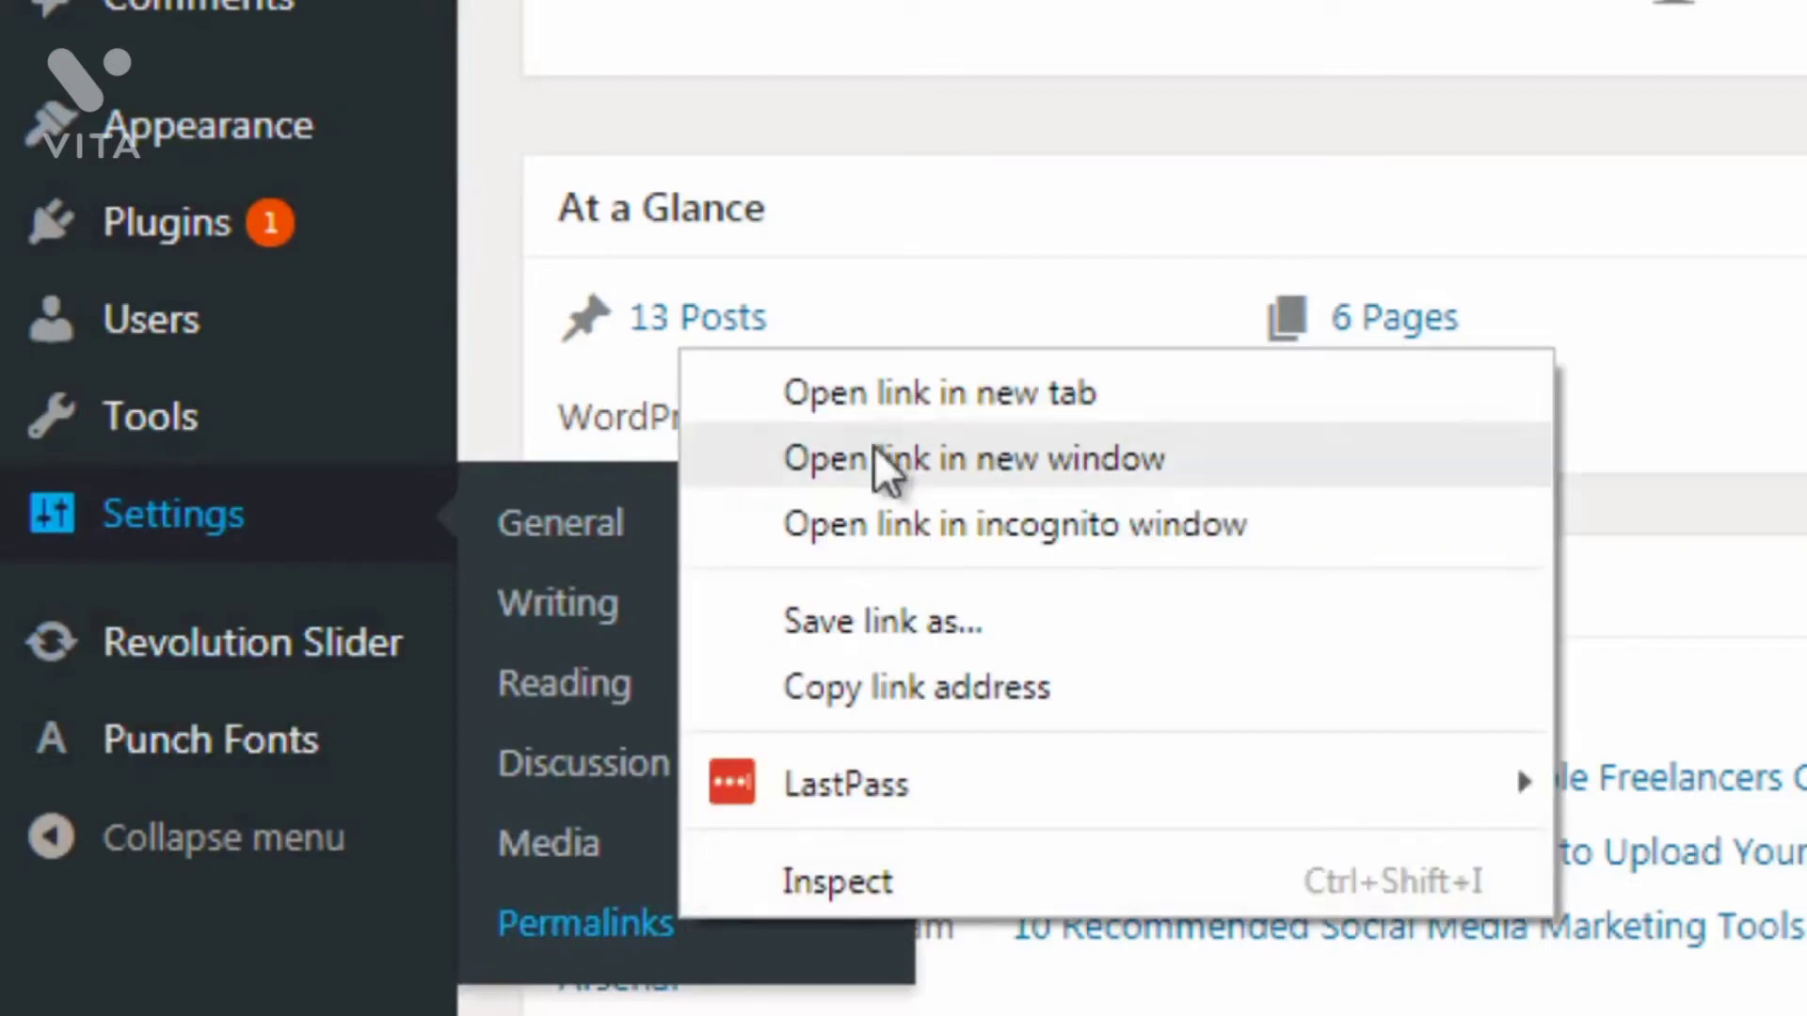
{"action": "left_click", "coordinate": [875, 454]}
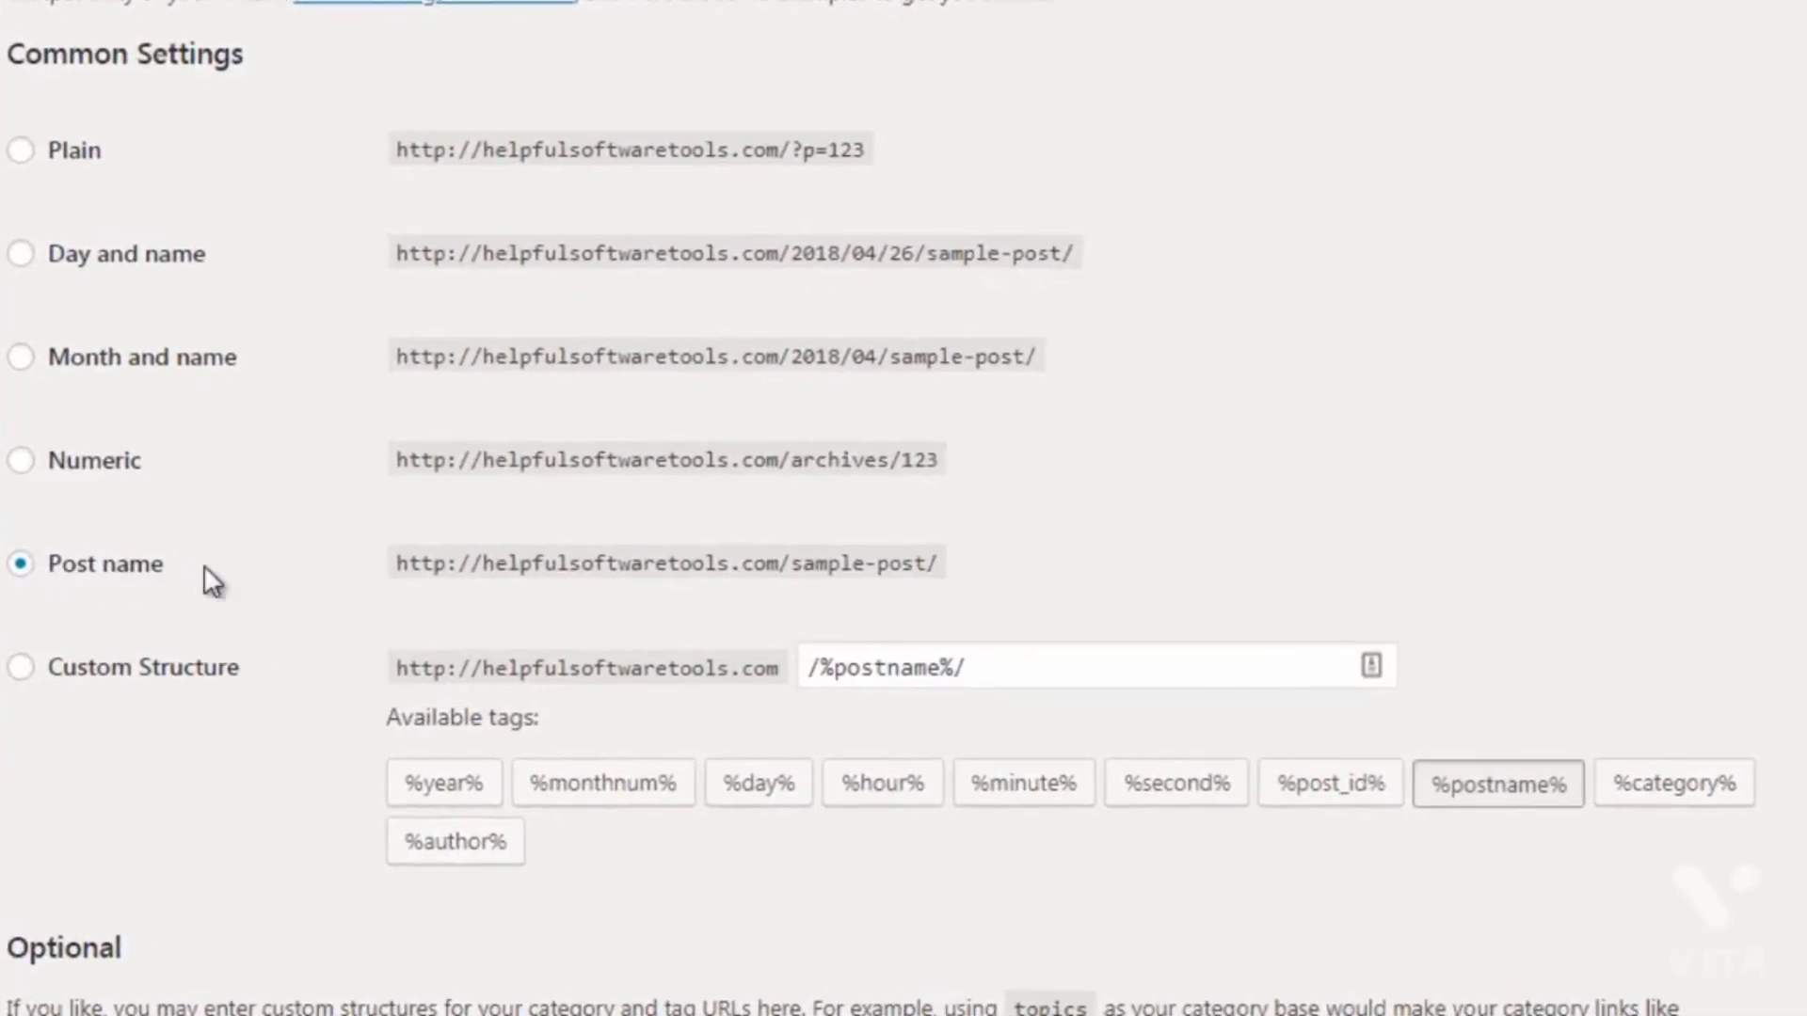
{"action": "scroll", "coordinate": [204, 574], "scroll_direction": "down", "scroll_amount": 3}
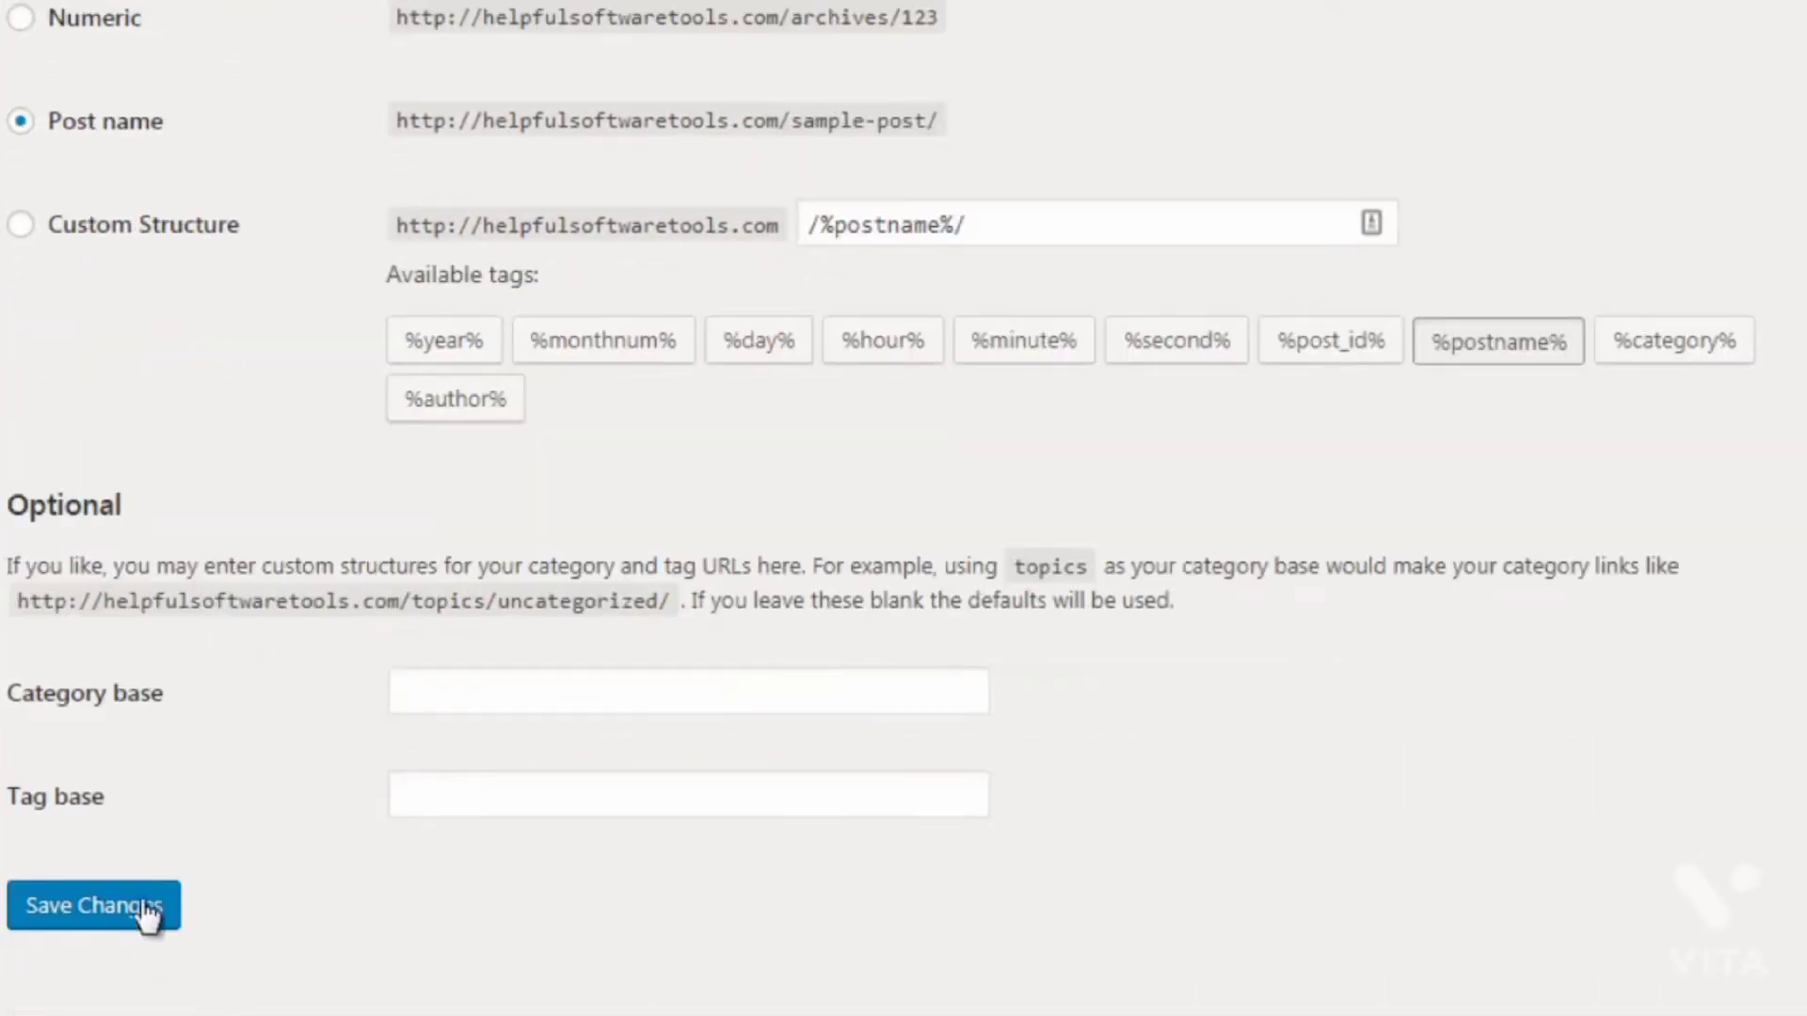
{"action": "scroll", "coordinate": [151, 866], "scroll_direction": "up", "scroll_amount": 3}
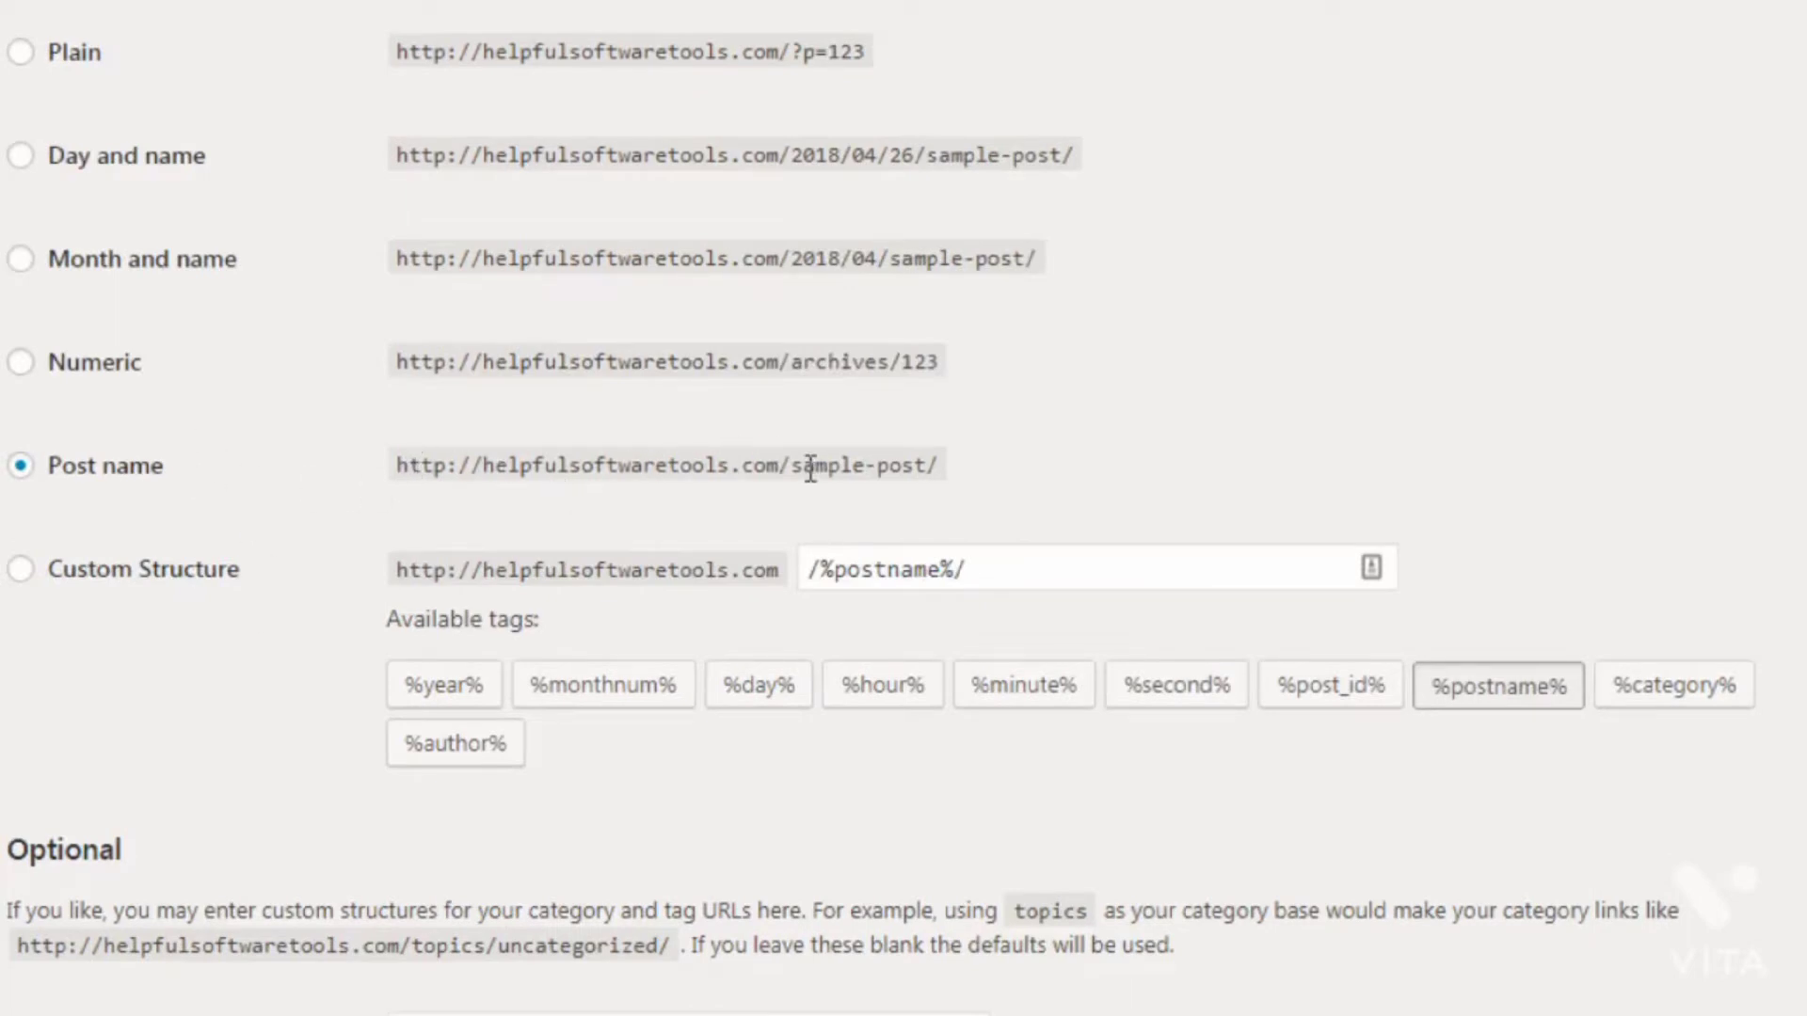
{"action": "left_click_drag", "start_coordinate": [796, 461], "coordinate": [929, 463]}
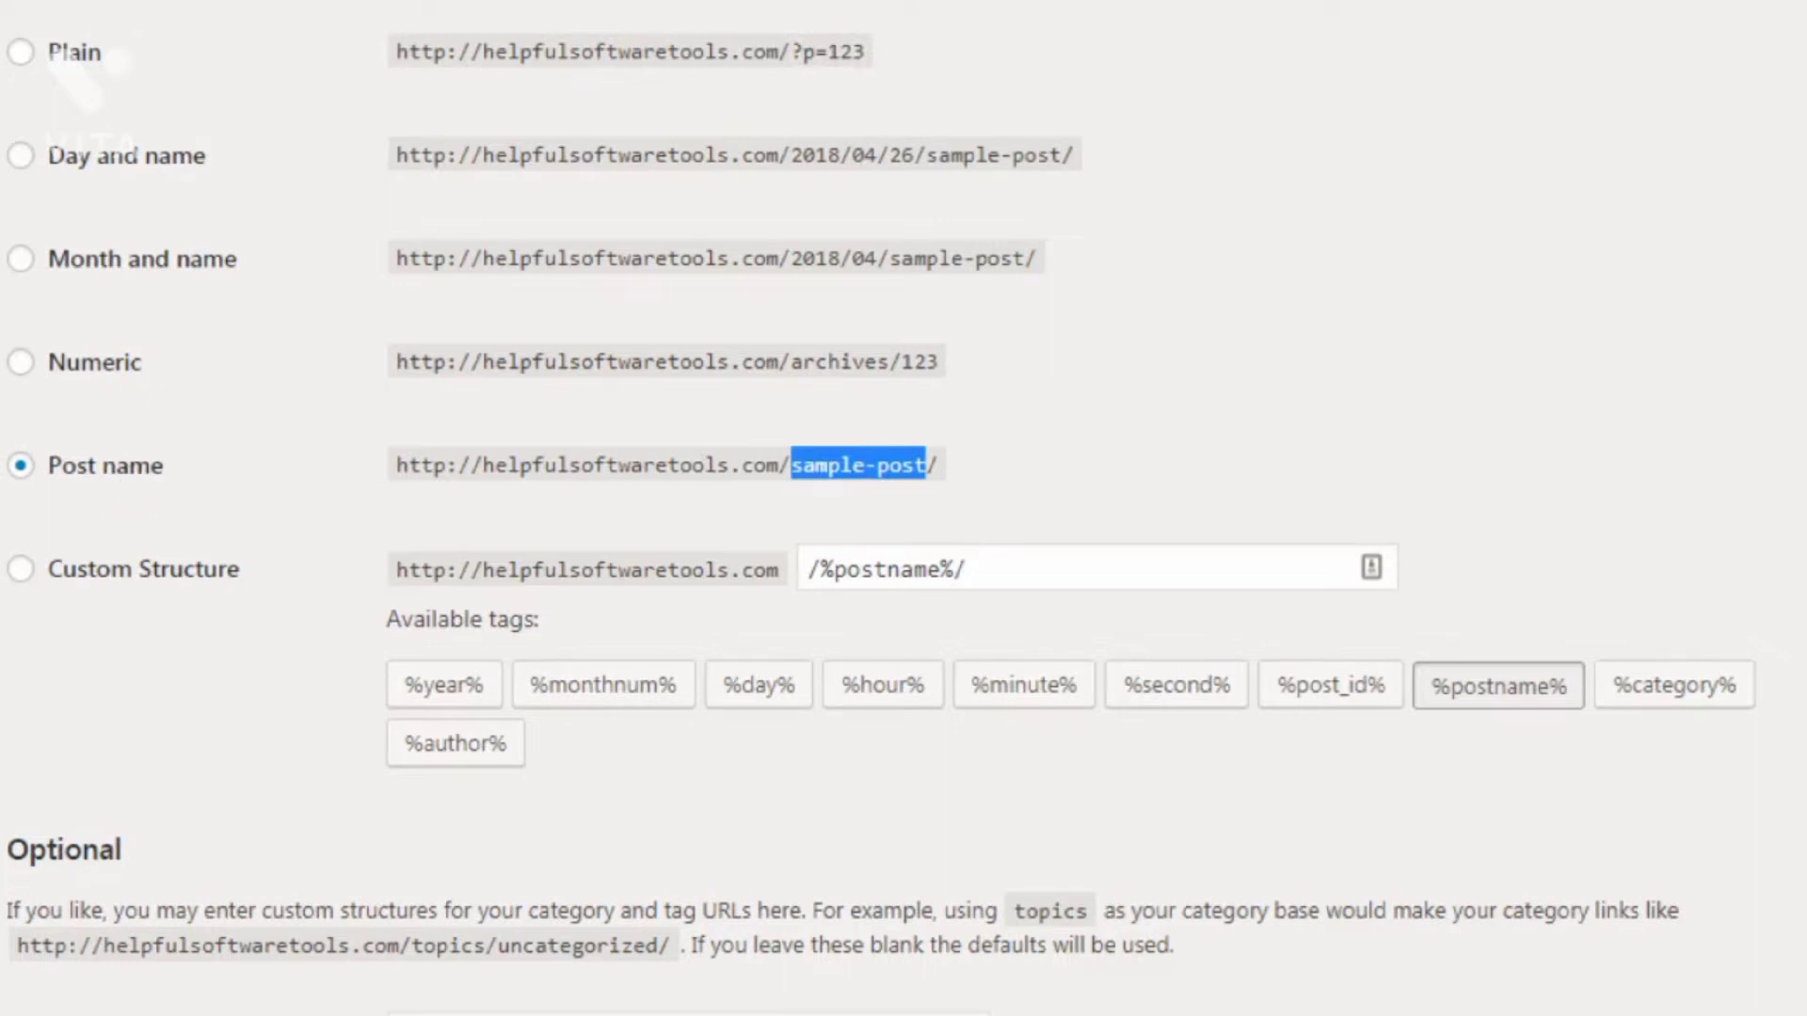
Step: Open the freelancers post's permalink slug for editing, inspect its full wording against the title, and accept it without alterations
{"action": "mouse_move", "coordinate": [2, 450]}
{"action": "mouse_move", "coordinate": [89, 153]}
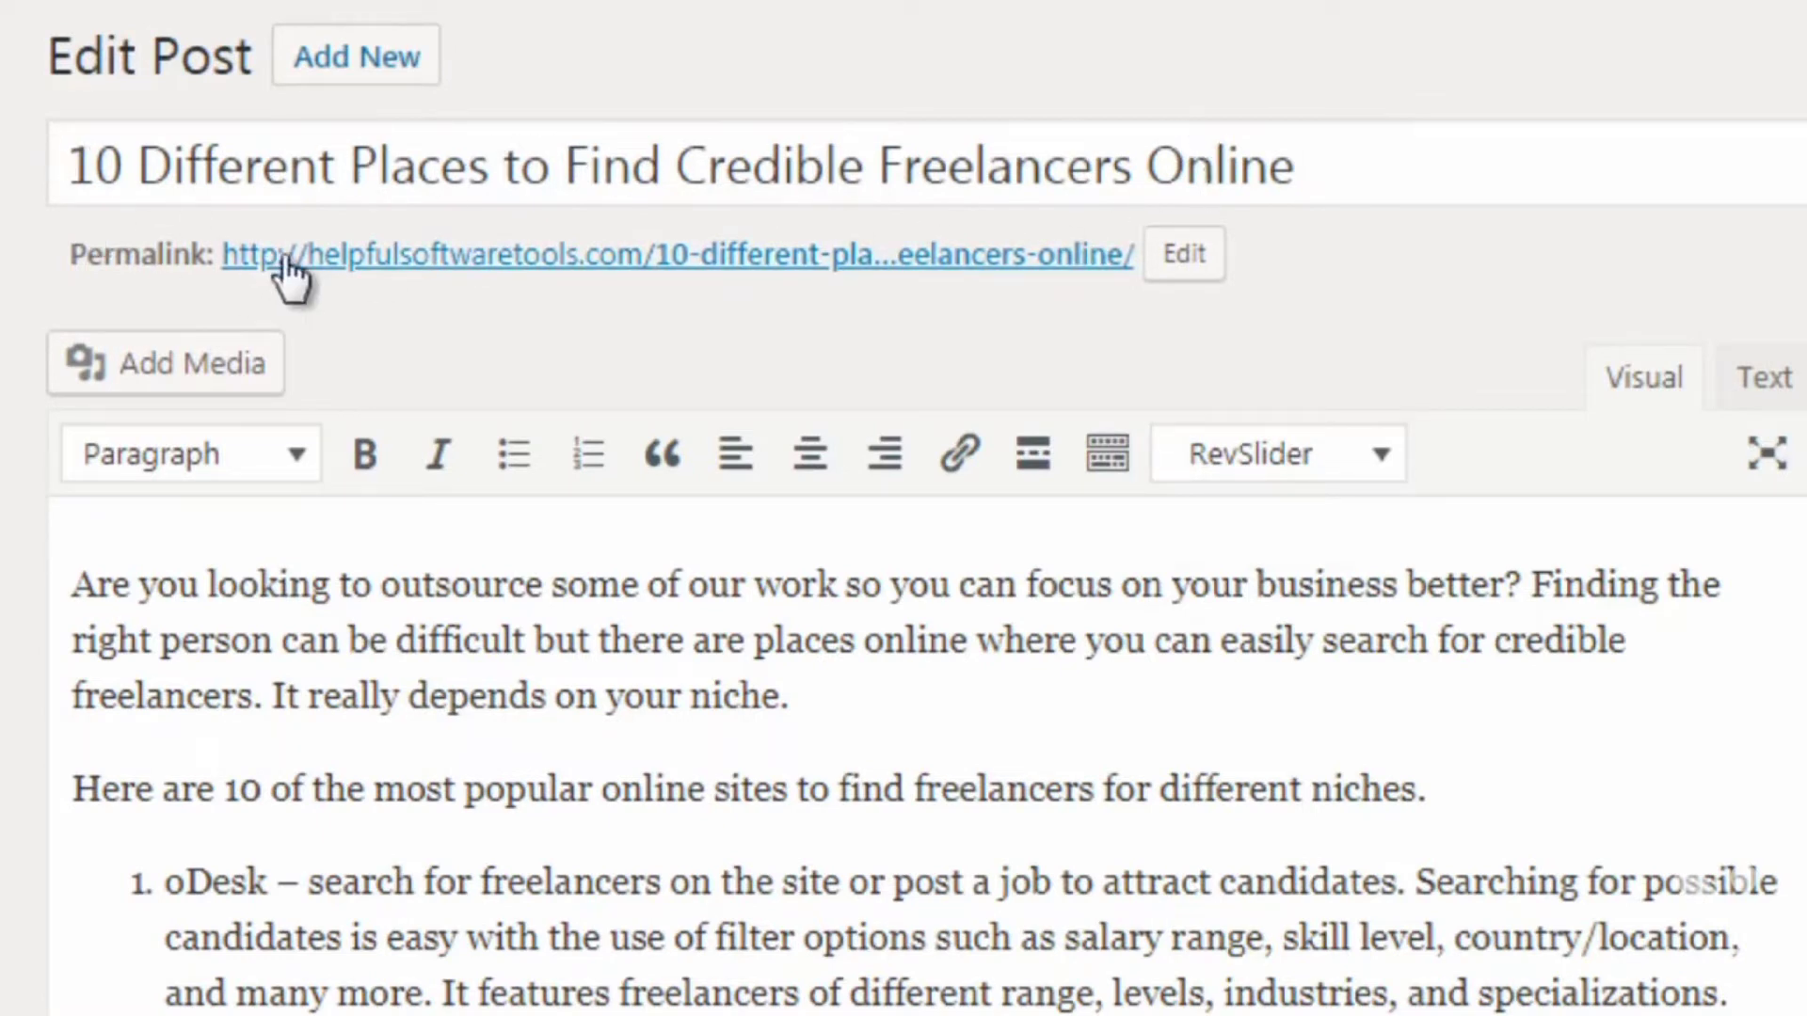
{"action": "left_click", "coordinate": [1176, 266]}
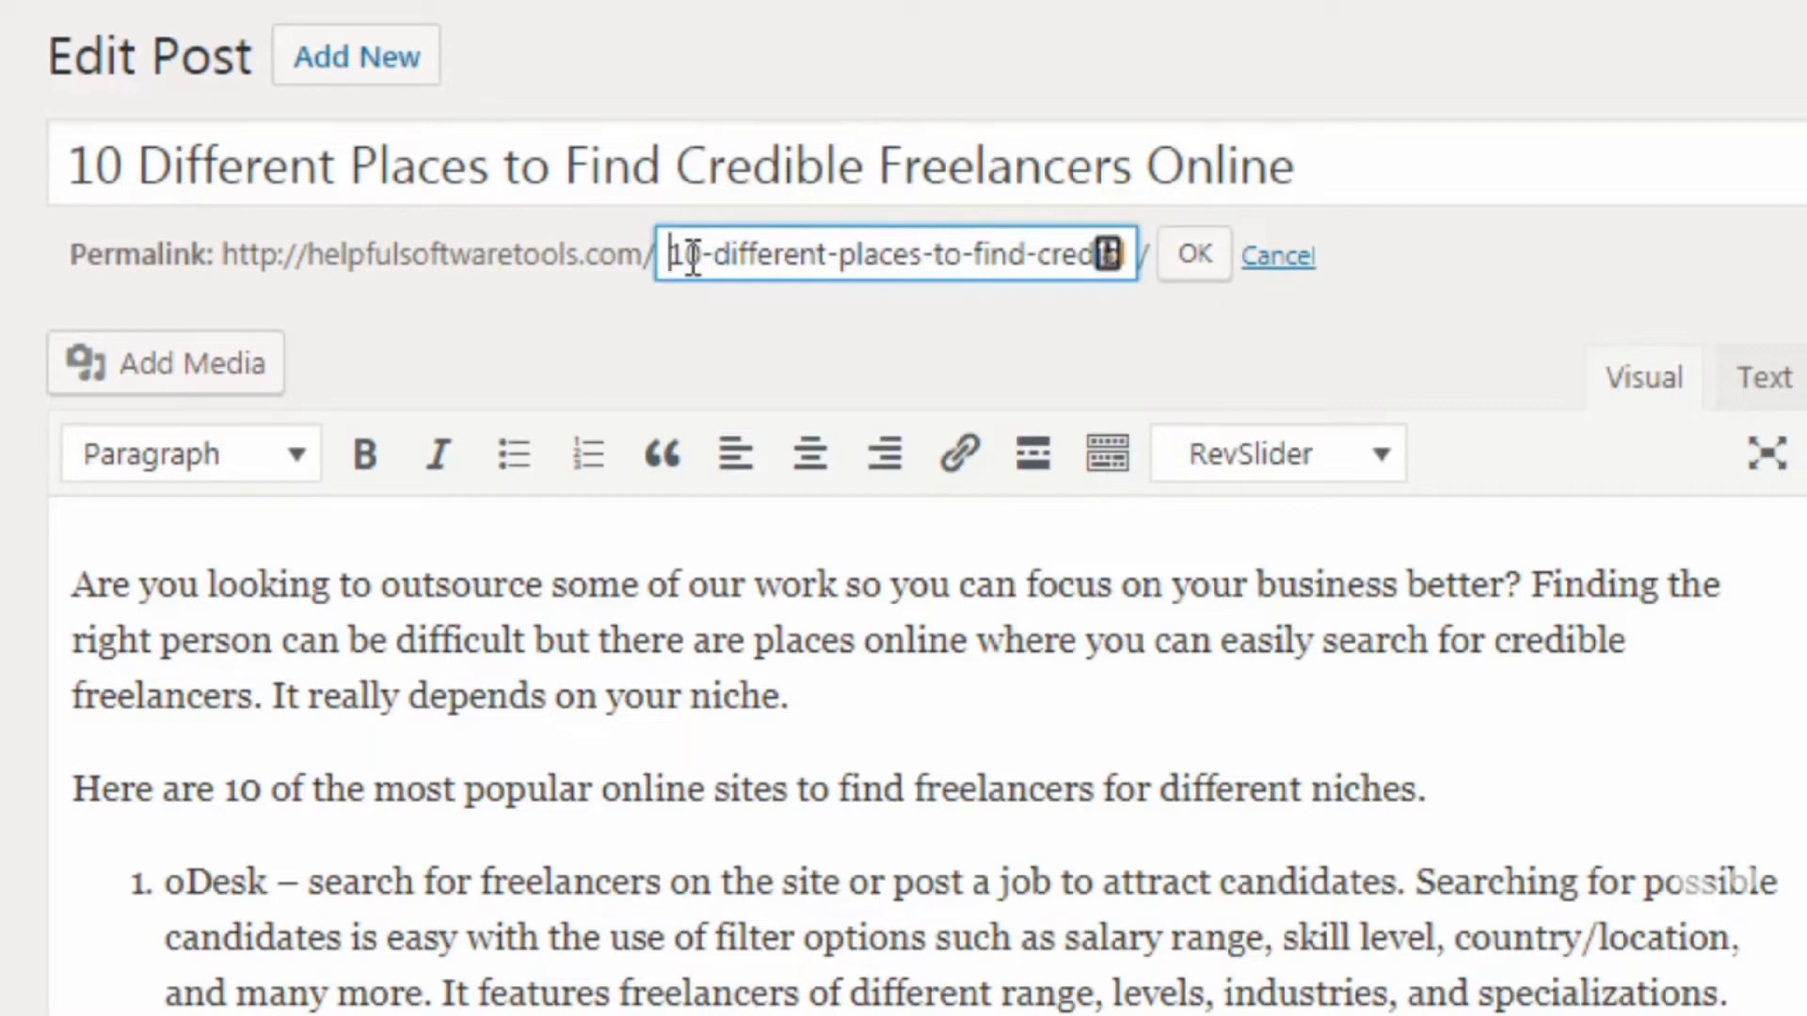
{"action": "left_click_drag", "start_coordinate": [1023, 256], "coordinate": [1193, 256]}
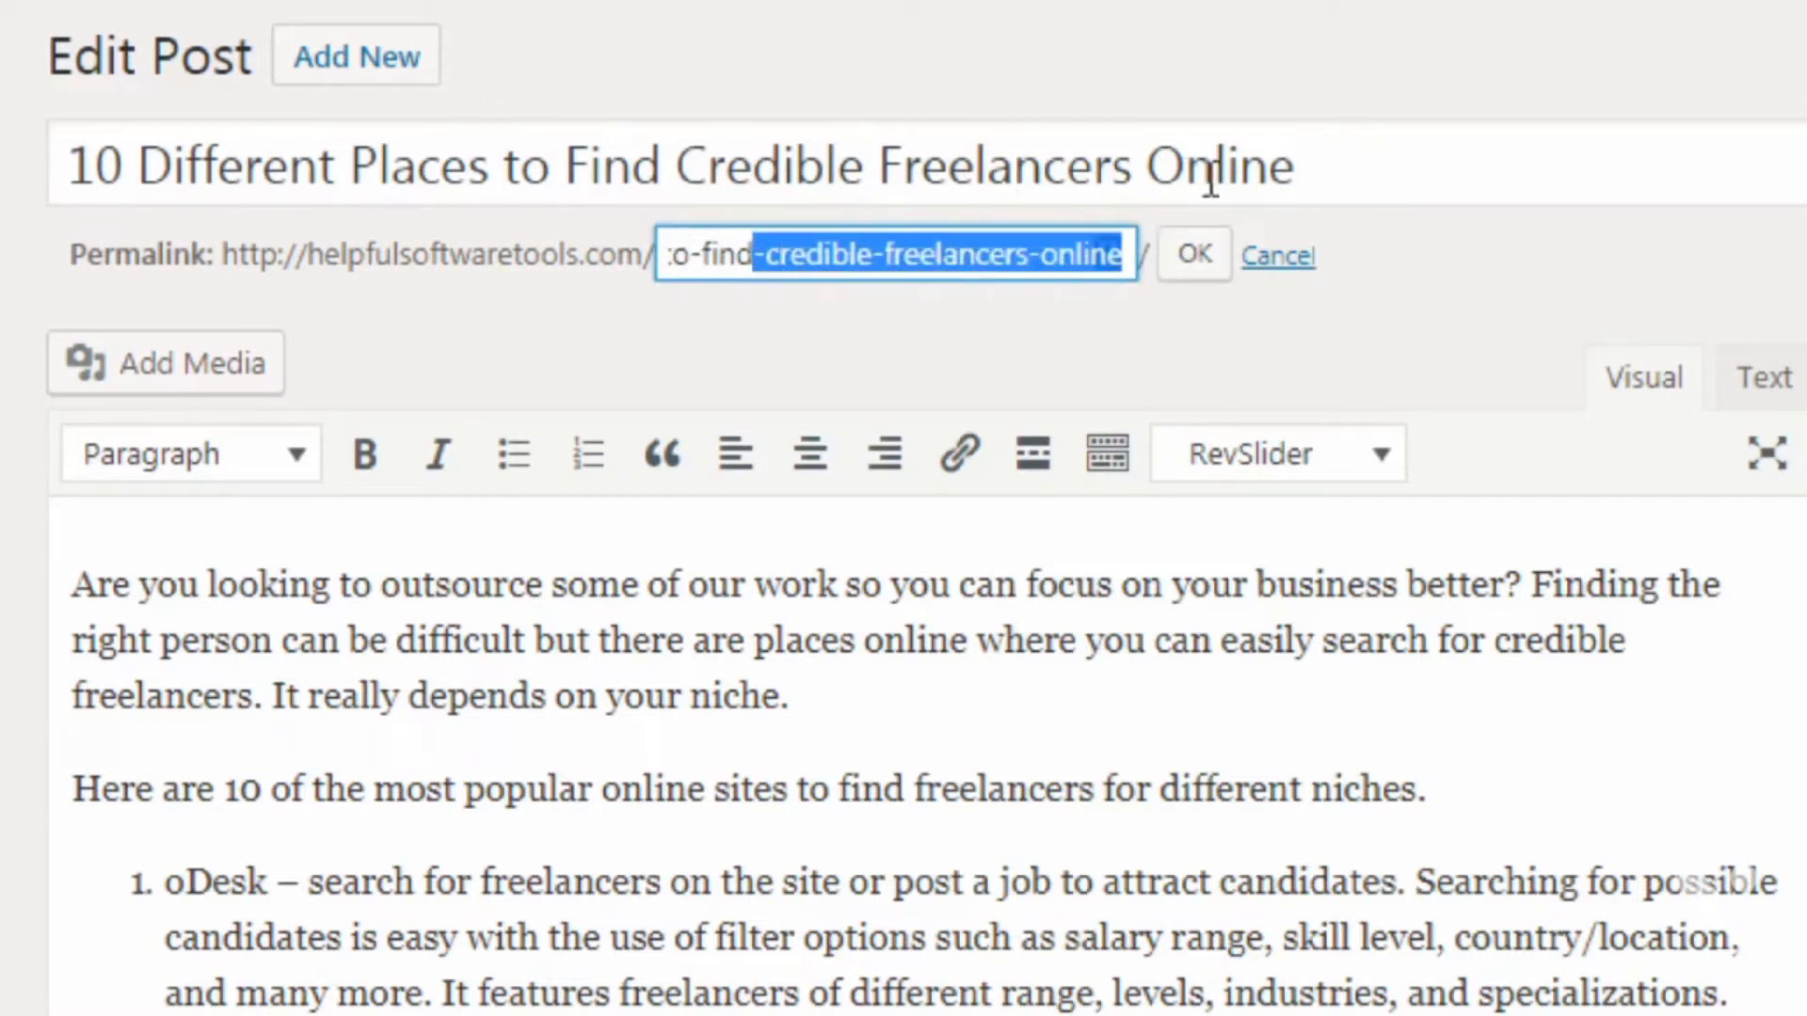
{"action": "left_click", "coordinate": [781, 256]}
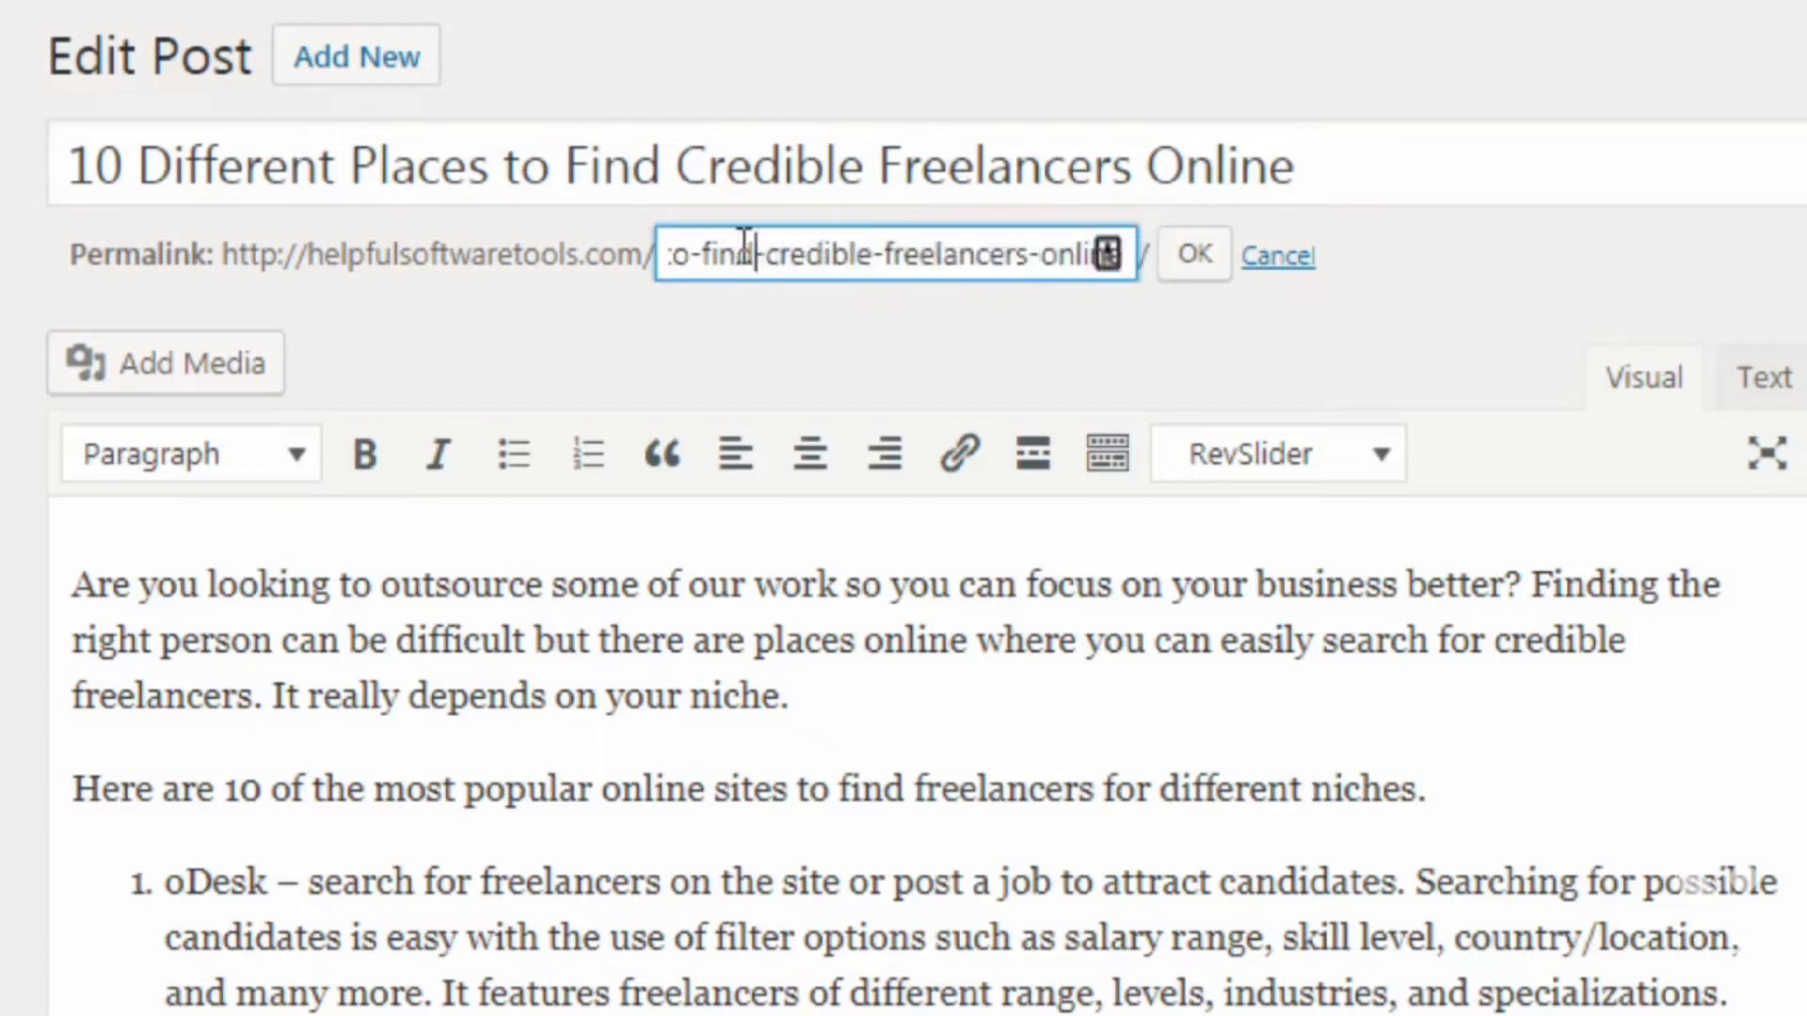
{"action": "left_click_drag", "start_coordinate": [758, 256], "coordinate": [616, 251]}
{"action": "left_click", "coordinate": [786, 256]}
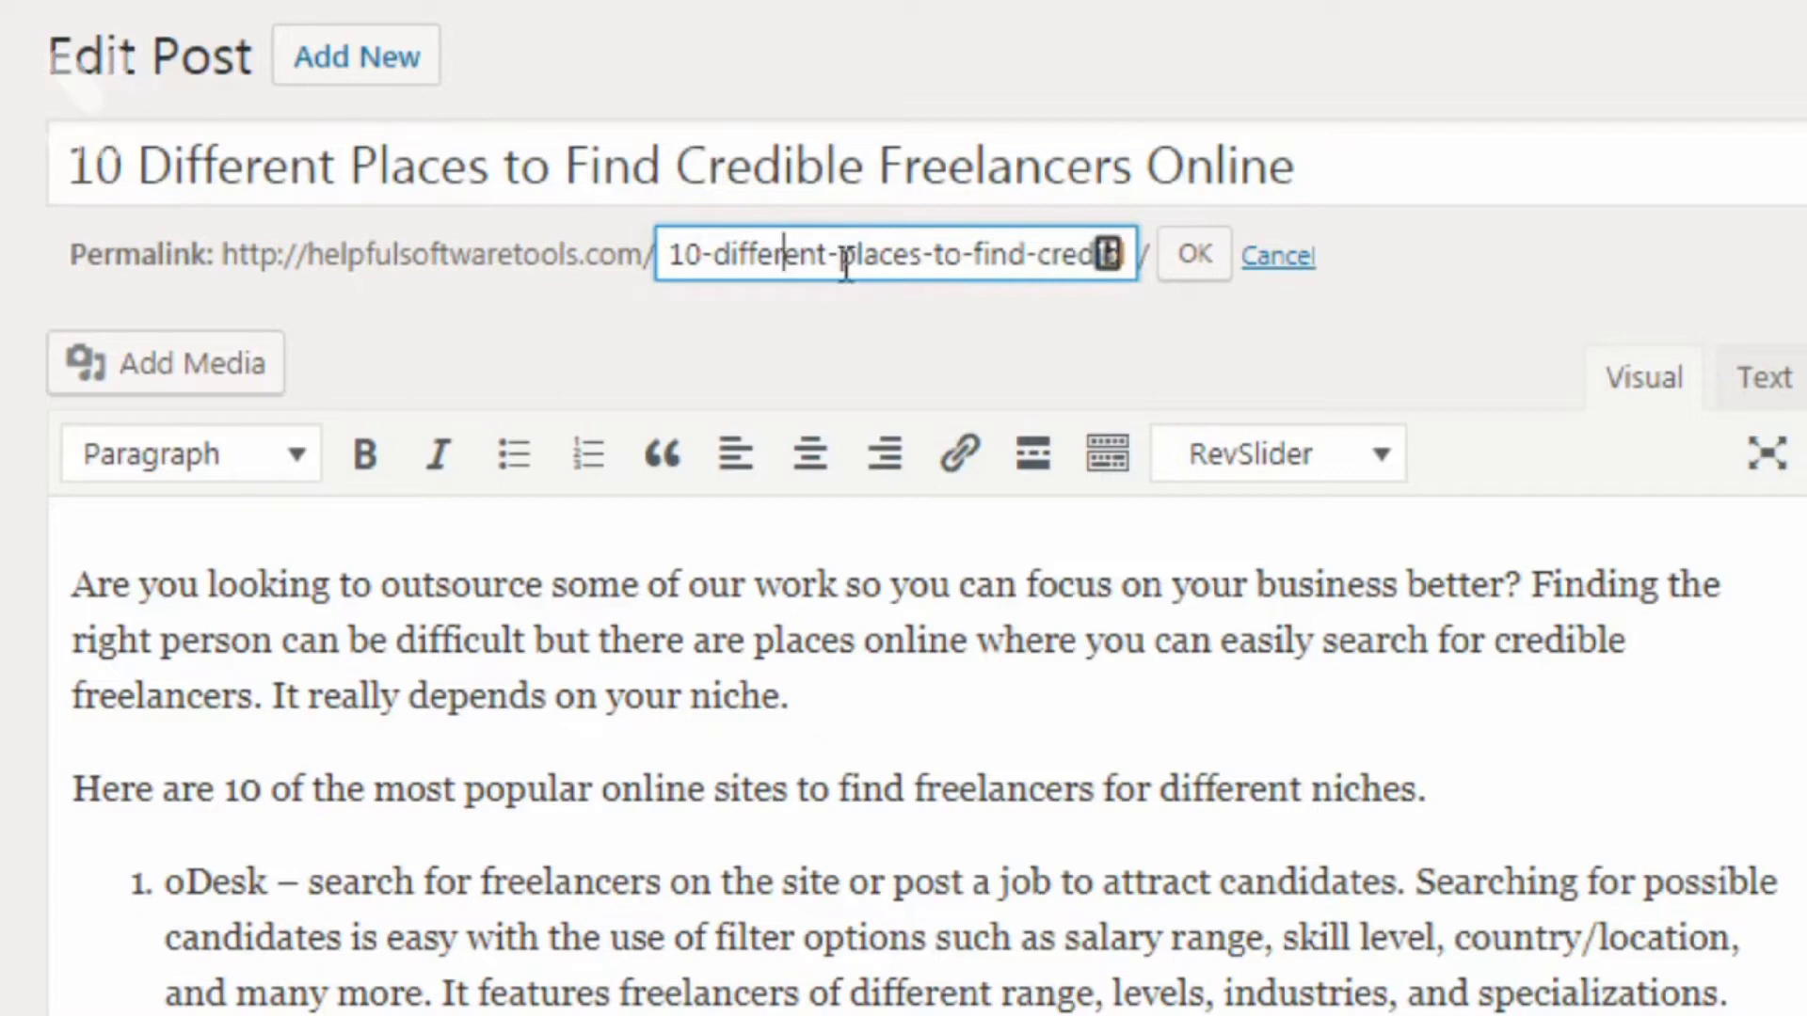
{"action": "left_click_drag", "start_coordinate": [844, 252], "coordinate": [1279, 282]}
{"action": "left_click", "coordinate": [1194, 269]}
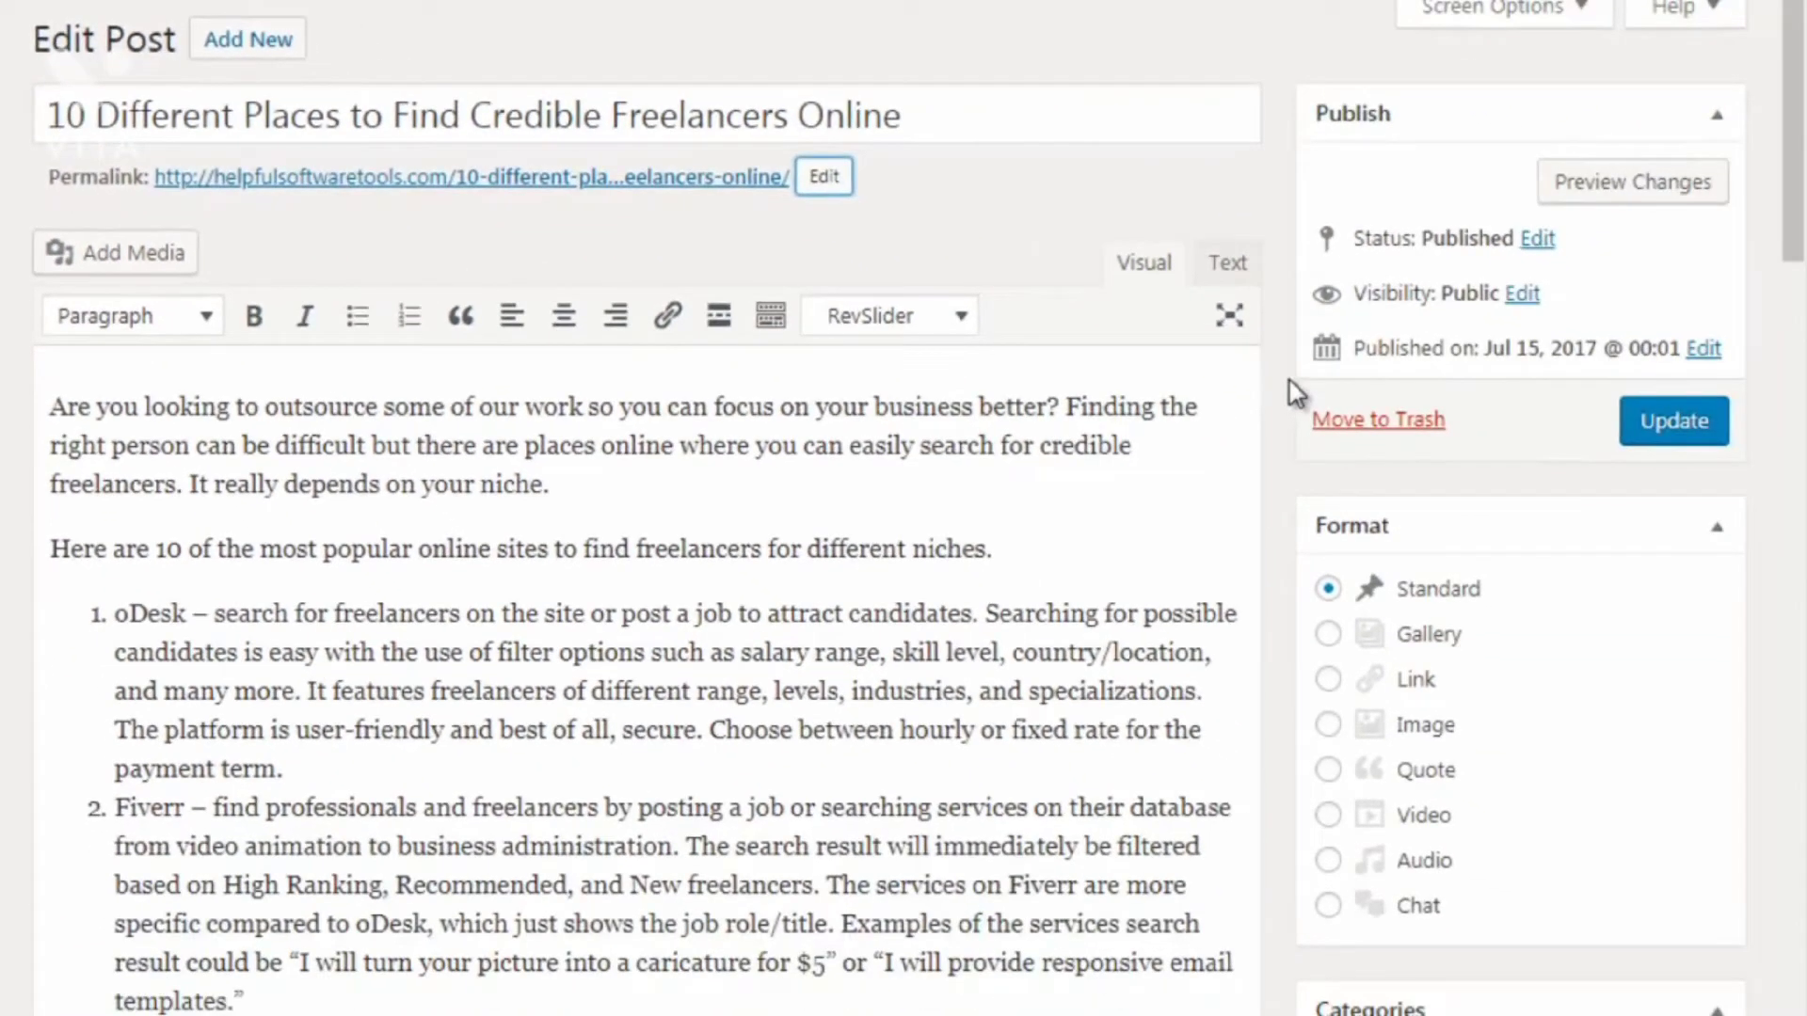
Step: Review the post's permalink, body text, format options and category selection in the editor
{"action": "scroll", "coordinate": [1289, 380], "scroll_direction": "down", "scroll_amount": 3}
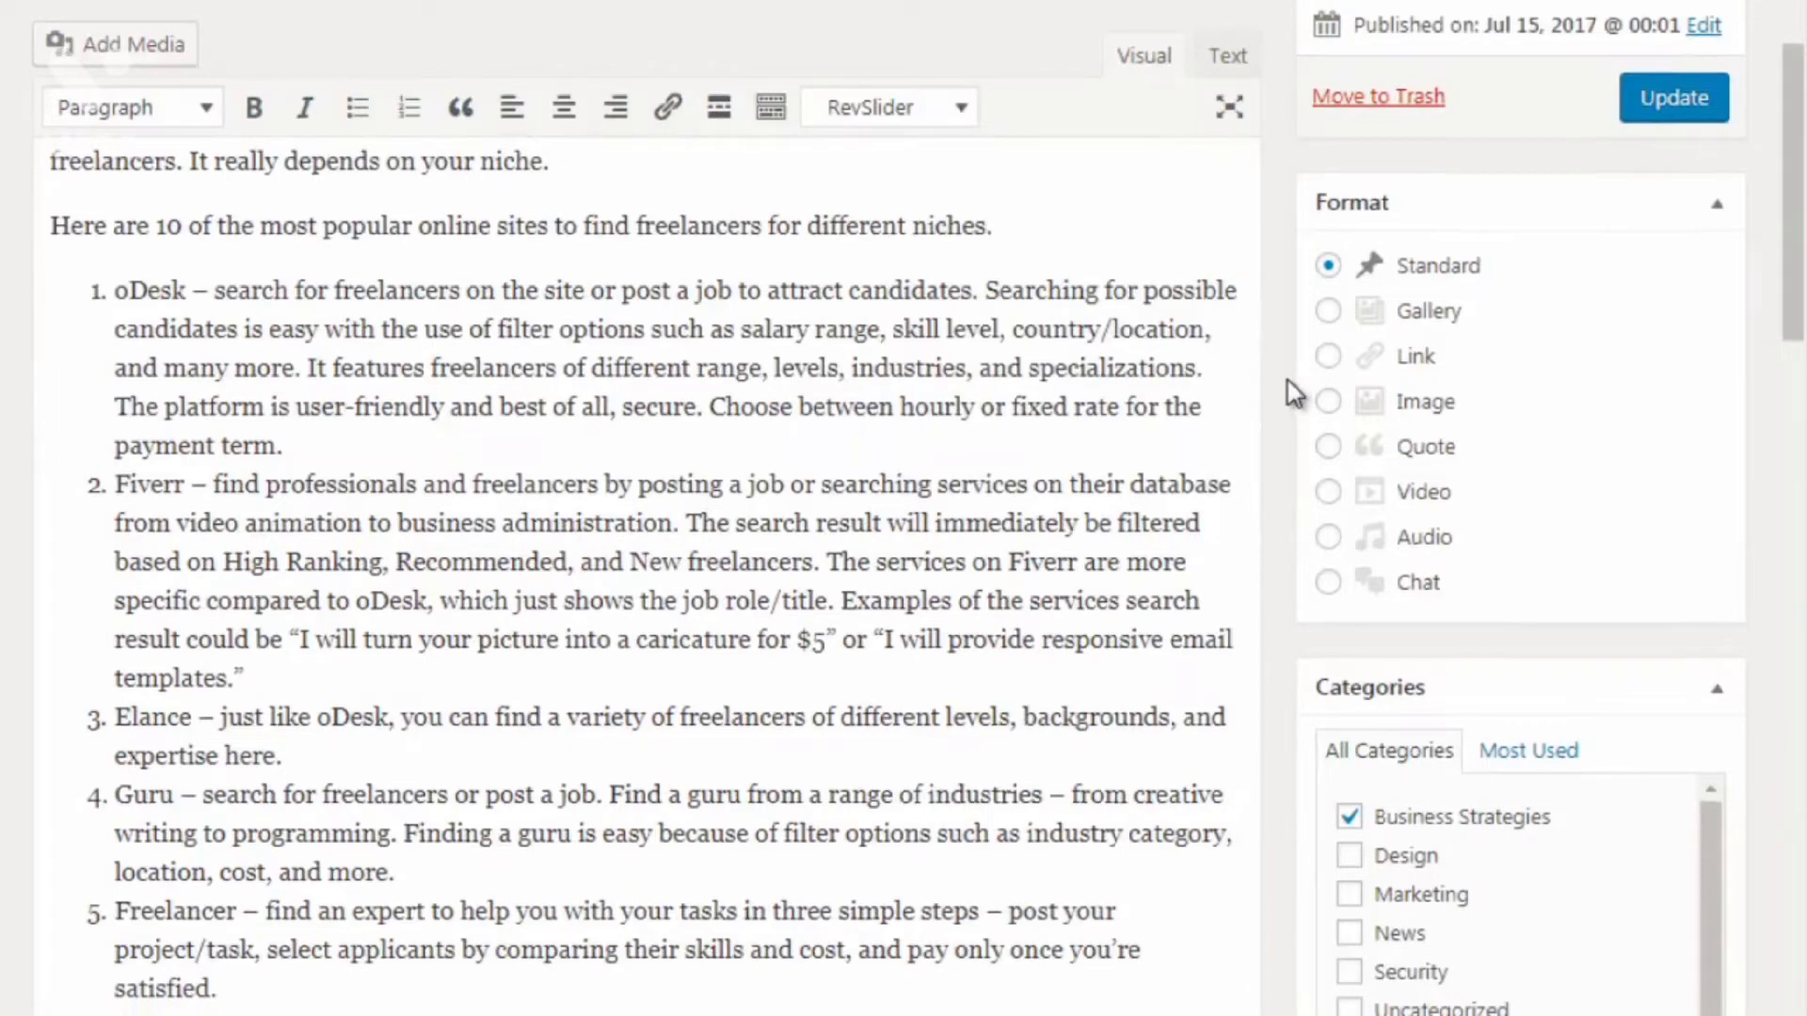
{"action": "scroll", "coordinate": [1294, 393], "scroll_direction": "up", "scroll_amount": 3}
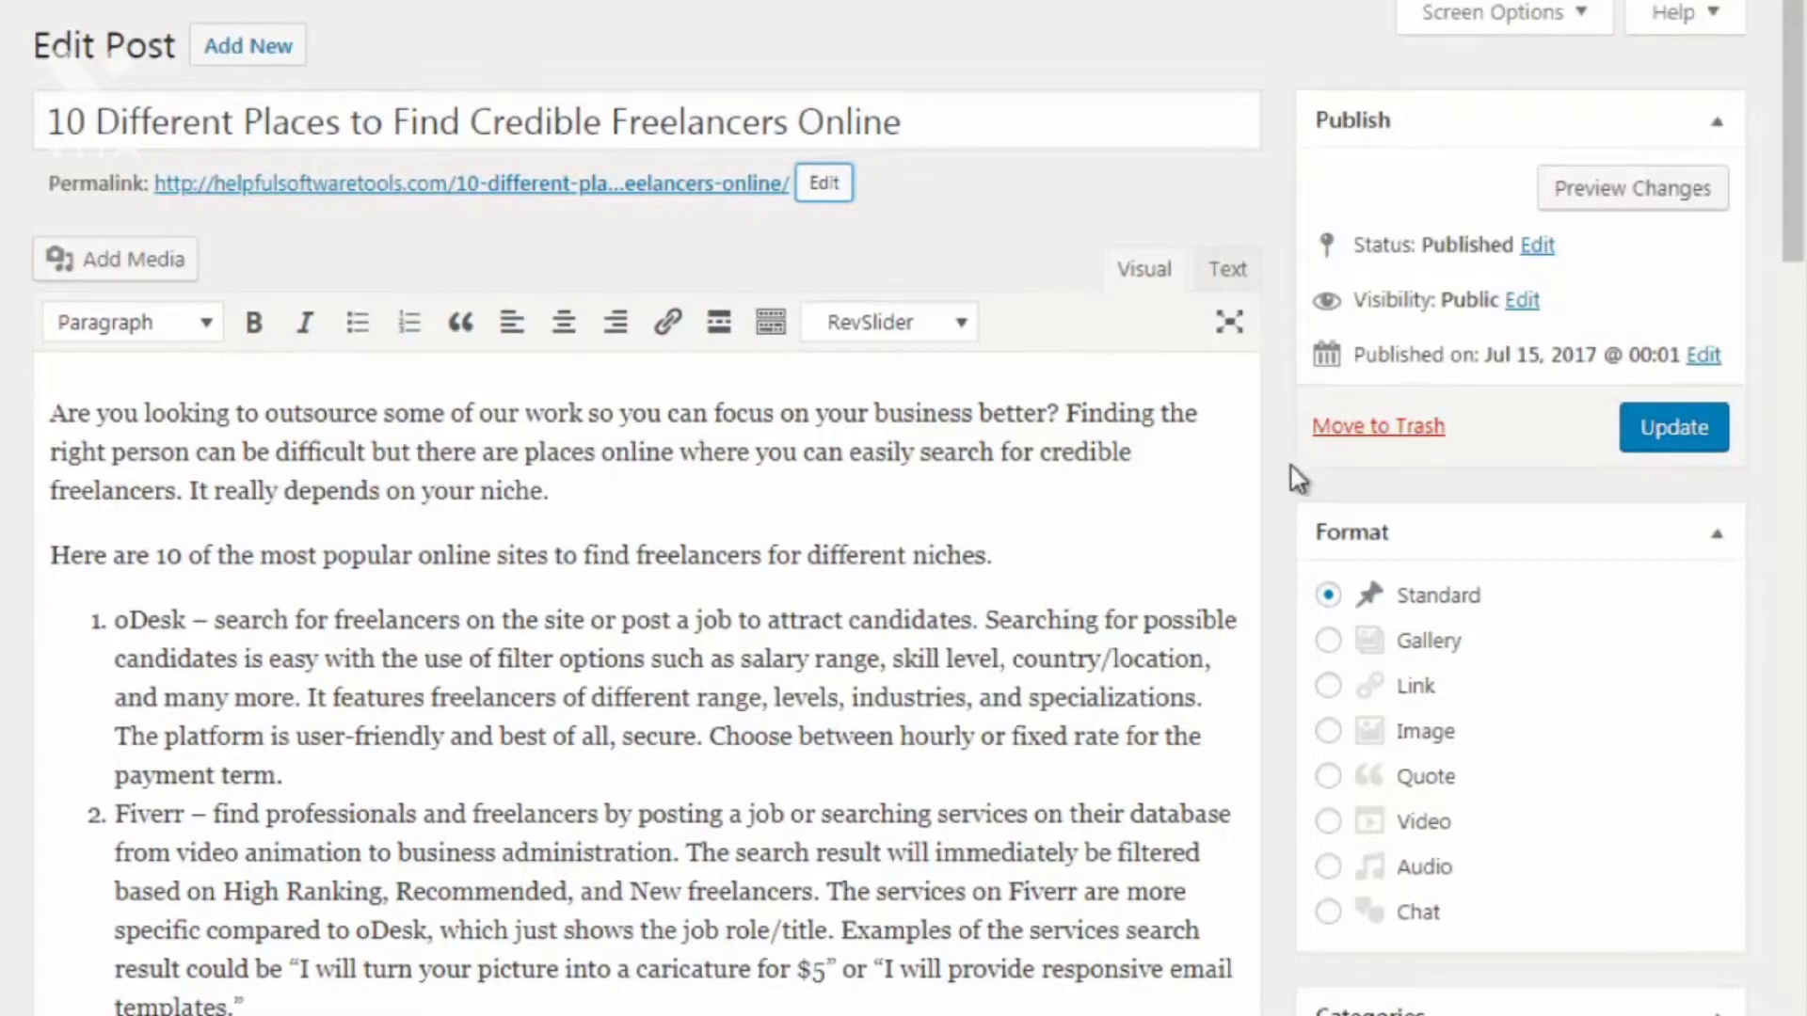
{"action": "scroll", "coordinate": [1297, 471], "scroll_direction": "down", "scroll_amount": 5}
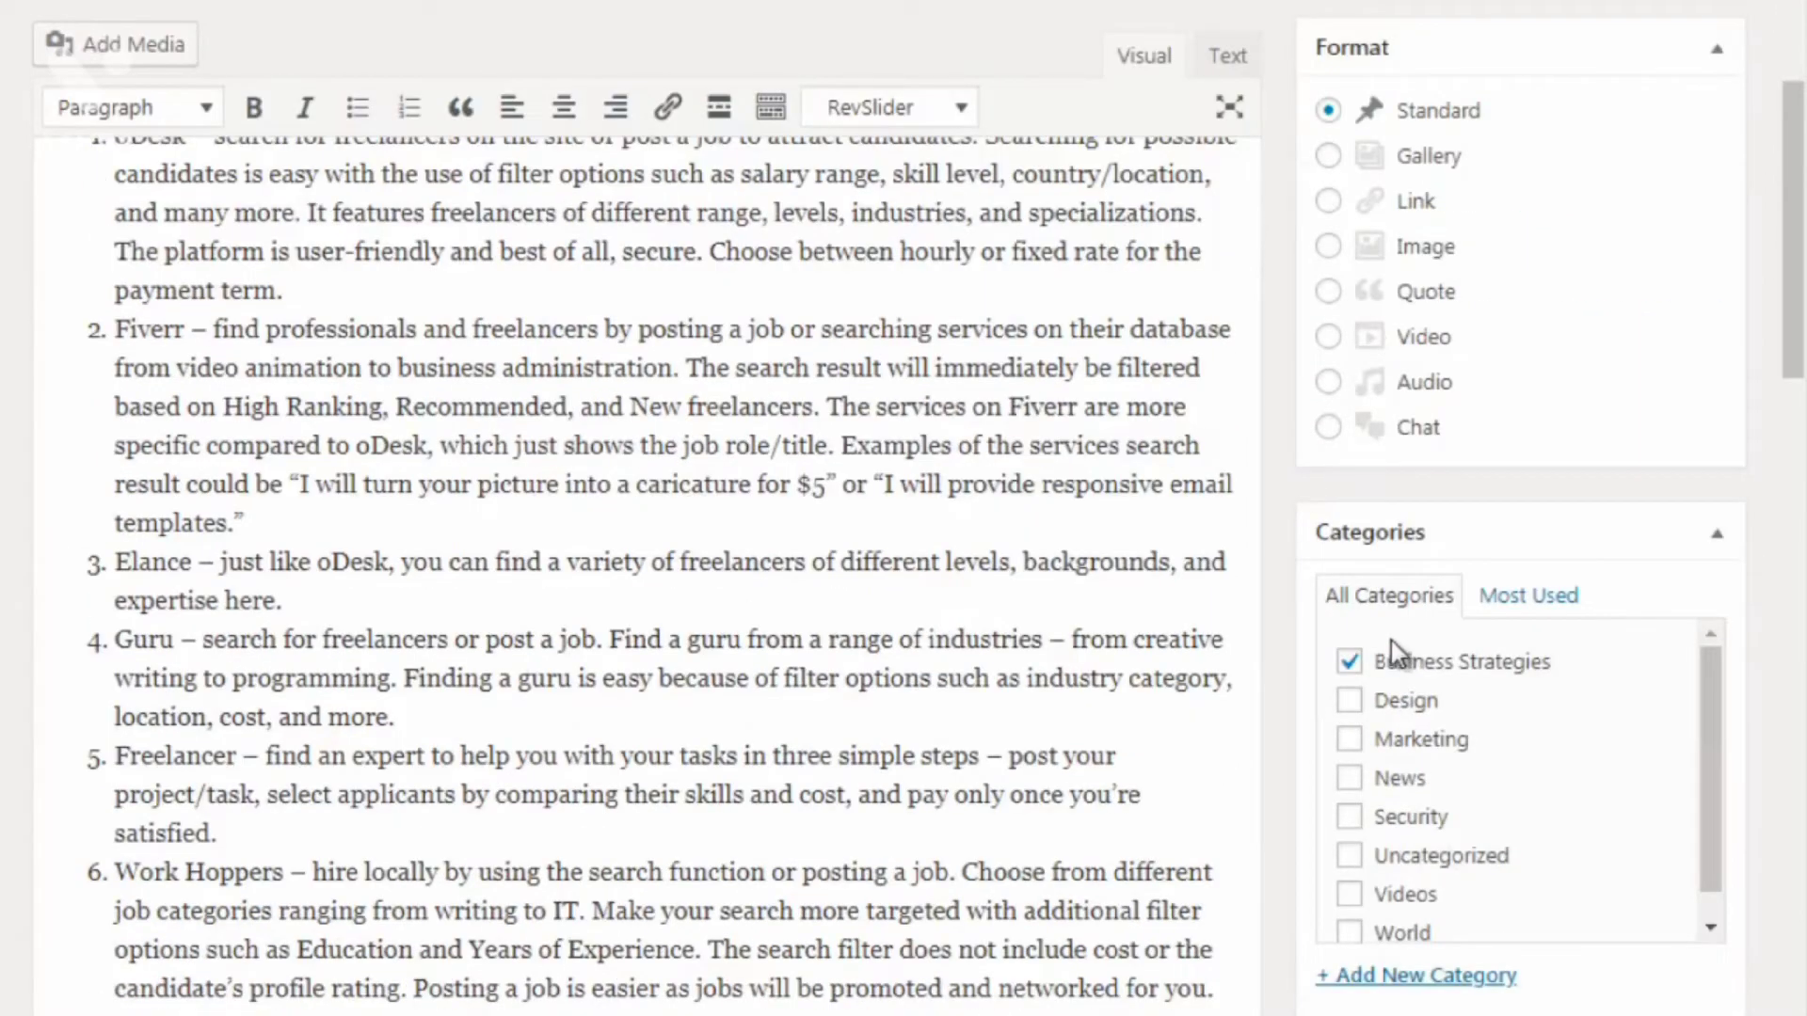
{"action": "scroll", "coordinate": [1295, 433], "scroll_direction": "up", "scroll_amount": 5}
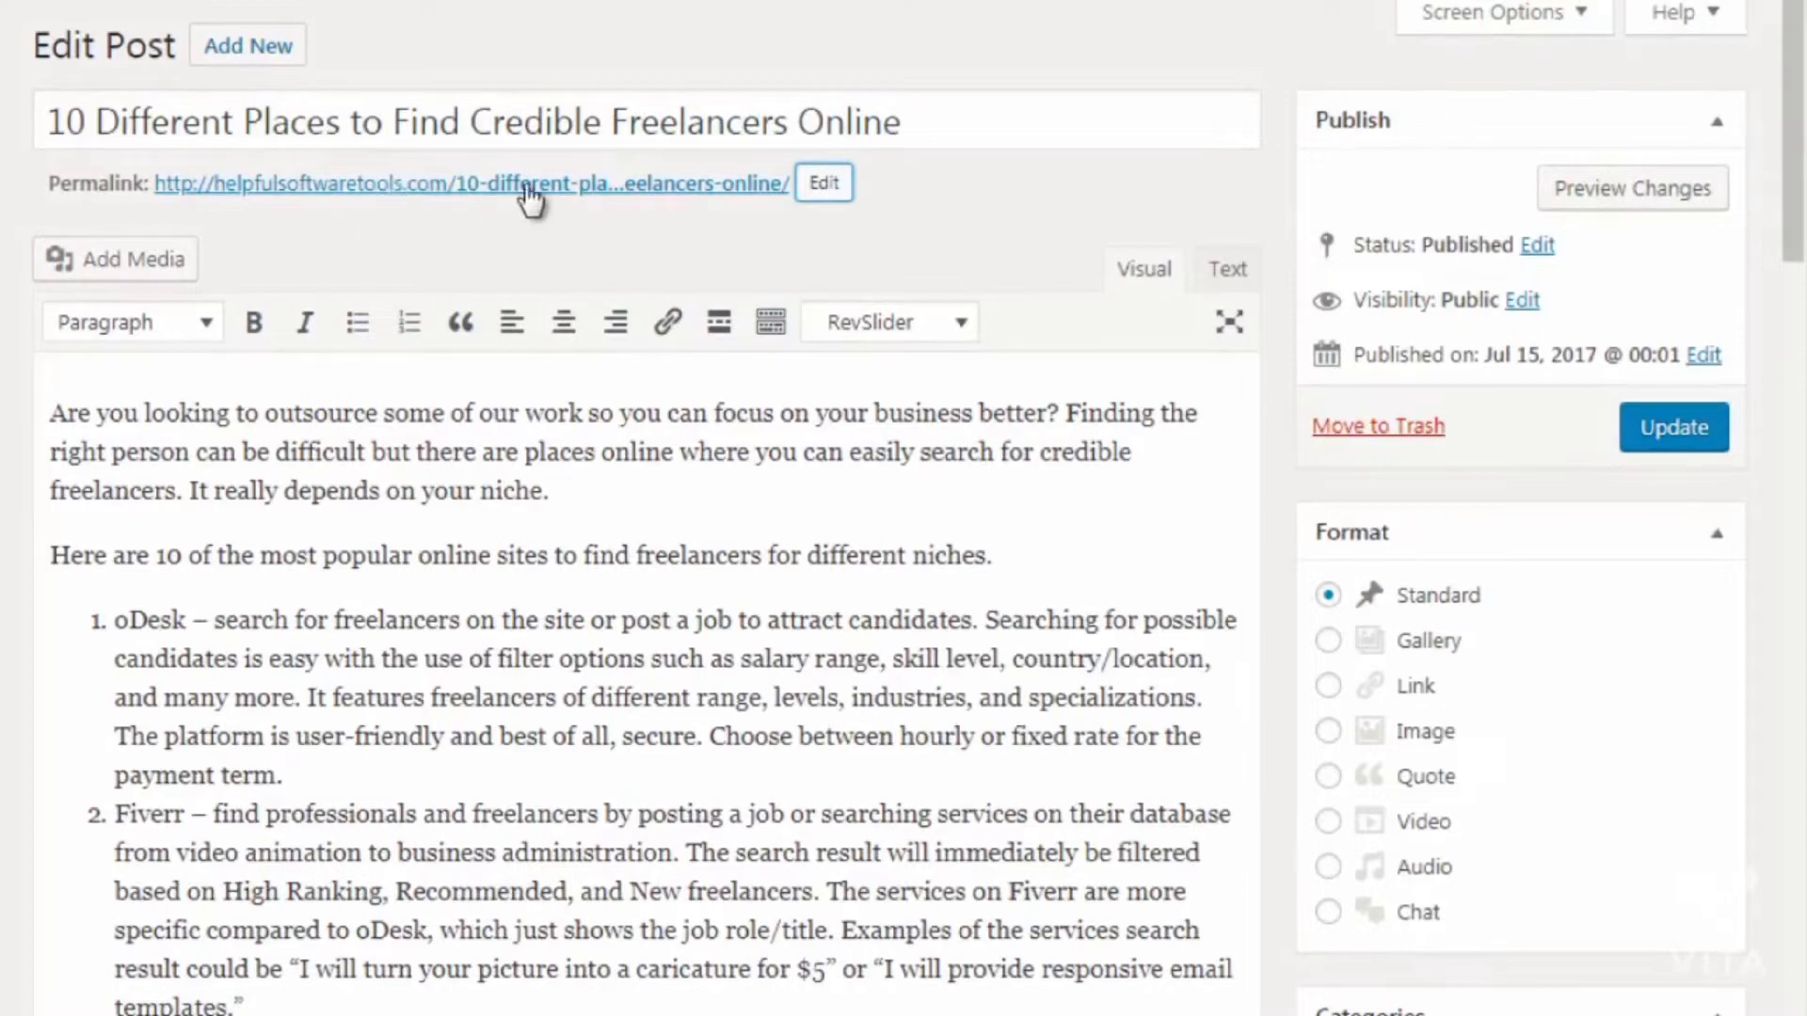
{"action": "scroll", "coordinate": [1280, 412], "scroll_direction": "down", "scroll_amount": 5}
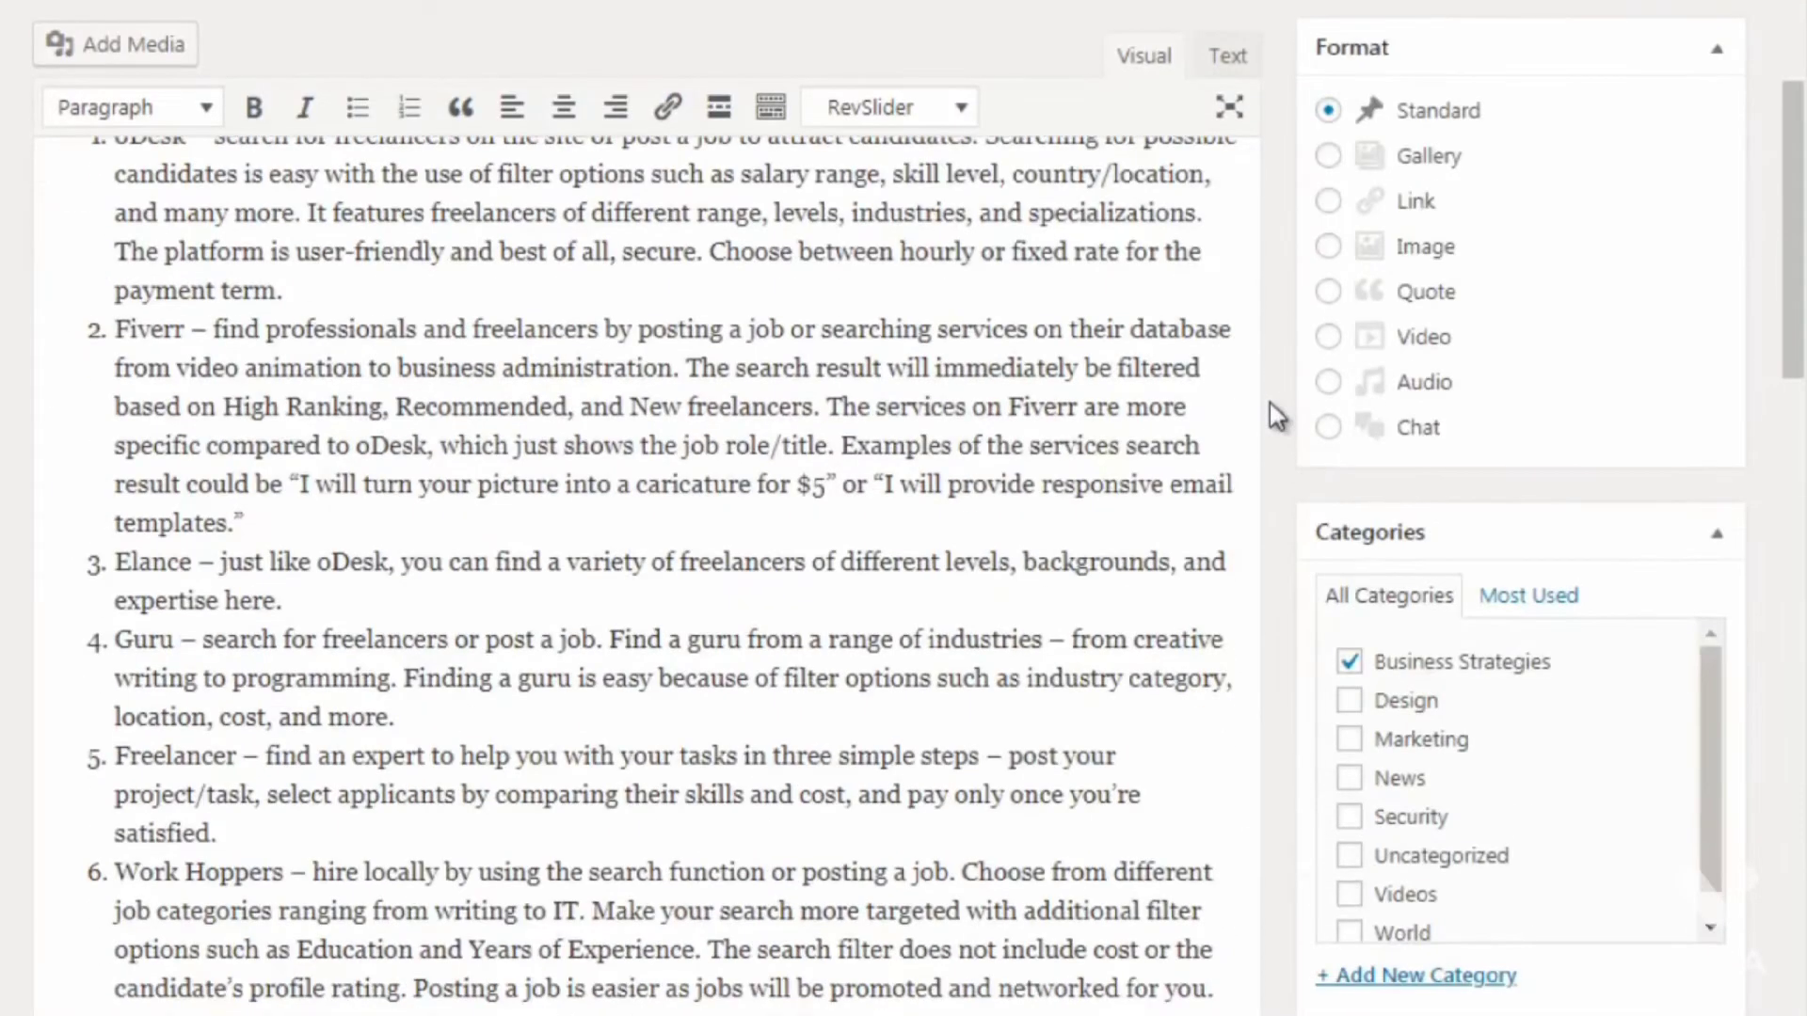
{"action": "scroll", "coordinate": [1269, 403], "scroll_direction": "down", "scroll_amount": 3}
{"action": "scroll", "coordinate": [1458, 307], "scroll_direction": "up", "scroll_amount": 2}
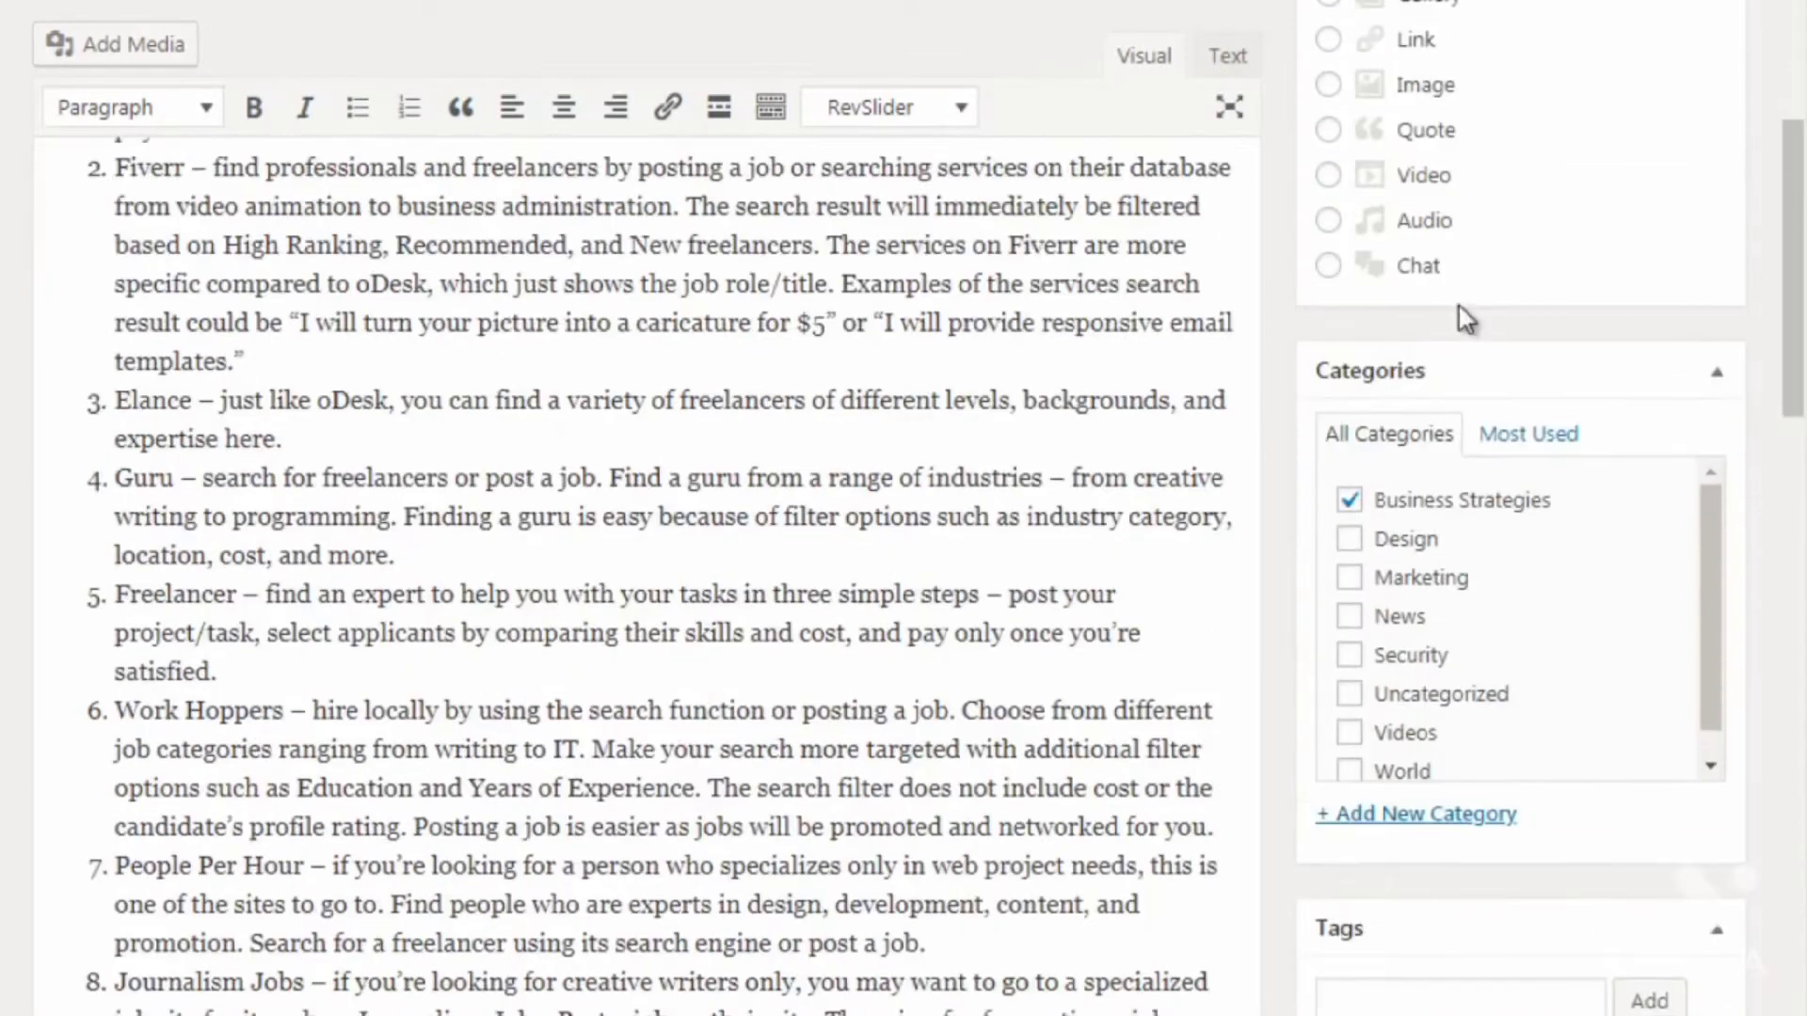
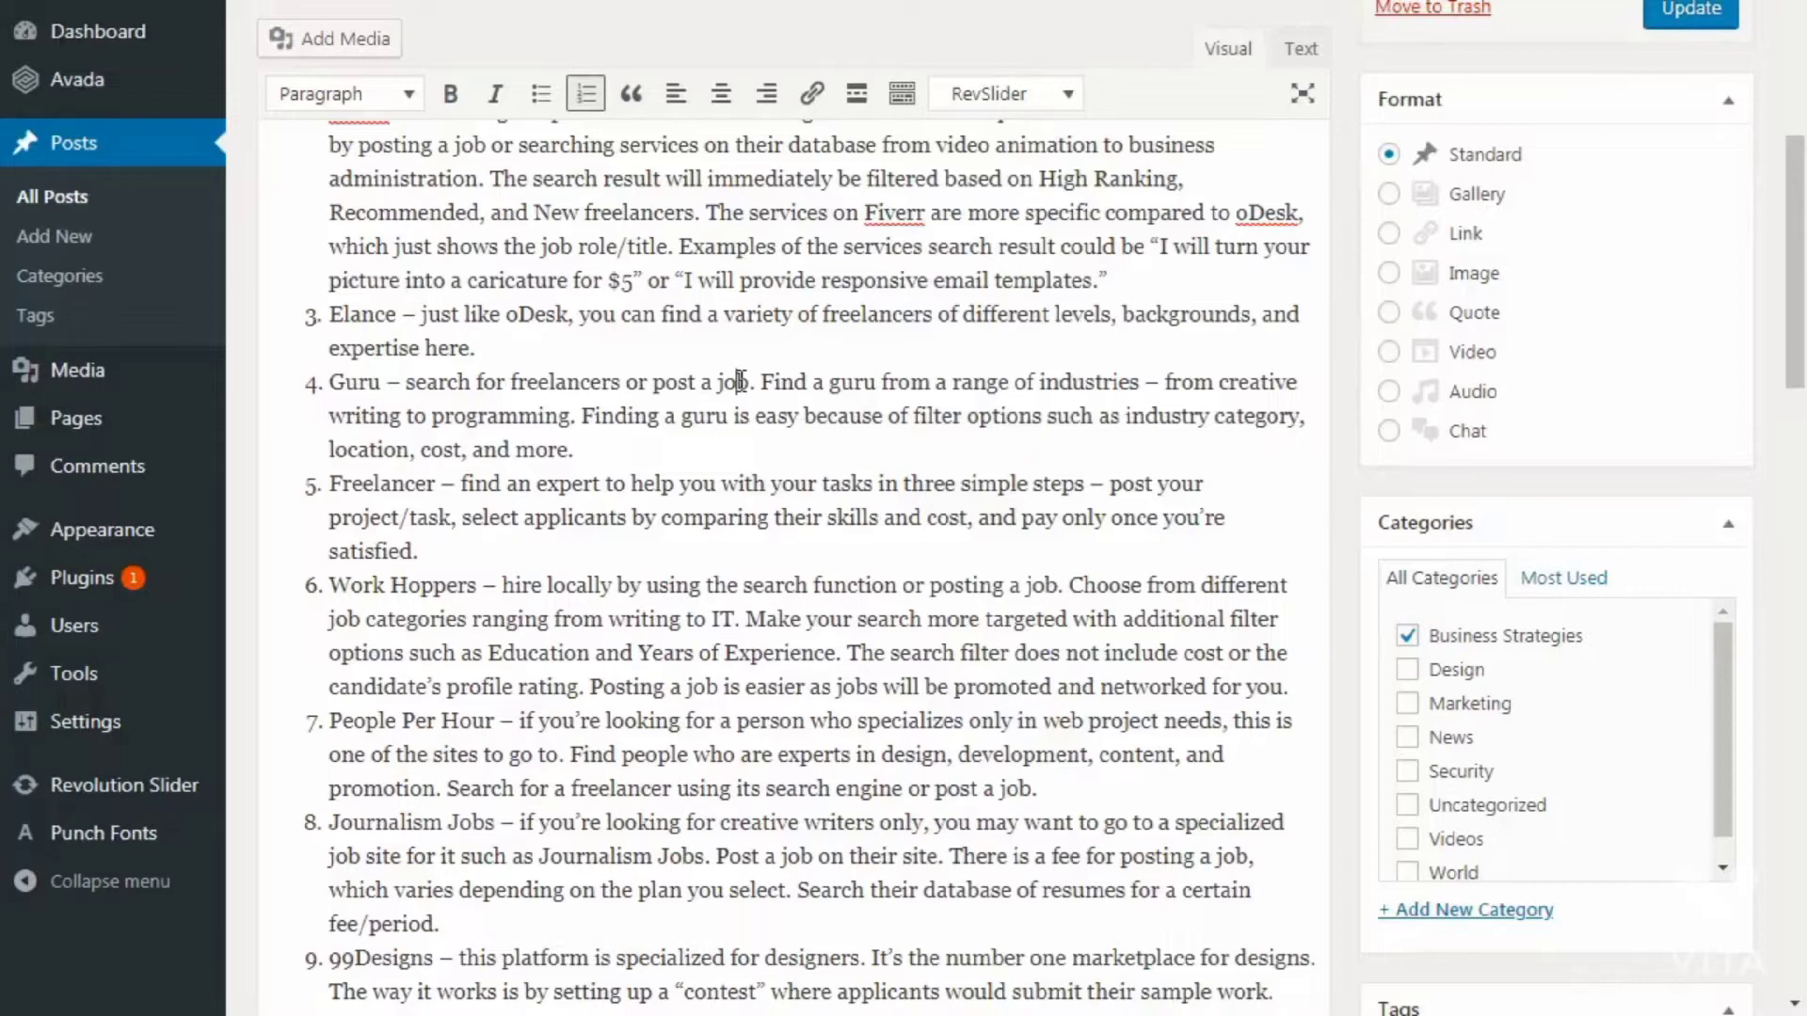
Step: Insert an empty paragraph after the introduction, directly below the sentence "It really depends on your niche."
{"action": "scroll", "coordinate": [741, 380], "scroll_direction": "up", "scroll_amount": 3}
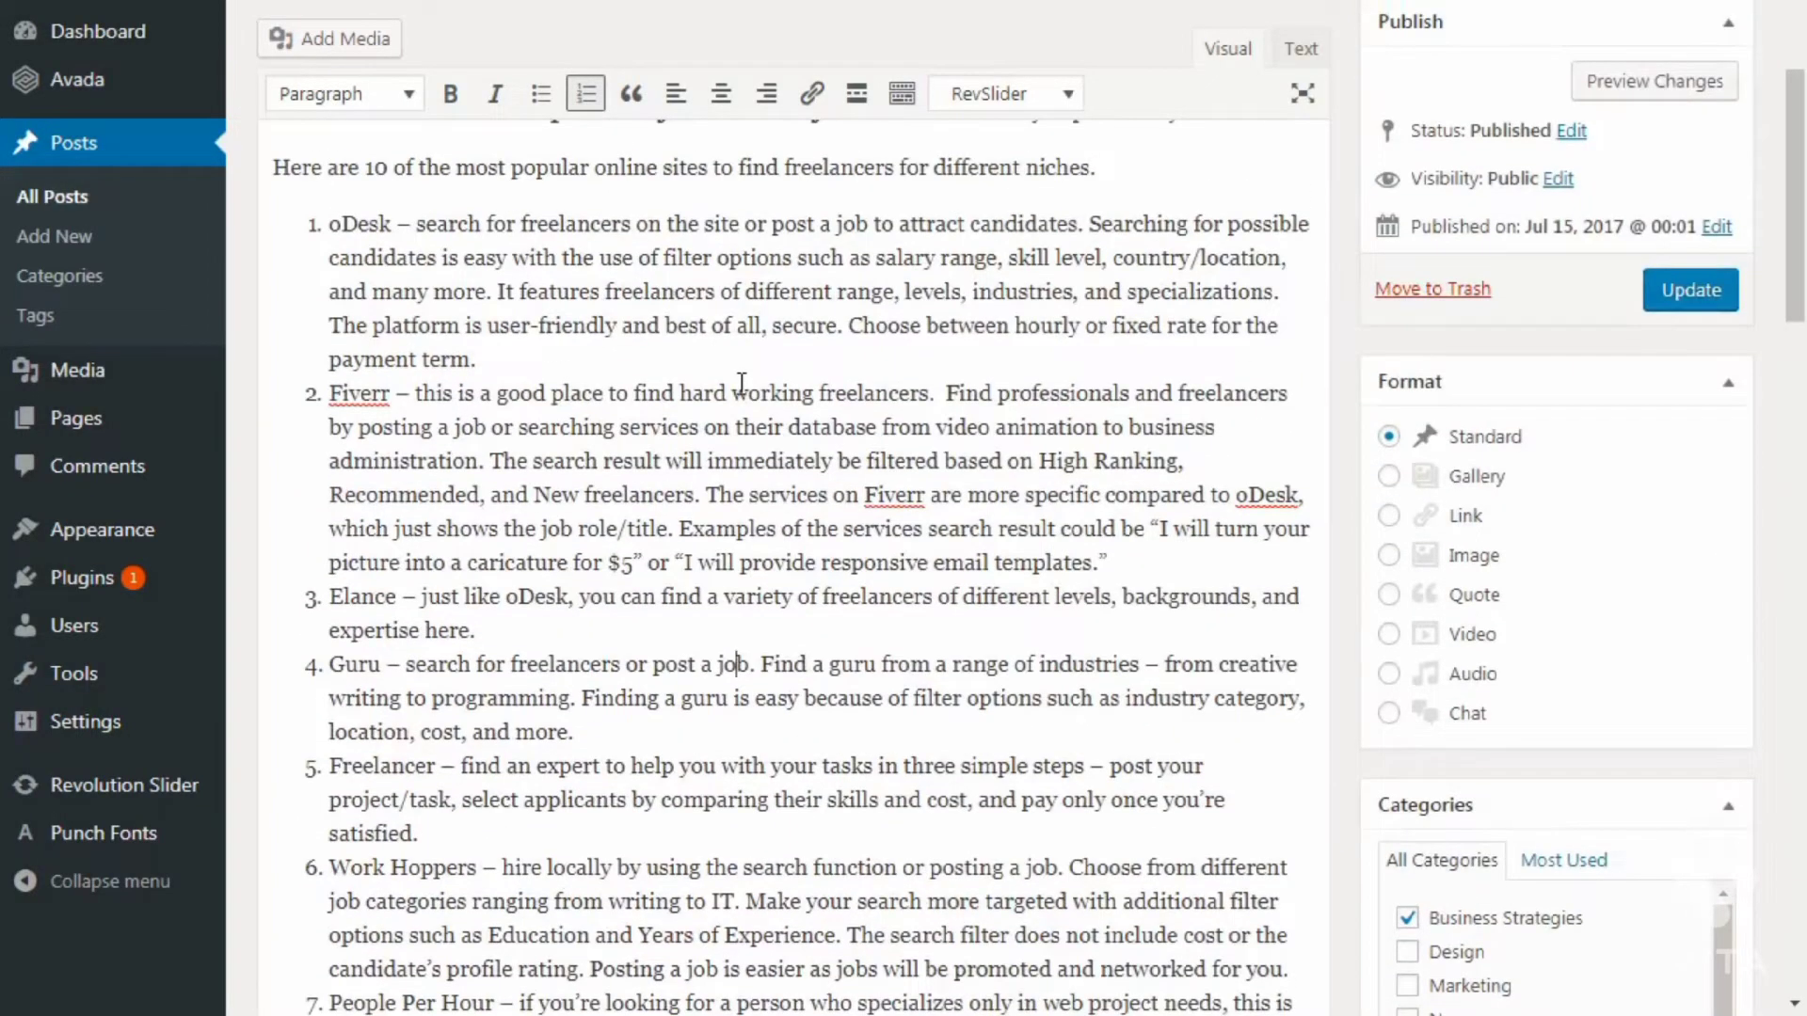
{"action": "scroll", "coordinate": [740, 380], "scroll_direction": "up", "scroll_amount": 3}
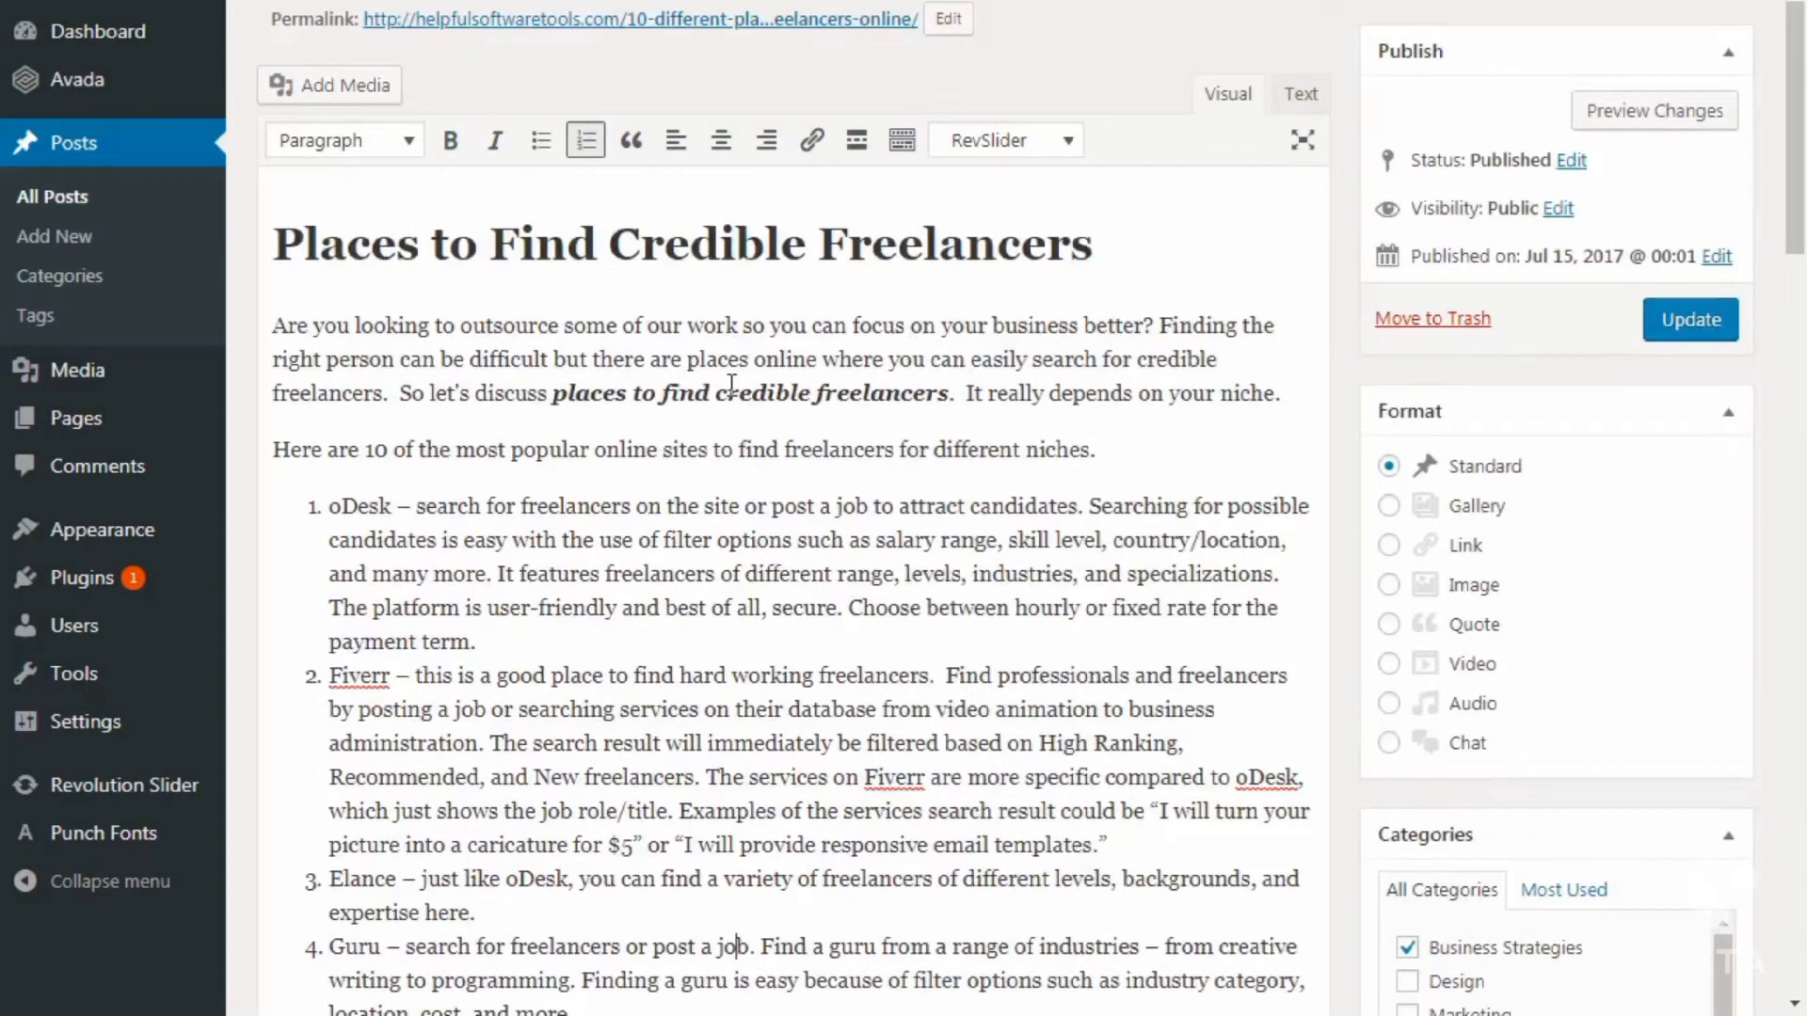
{"action": "scroll", "coordinate": [872, 371], "scroll_direction": "down", "scroll_amount": 10}
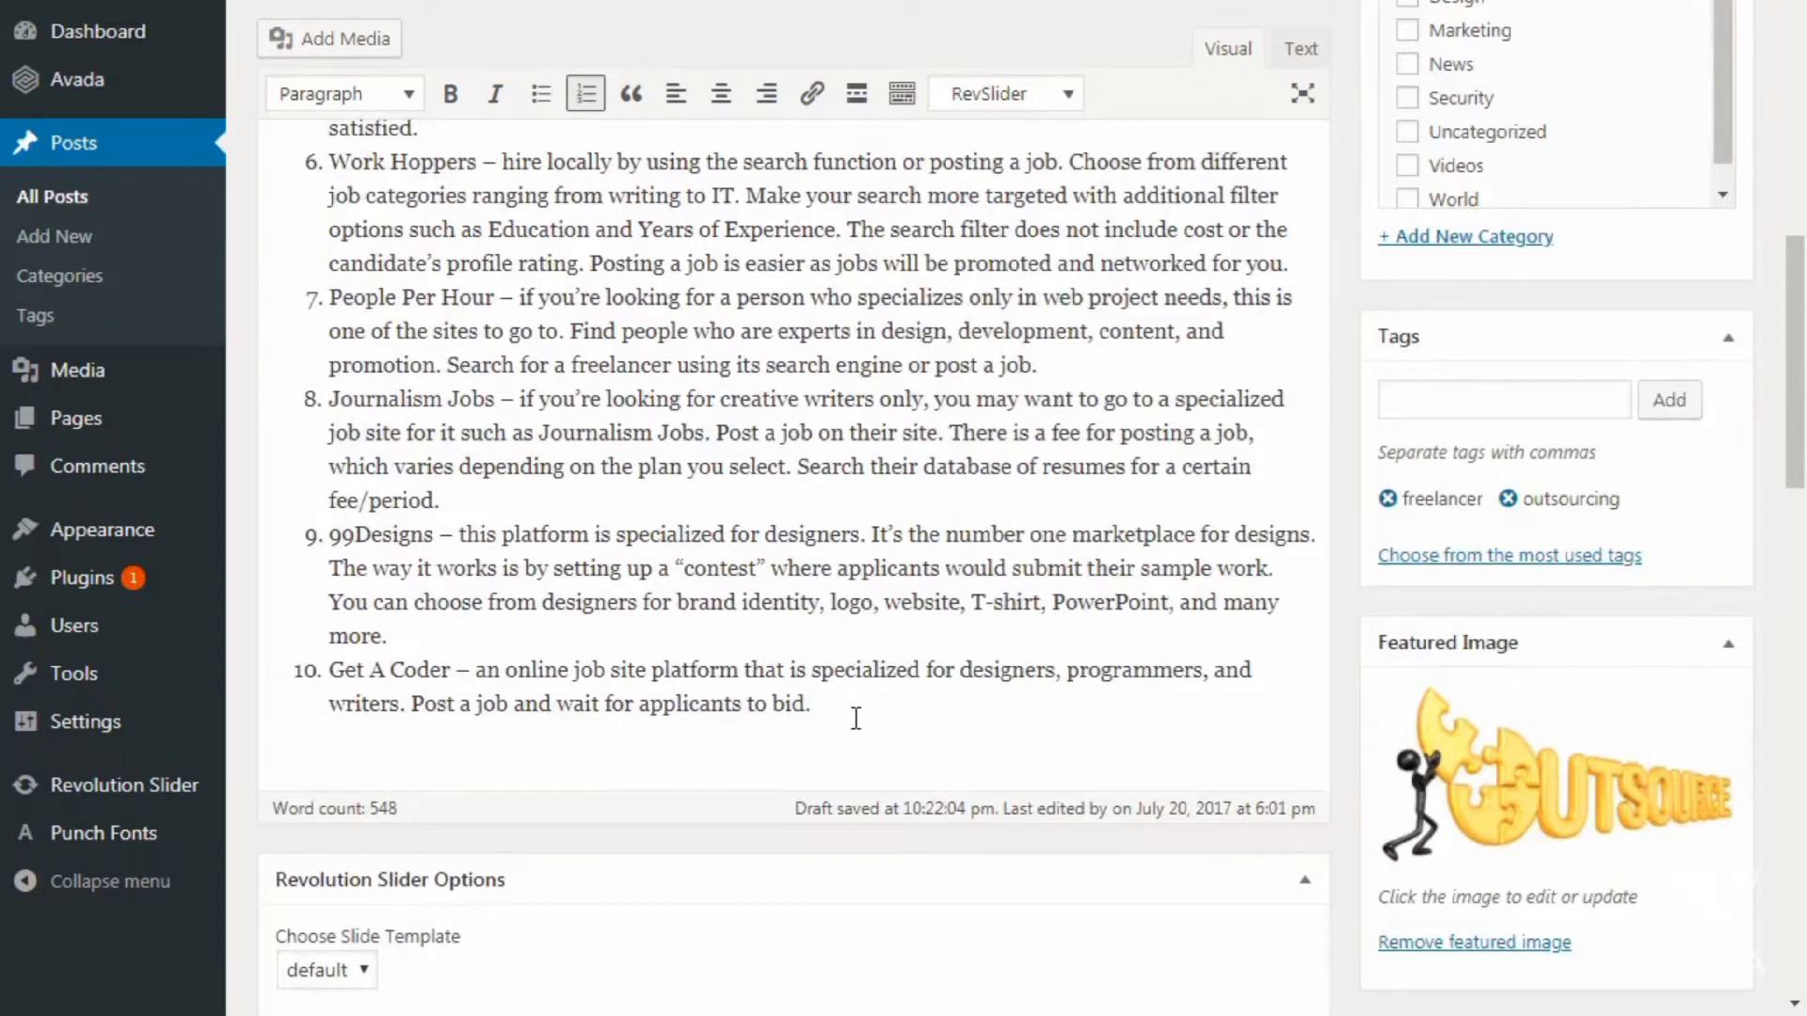
{"action": "scroll", "coordinate": [856, 718], "scroll_direction": "up", "scroll_amount": 10}
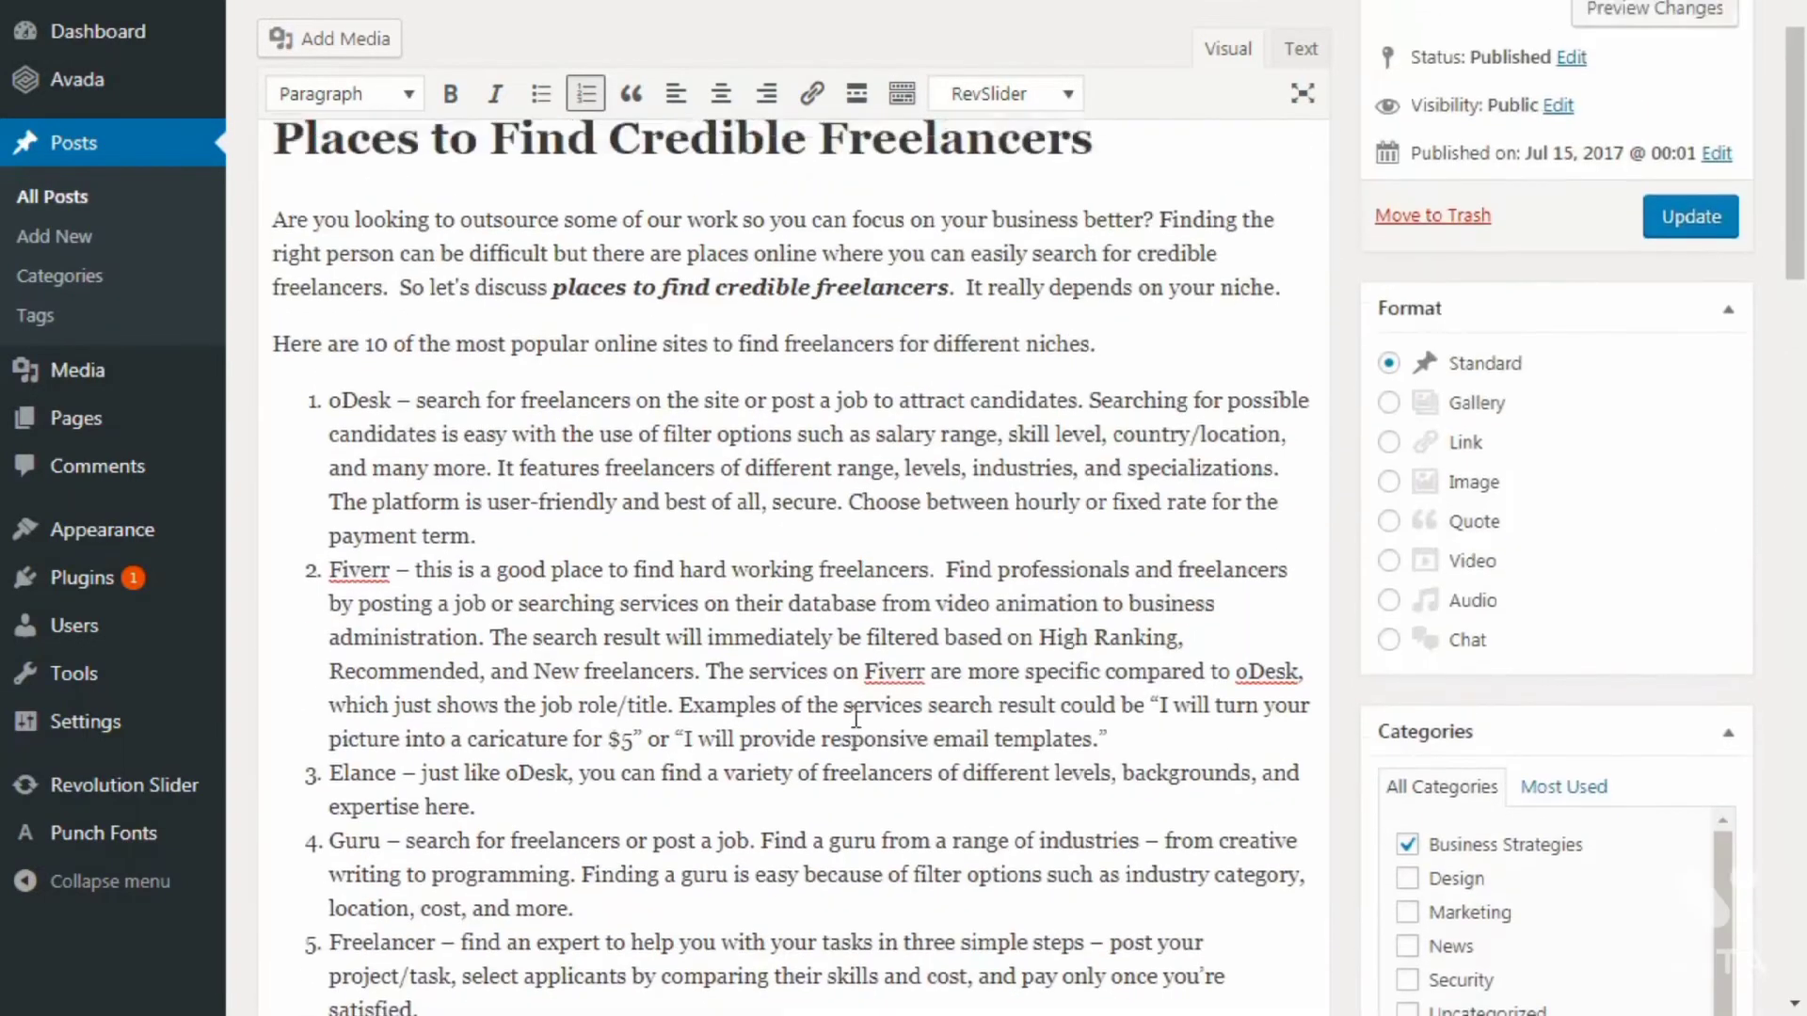
{"action": "scroll", "coordinate": [678, 572], "scroll_direction": "down", "scroll_amount": 2}
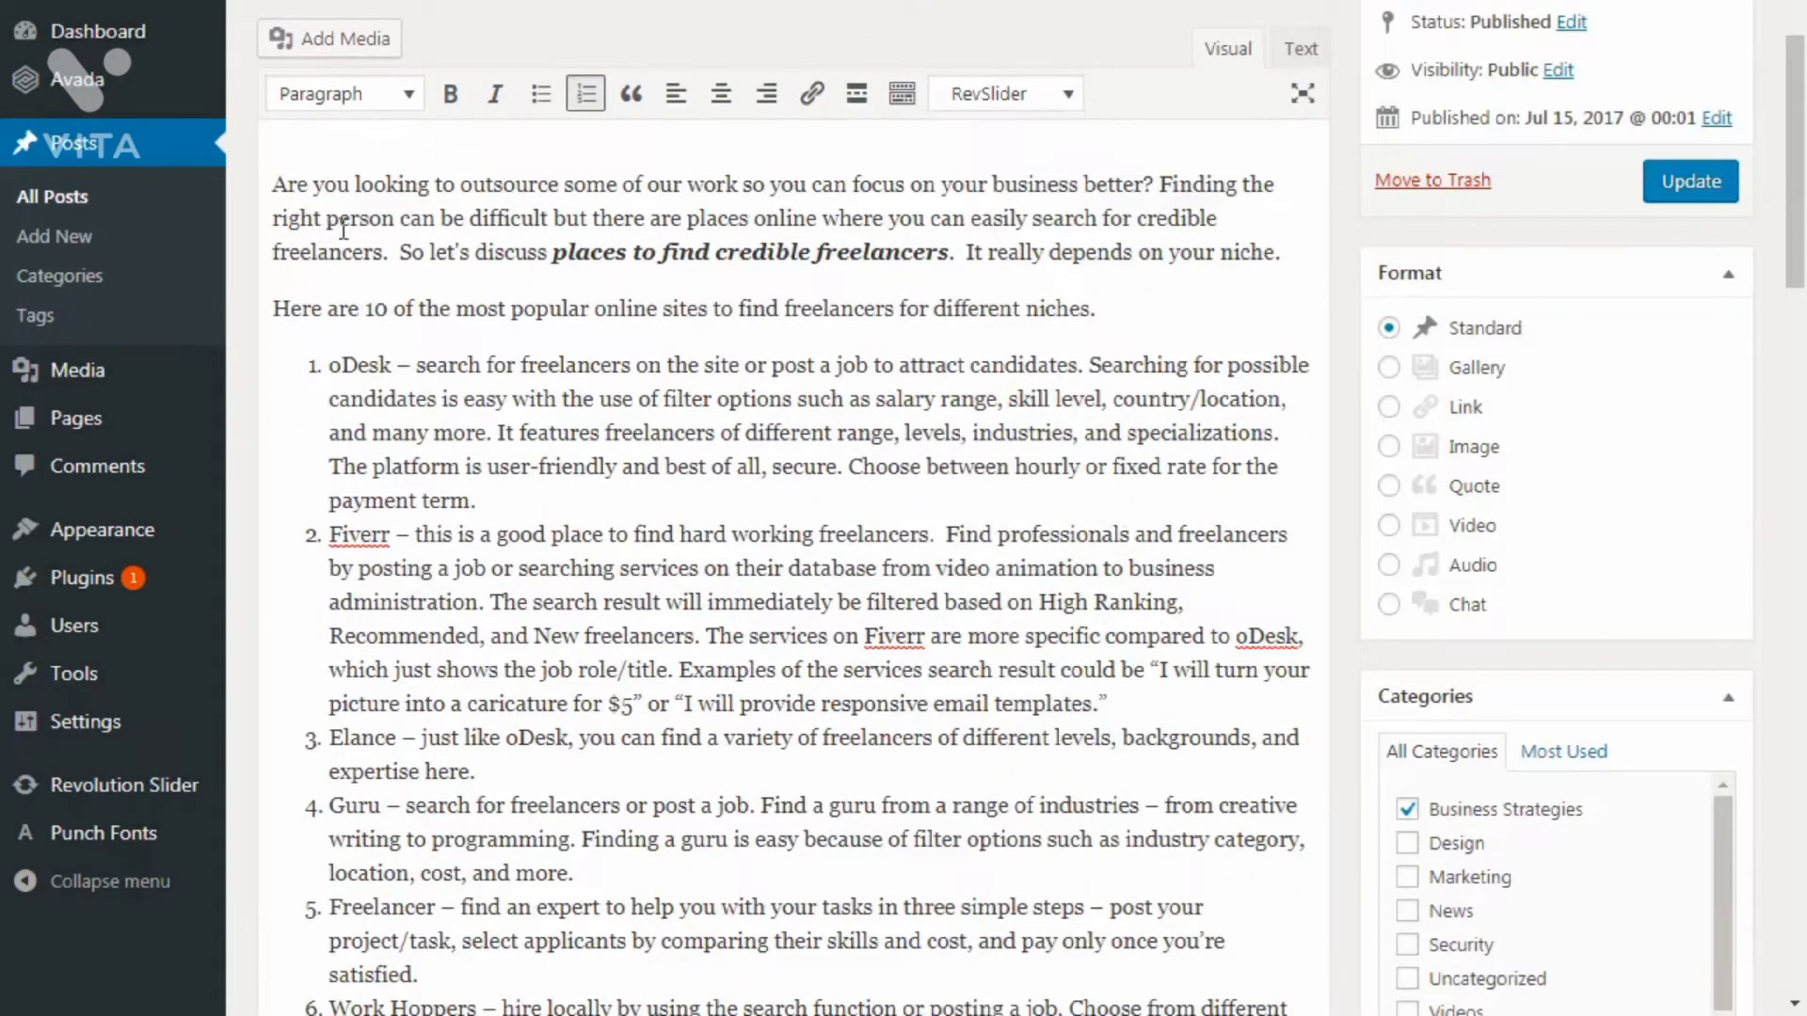
{"action": "scroll", "coordinate": [785, 354], "scroll_direction": "up", "scroll_amount": 2}
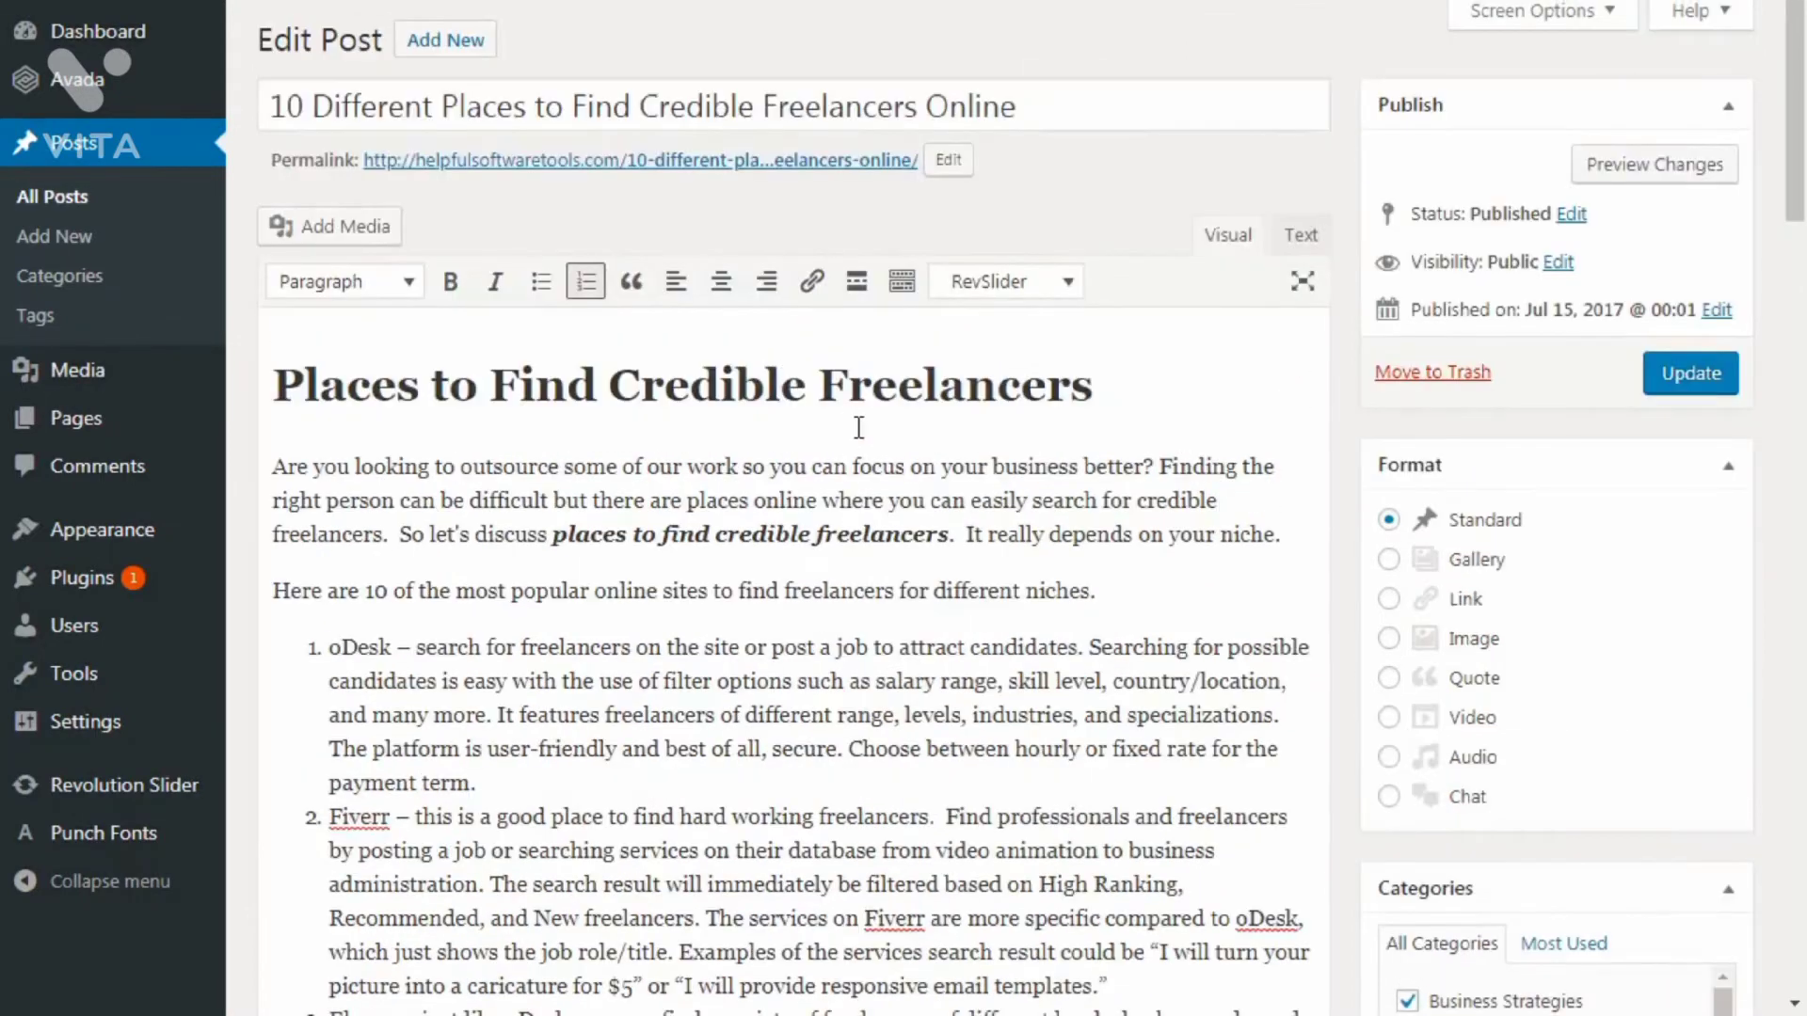
{"action": "scroll", "coordinate": [860, 420], "scroll_direction": "down", "scroll_amount": 2}
{"action": "left_click", "coordinate": [1291, 397]}
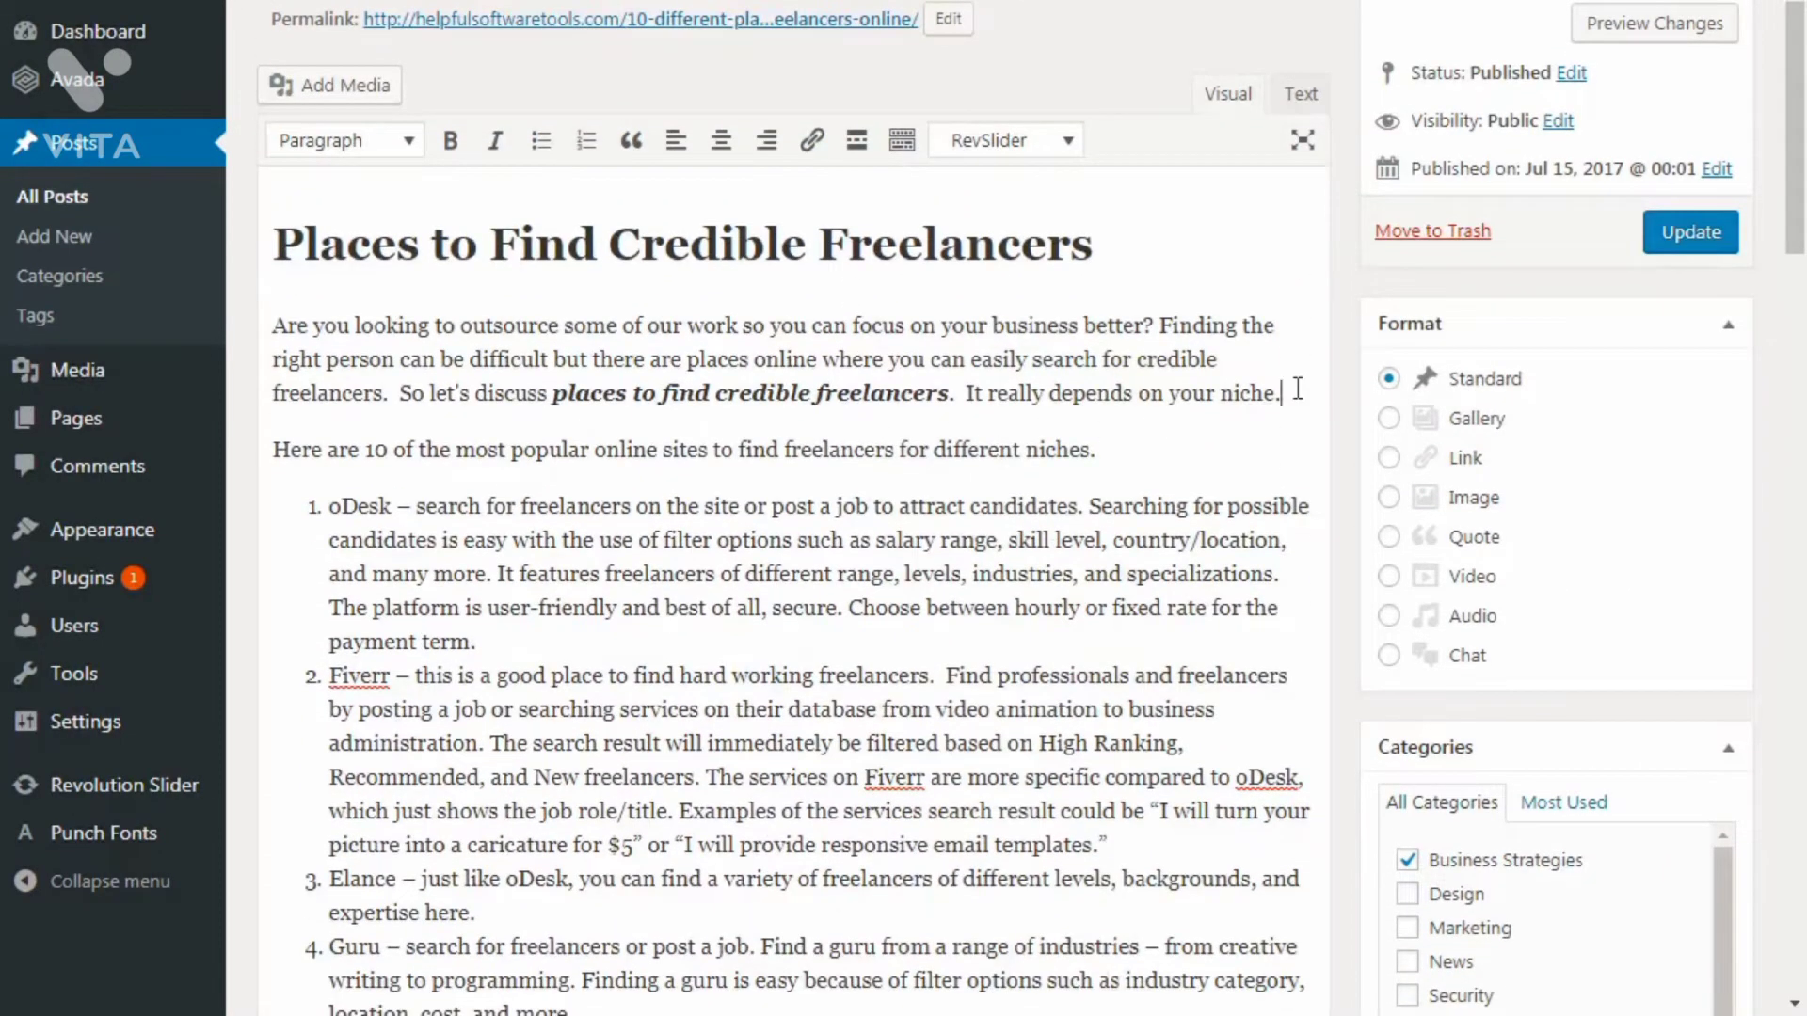
{"action": "key", "text": "Return"}
Step: Check the post's featured image, then return to the empty paragraph below the introduction
{"action": "scroll", "coordinate": [1359, 493], "scroll_direction": "up", "scroll_amount": 2}
{"action": "scroll", "coordinate": [1353, 505], "scroll_direction": "down", "scroll_amount": 10}
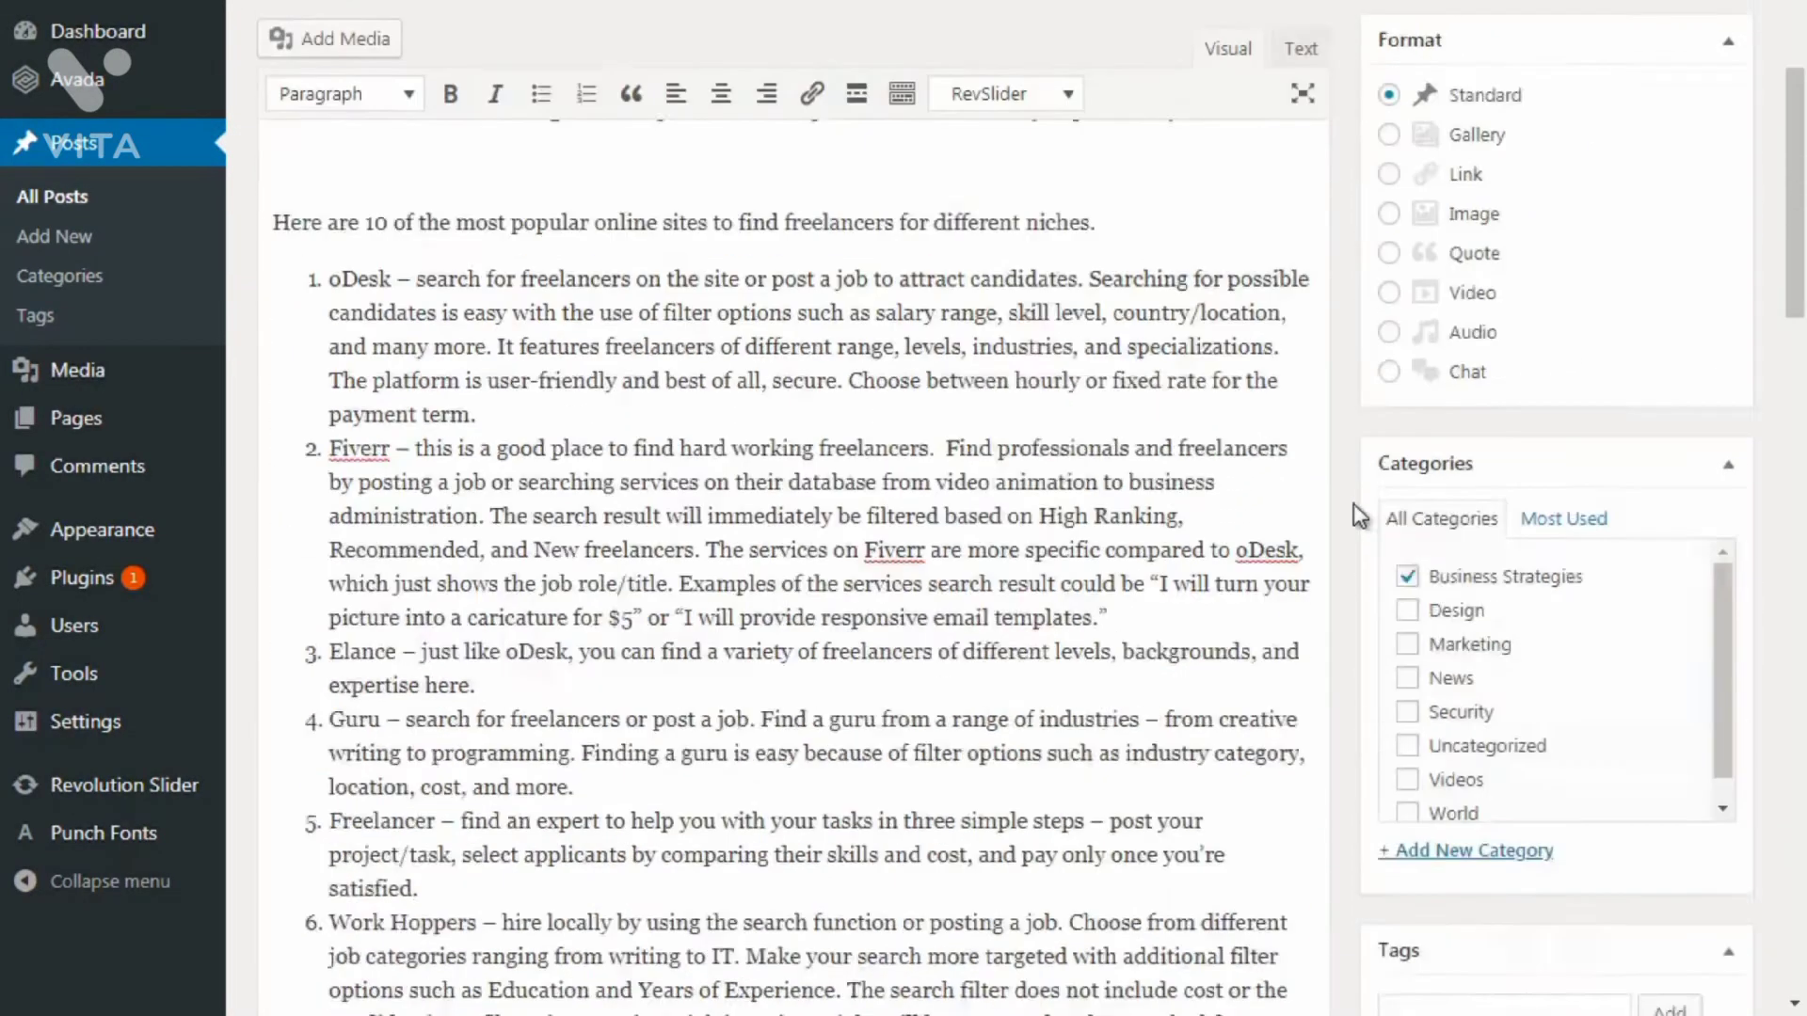
{"action": "scroll", "coordinate": [1354, 505], "scroll_direction": "down", "scroll_amount": 5}
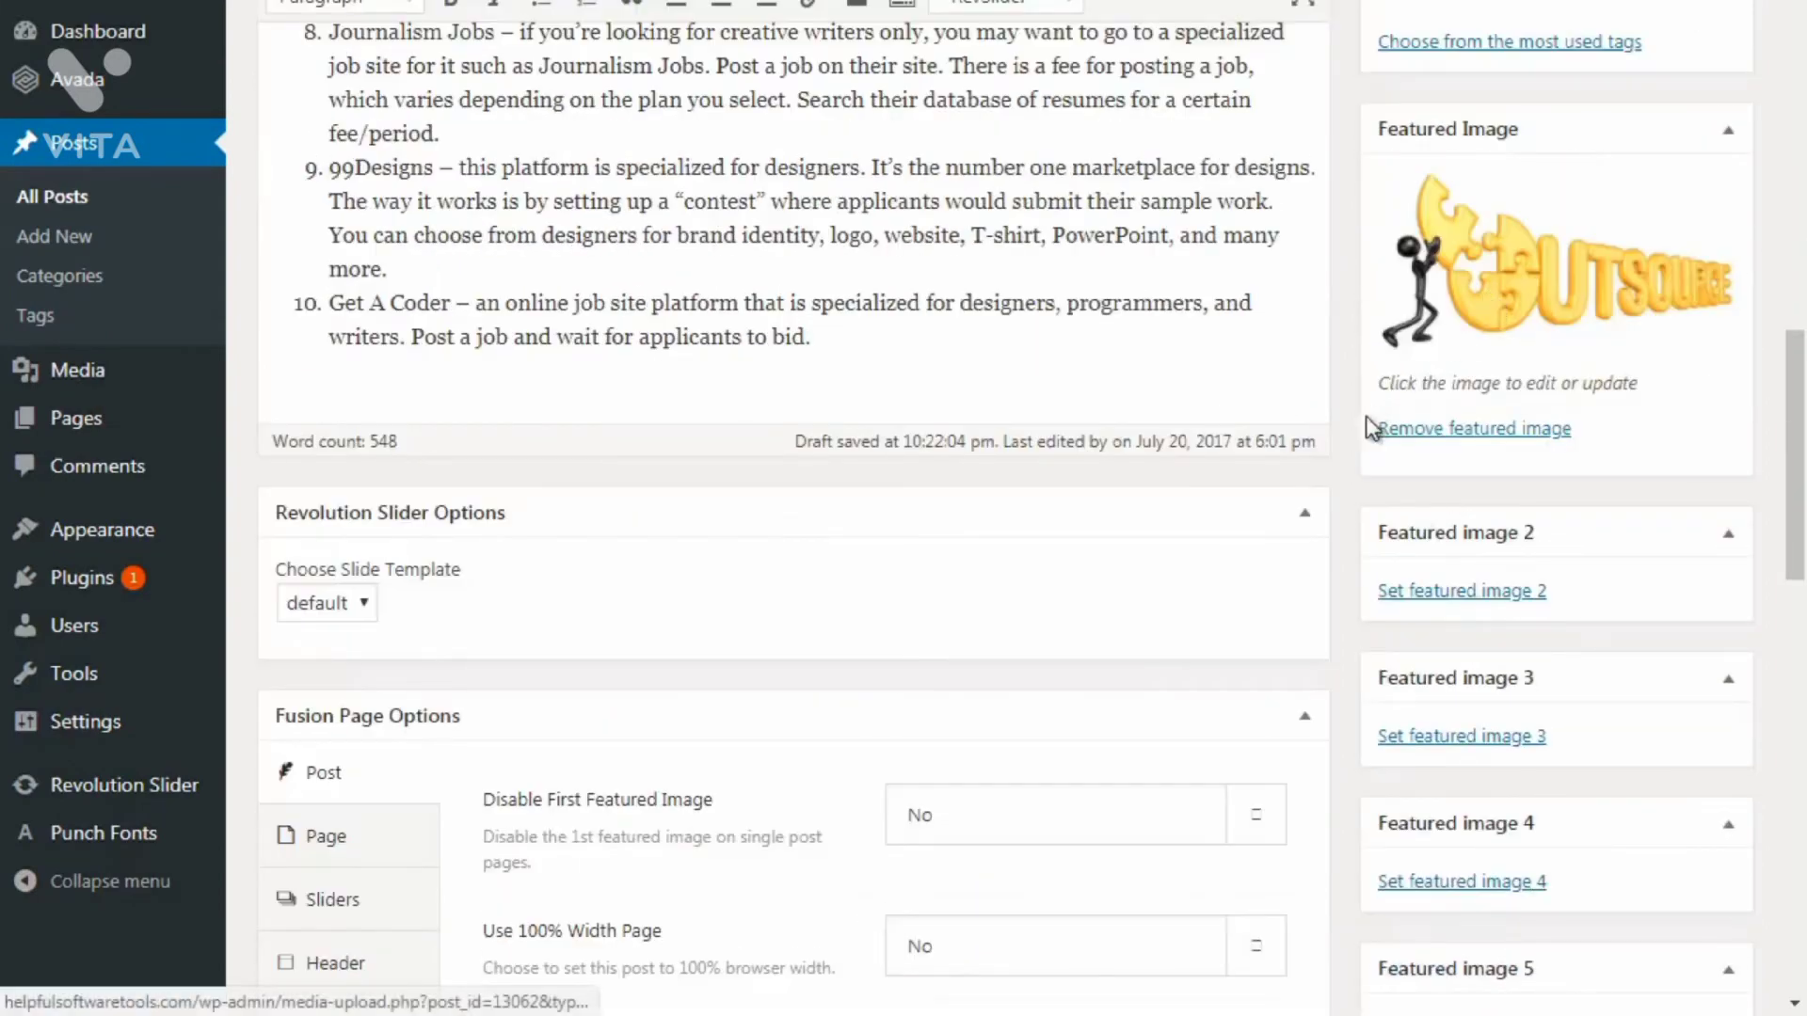
{"action": "scroll", "coordinate": [1344, 455], "scroll_direction": "up", "scroll_amount": 15}
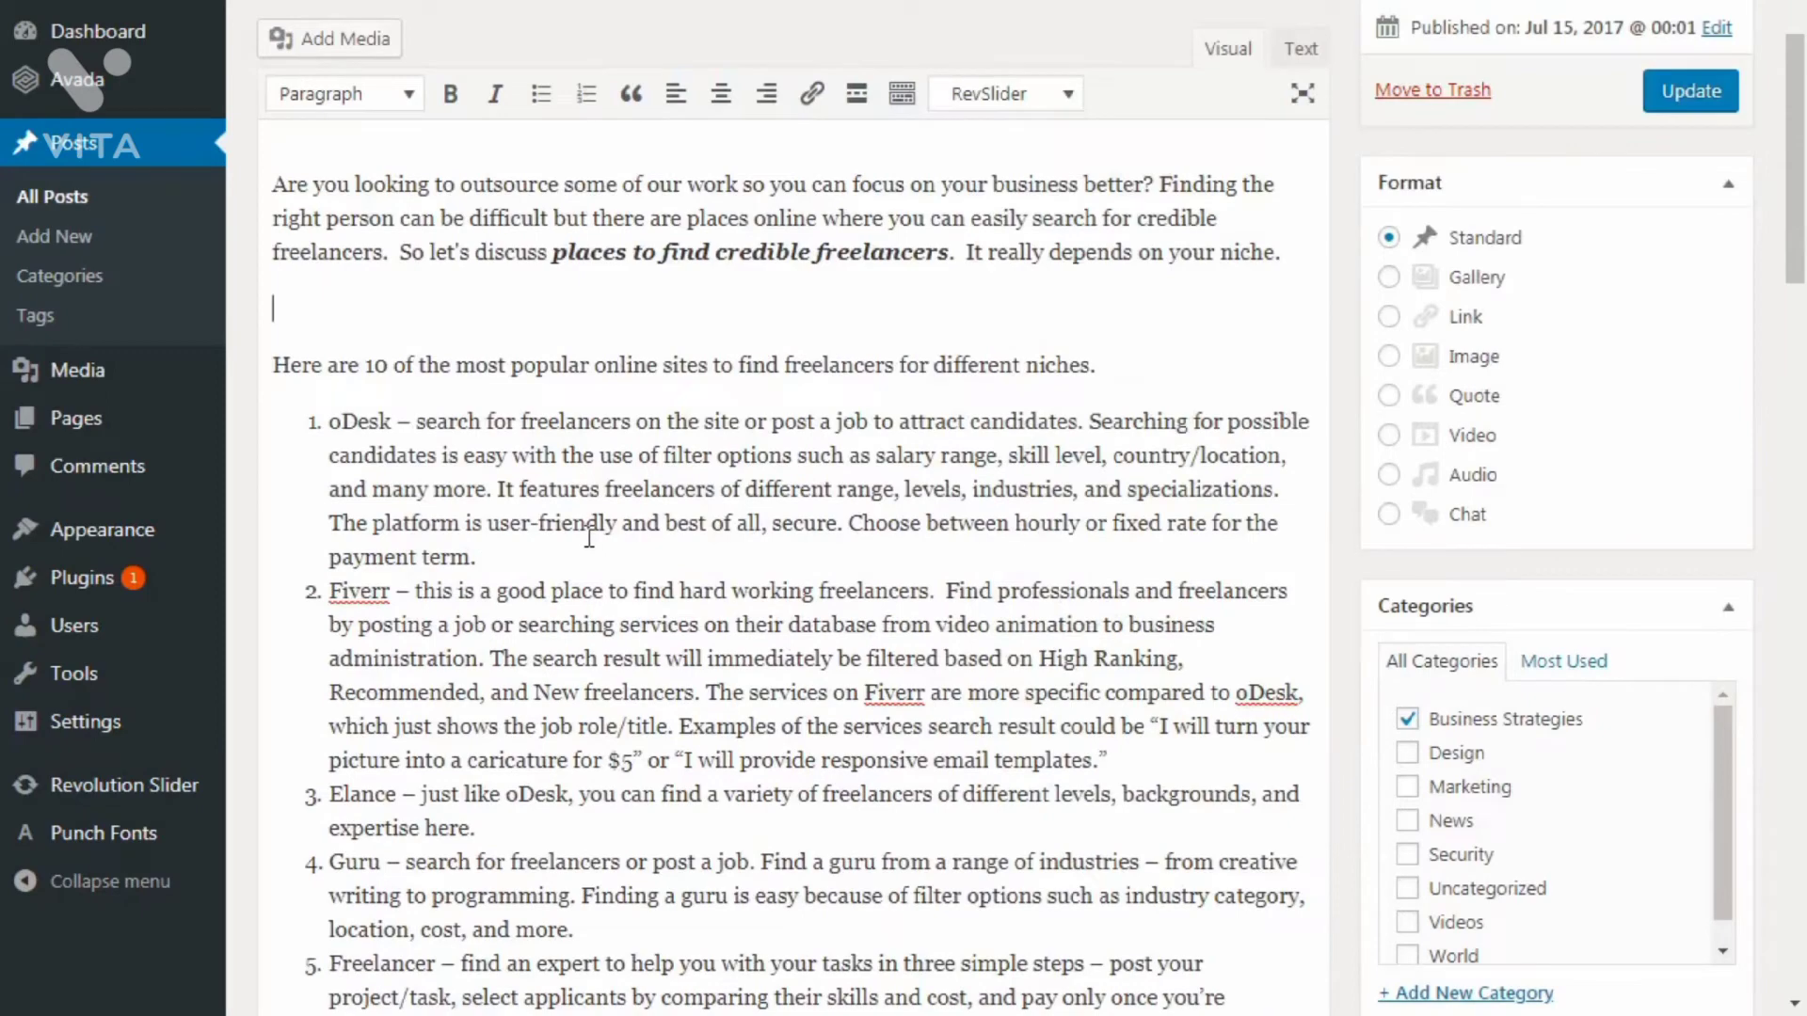
{"action": "scroll", "coordinate": [587, 534], "scroll_direction": "up", "scroll_amount": 2}
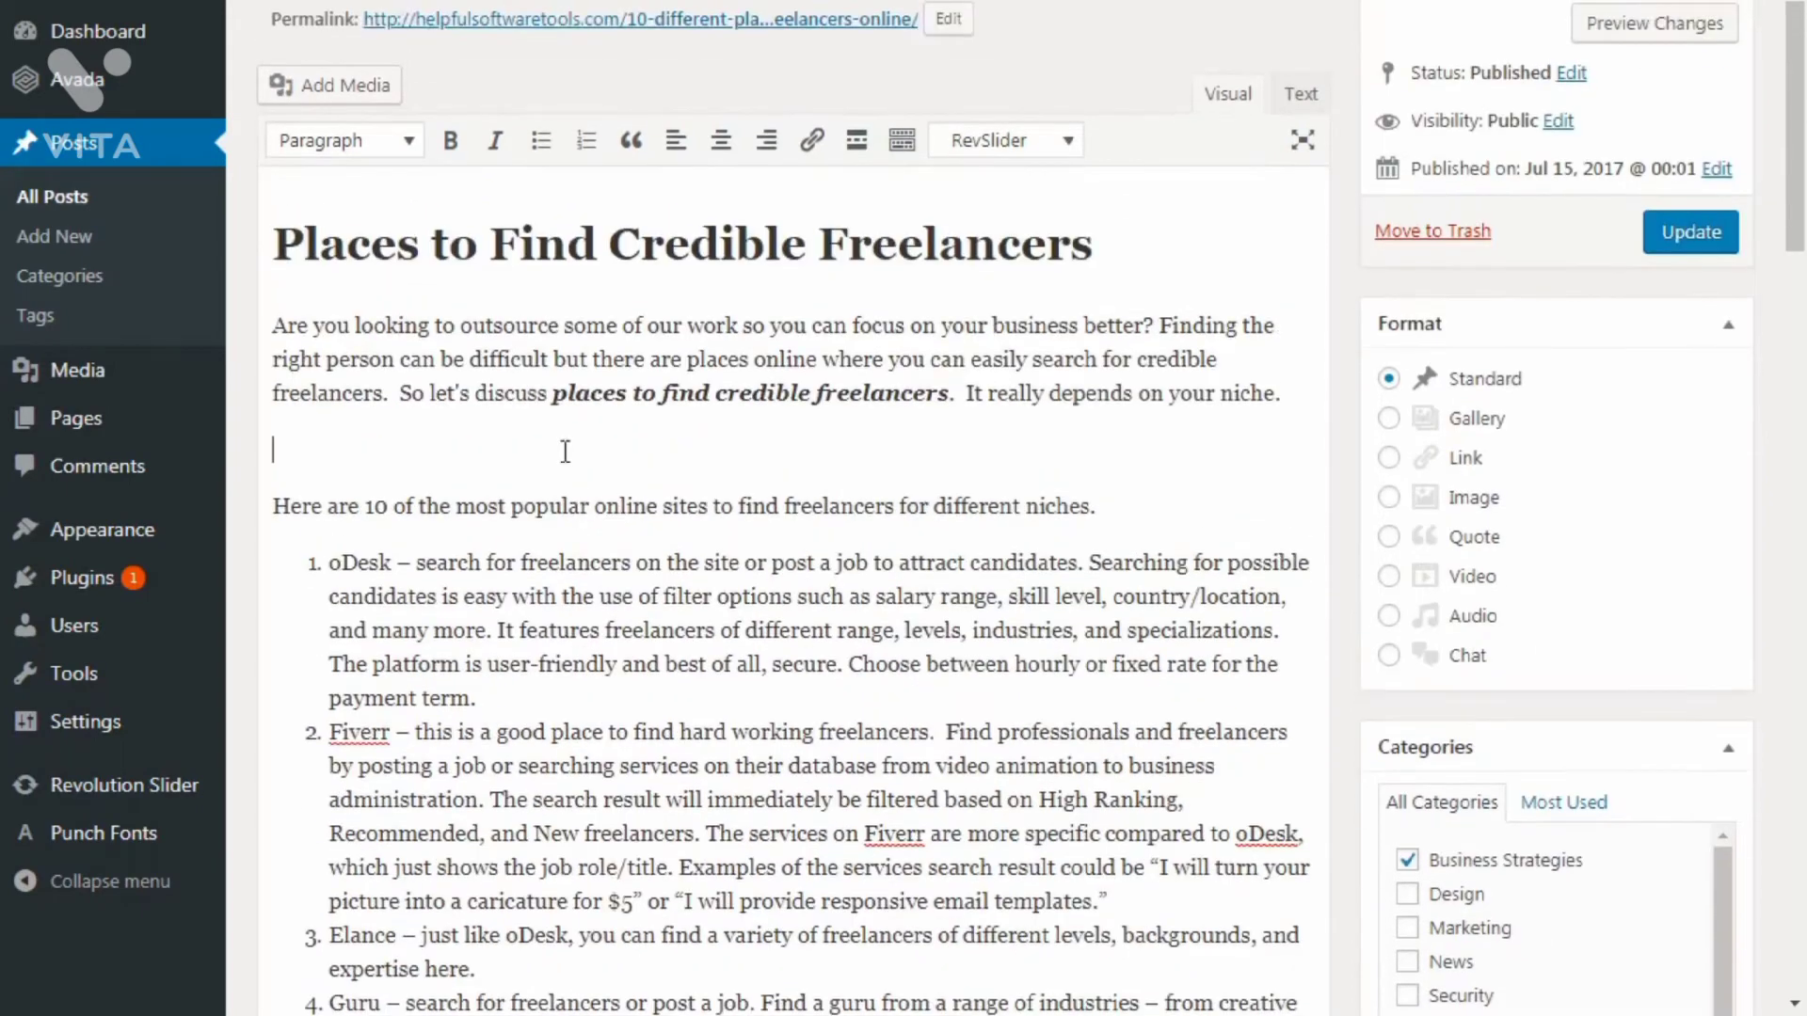
Step: Open the media library for the post and select the laptop screenshot image port_4_xml.jpg
{"action": "left_click", "coordinate": [362, 94]}
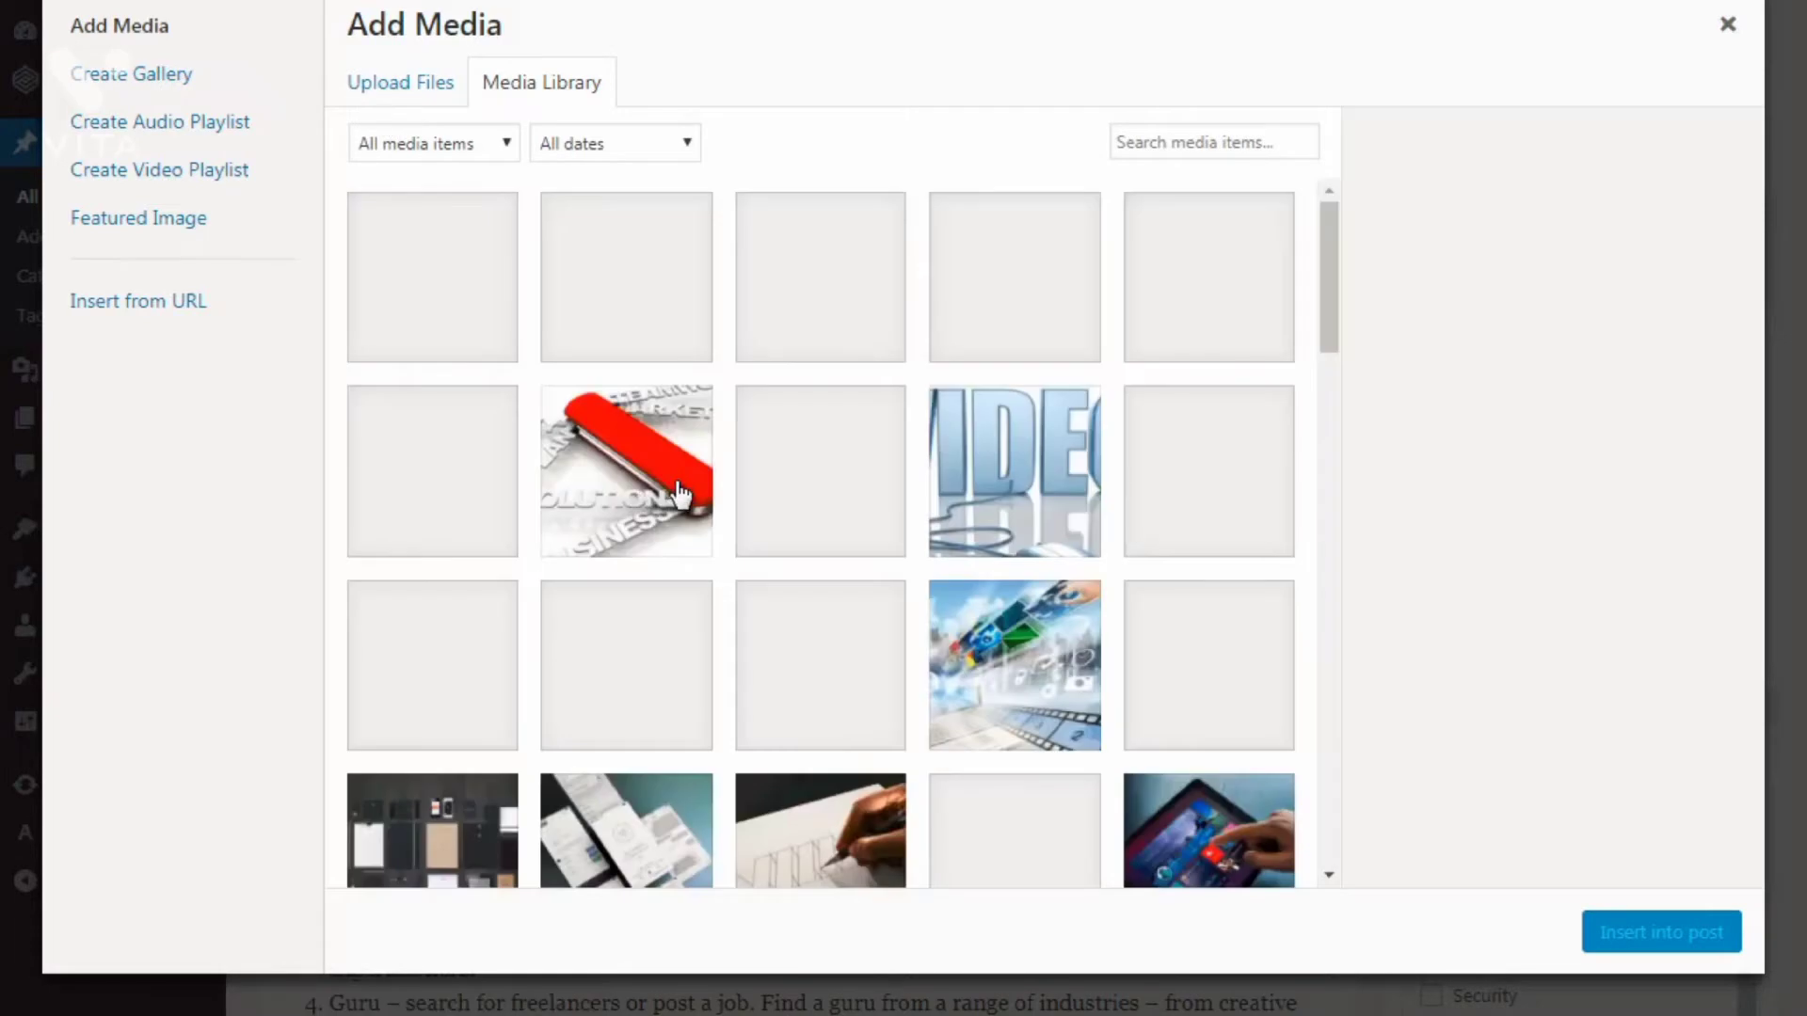
{"action": "scroll", "coordinate": [762, 488], "scroll_direction": "down", "scroll_amount": 5}
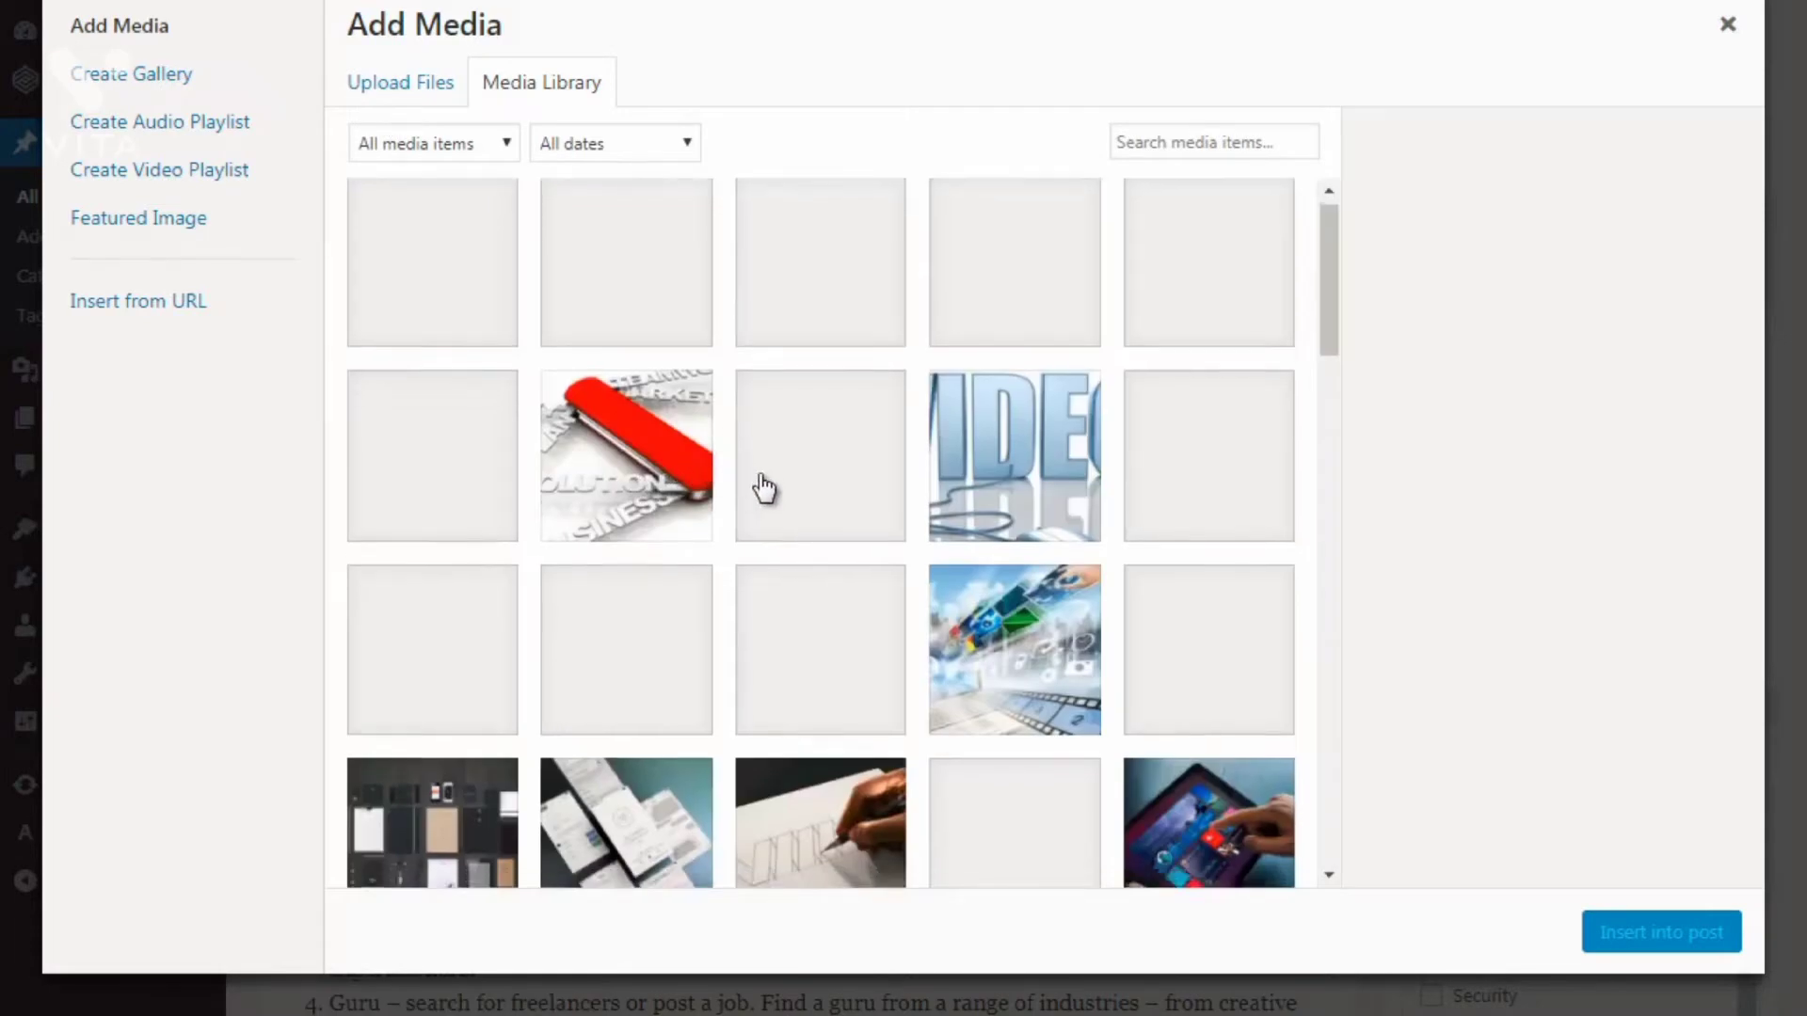
{"action": "scroll", "coordinate": [763, 488], "scroll_direction": "down", "scroll_amount": 5}
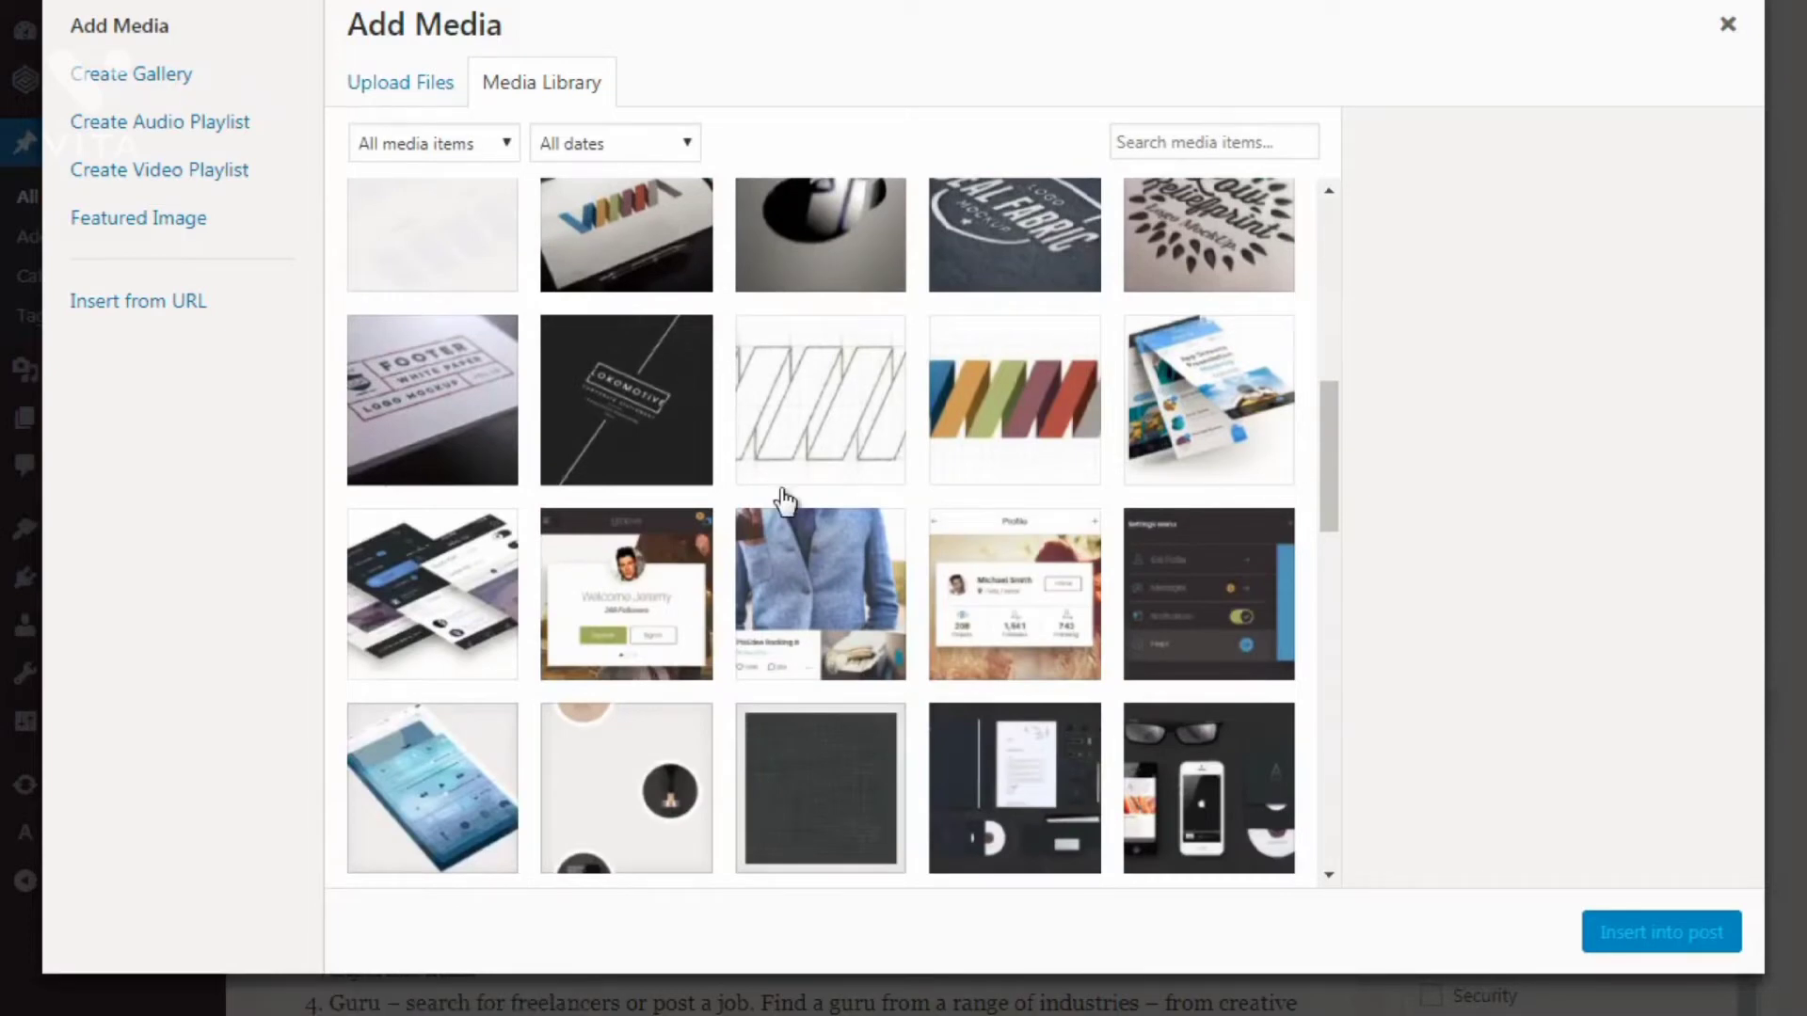
{"action": "scroll", "coordinate": [786, 502], "scroll_direction": "down", "scroll_amount": 6}
{"action": "scroll", "coordinate": [828, 595], "scroll_direction": "down", "scroll_amount": 3}
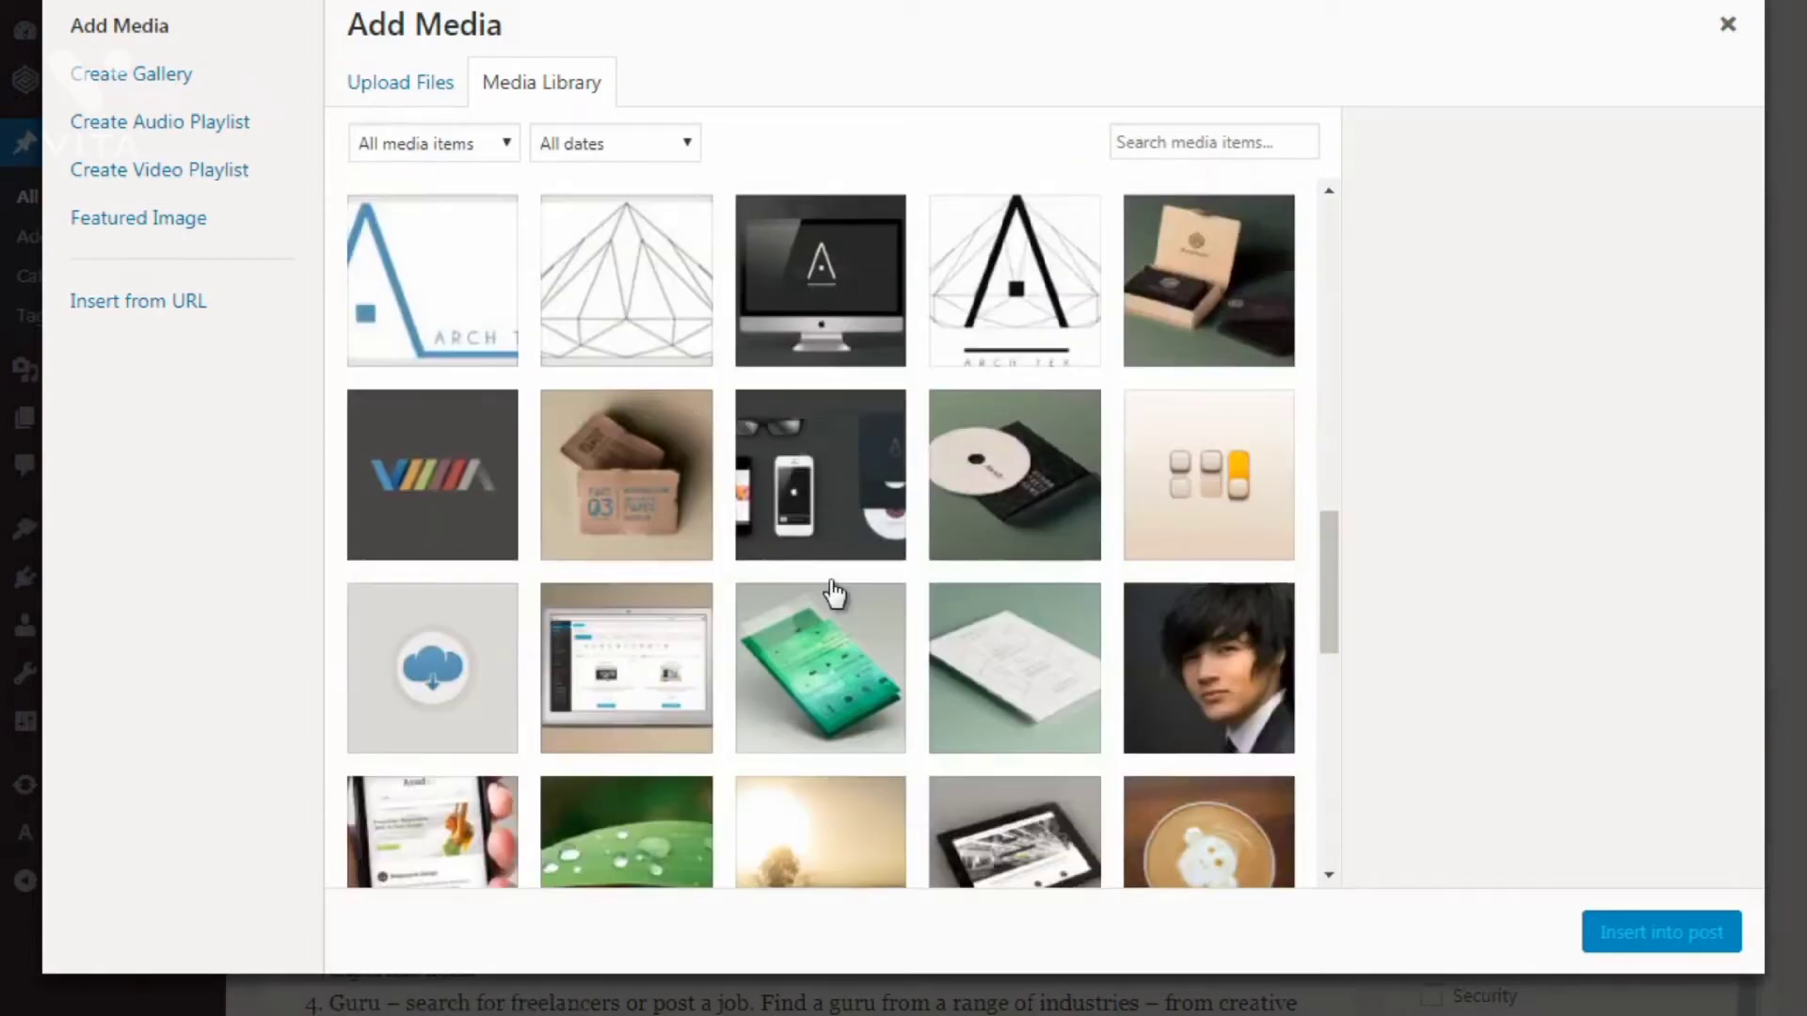
{"action": "scroll", "coordinate": [834, 593], "scroll_direction": "down", "scroll_amount": 3}
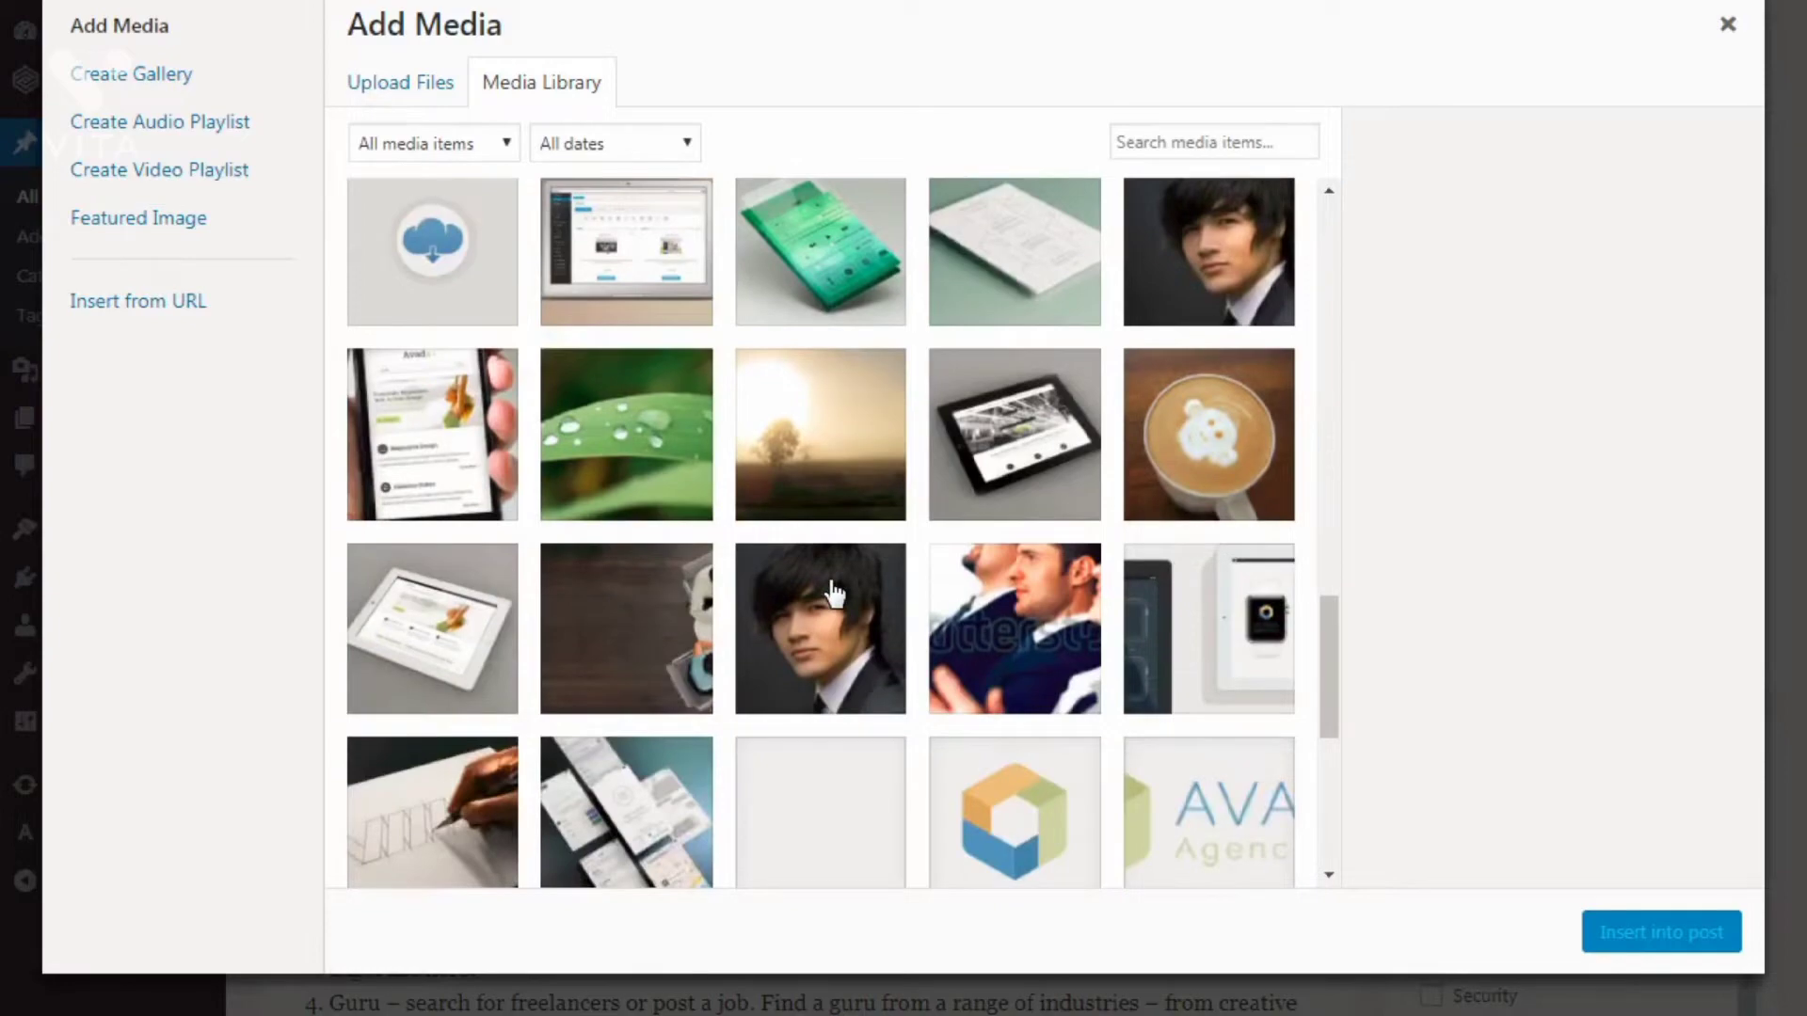
{"action": "scroll", "coordinate": [834, 593], "scroll_direction": "down", "scroll_amount": 1}
{"action": "scroll", "coordinate": [834, 593], "scroll_direction": "up", "scroll_amount": 2}
{"action": "left_click", "coordinate": [625, 252]}
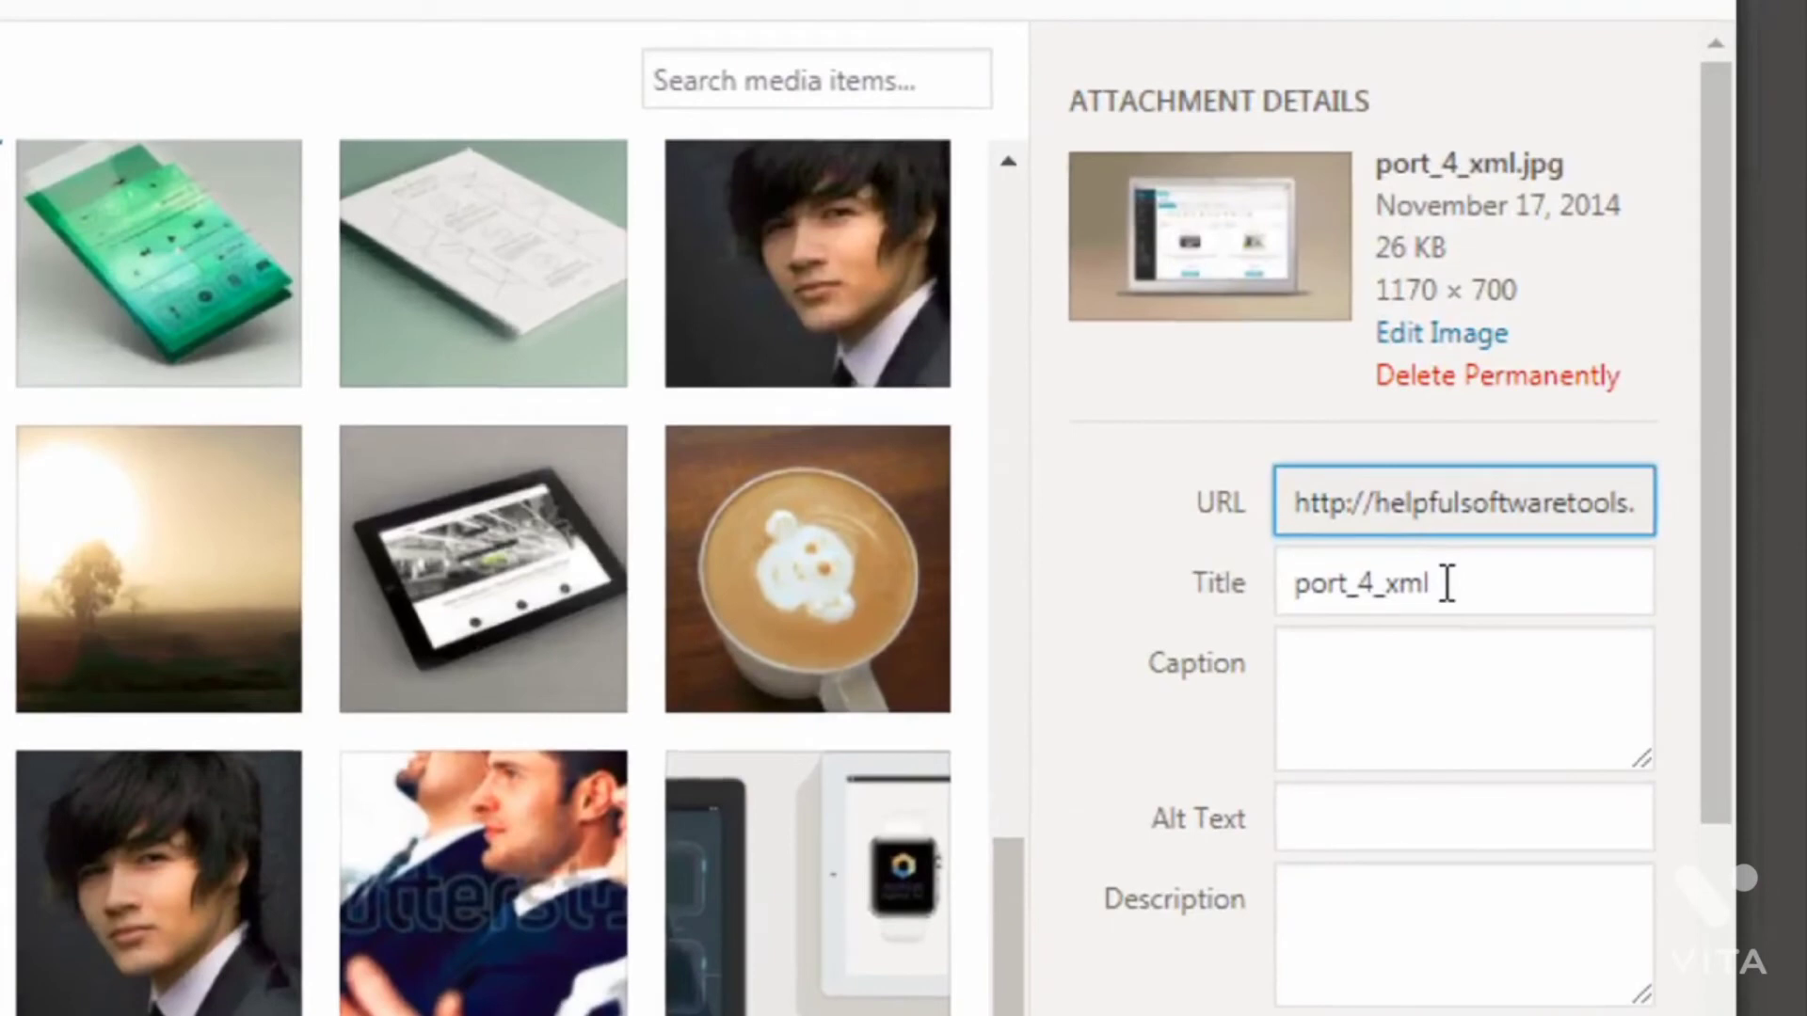
Step: Examine the title, caption, alt text and description fields of the selected image
{"action": "left_click_drag", "start_coordinate": [1447, 583], "coordinate": [1258, 605]}
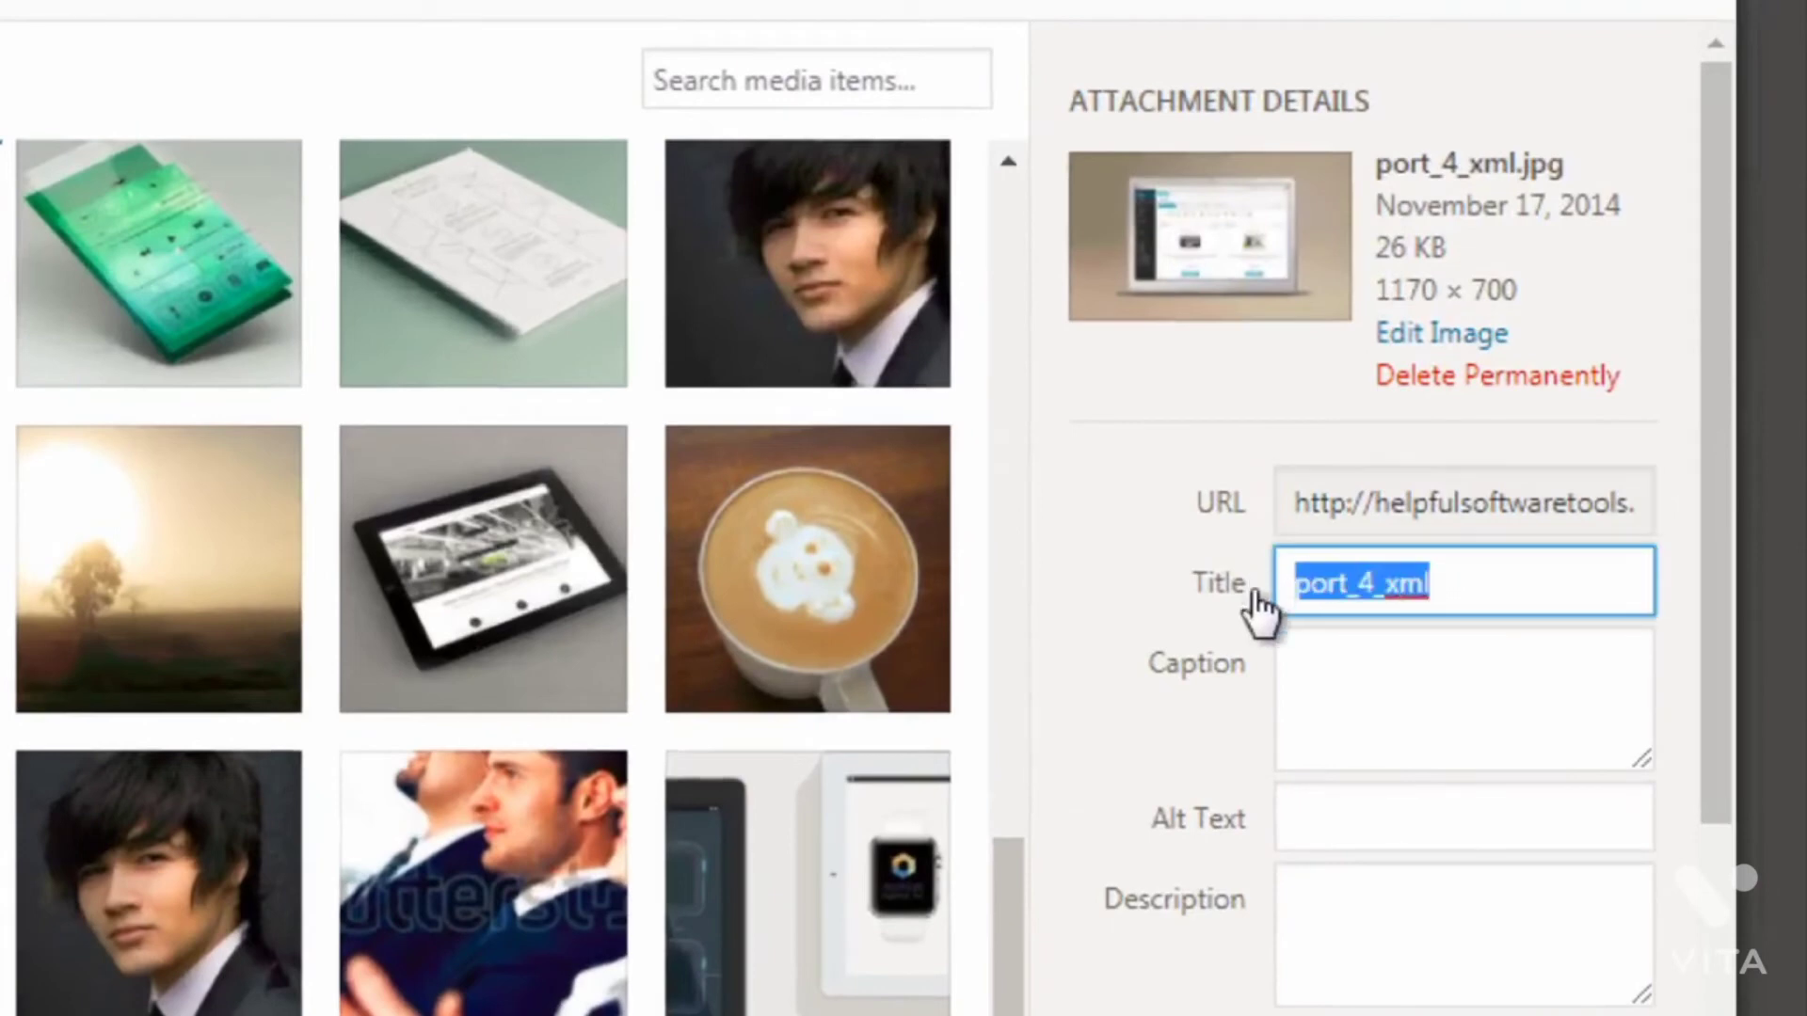
{"action": "left_click", "coordinate": [1331, 726]}
{"action": "left_click", "coordinate": [1352, 830]}
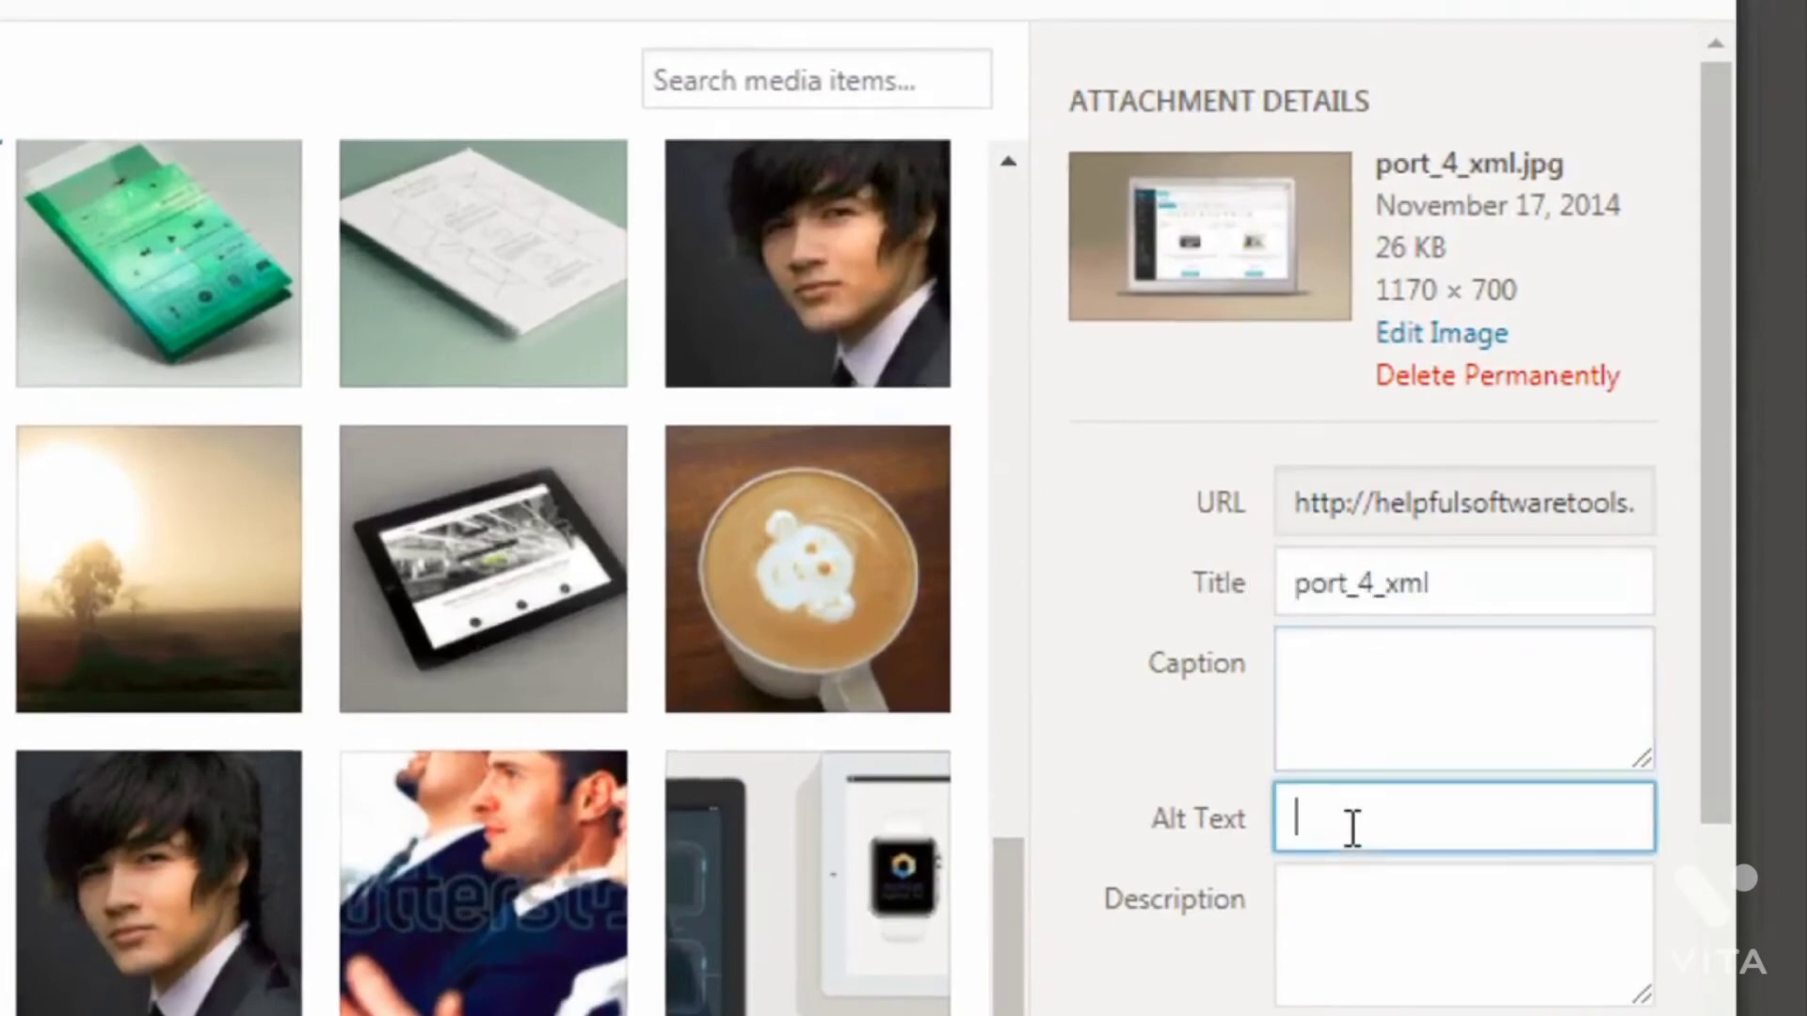
{"action": "left_click", "coordinate": [1340, 974]}
Step: Clear the image's title and set its alt text to "Places to find credible freelancer"
{"action": "left_click_drag", "start_coordinate": [1460, 581], "coordinate": [1290, 581]}
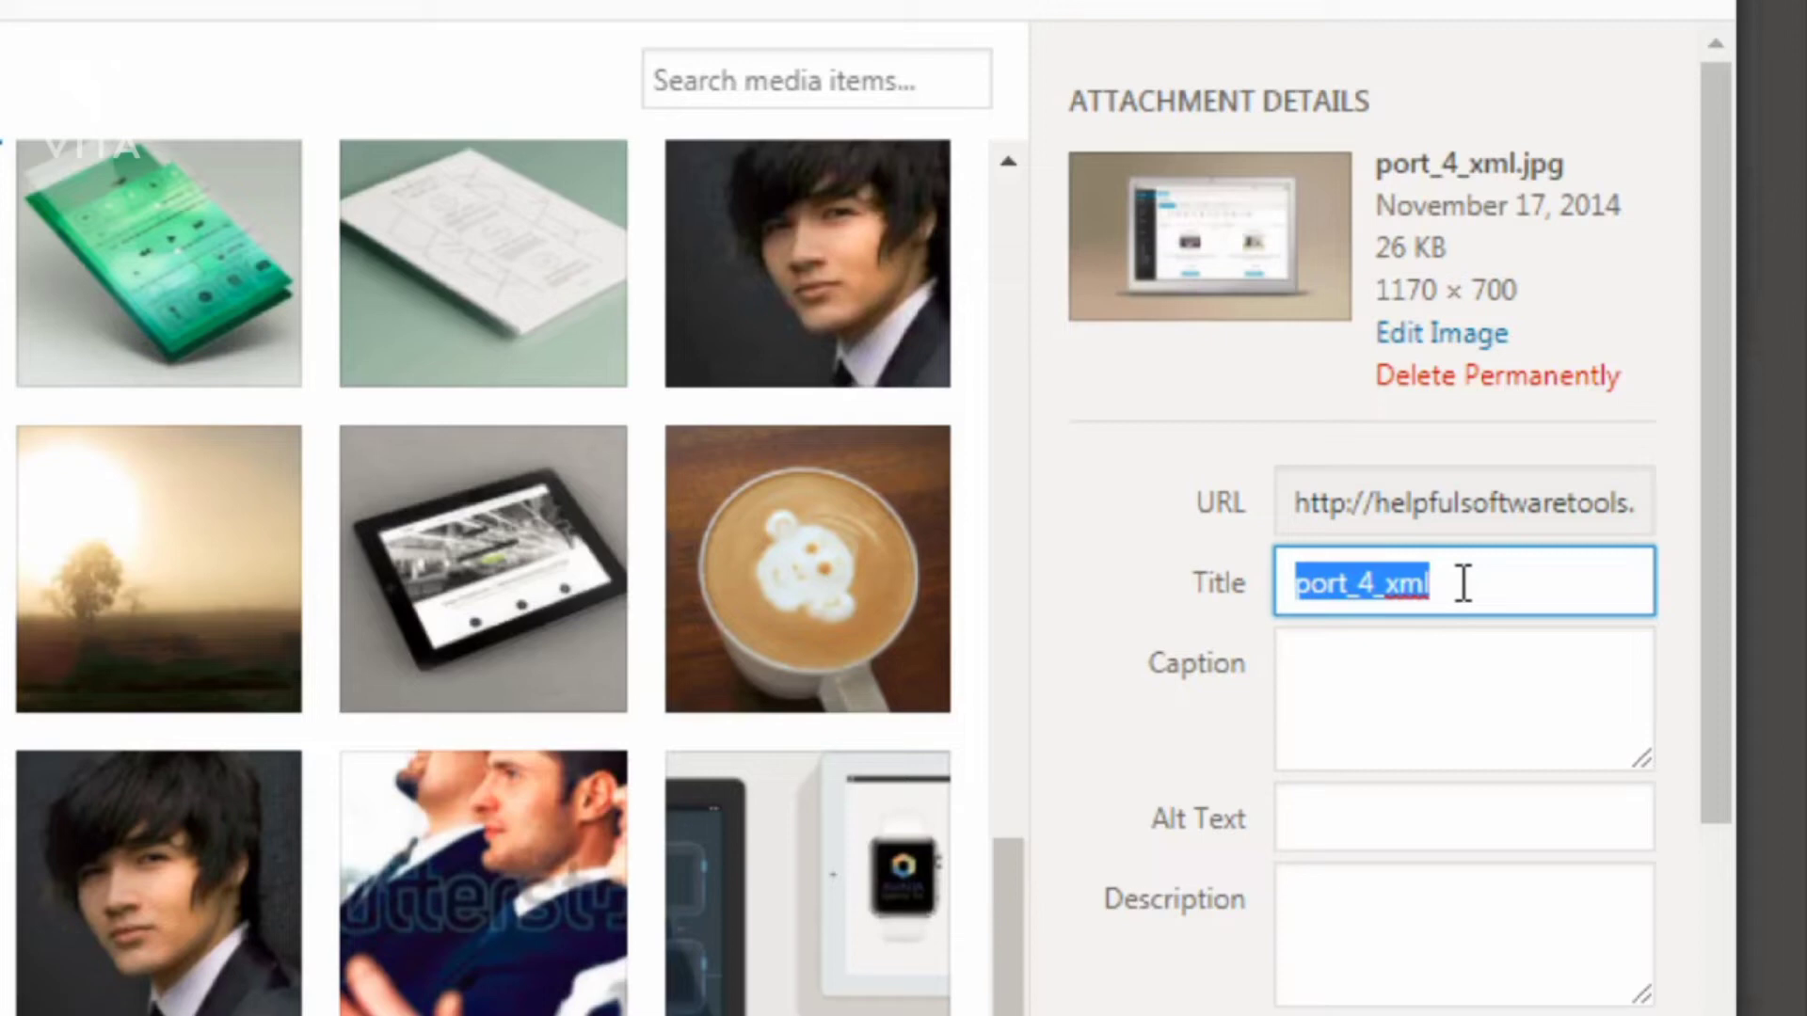
{"action": "key", "text": "BackSpace"}
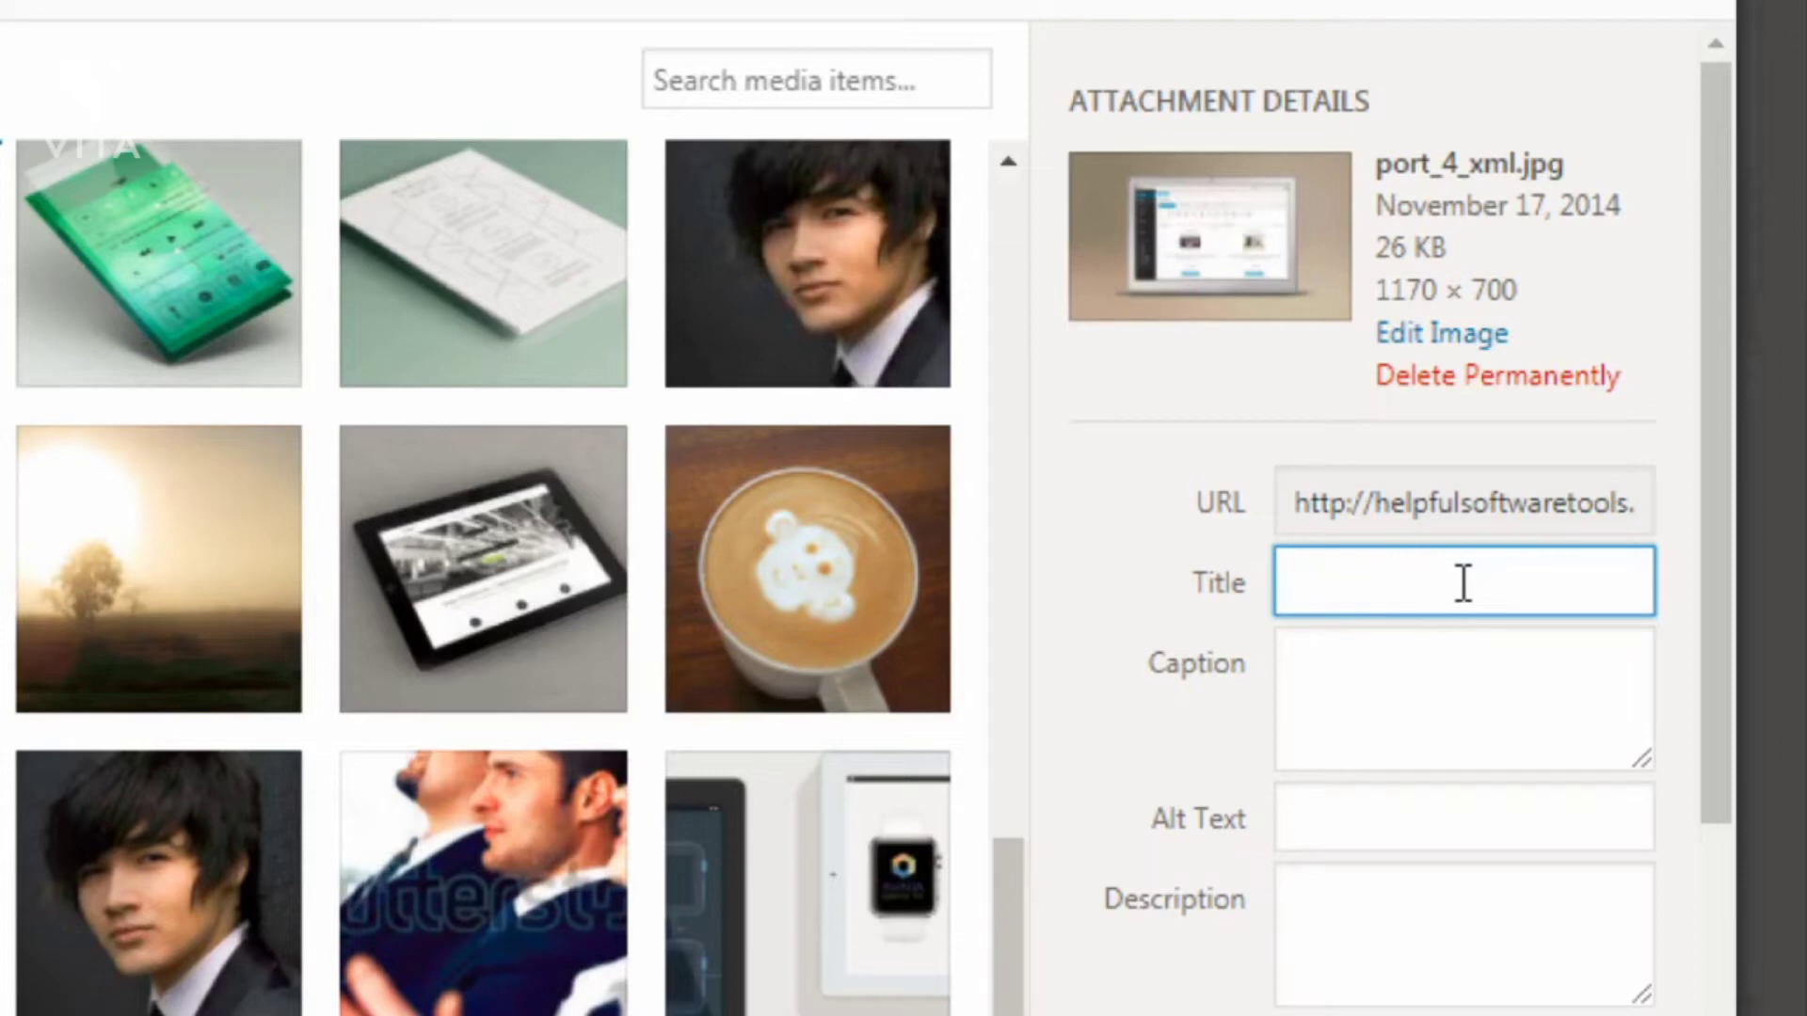
{"action": "type", "text": "Places to find cr"}
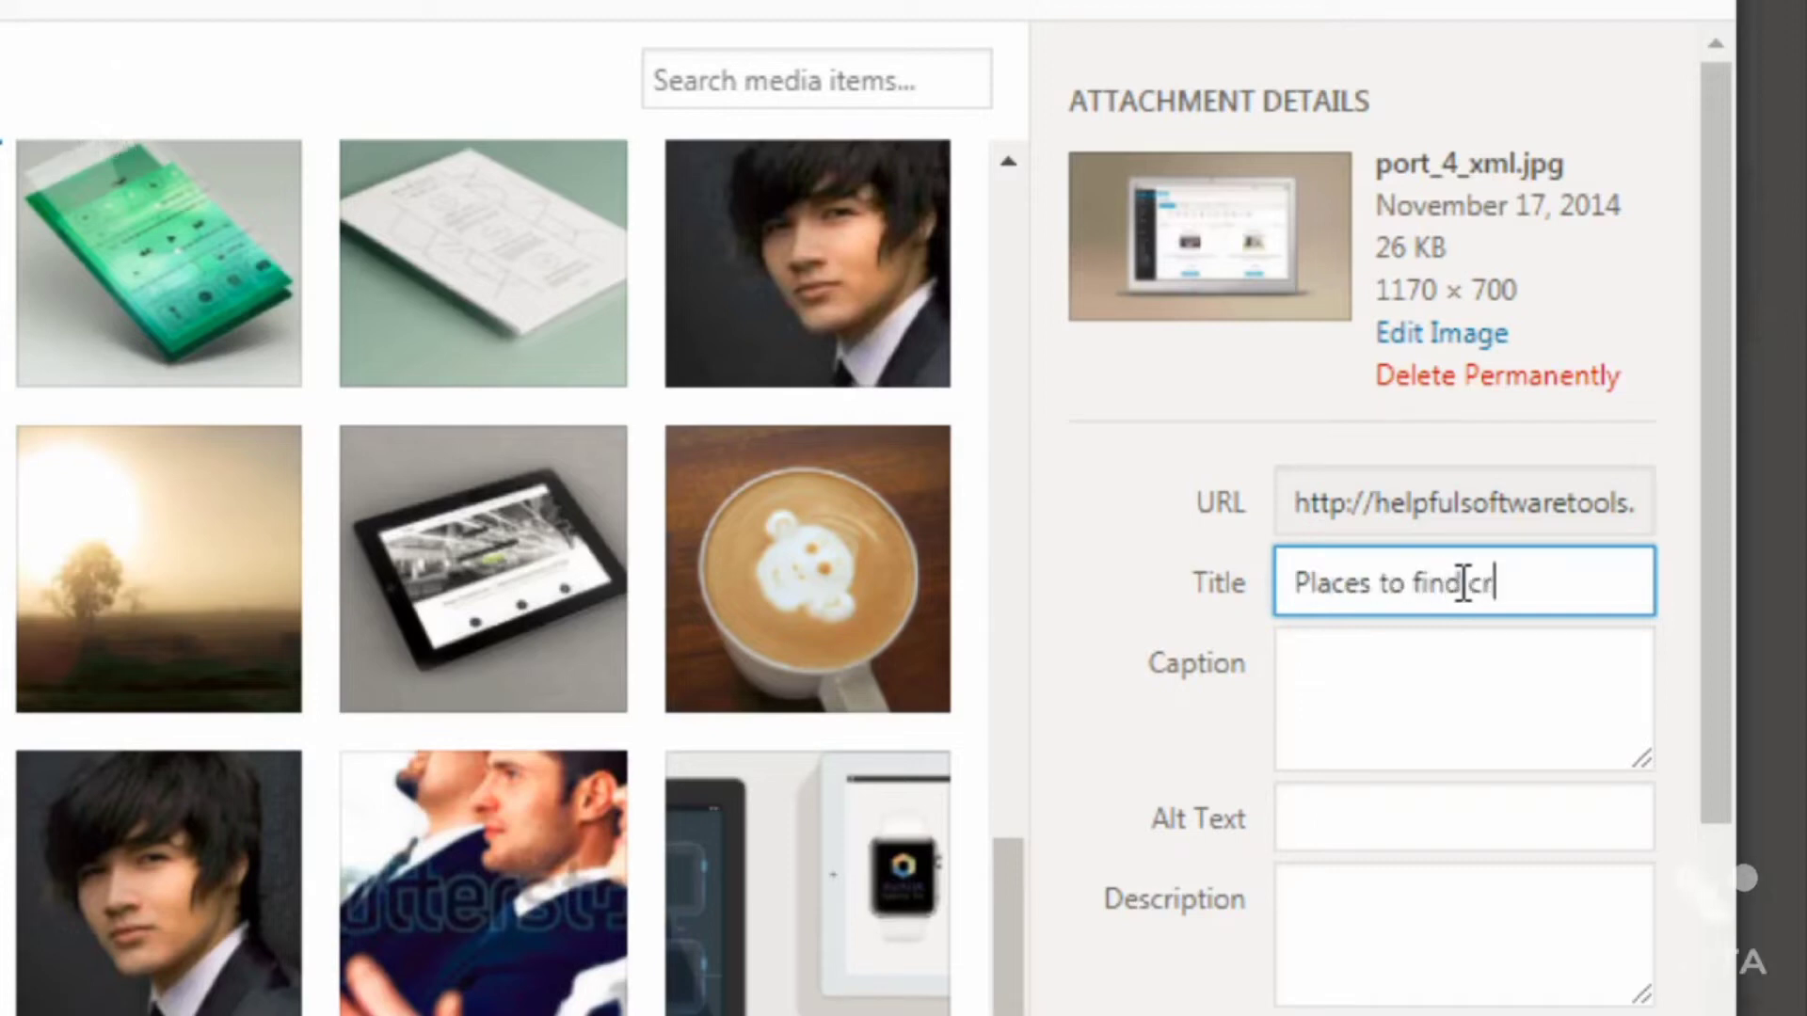
{"action": "type", "text": "edible freelancer"}
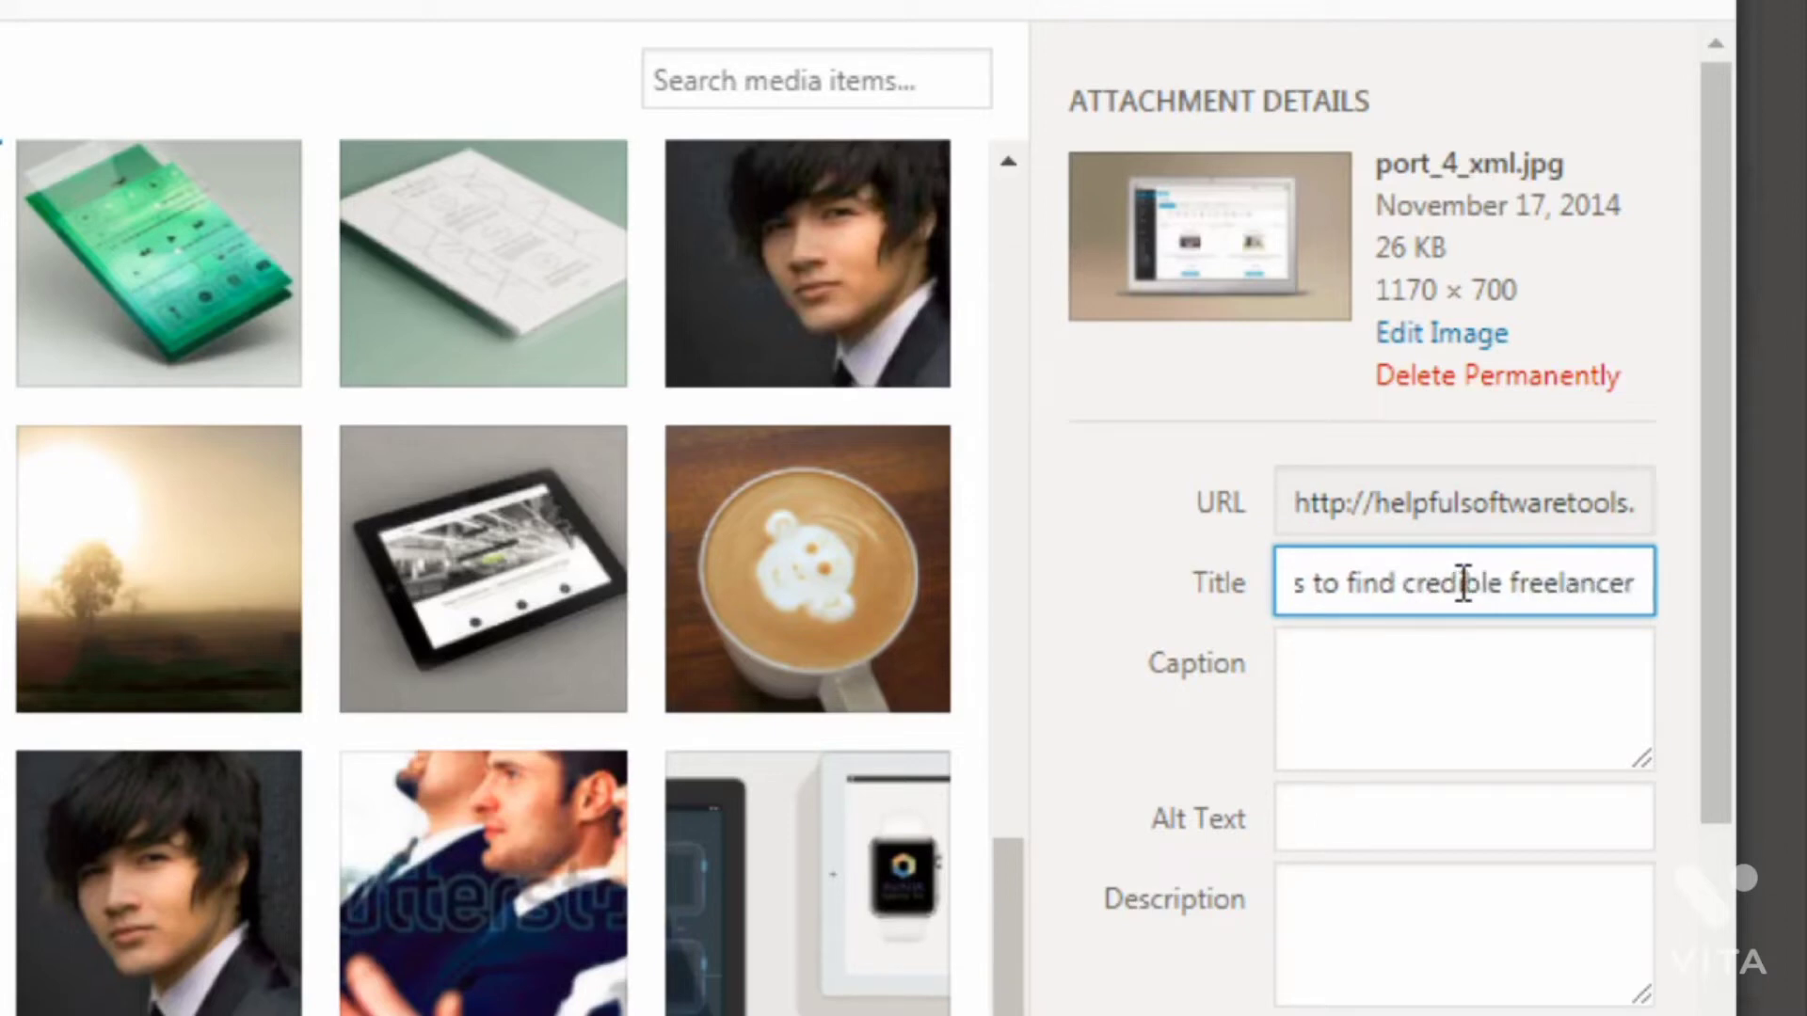
{"action": "key", "text": "ctrl+a"}
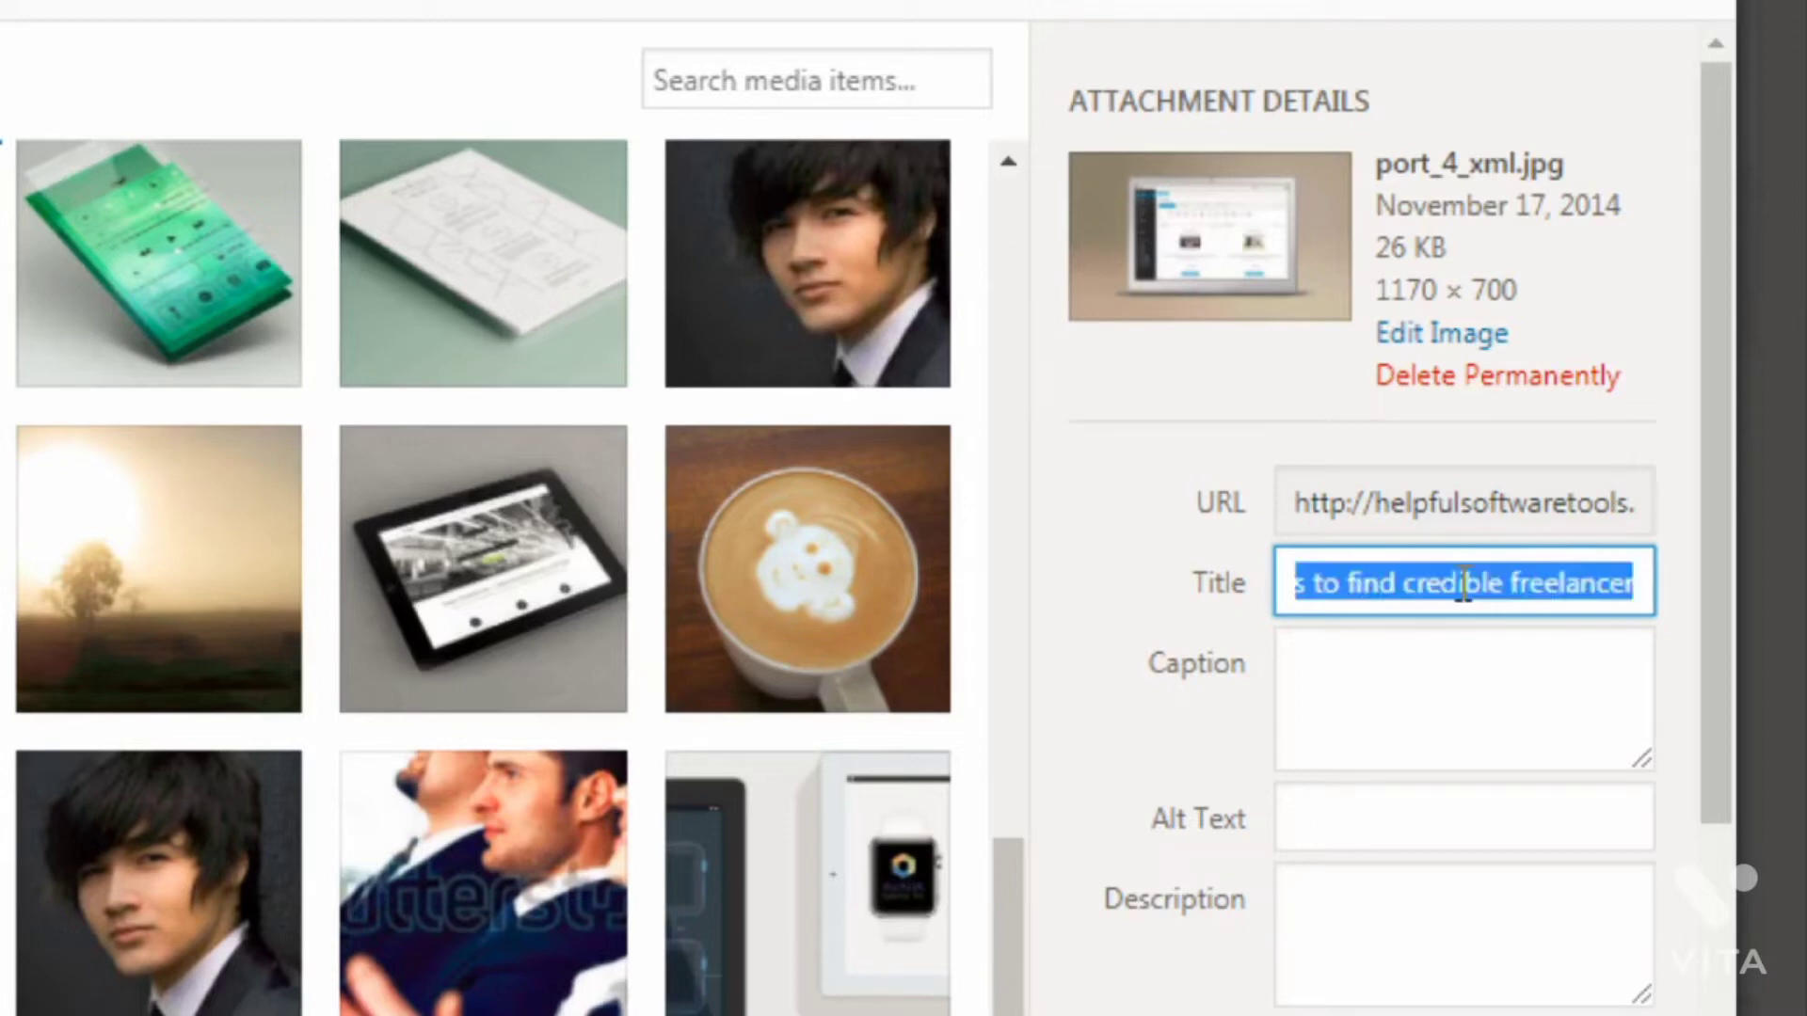
{"action": "key", "text": "ctrl+x"}
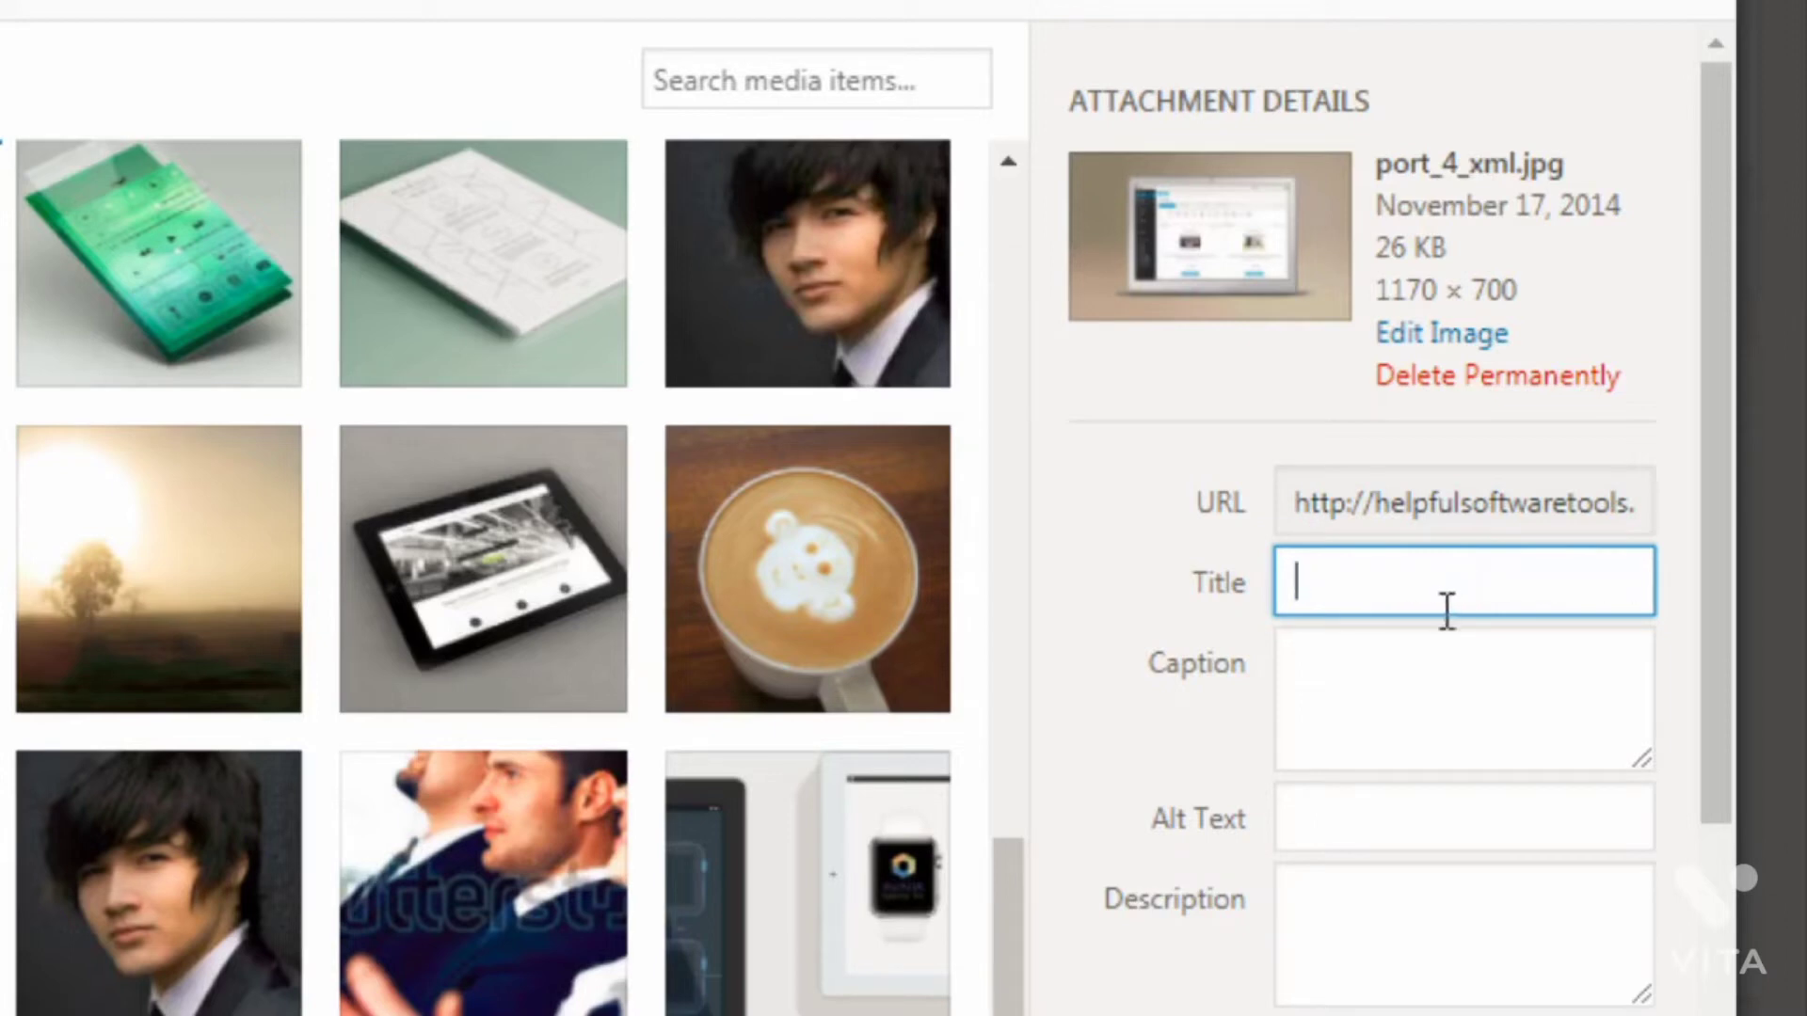
{"action": "left_click", "coordinate": [1336, 799]}
{"action": "key", "text": "ctrl+v"}
Step: Set the image's title to "Top 10 places to find credible freelancers"
{"action": "left_click", "coordinate": [1399, 569]}
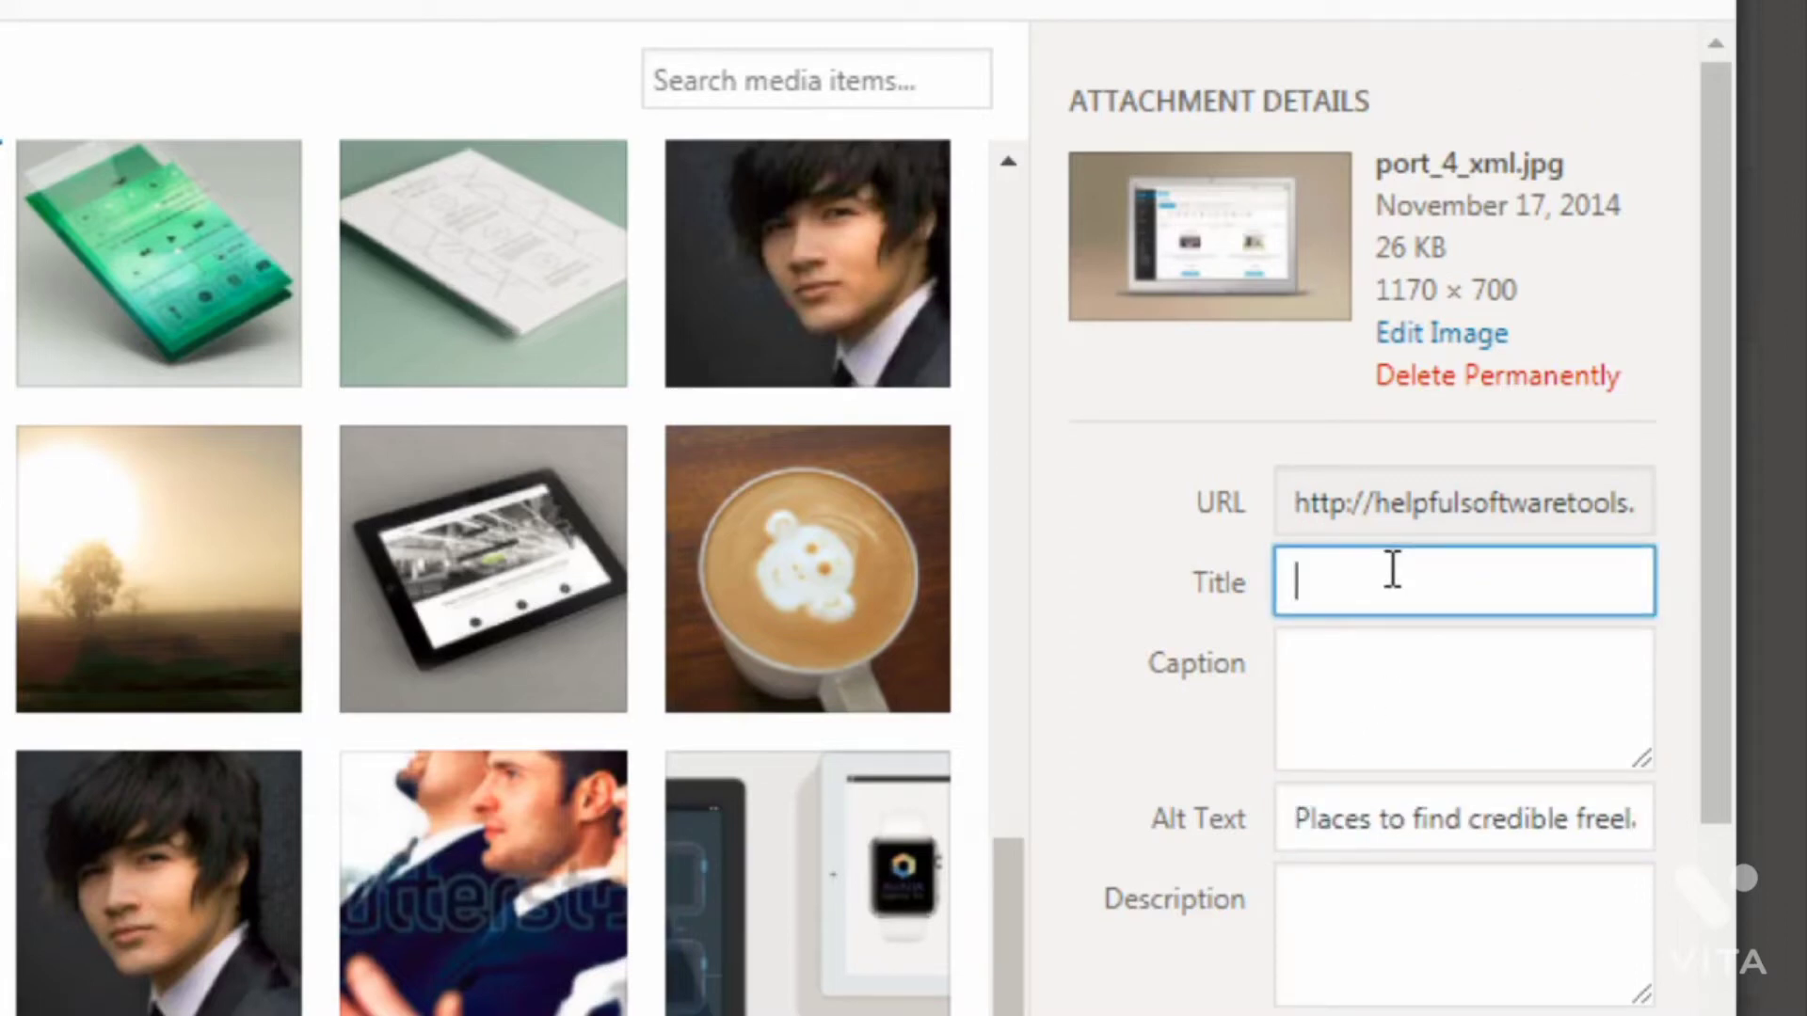
{"action": "type", "text": "Top 10 places"}
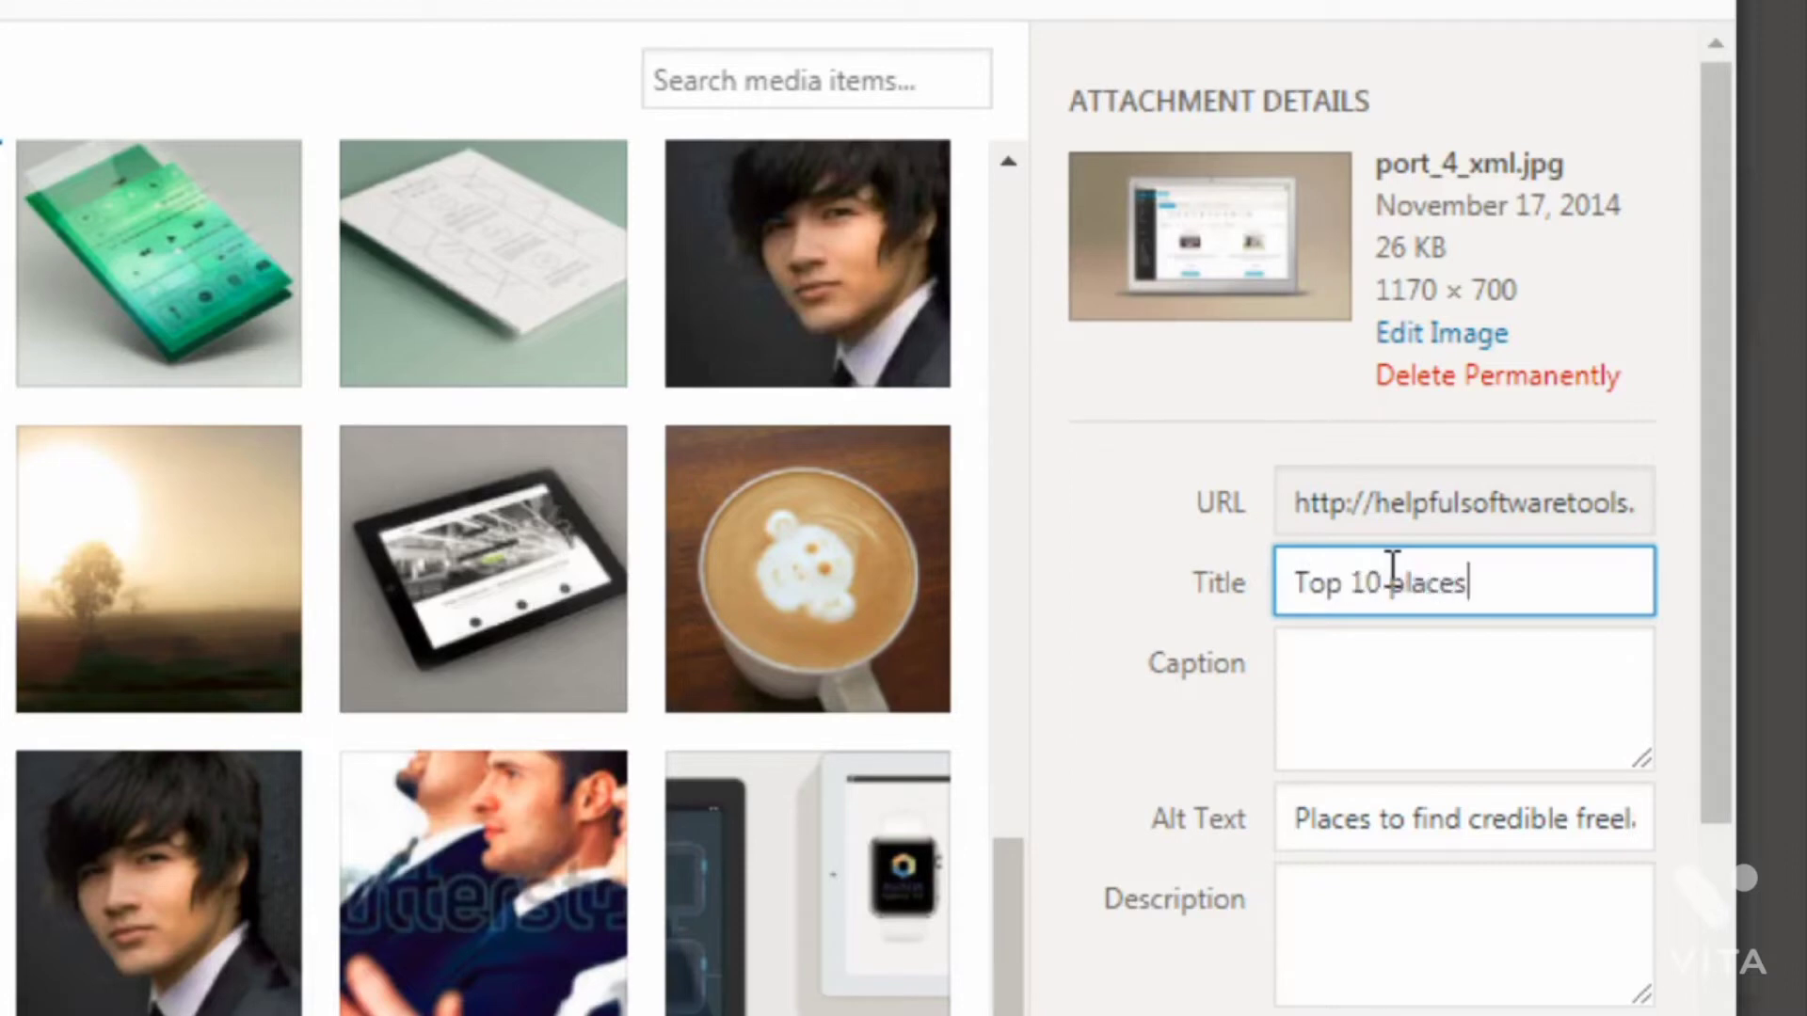
{"action": "type", "text": " to find cred"}
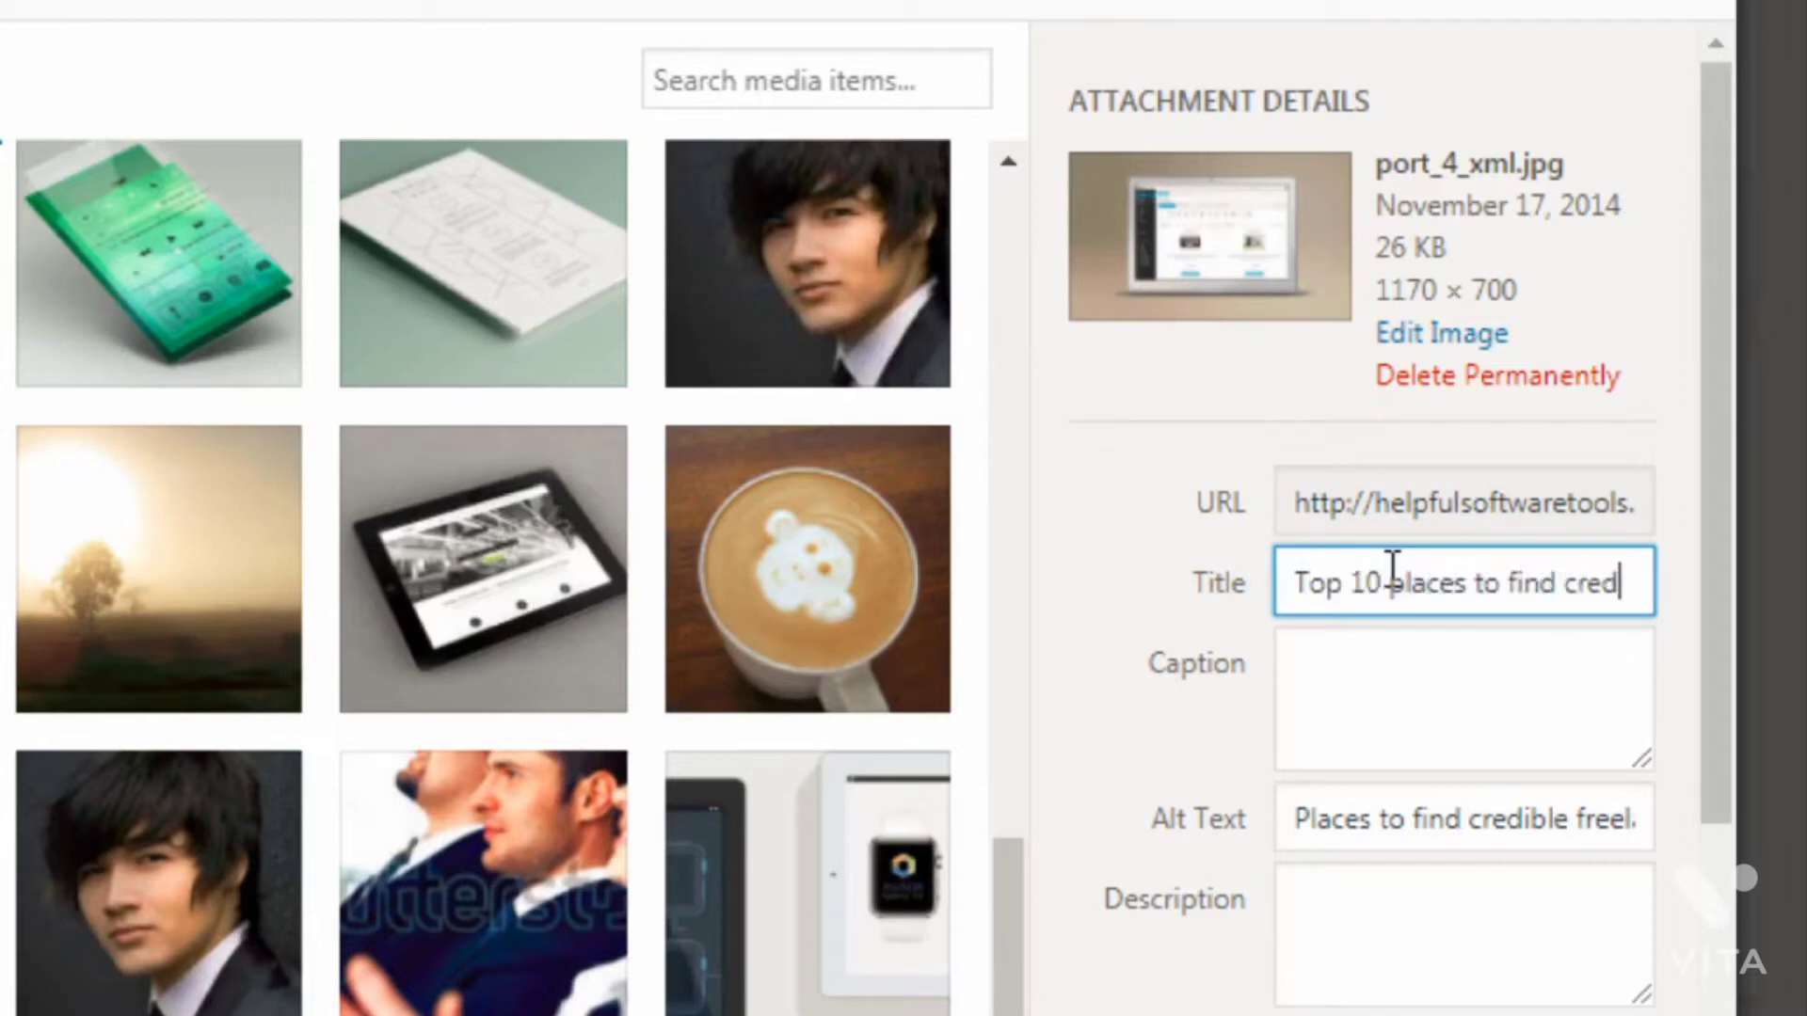
{"action": "type", "text": "ible freelancers"}
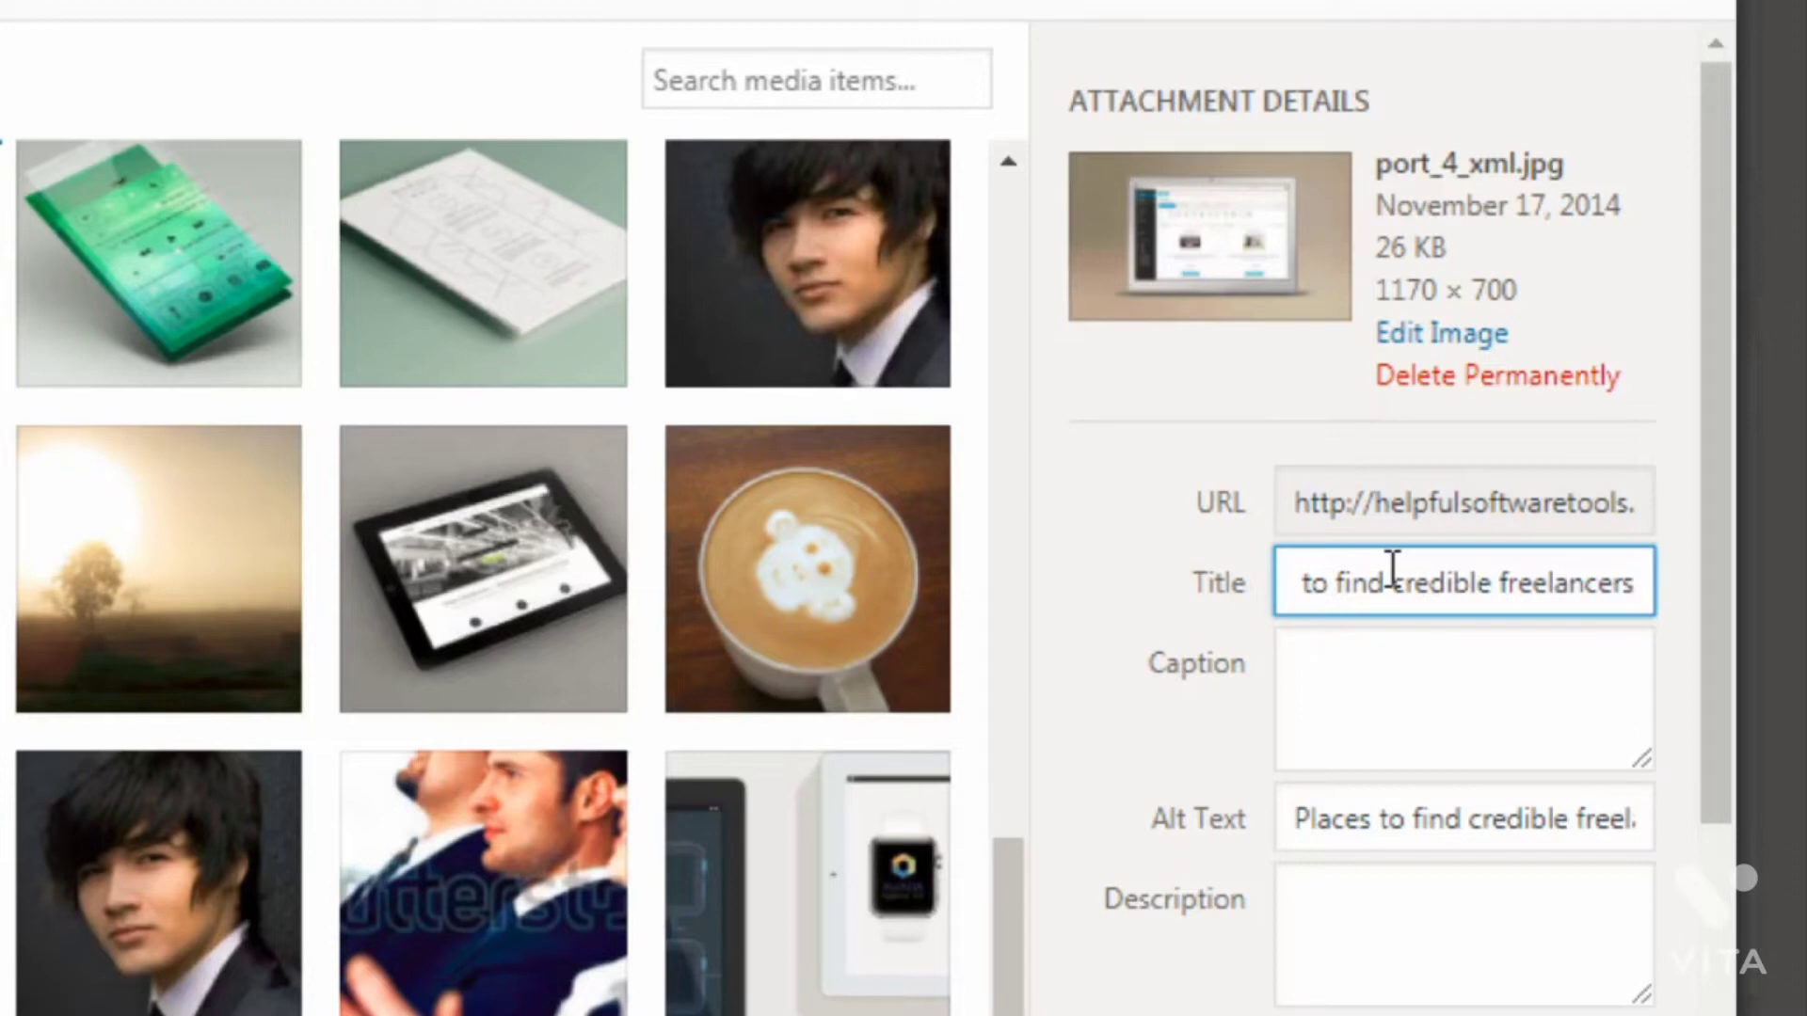
Step: Give the image the caption "this image shows a screenshot of the top ten places to find great freelancers."
{"action": "left_click", "coordinate": [1366, 704]}
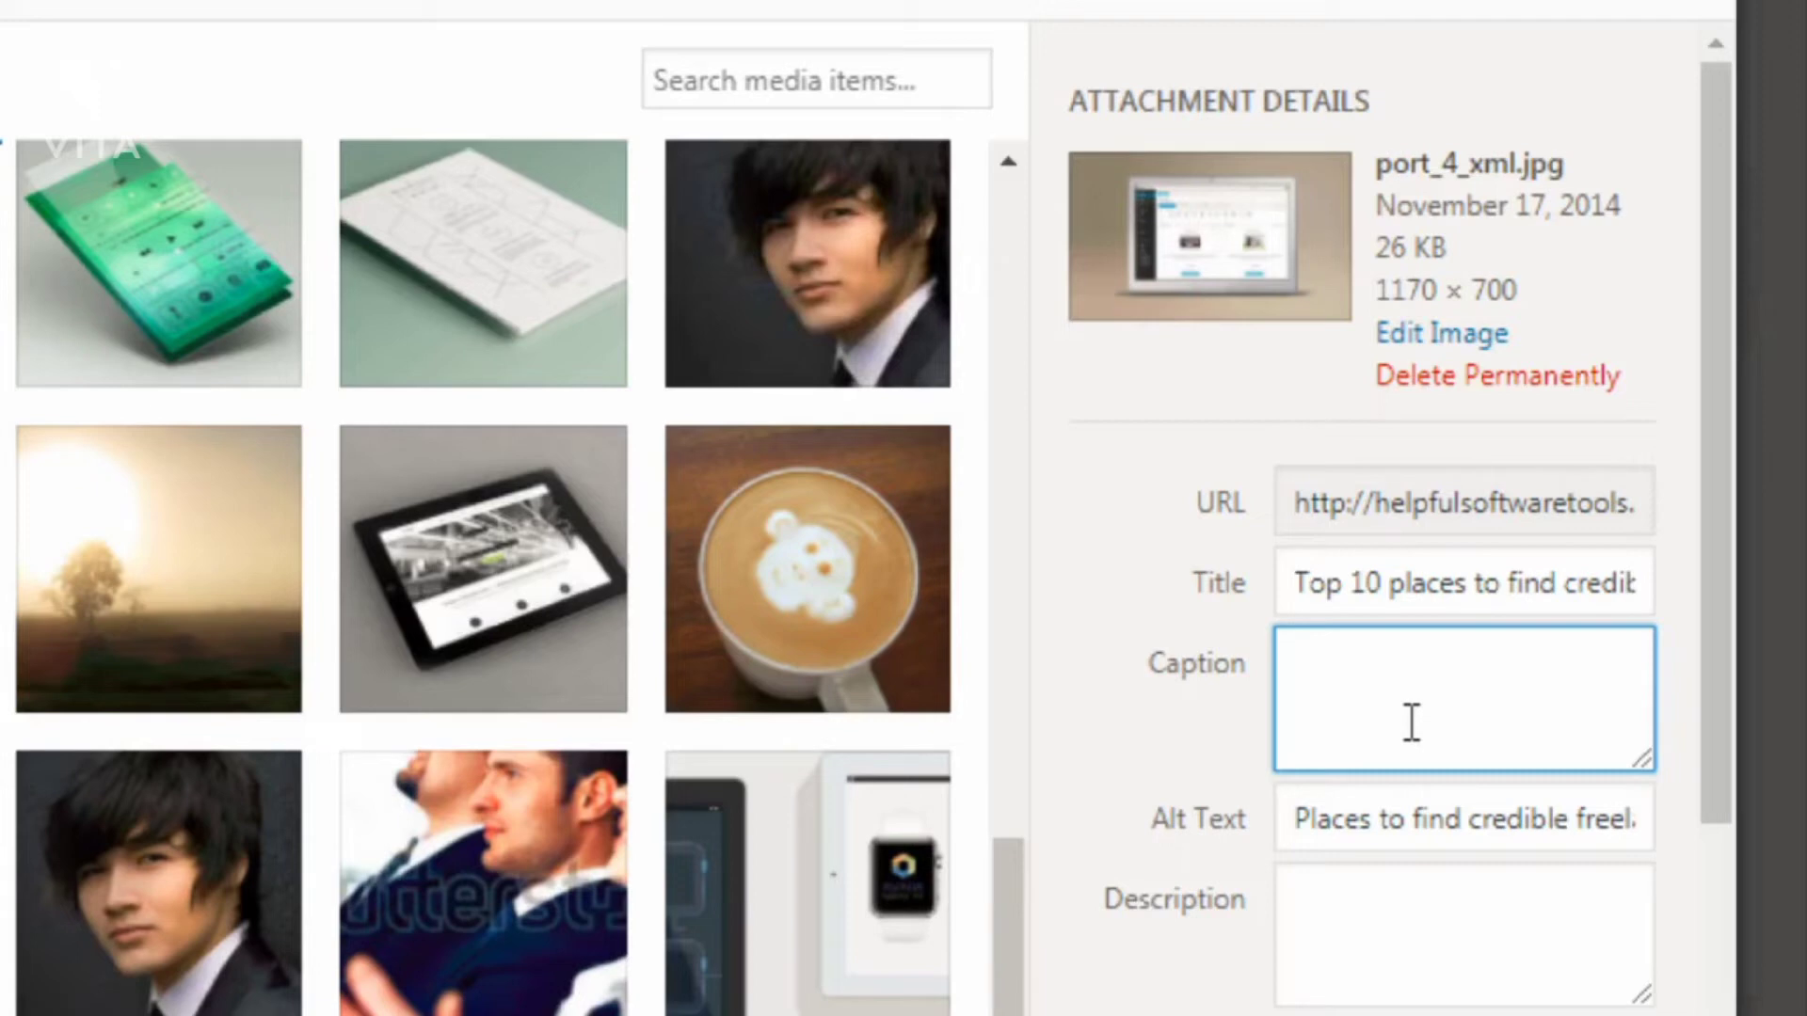
{"action": "type", "text": "this image shows a "}
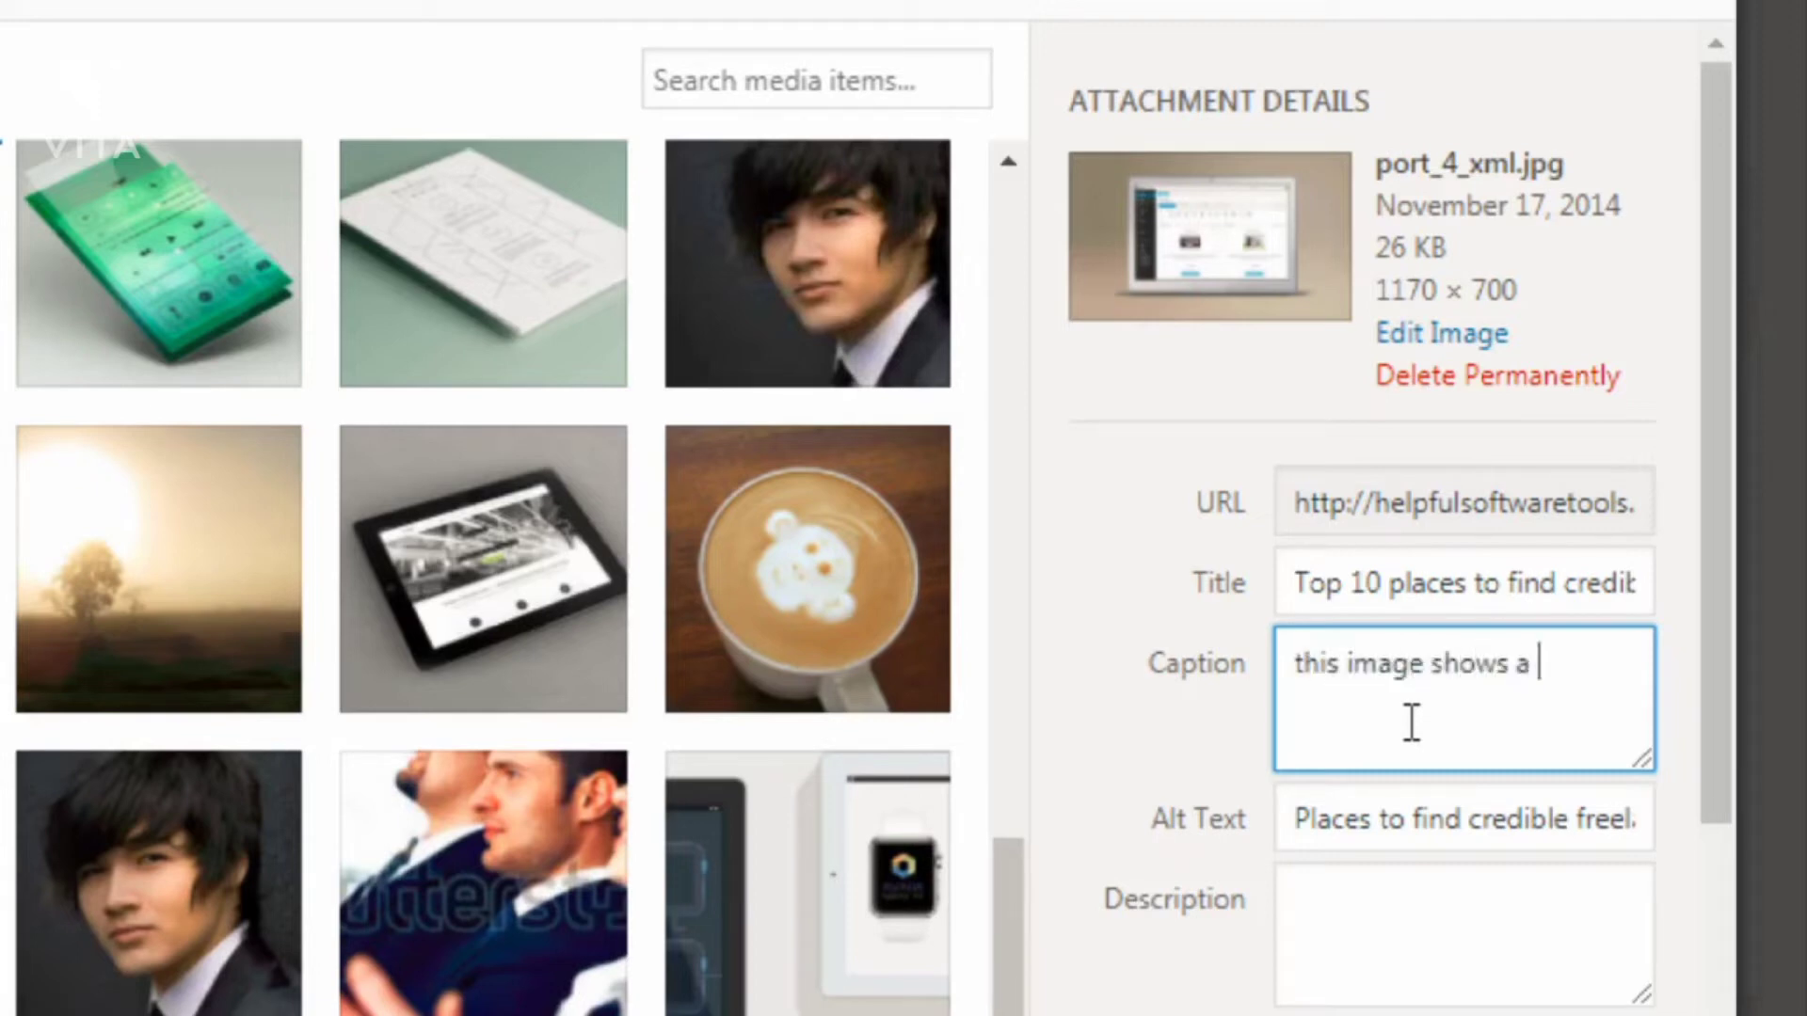
{"action": "type", "text": "screenshot of the top "}
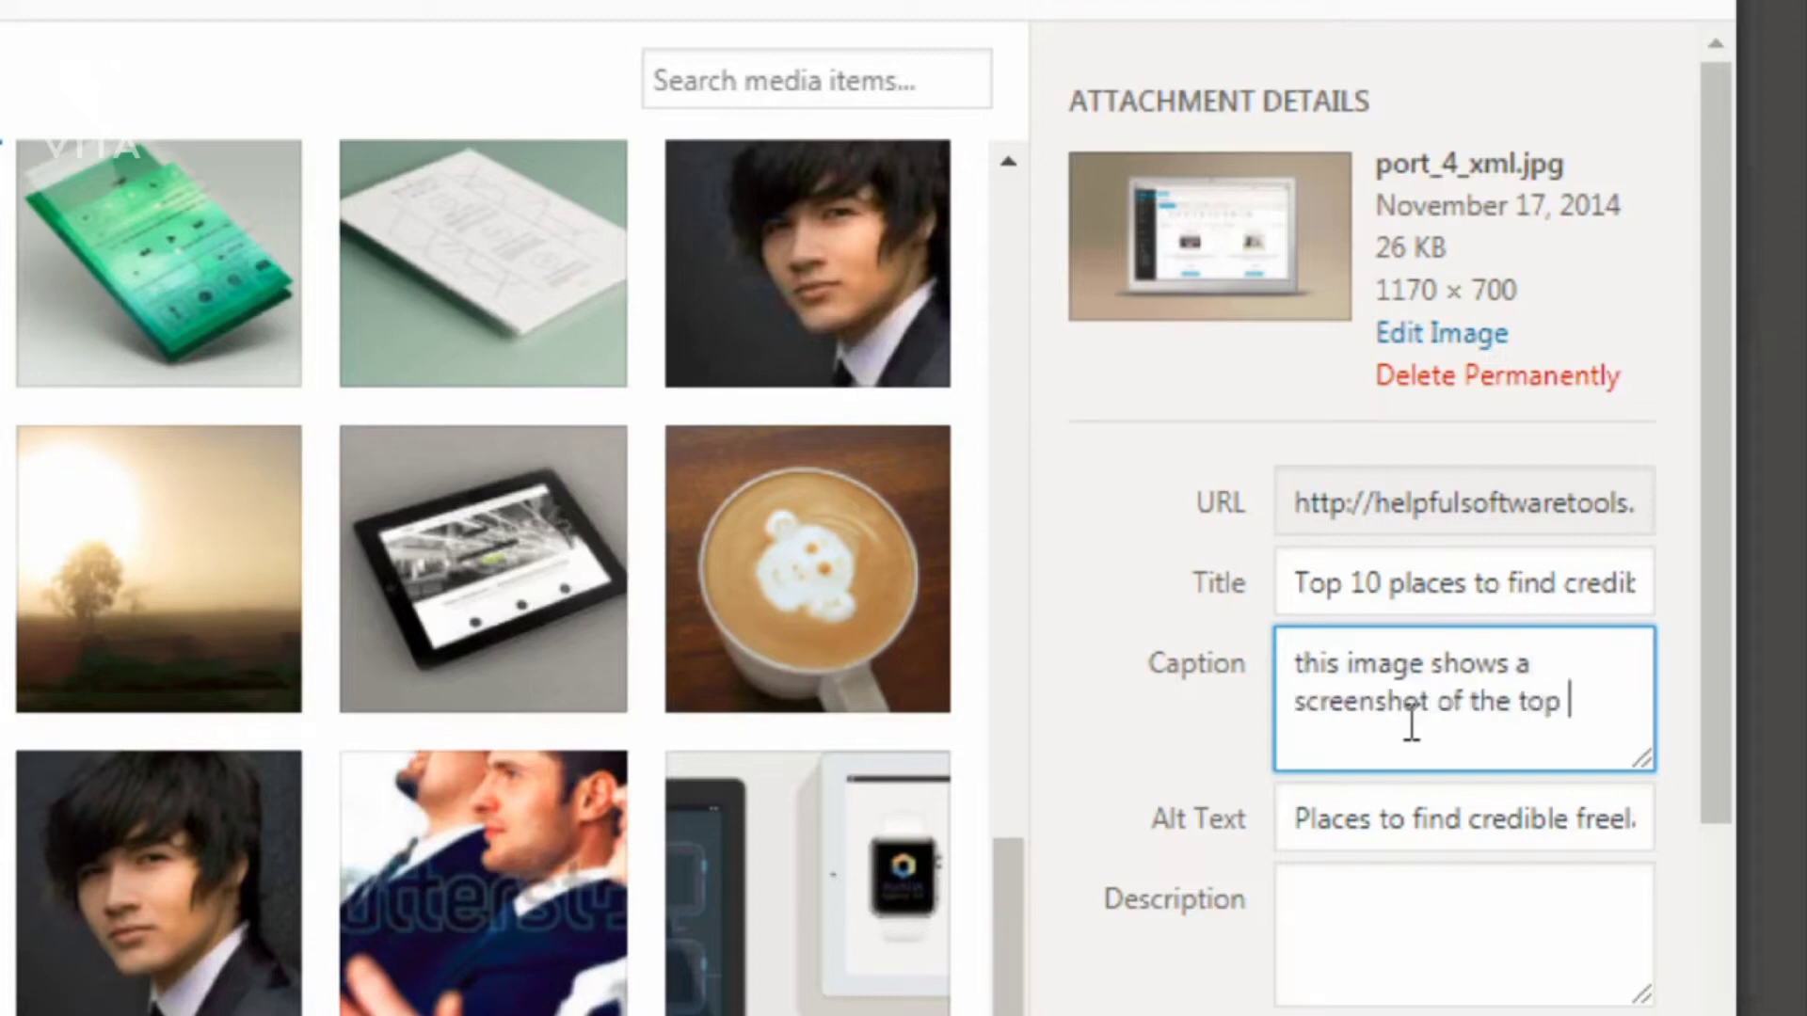
{"action": "type", "text": "ten"}
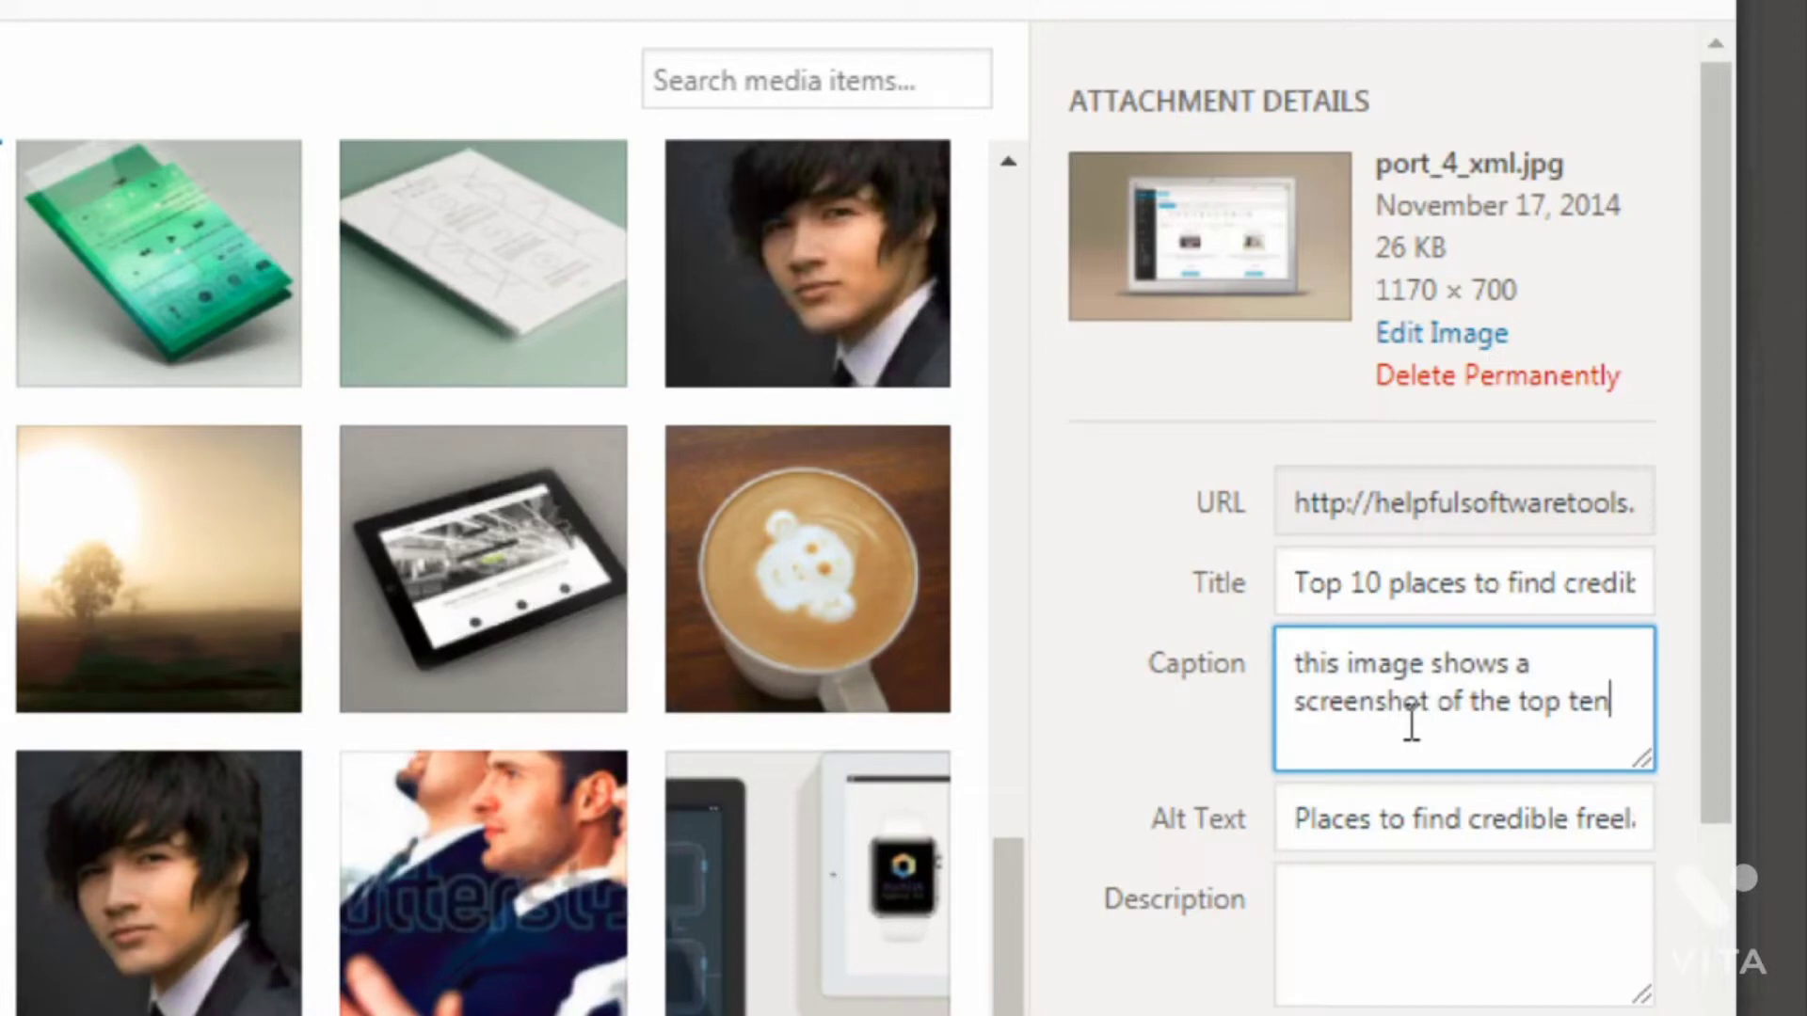
{"action": "type", "text": " places to find great"}
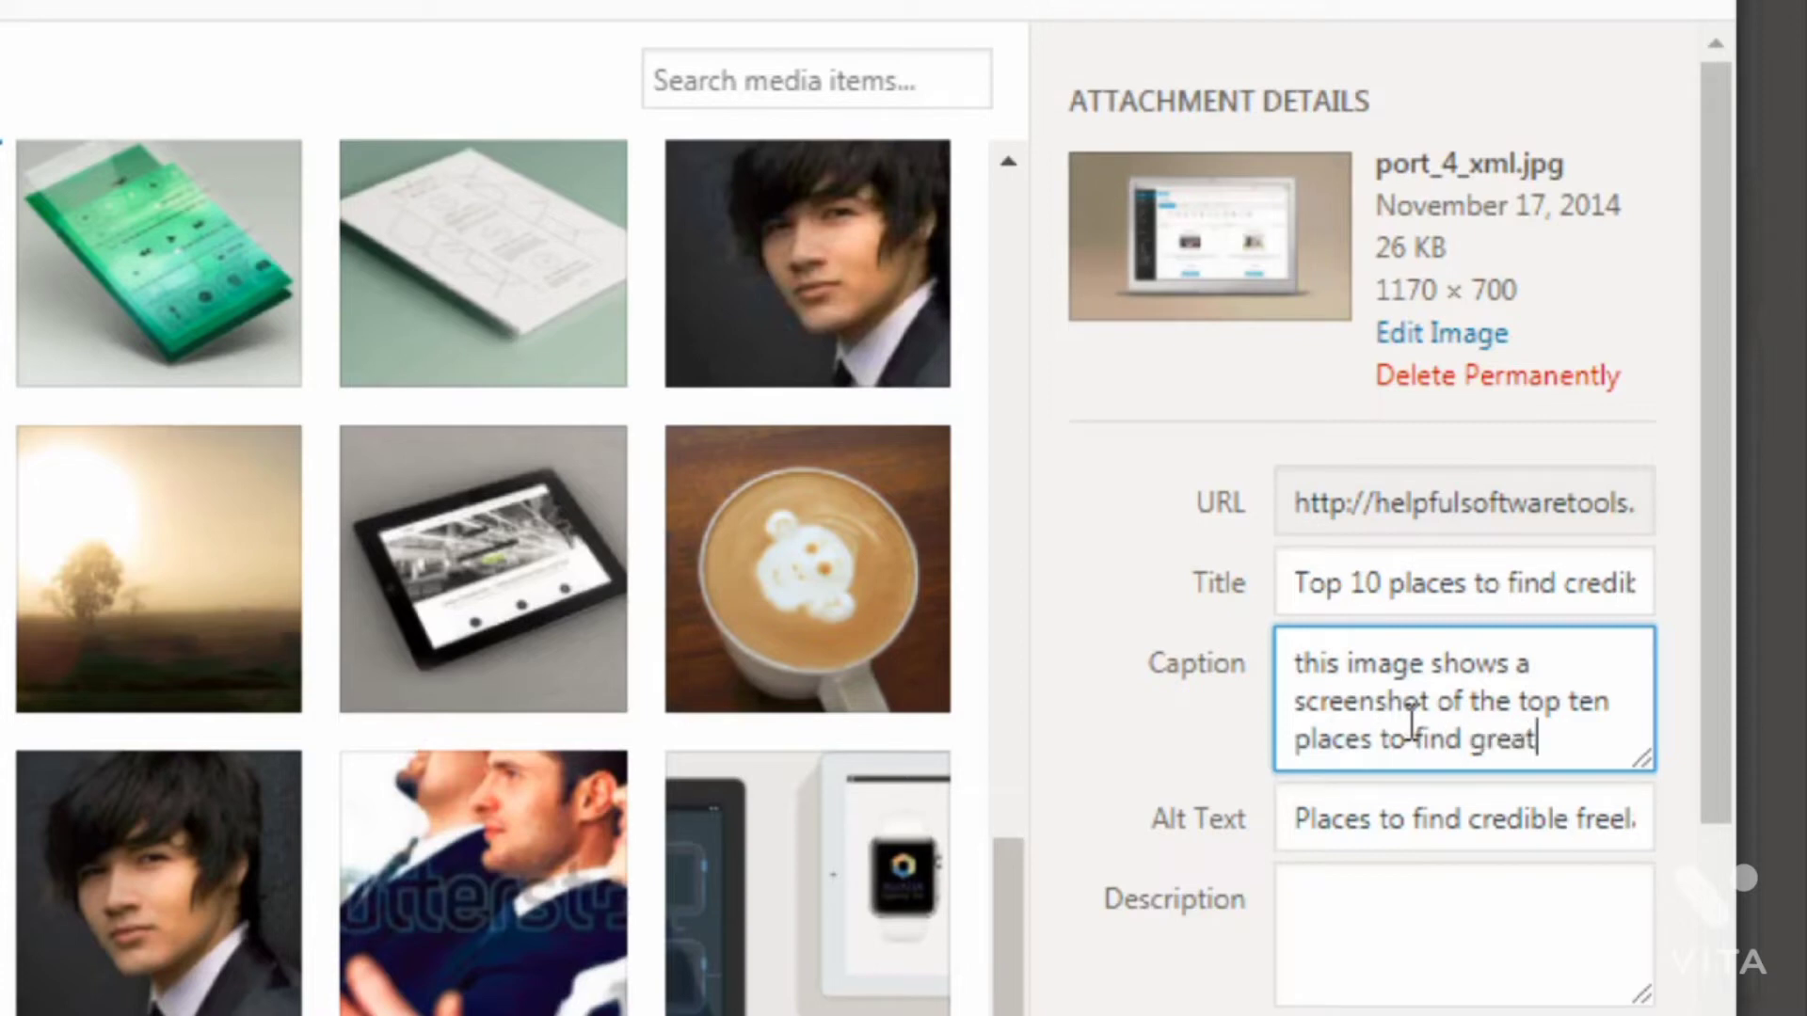
{"action": "type", "text": " freelancers."}
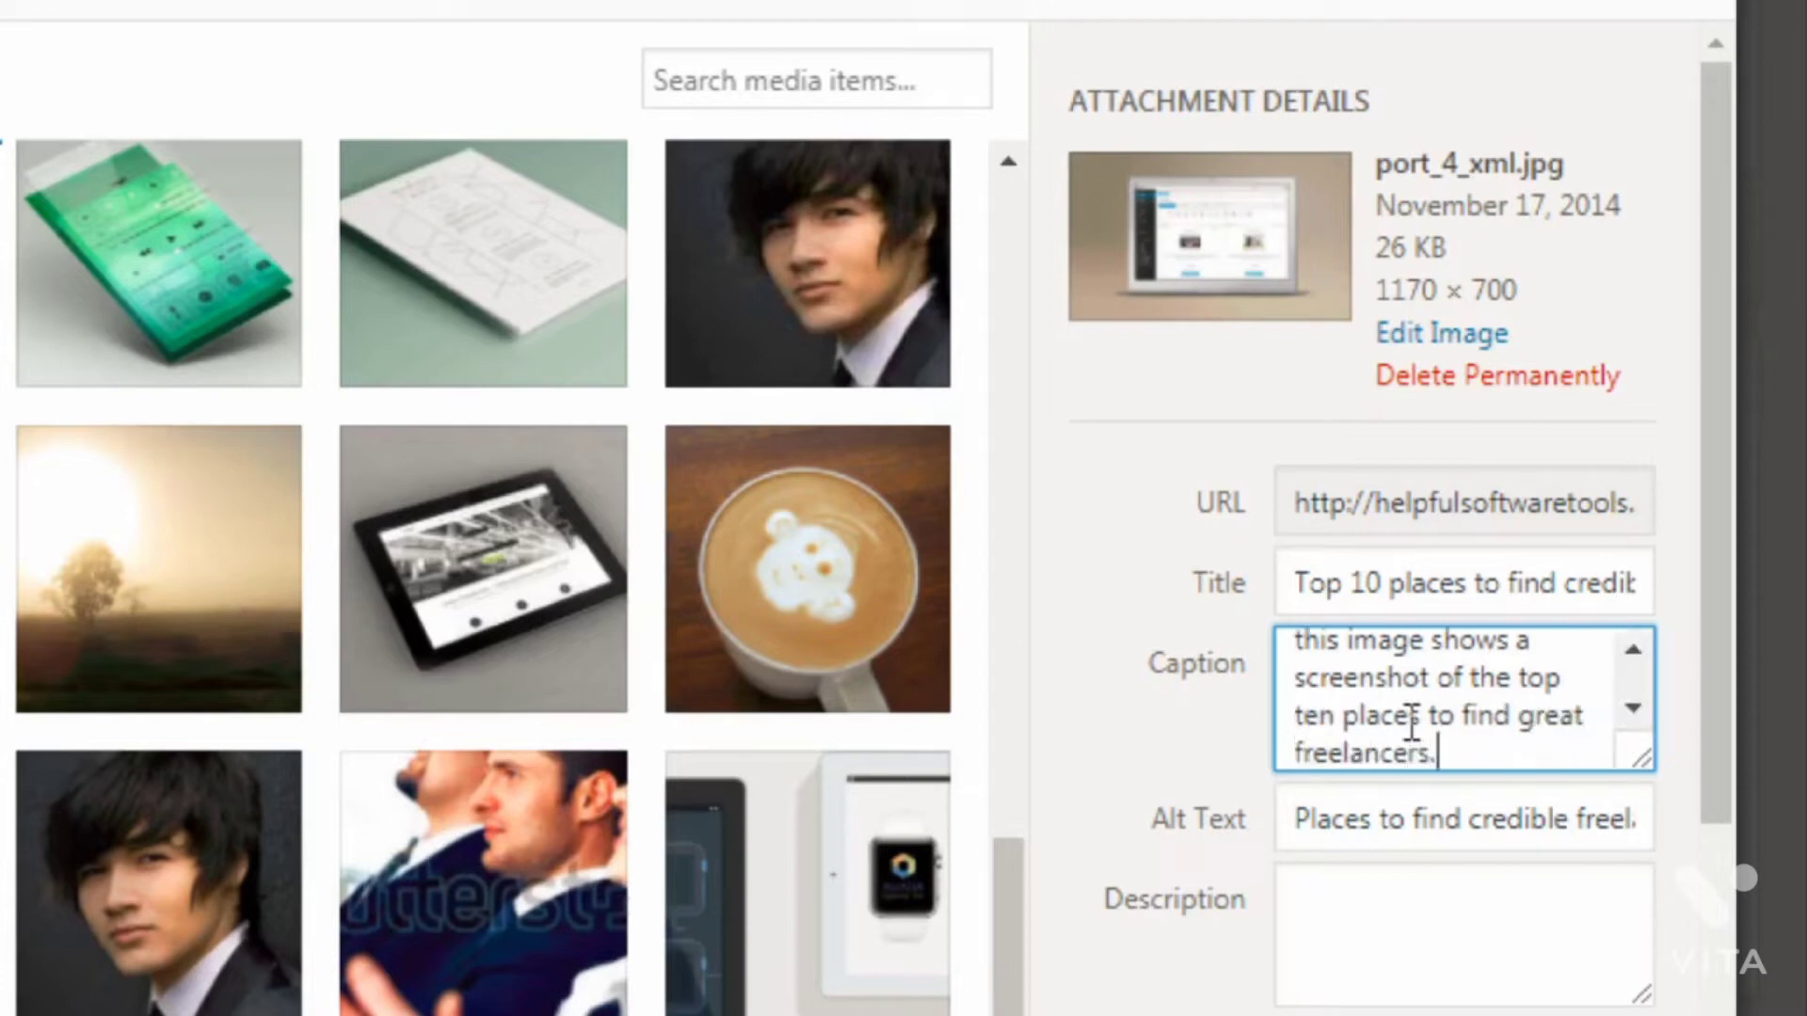
Step: Insert the laptop image into the post below the introduction, leaving its description empty
{"action": "key", "text": "Tab"}
{"action": "key", "text": "Tab"}
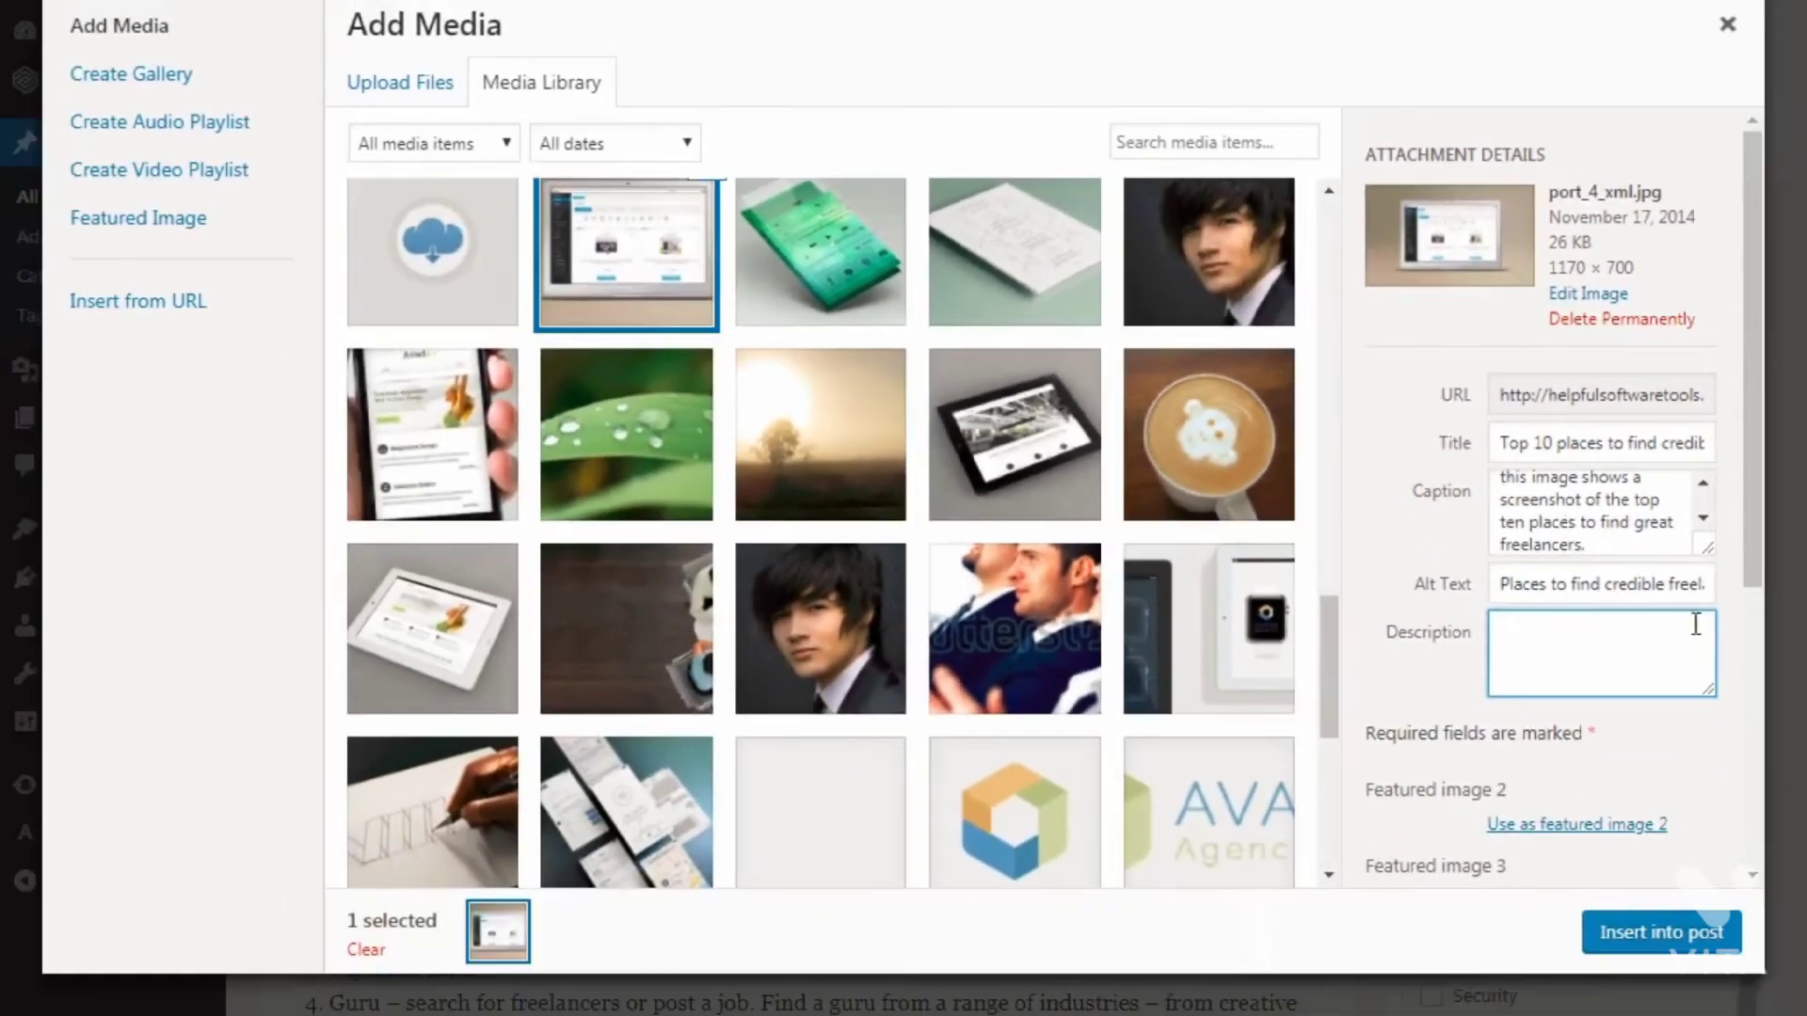
{"action": "left_click", "coordinate": [1665, 936]}
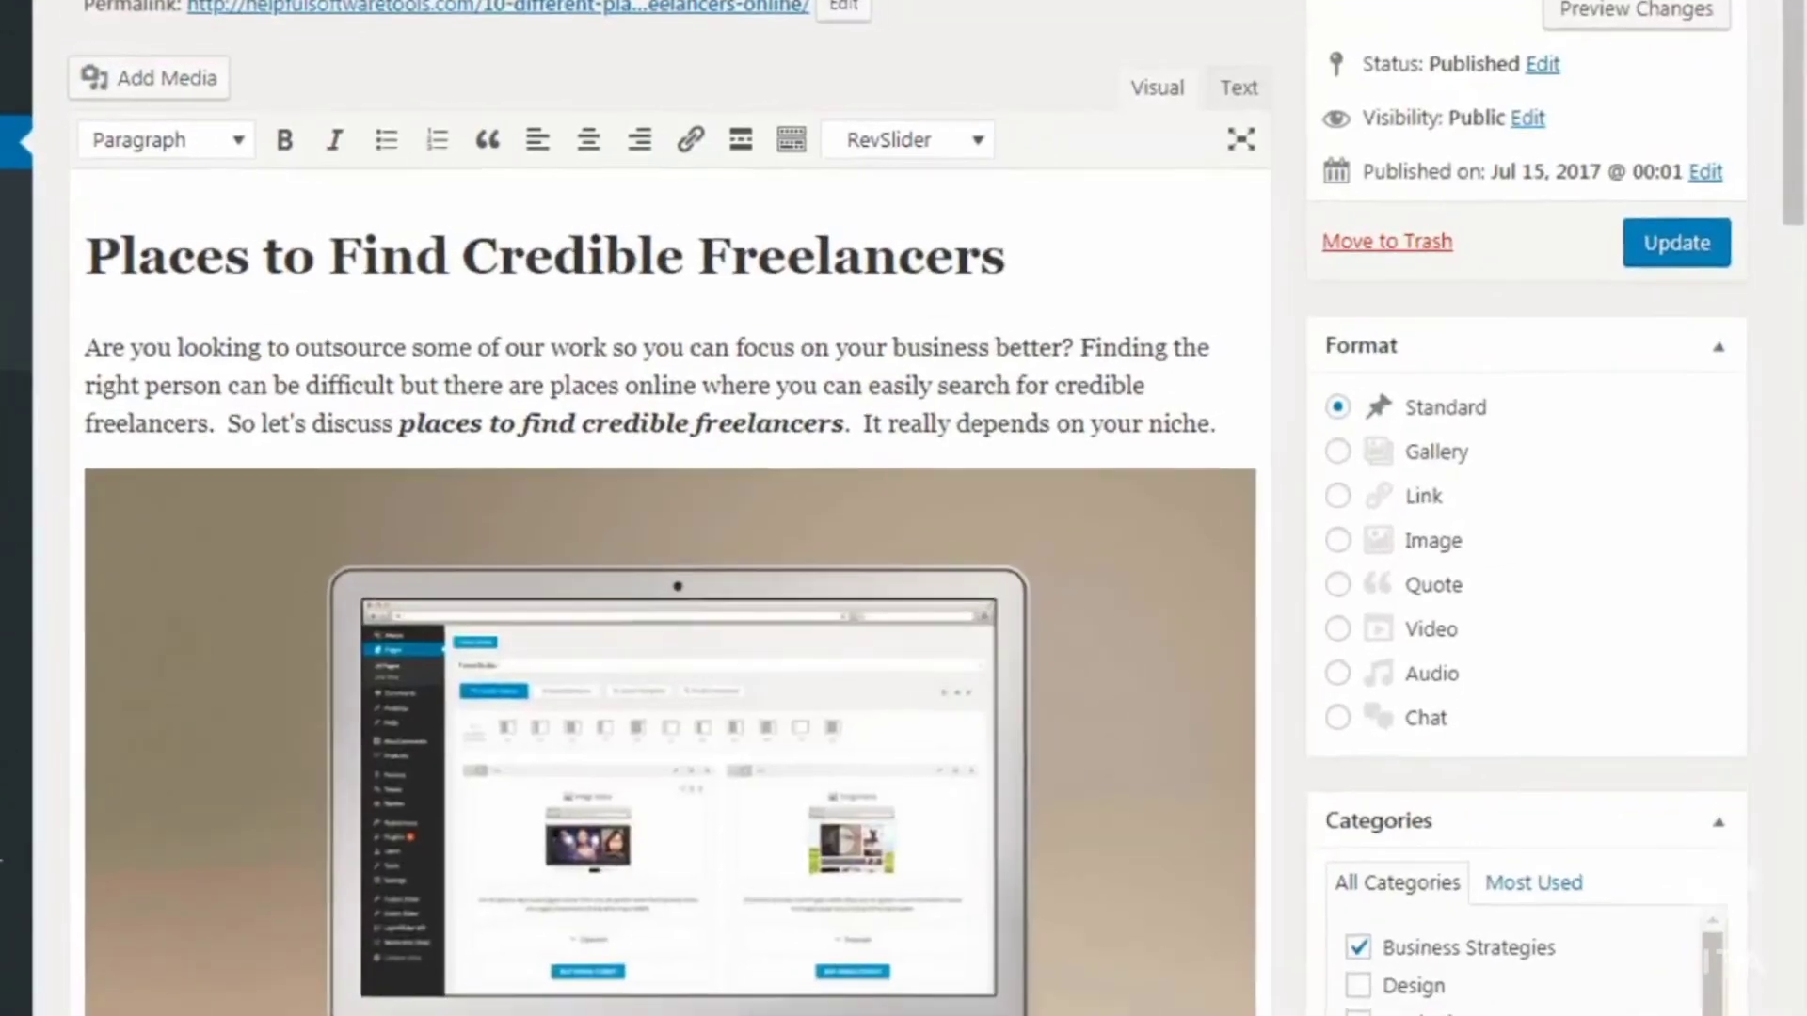
Step: Open the inserted image's details for editing and check its alternative text and caption
{"action": "left_click", "coordinate": [737, 617]}
{"action": "scroll", "coordinate": [739, 603], "scroll_direction": "down", "scroll_amount": 4}
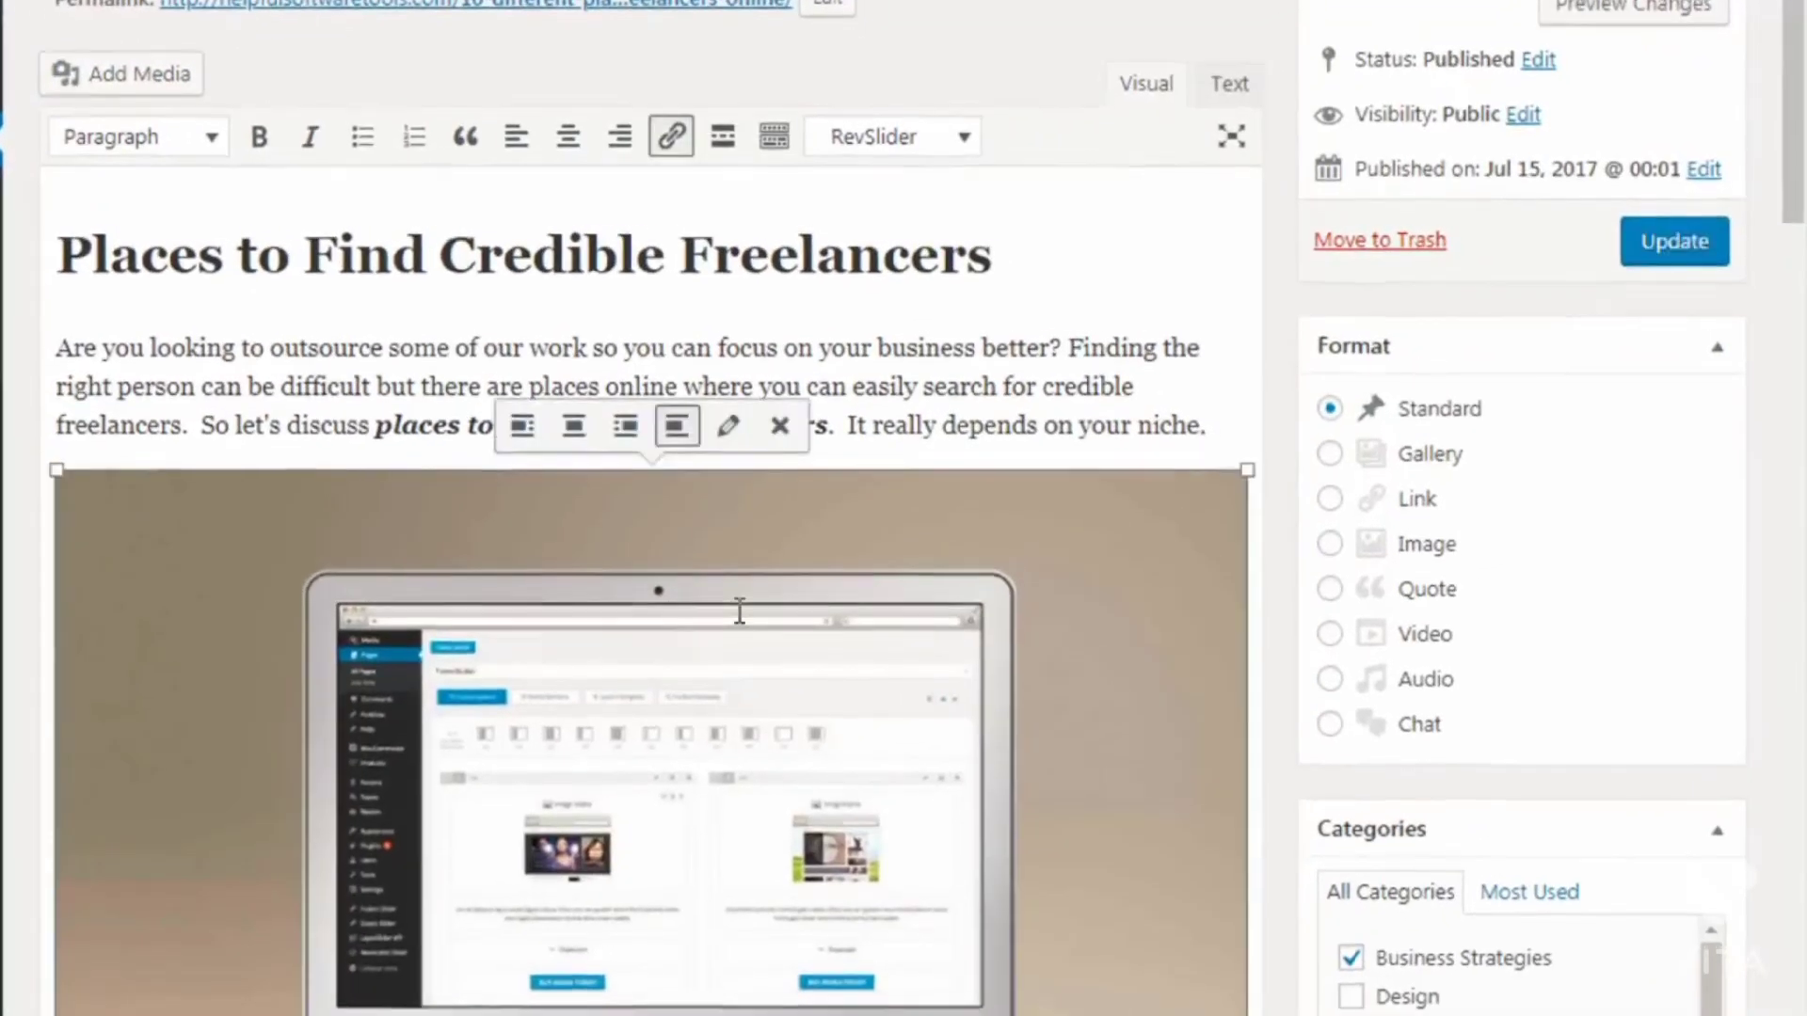
{"action": "scroll", "coordinate": [740, 583], "scroll_direction": "up", "scroll_amount": 2}
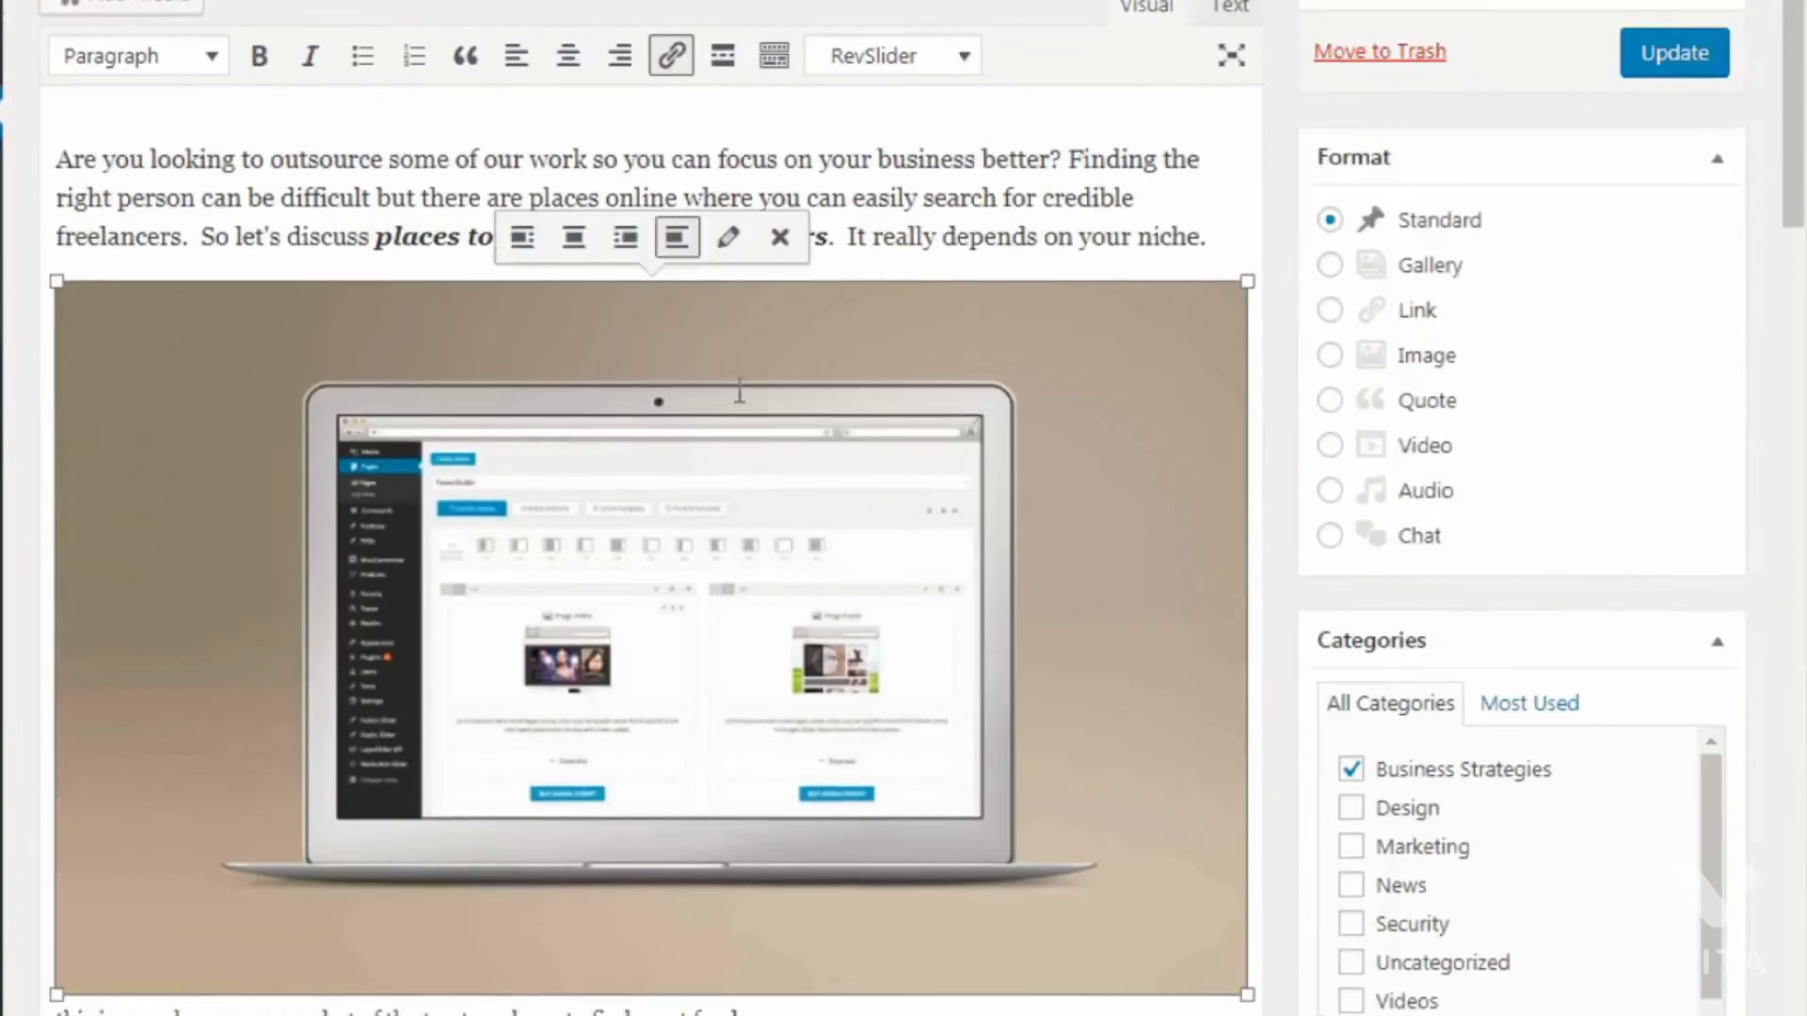
{"action": "left_click", "coordinate": [730, 241]}
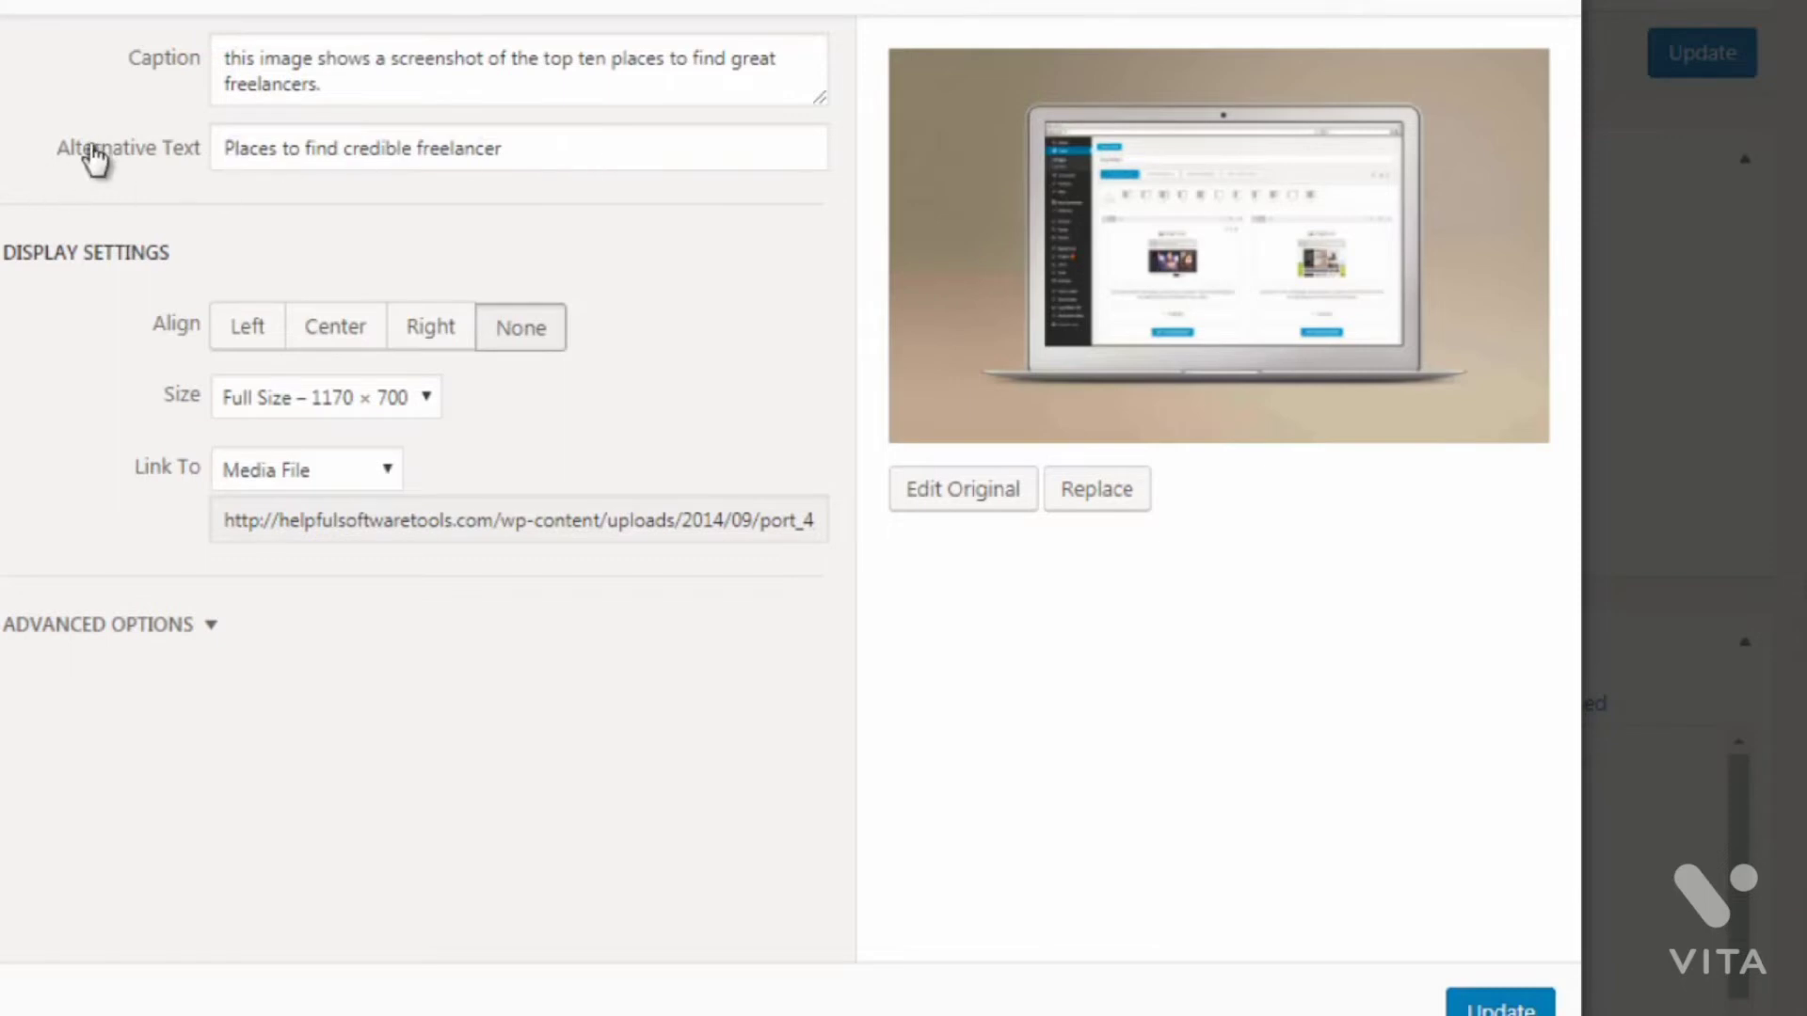
{"action": "left_click_drag", "start_coordinate": [250, 138], "coordinate": [197, 151]}
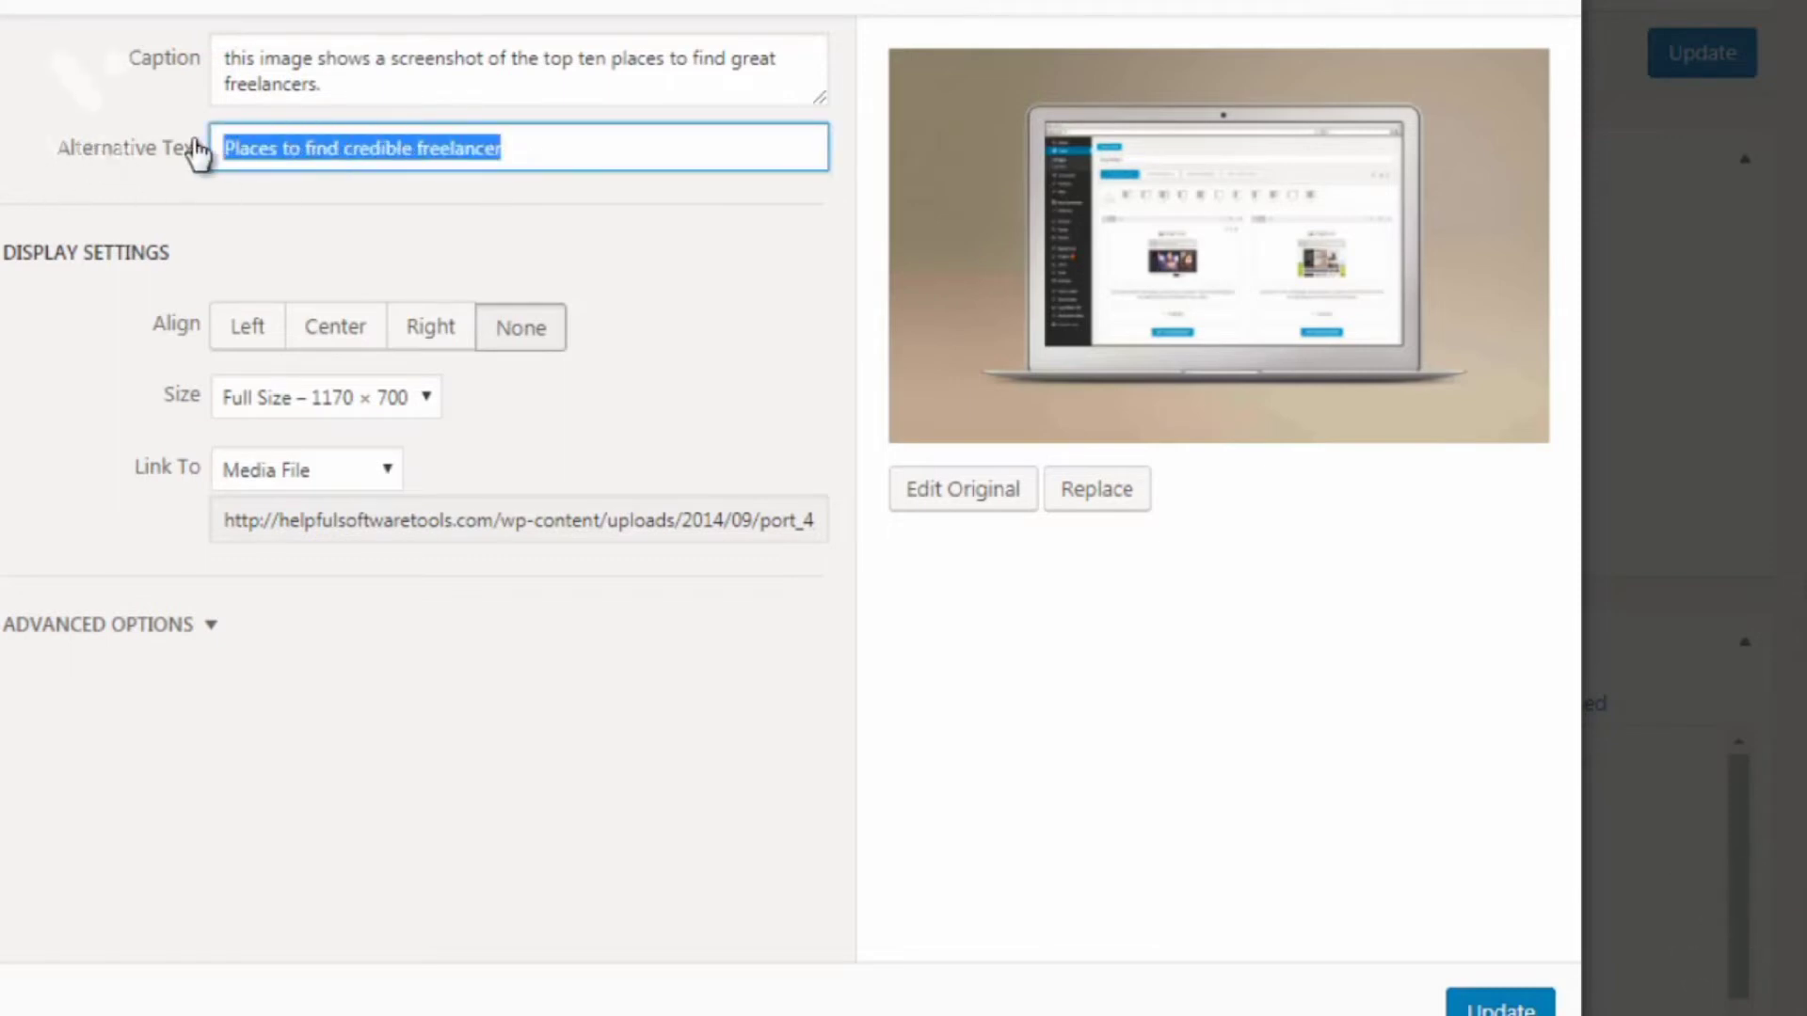
{"action": "left_click", "coordinate": [347, 83]}
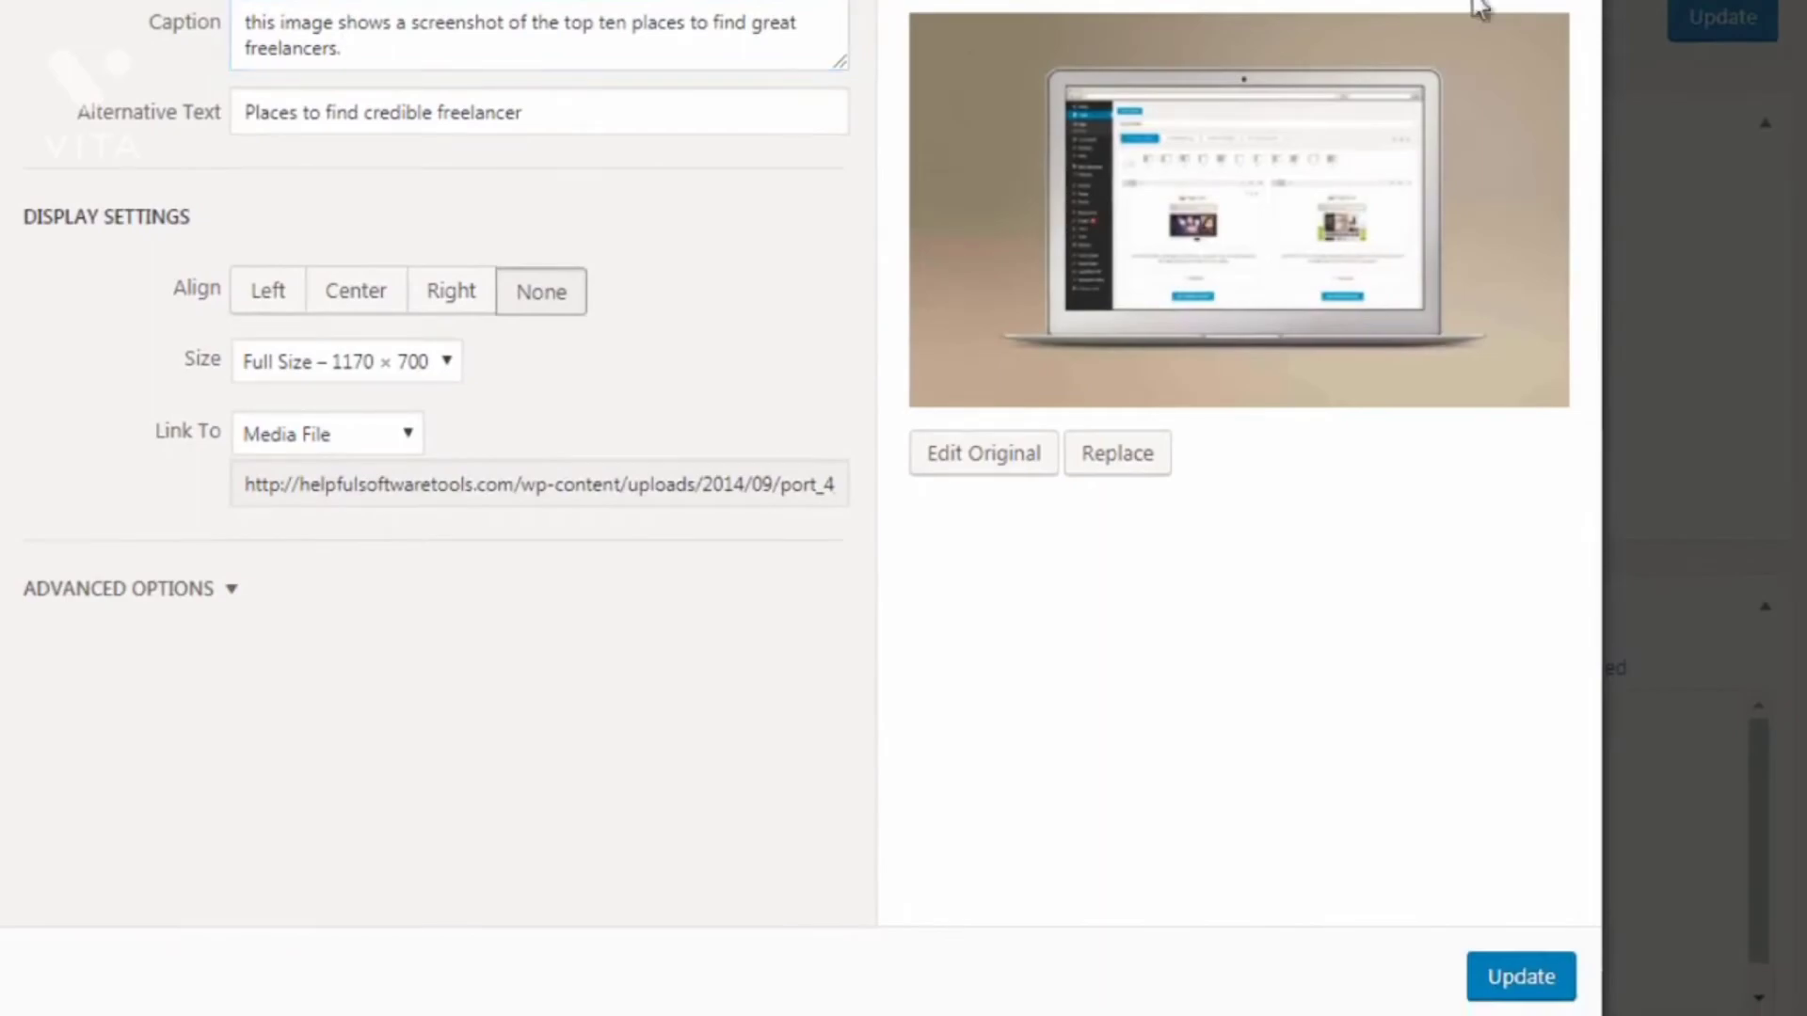
Step: Apply the inserted image's details, look over the post content and update the published post
{"action": "left_click", "coordinate": [1546, 1003]}
{"action": "left_click", "coordinate": [420, 202]}
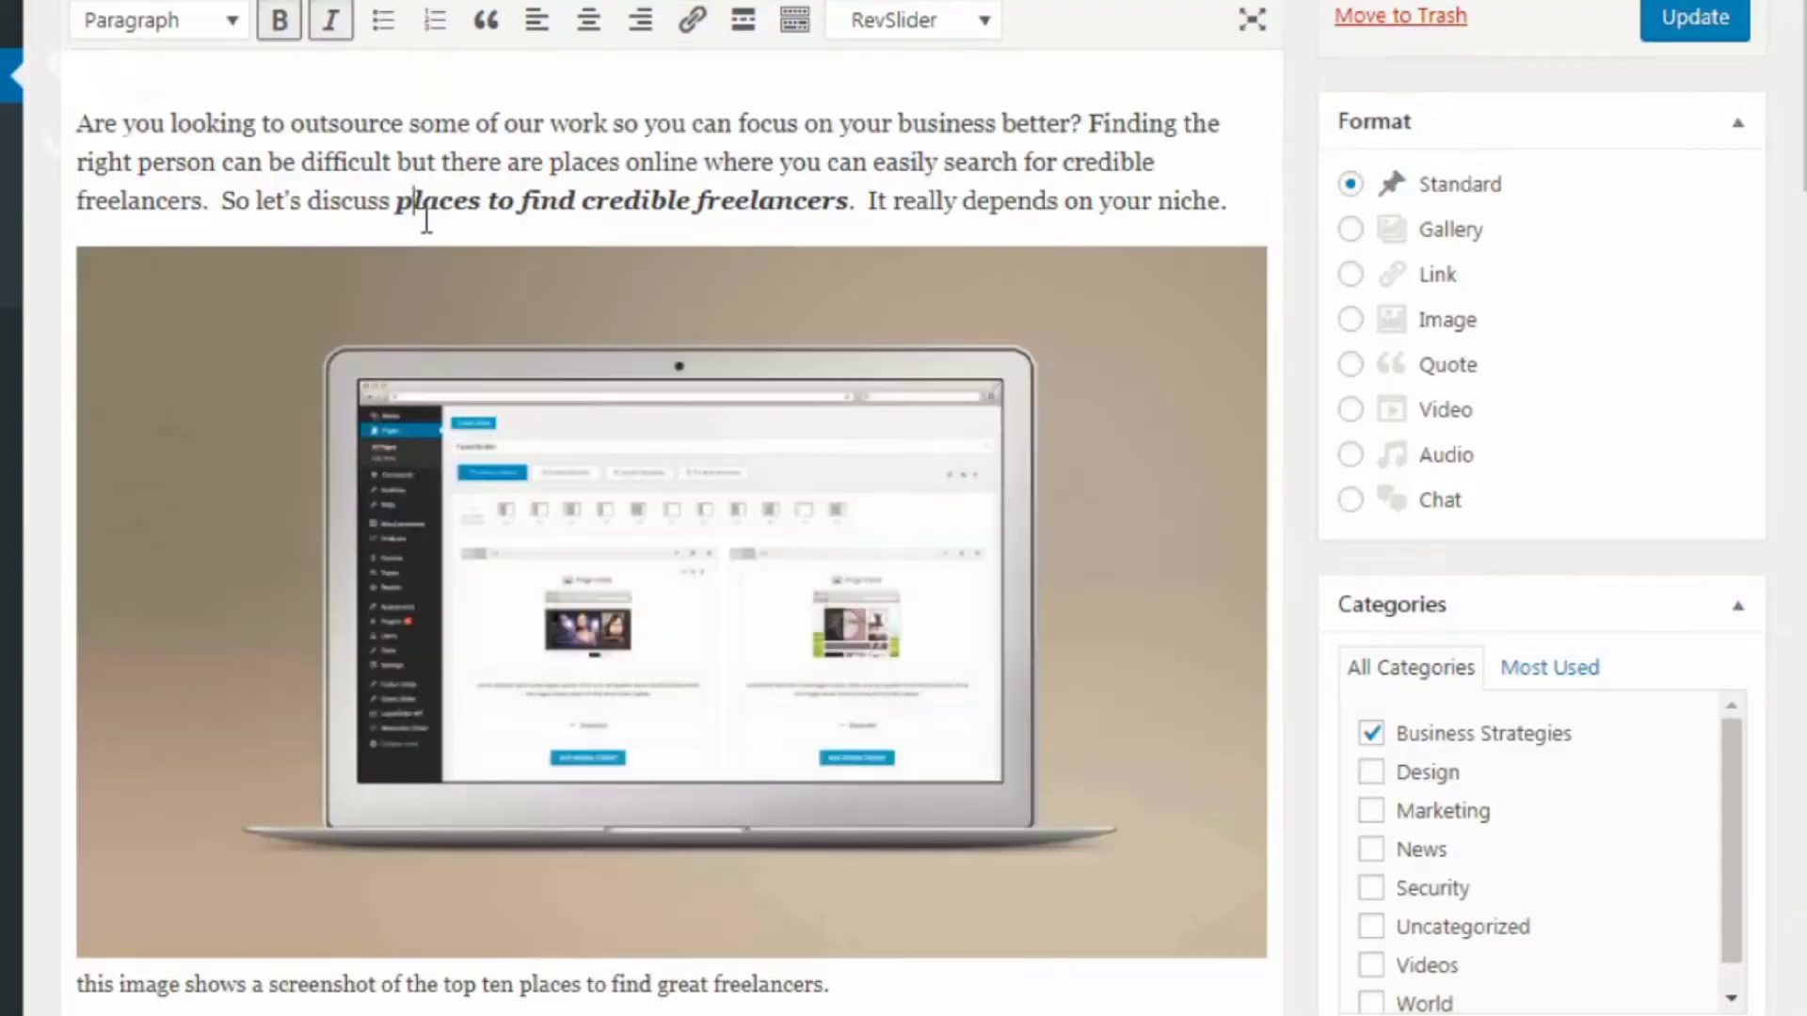
{"action": "scroll", "coordinate": [470, 381], "scroll_direction": "down", "scroll_amount": 12}
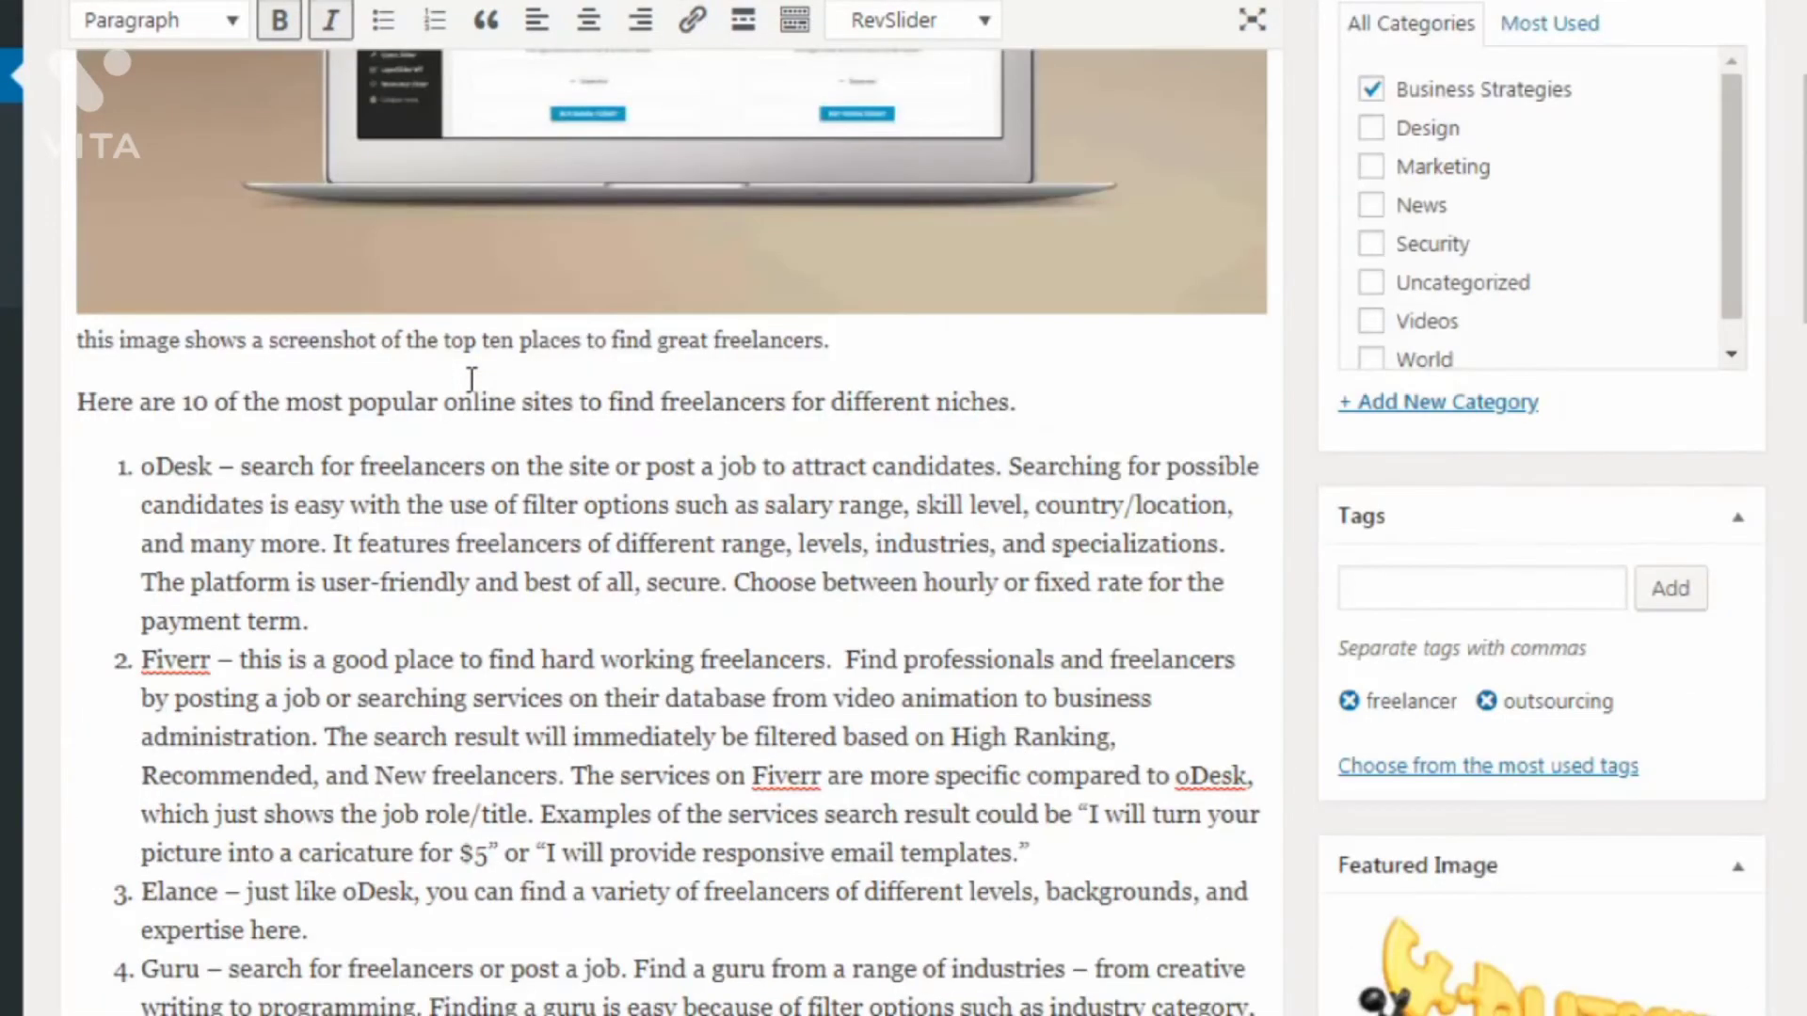
{"action": "scroll", "coordinate": [470, 381], "scroll_direction": "down", "scroll_amount": 5}
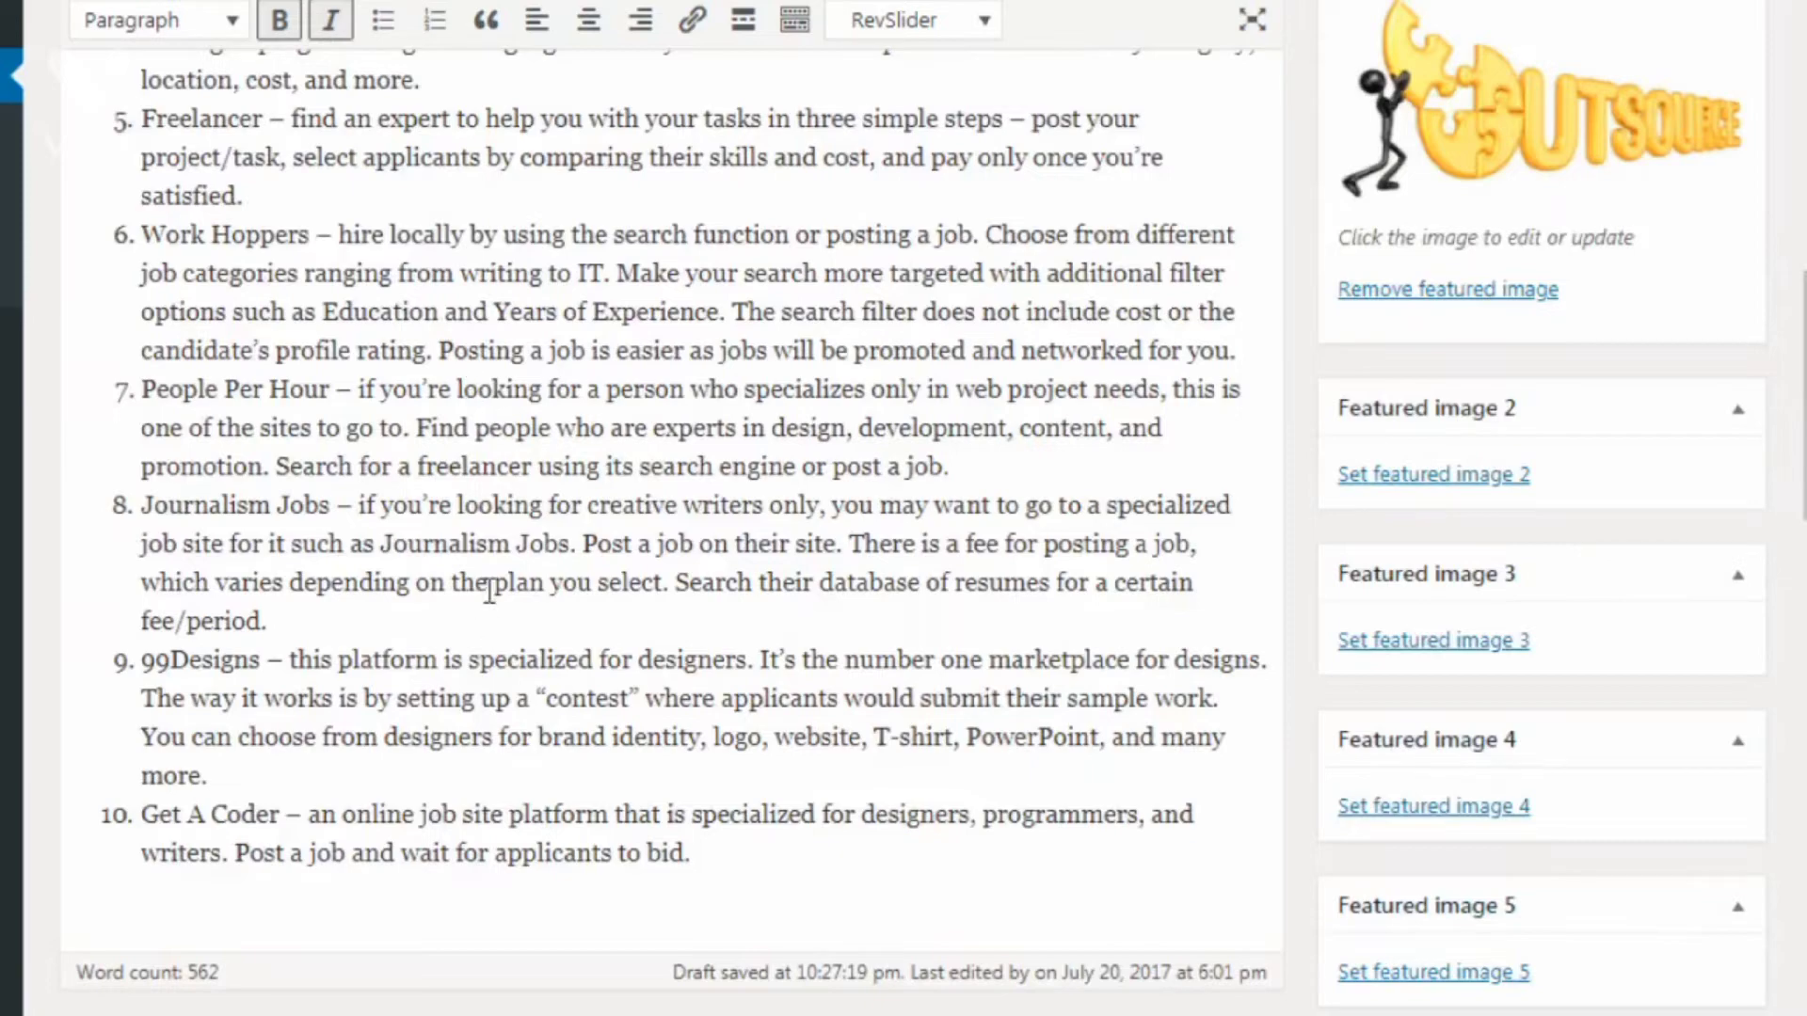
{"action": "scroll", "coordinate": [656, 421], "scroll_direction": "up", "scroll_amount": 6}
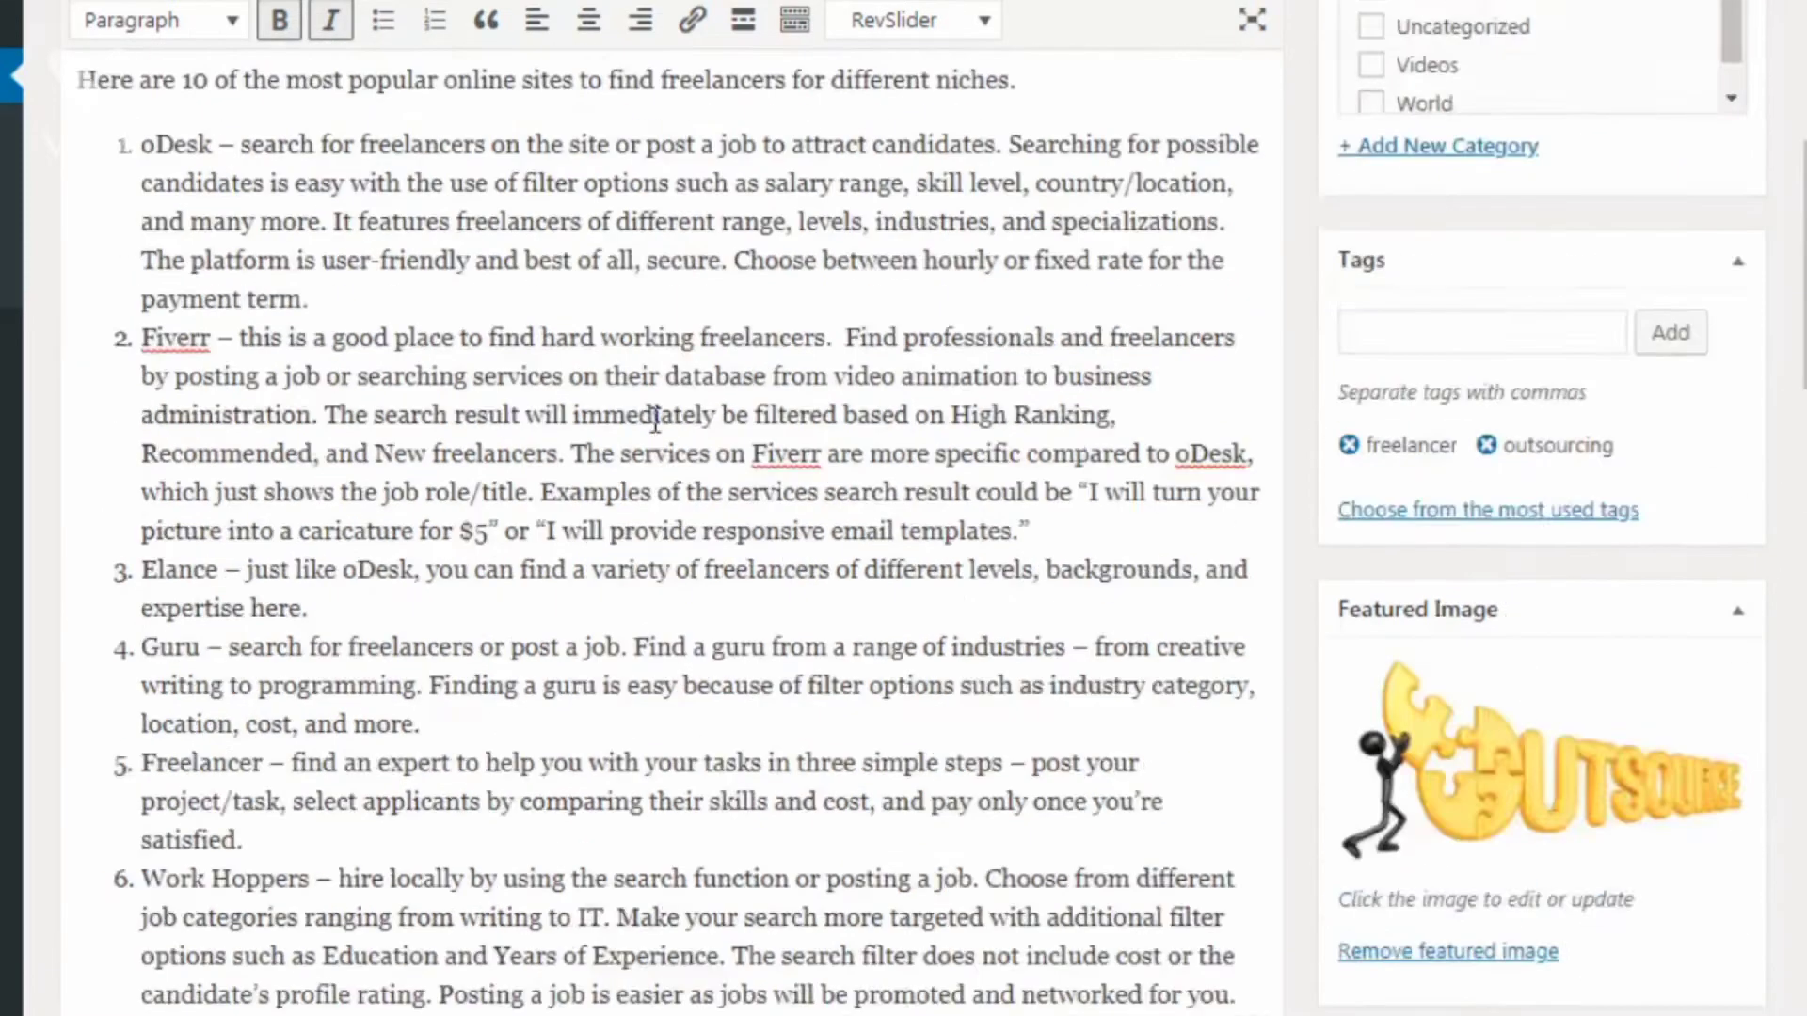
{"action": "scroll", "coordinate": [656, 420], "scroll_direction": "up", "scroll_amount": 10}
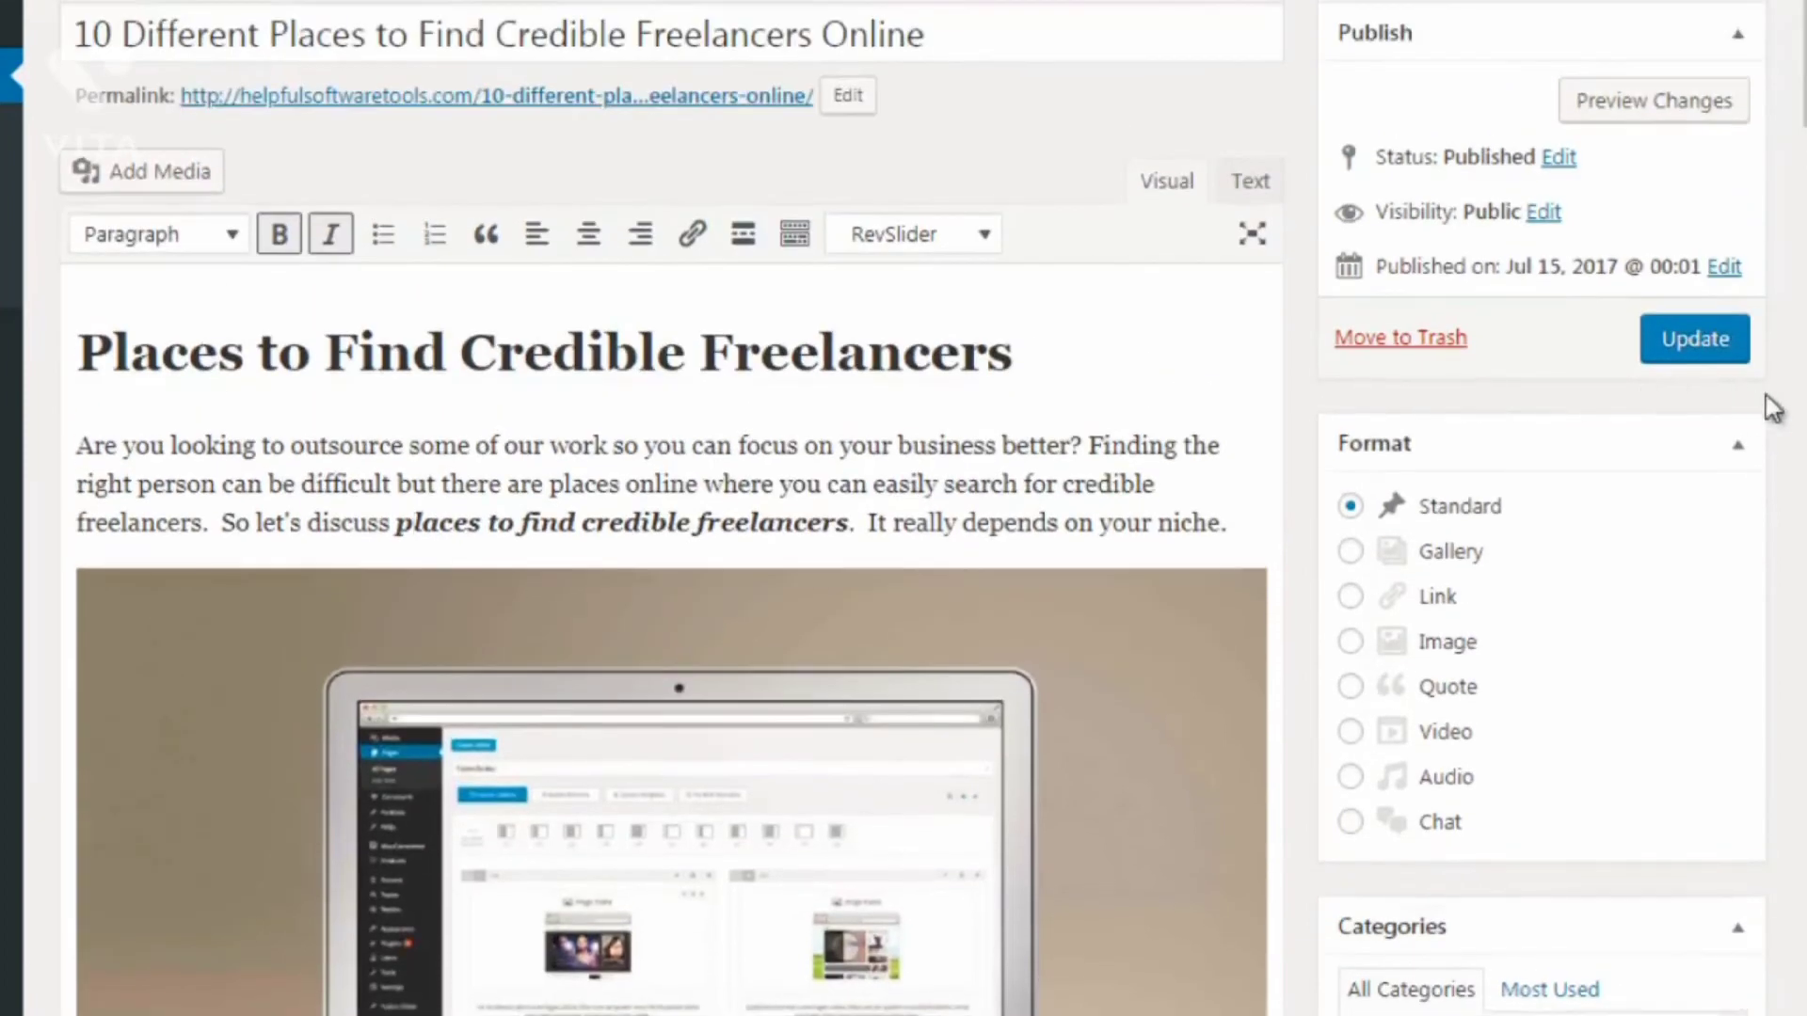
{"action": "left_click", "coordinate": [1699, 355]}
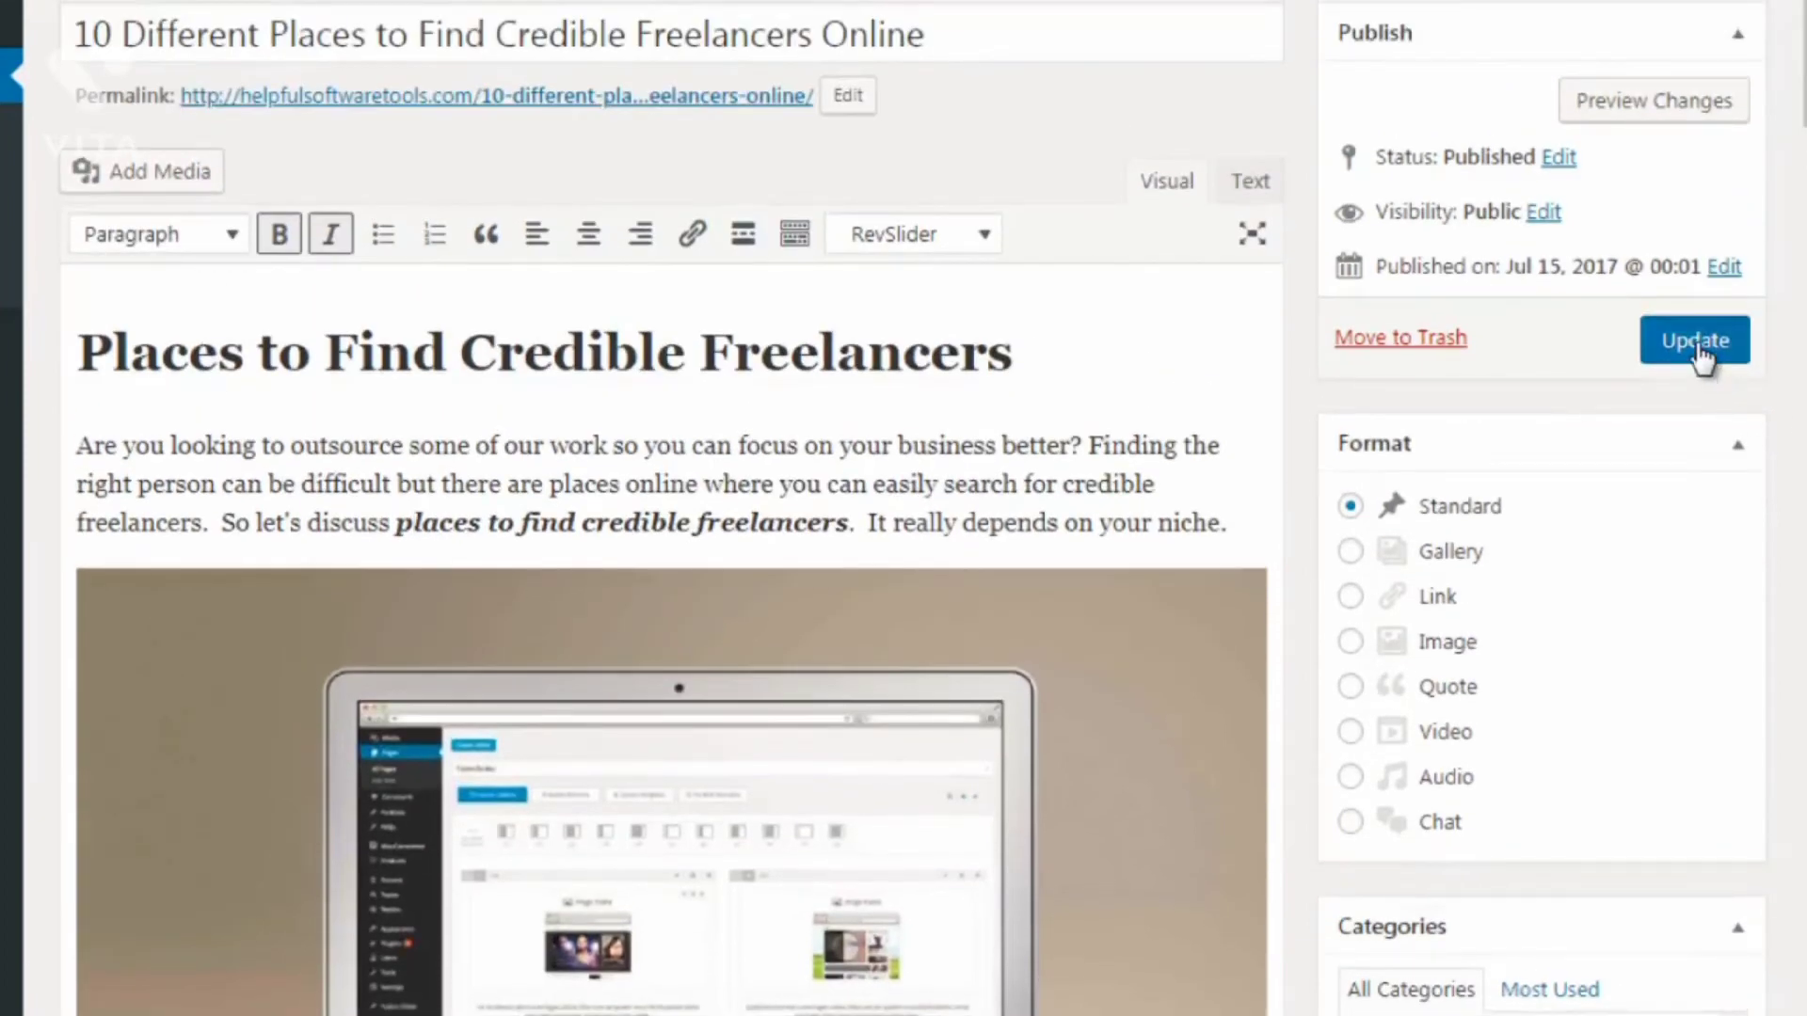
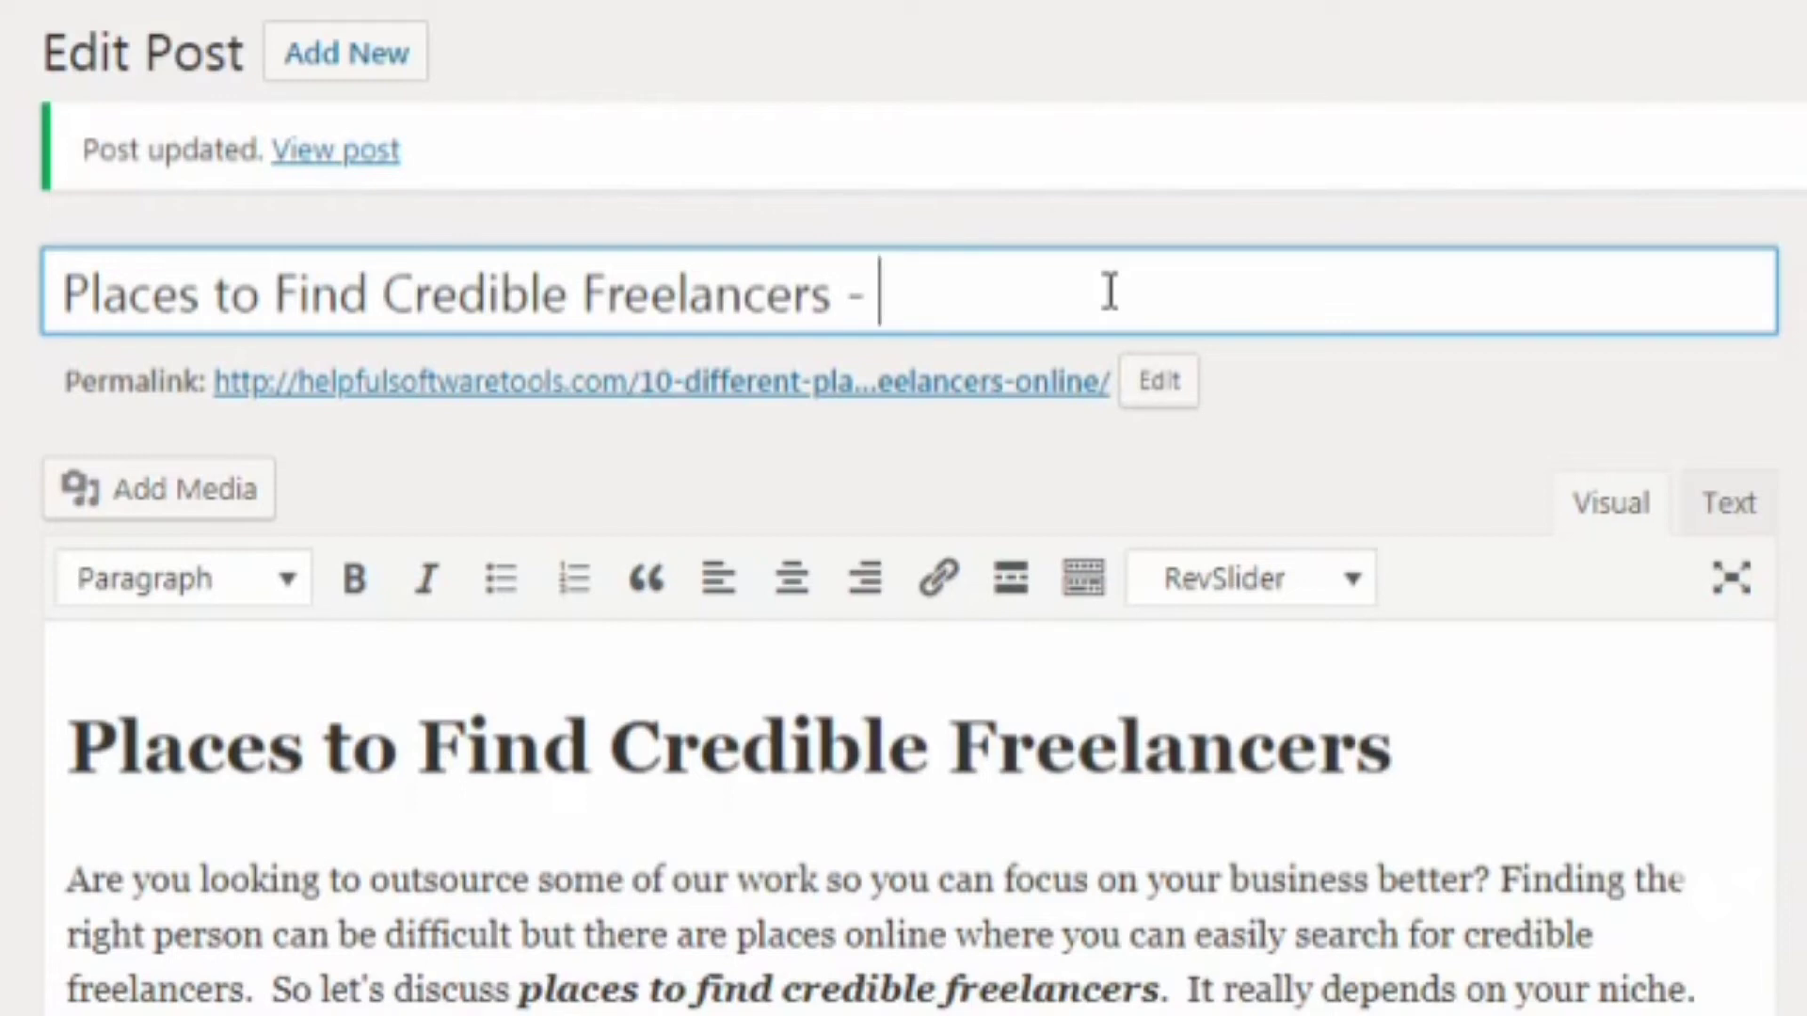
Step: Undo the title edits that moved the phrase "Places to Find Credible Freelancers" to the front
{"action": "key", "text": "BackSpace"}
{"action": "key", "text": "BackSpace"}
{"action": "key", "text": "BackSpace"}
{"action": "key", "text": "ctrl+z"}
{"action": "key", "text": "ctrl+z"}
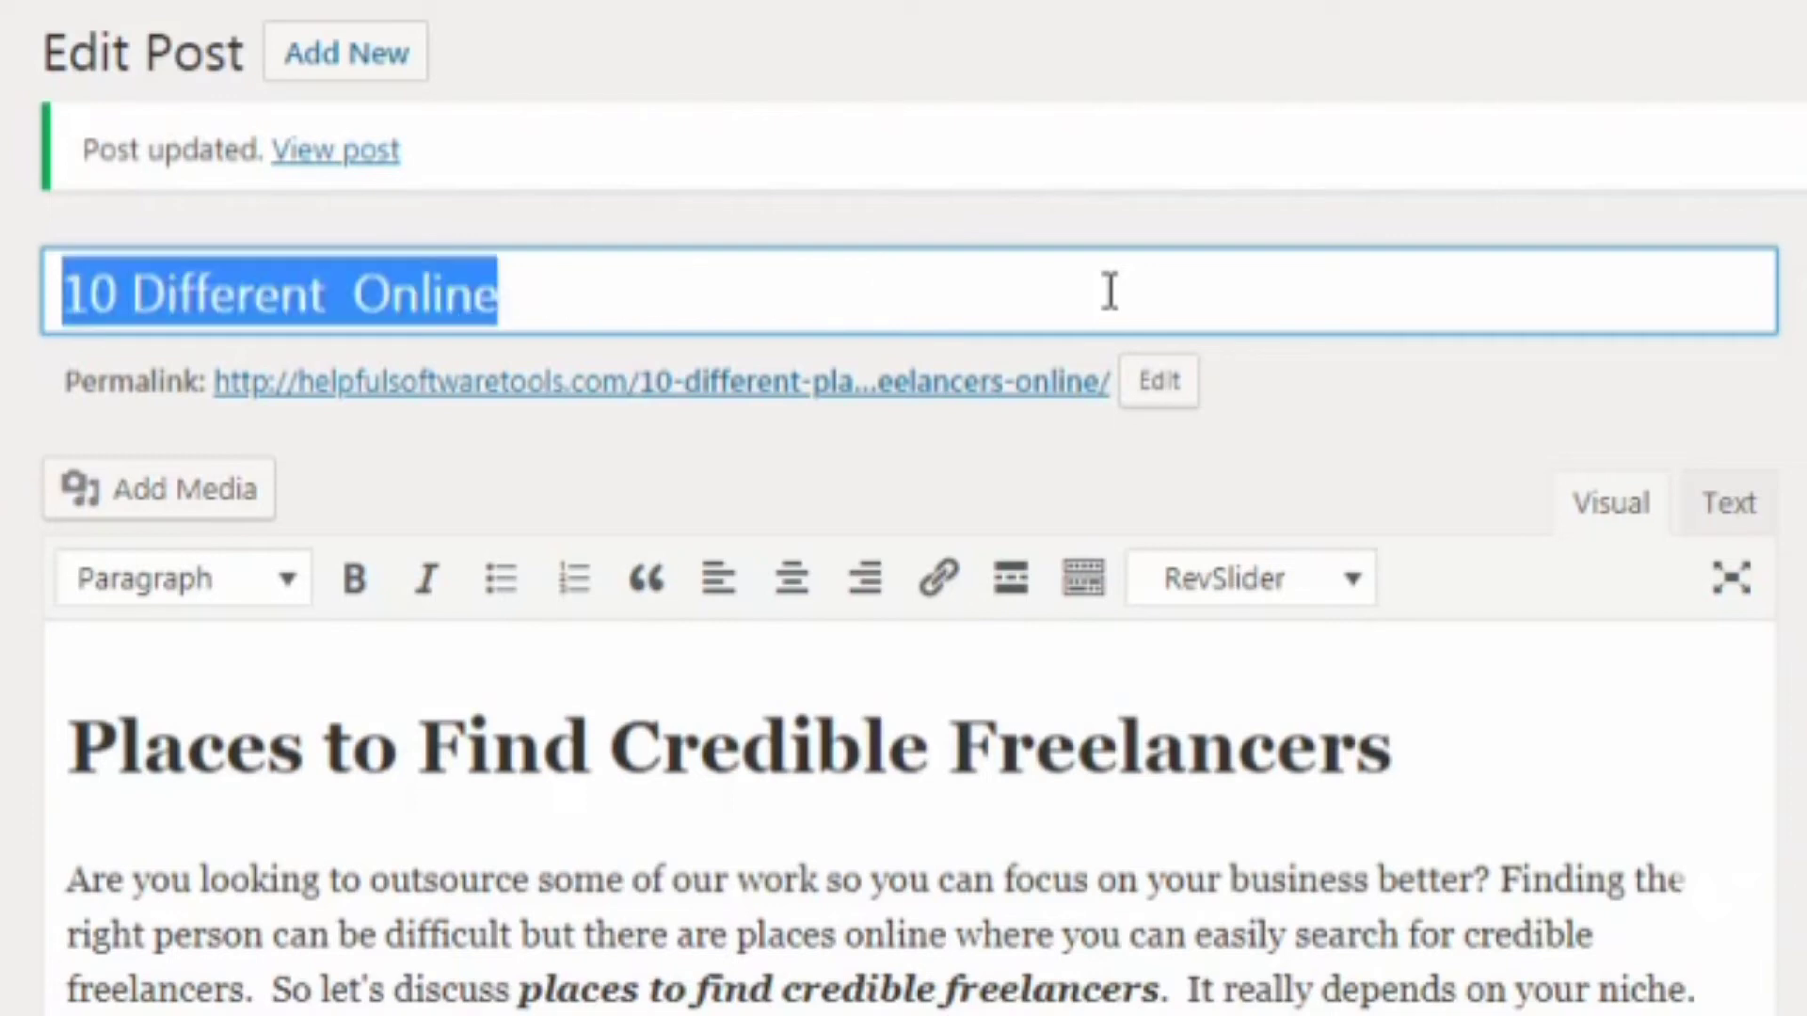
{"action": "key", "text": "ctrl+z"}
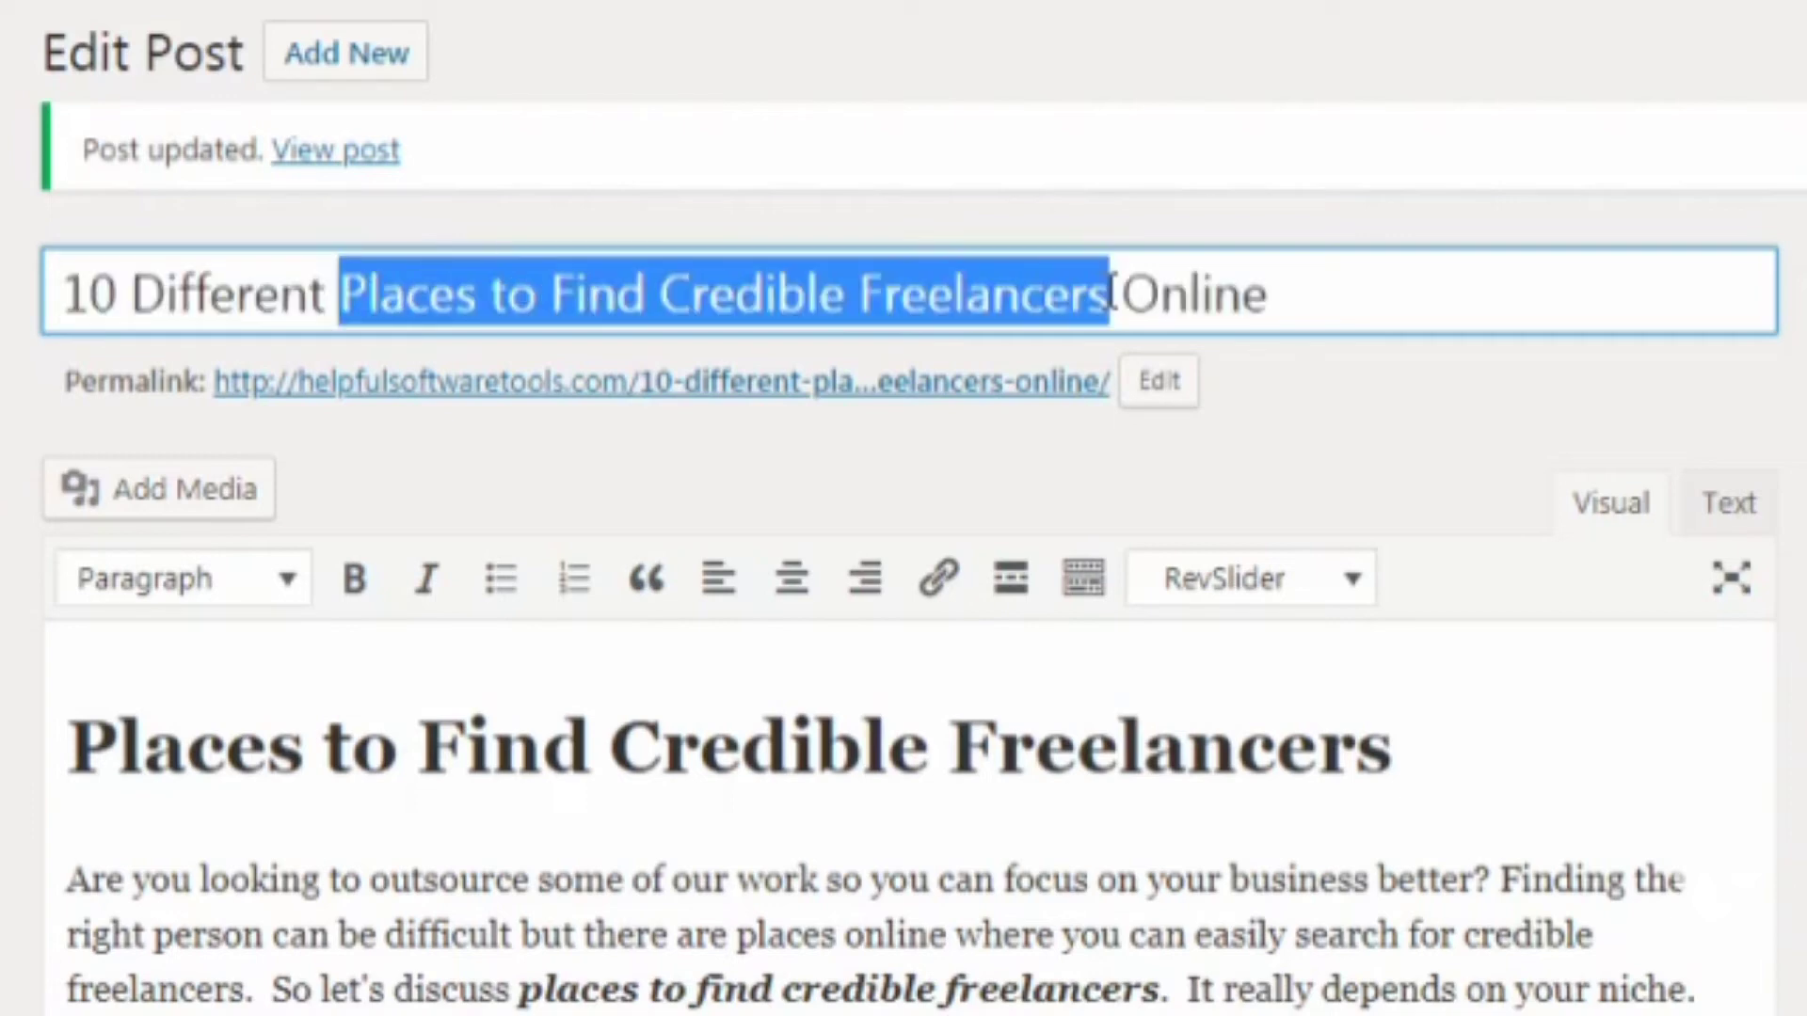
{"action": "left_click", "coordinate": [539, 295]}
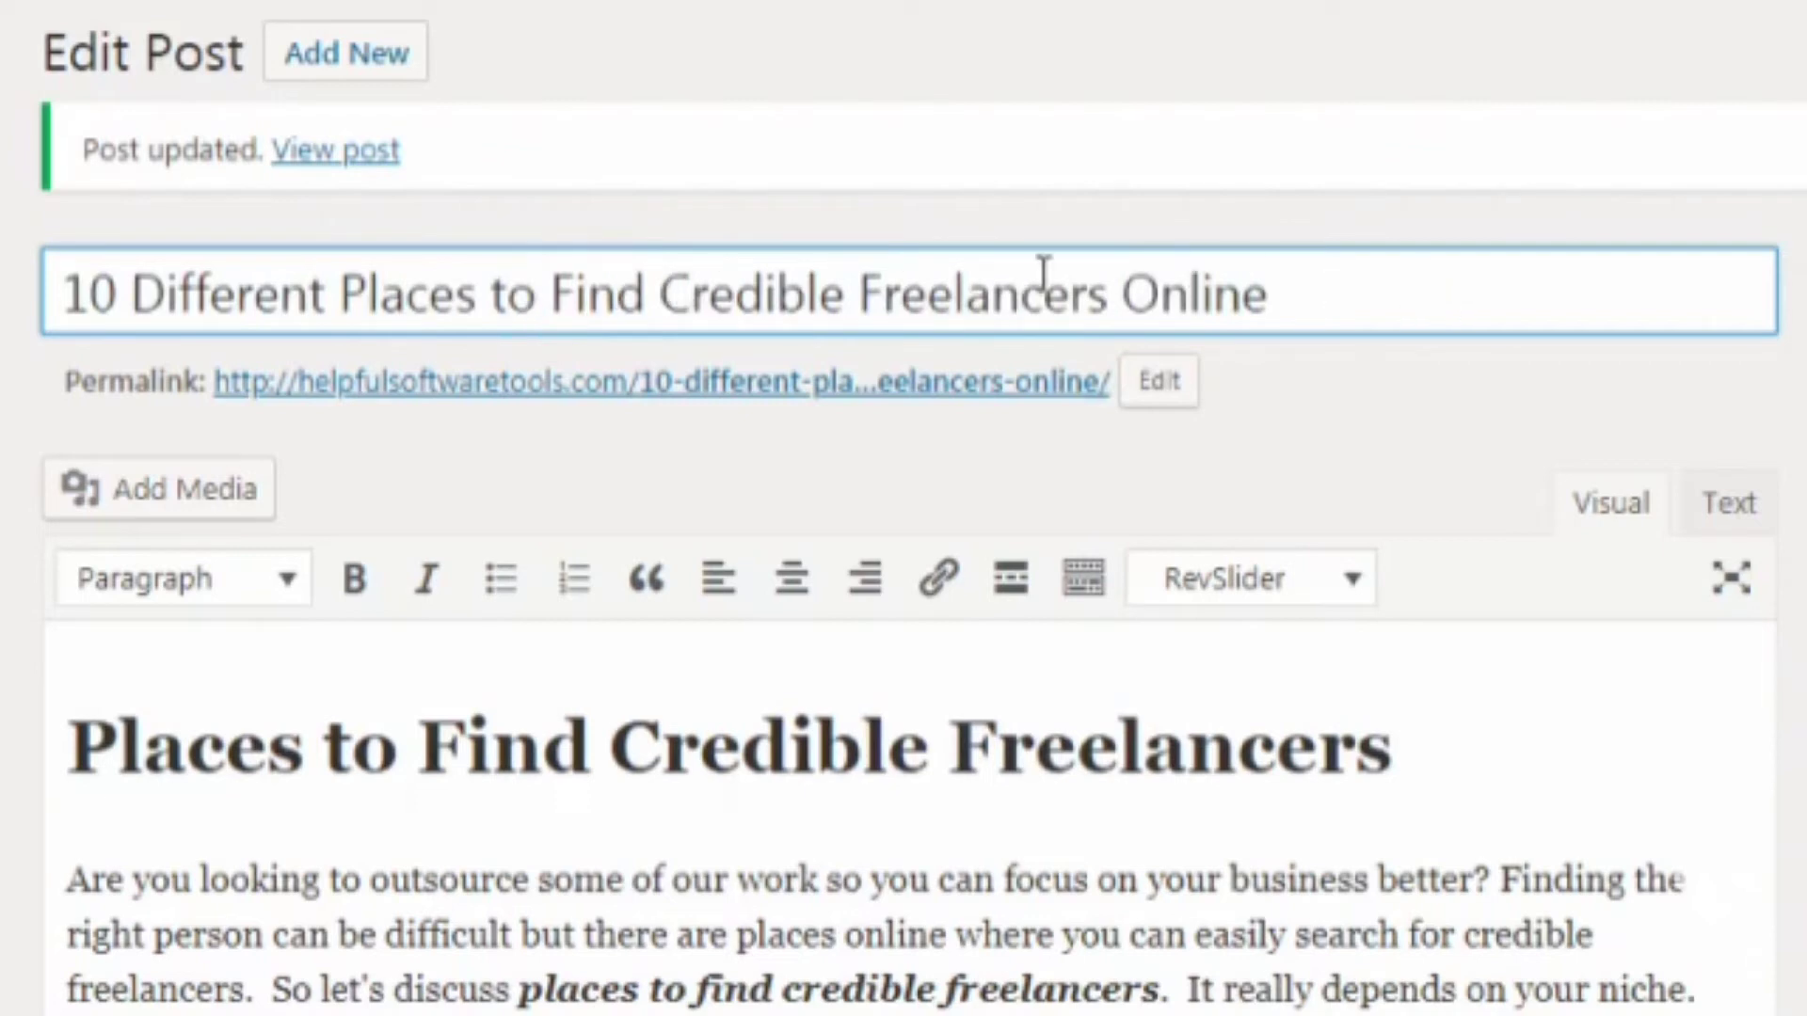
Step: Change the post title to "Top 10 Places to Find Credible Freelancers Online" by adding "Top" and removing "Different"
{"action": "left_click", "coordinate": [50, 296]}
{"action": "type", "text": "Top"}
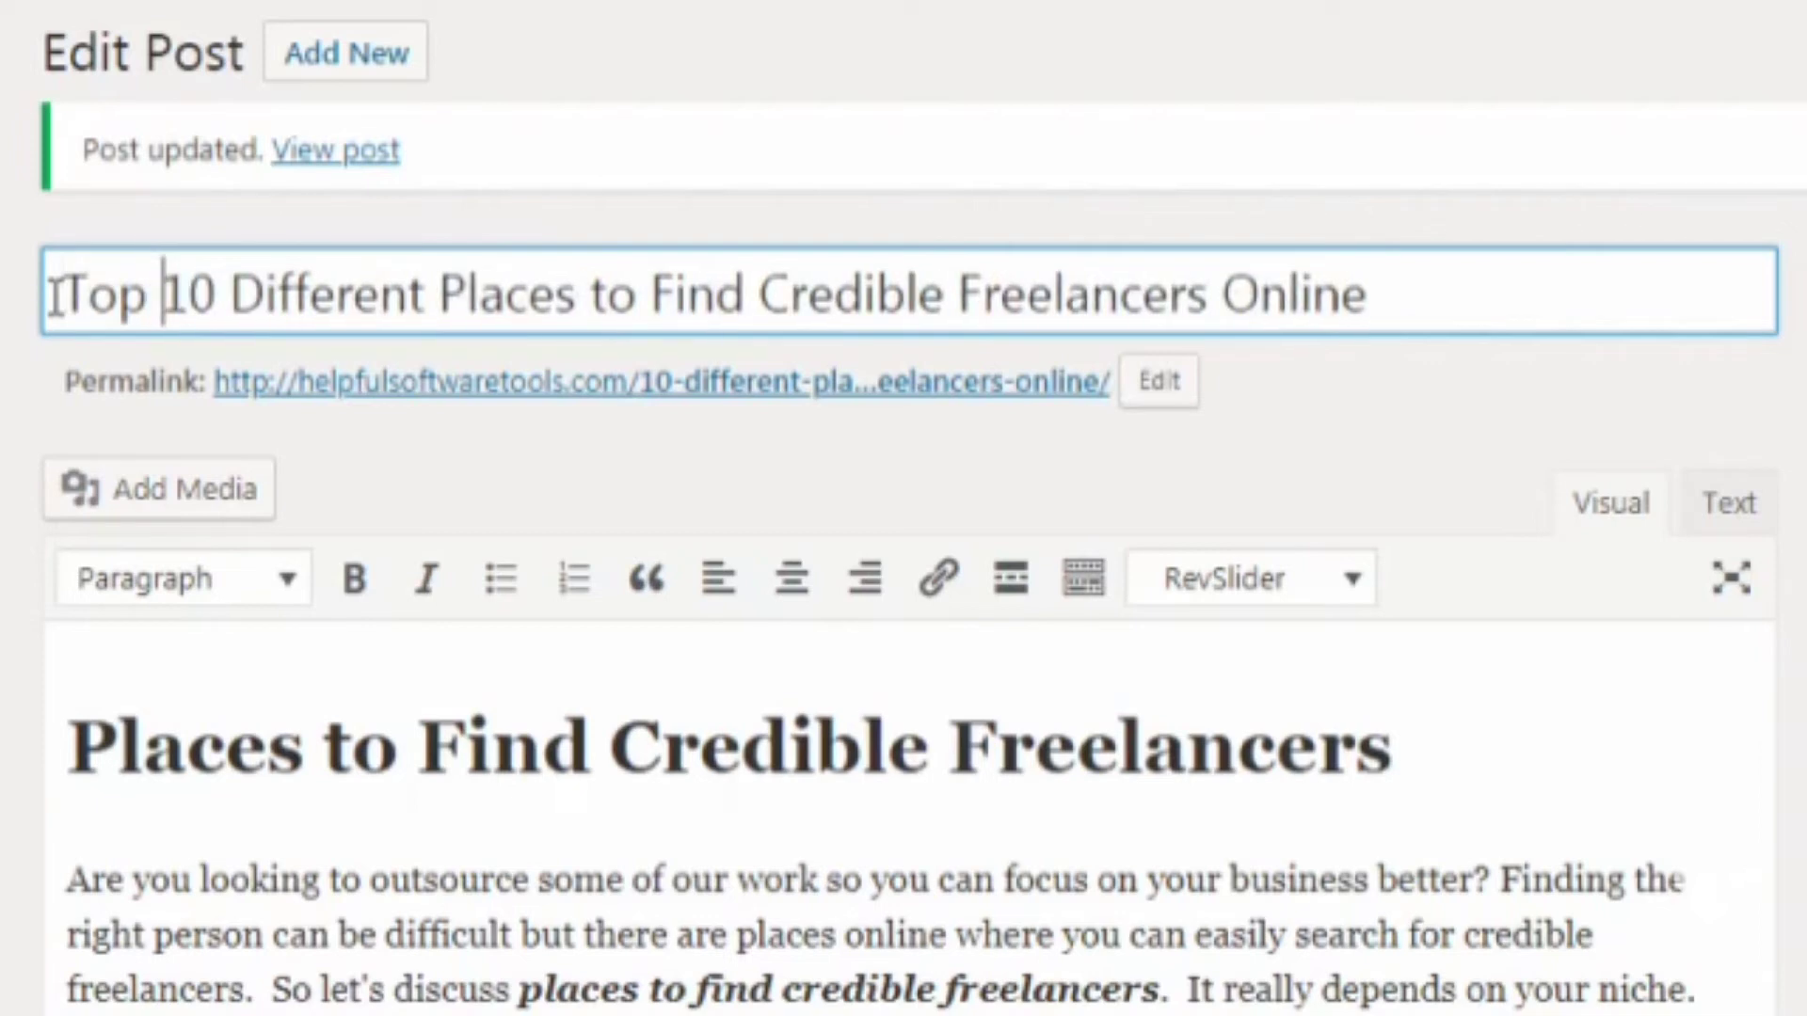
{"action": "key", "text": "Right"}
{"action": "key", "text": "Right"}
{"action": "key", "text": "Right"}
{"action": "key", "text": "ctrl+shift+Right"}
{"action": "key", "text": "BackSpace"}
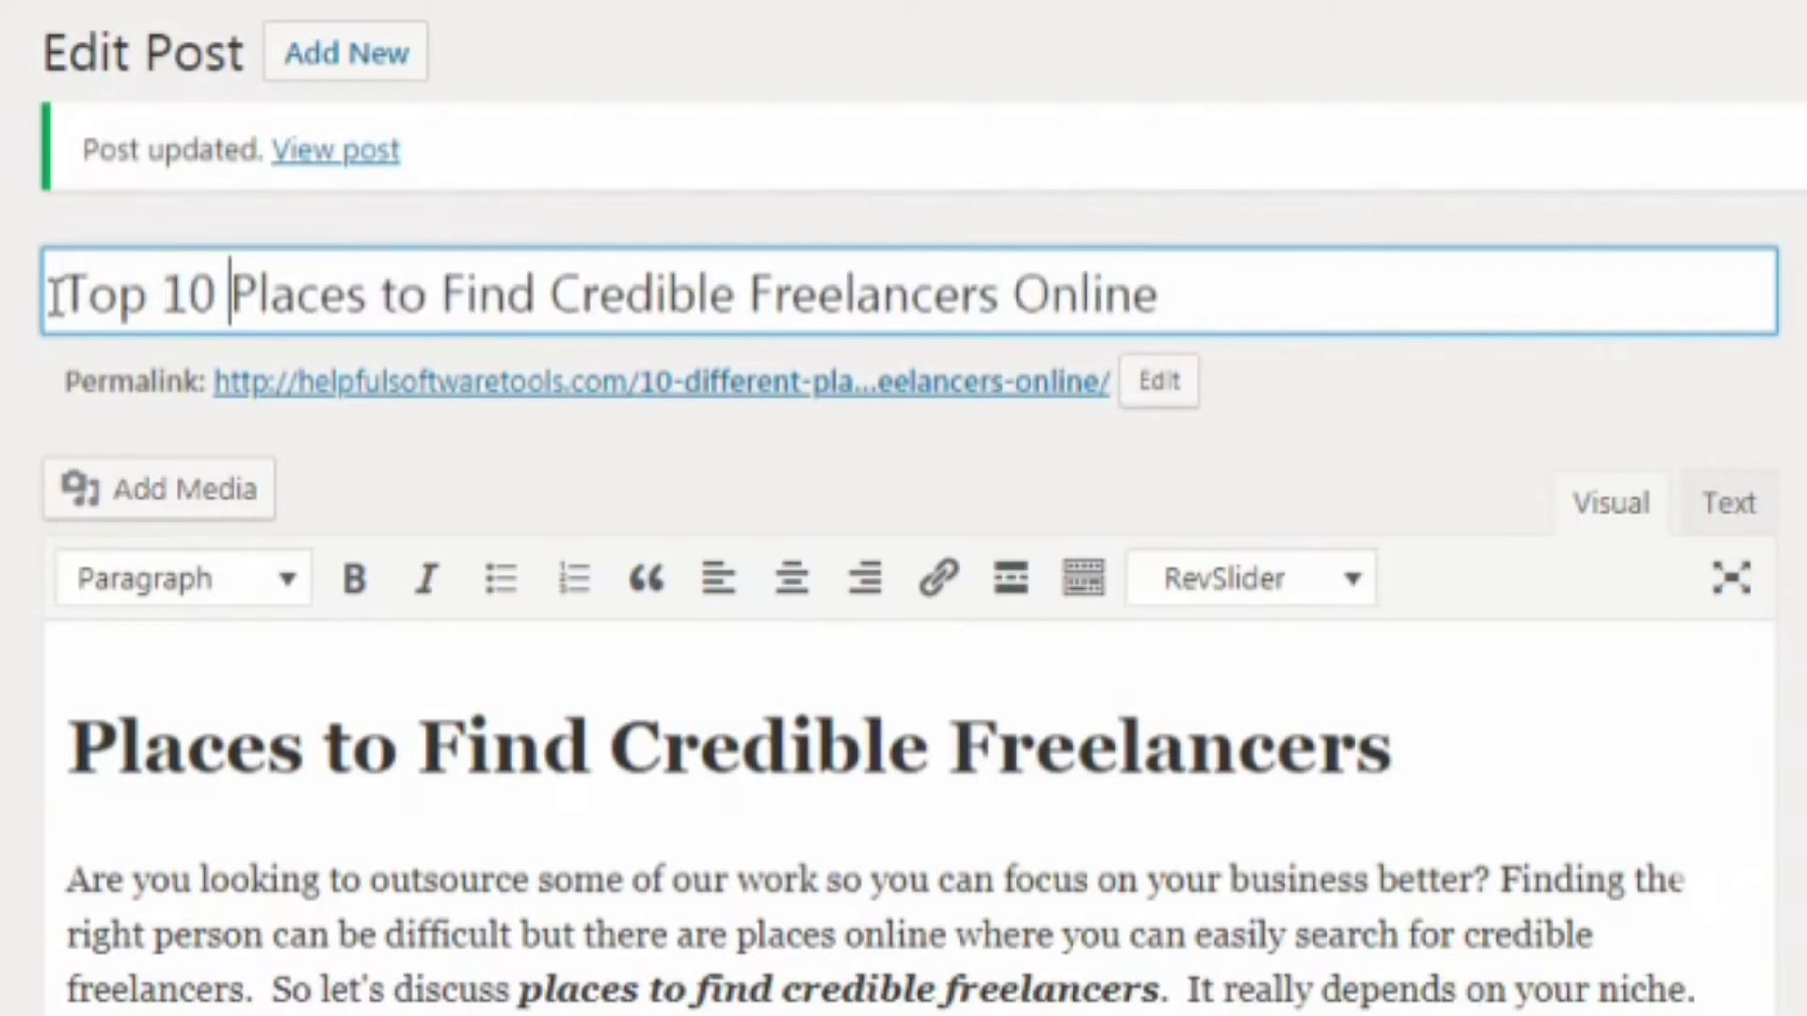
{"action": "left_click", "coordinate": [1223, 325]}
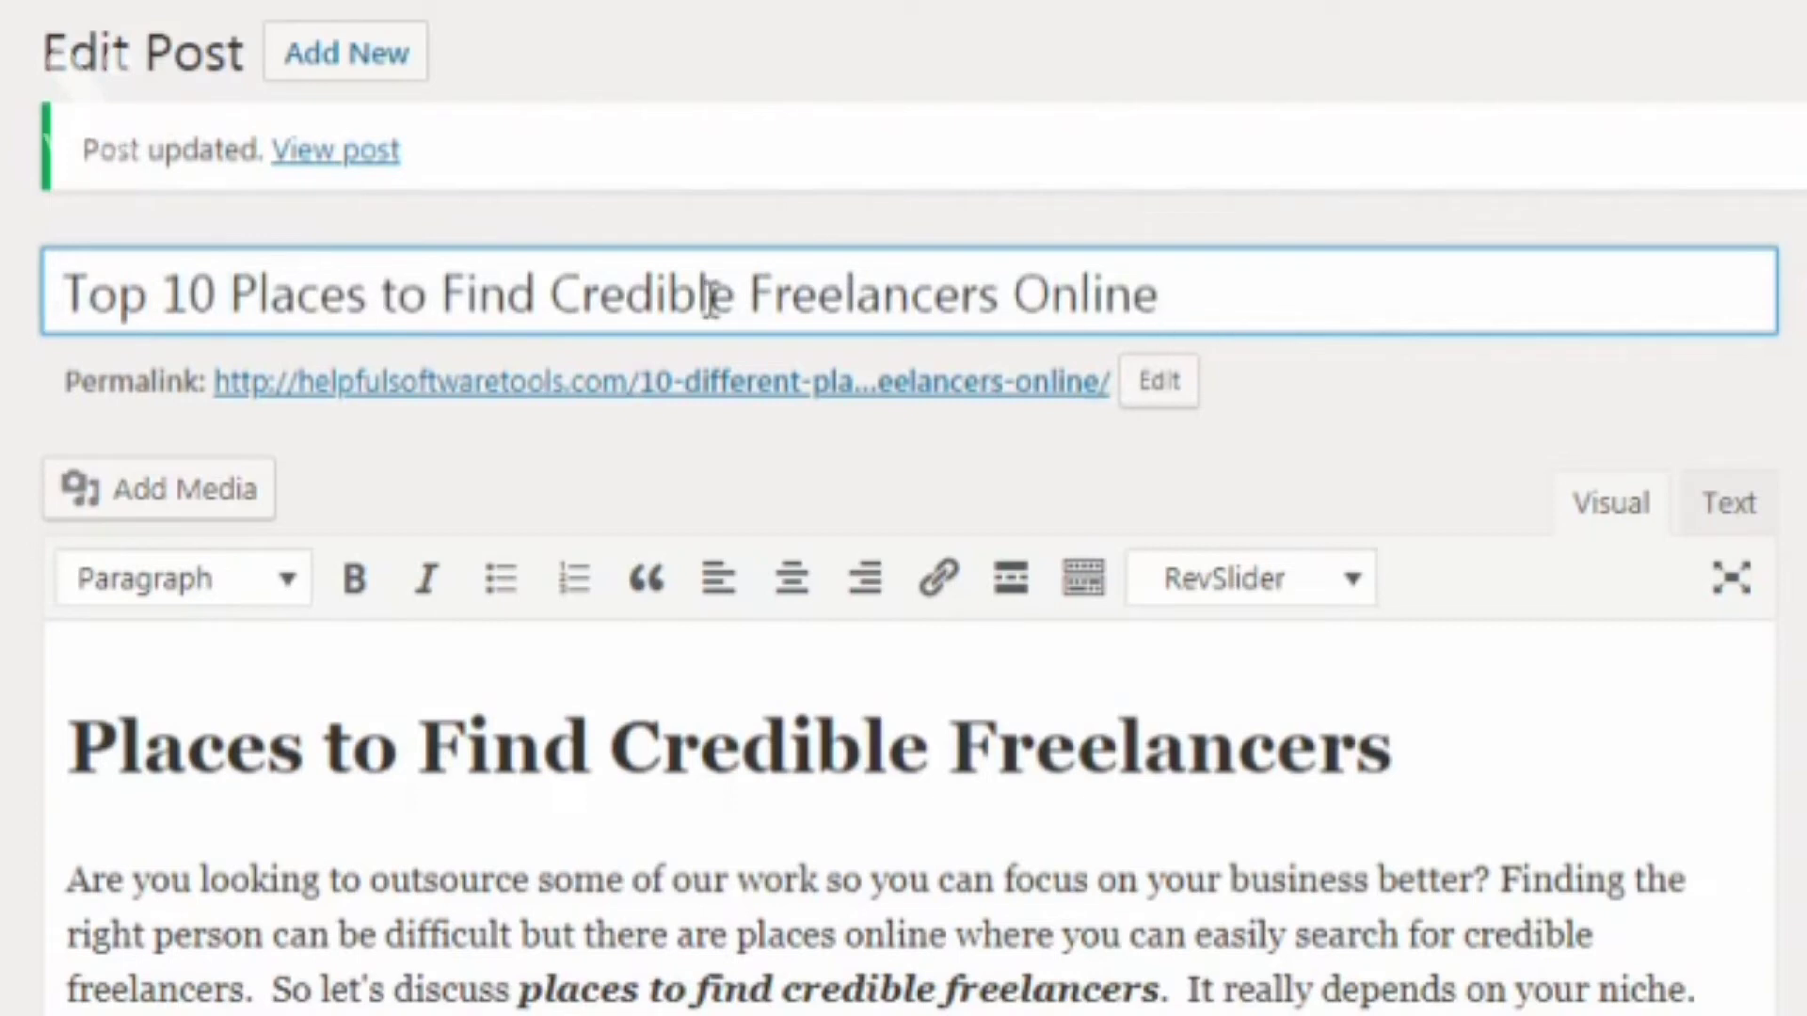
Step: Replace the permalink slug with a copy of the post title
{"action": "triple_click", "coordinate": [404, 292]}
{"action": "key", "text": "ctrl+c"}
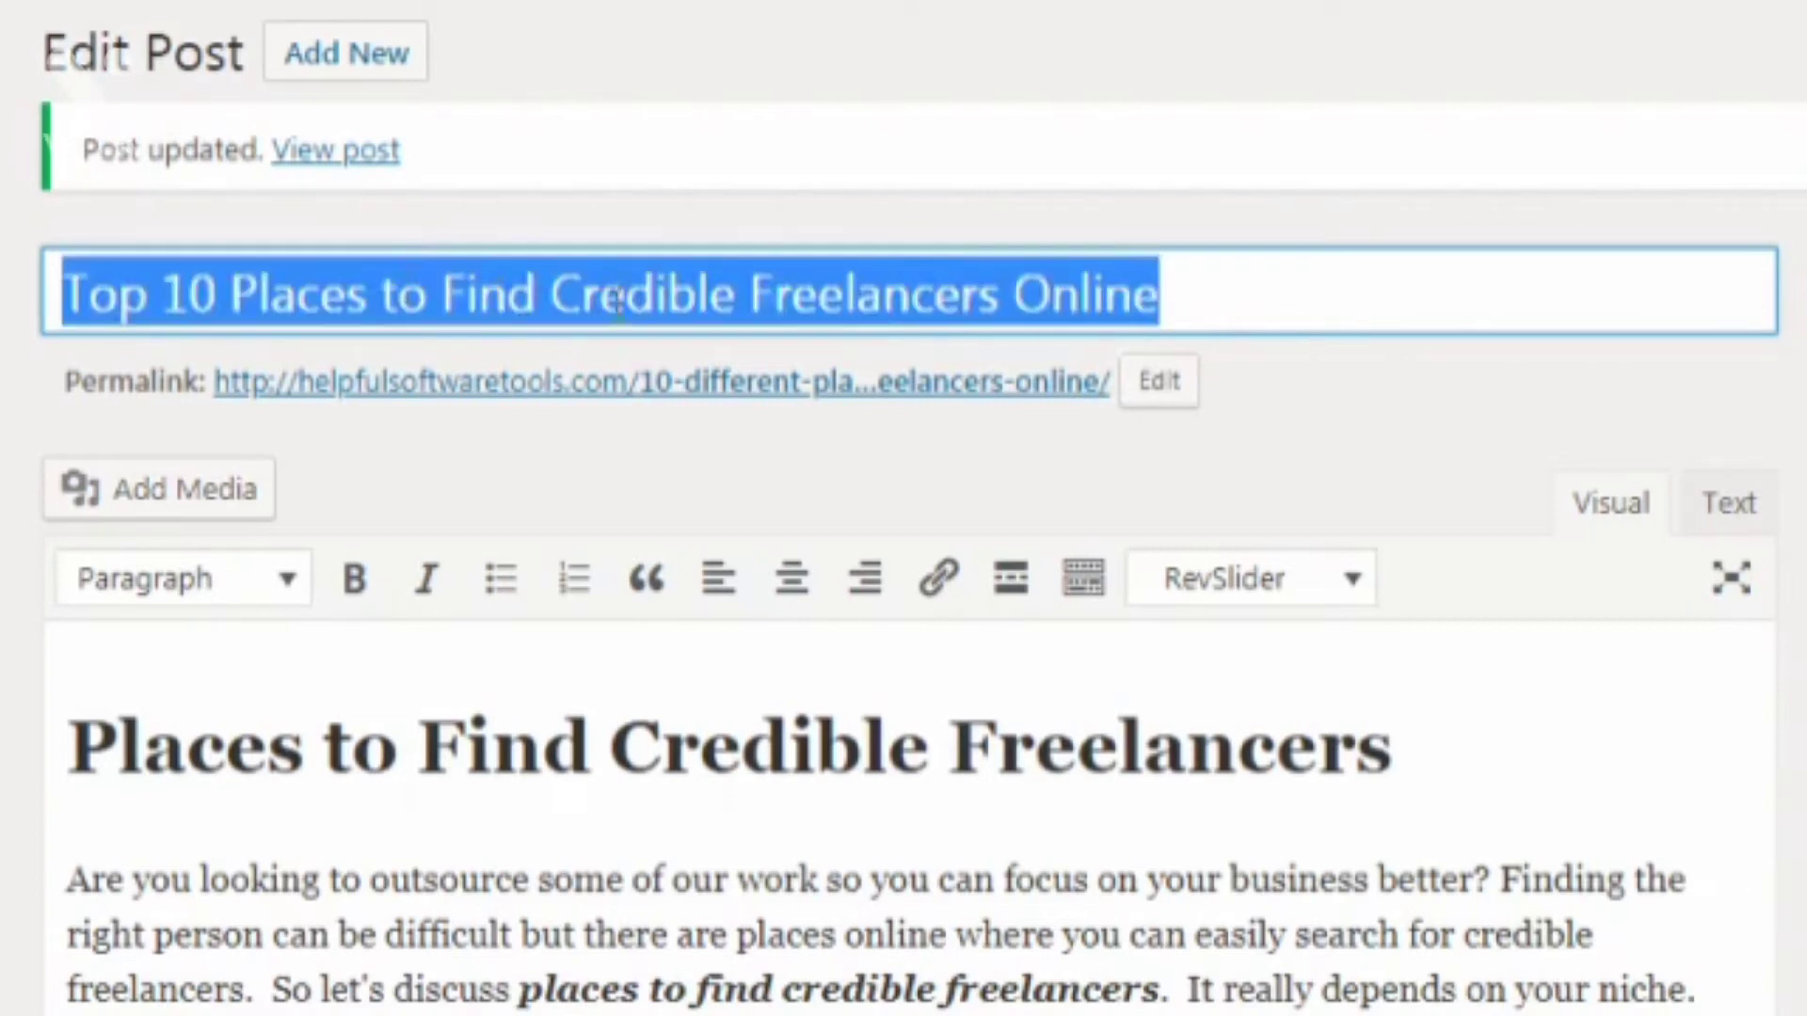
{"action": "left_click", "coordinate": [1172, 393]}
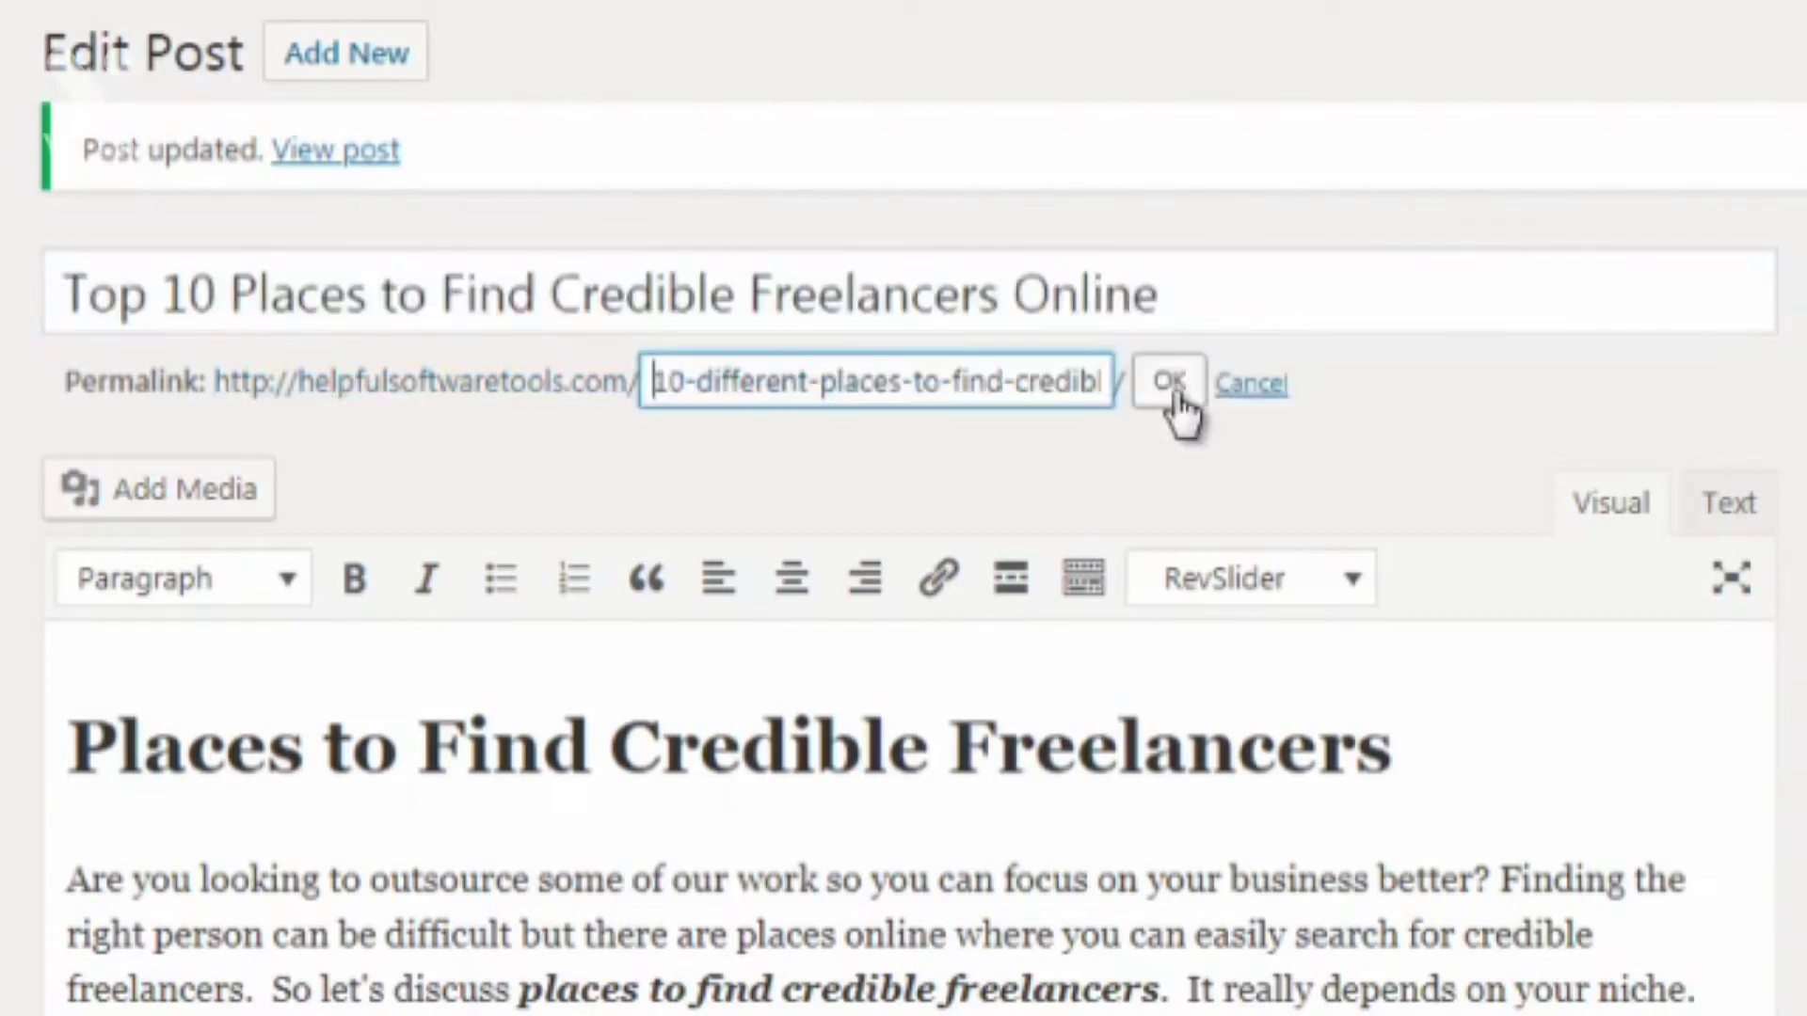
{"action": "triple_click", "coordinate": [779, 389]}
{"action": "key", "text": "ctrl+v"}
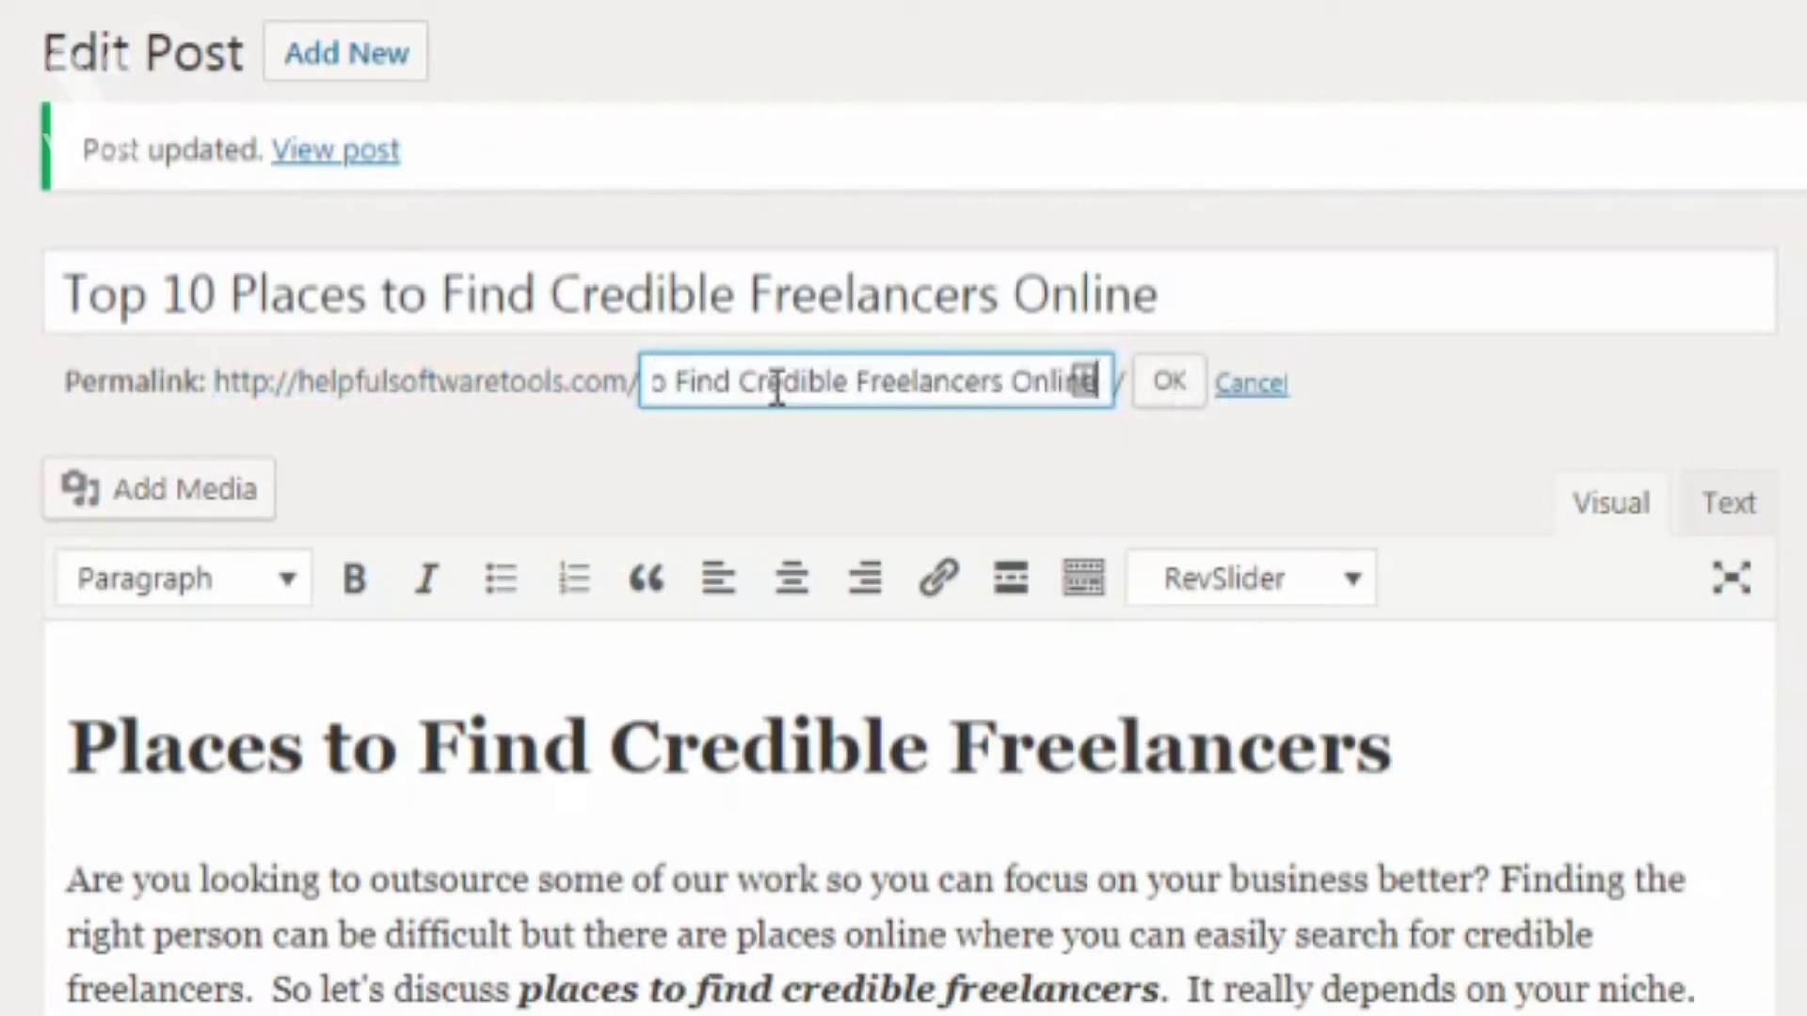
Step: Replace the spaces in the first part of the permalink slug with hyphens, giving "Top-10-Places-to-Find-Credible"
{"action": "left_click", "coordinate": [757, 386]}
{"action": "key", "text": "Left"}
{"action": "key", "text": "Left"}
{"action": "key", "text": "Left"}
{"action": "key", "text": "Left"}
{"action": "key", "text": "Left"}
{"action": "key", "text": "Left"}
{"action": "key", "text": "Left"}
{"action": "key", "text": "Left"}
{"action": "key", "text": "Left"}
{"action": "key", "text": "Left"}
{"action": "key", "text": "Left"}
{"action": "key", "text": "Left"}
{"action": "key", "text": "Left"}
{"action": "key", "text": "Left"}
{"action": "key", "text": "Left"}
{"action": "key", "text": "Left"}
{"action": "key", "text": "Left"}
{"action": "key", "text": "Left"}
{"action": "key", "text": "Left"}
{"action": "key", "text": "Left"}
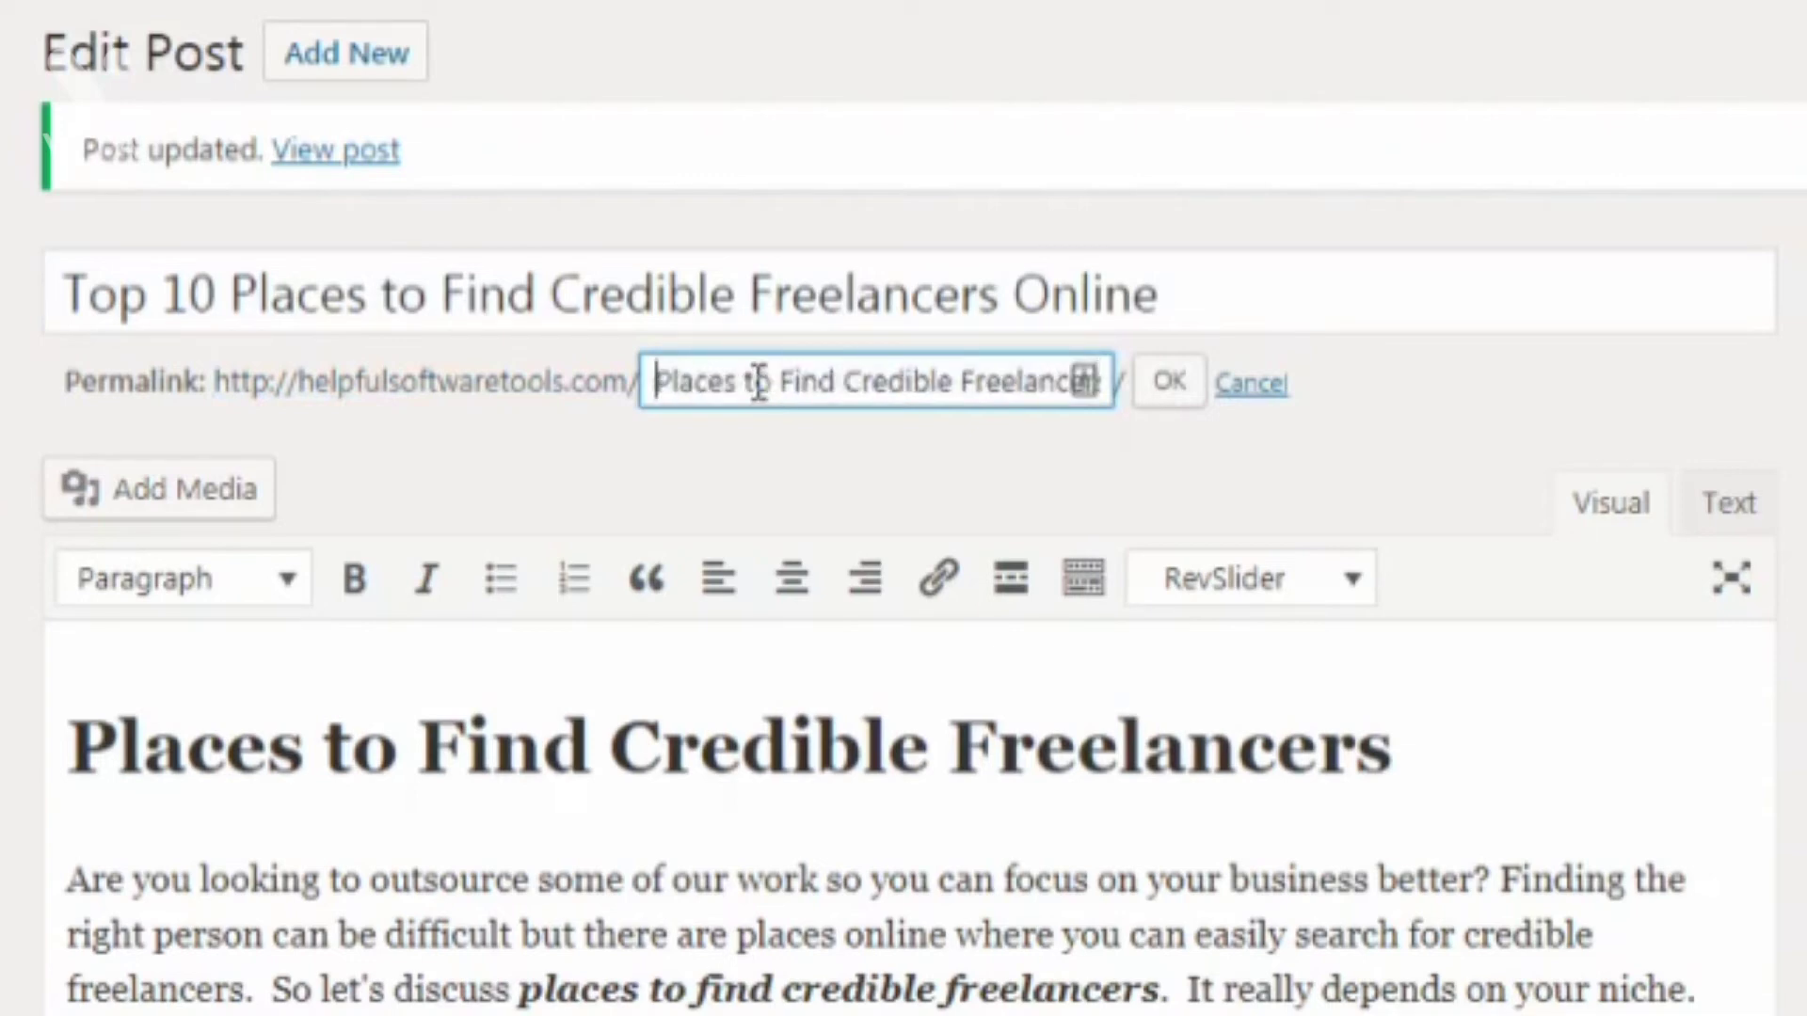
{"action": "key", "text": "Right"}
{"action": "key", "text": "Right"}
{"action": "key", "text": "Right"}
{"action": "key", "text": "Right"}
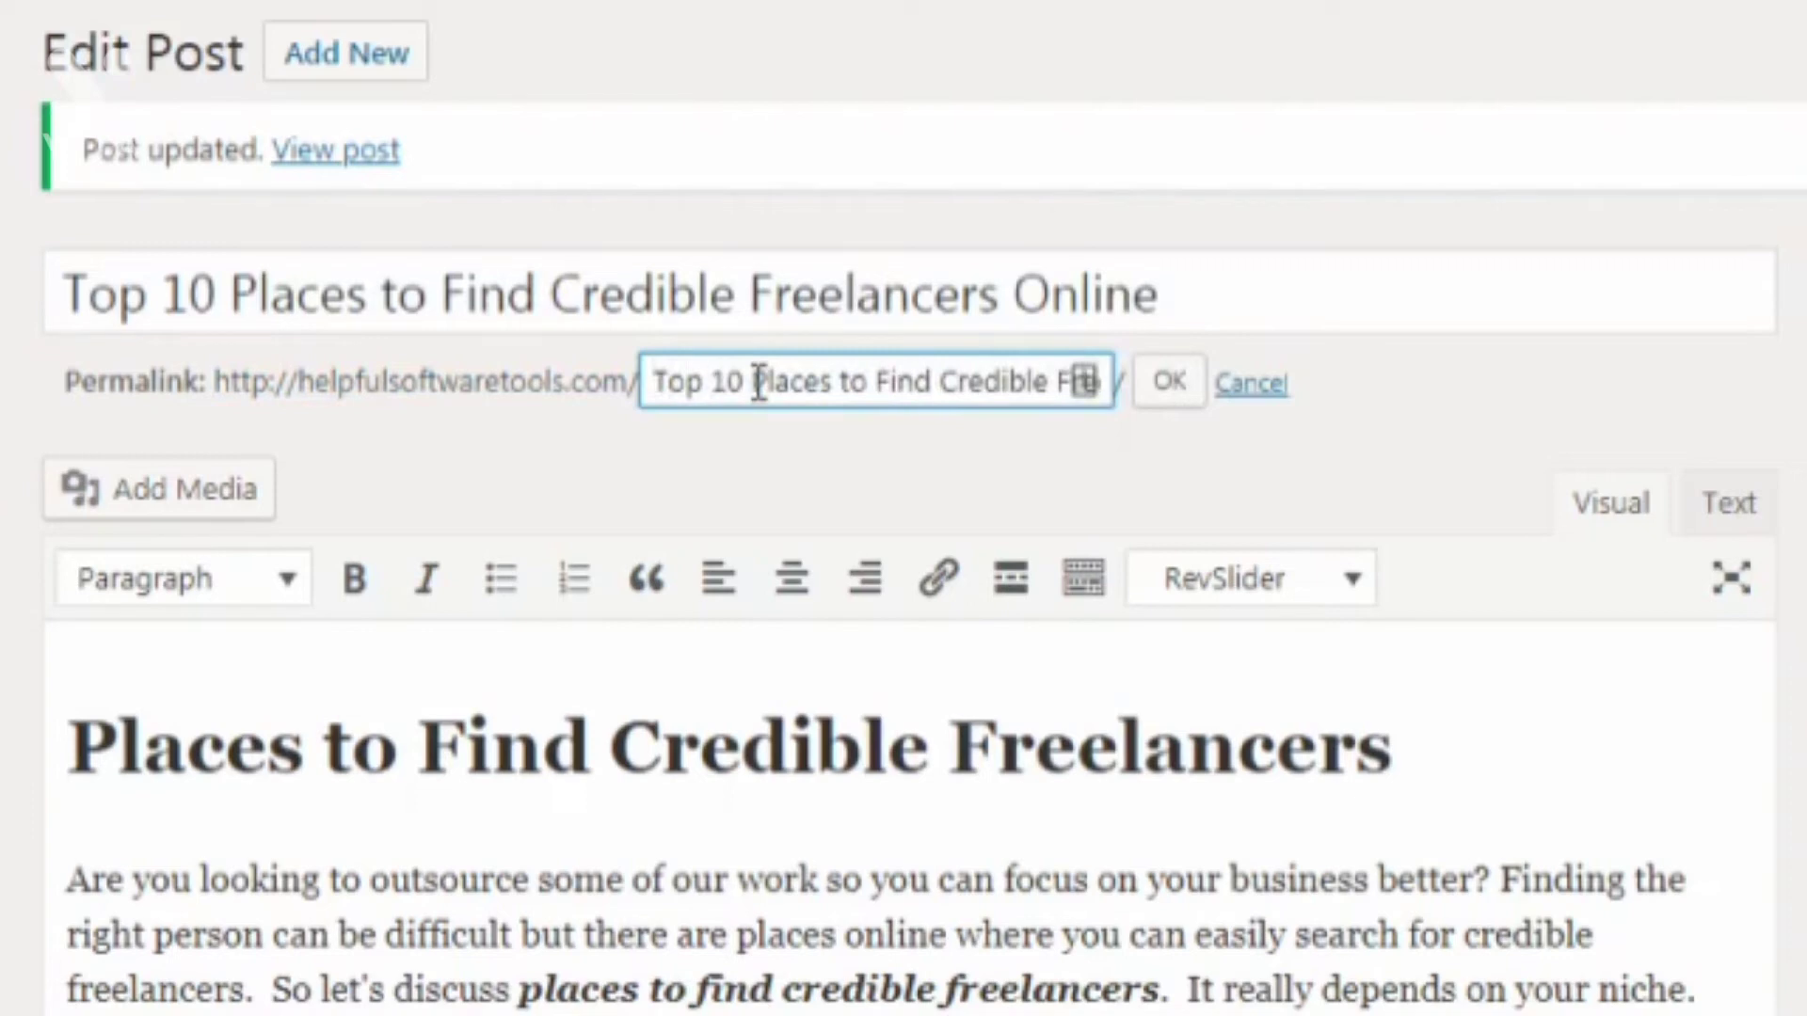
{"action": "key", "text": "BackSpace"}
{"action": "type", "text": "-"}
{"action": "key", "text": "Right"}
{"action": "key", "text": "Right"}
{"action": "key", "text": "Right"}
{"action": "key", "text": "BackSpace"}
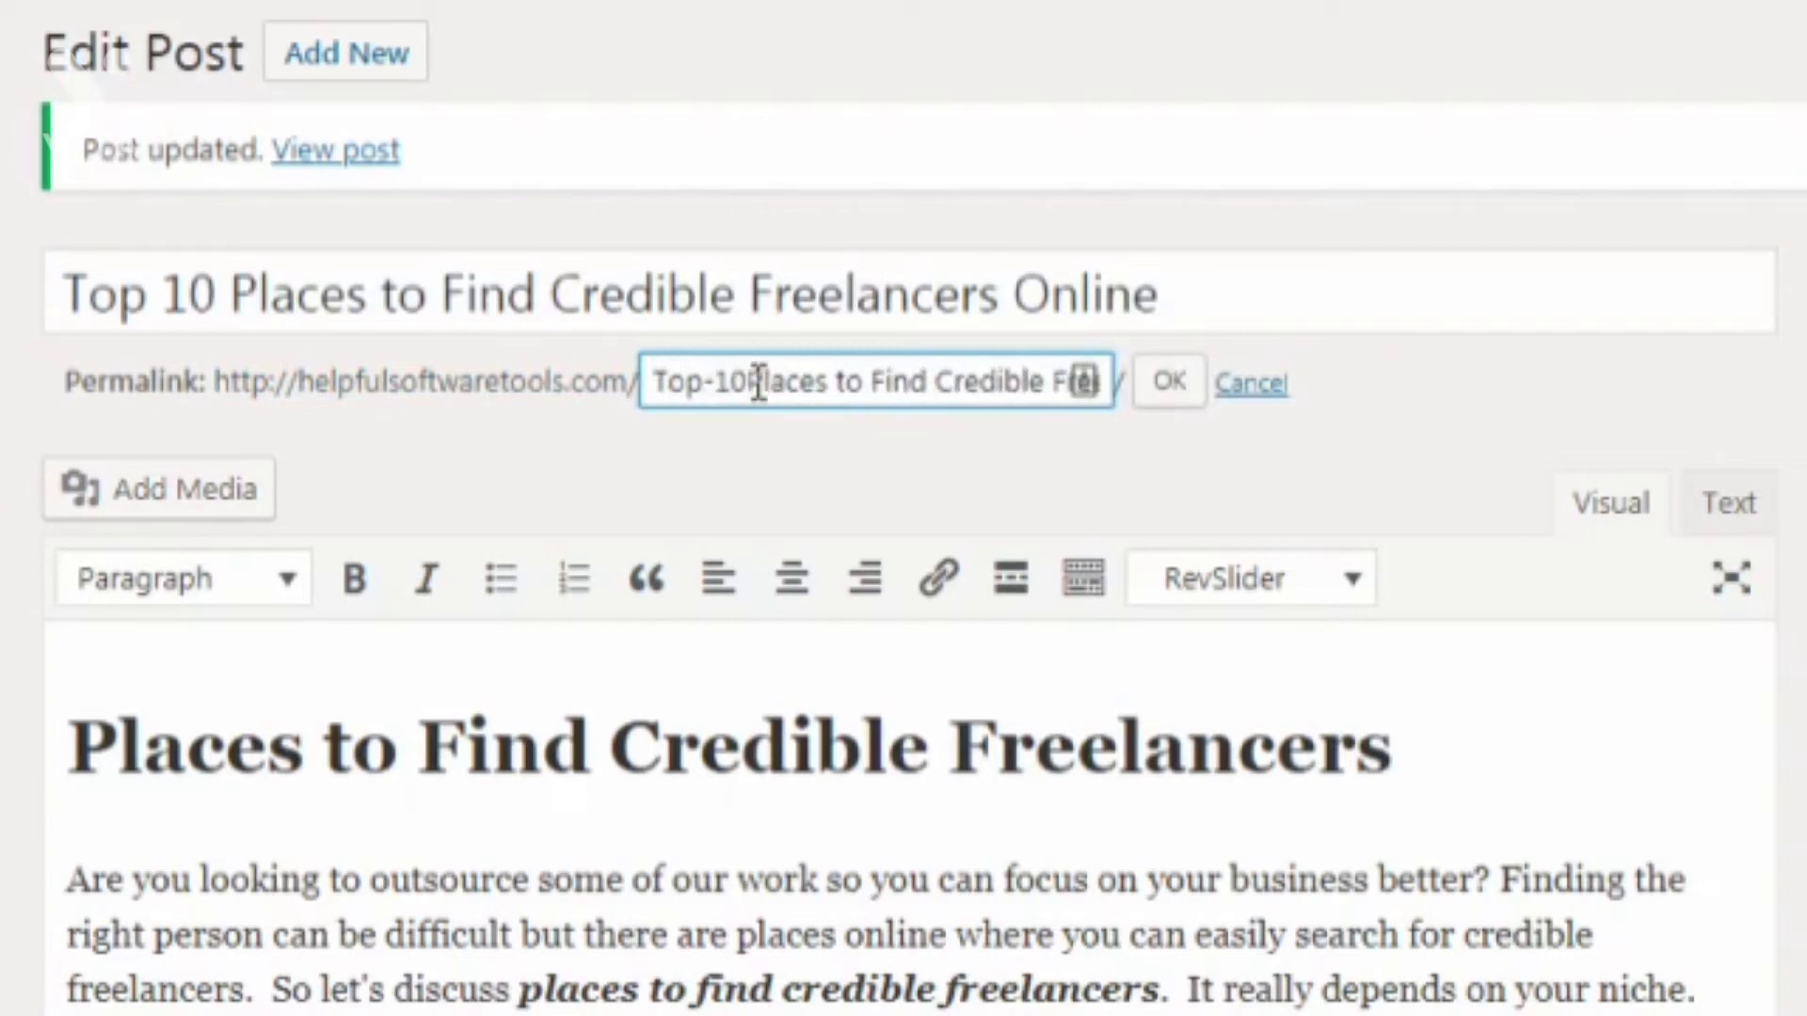
{"action": "type", "text": "-"}
{"action": "key", "text": "Right"}
{"action": "key", "text": "Right"}
{"action": "key", "text": "Right"}
{"action": "key", "text": "Right"}
{"action": "key", "text": "Right"}
{"action": "key", "text": "Right"}
{"action": "key", "text": "Right"}
{"action": "key", "text": "BackSpace"}
{"action": "type", "text": "-"}
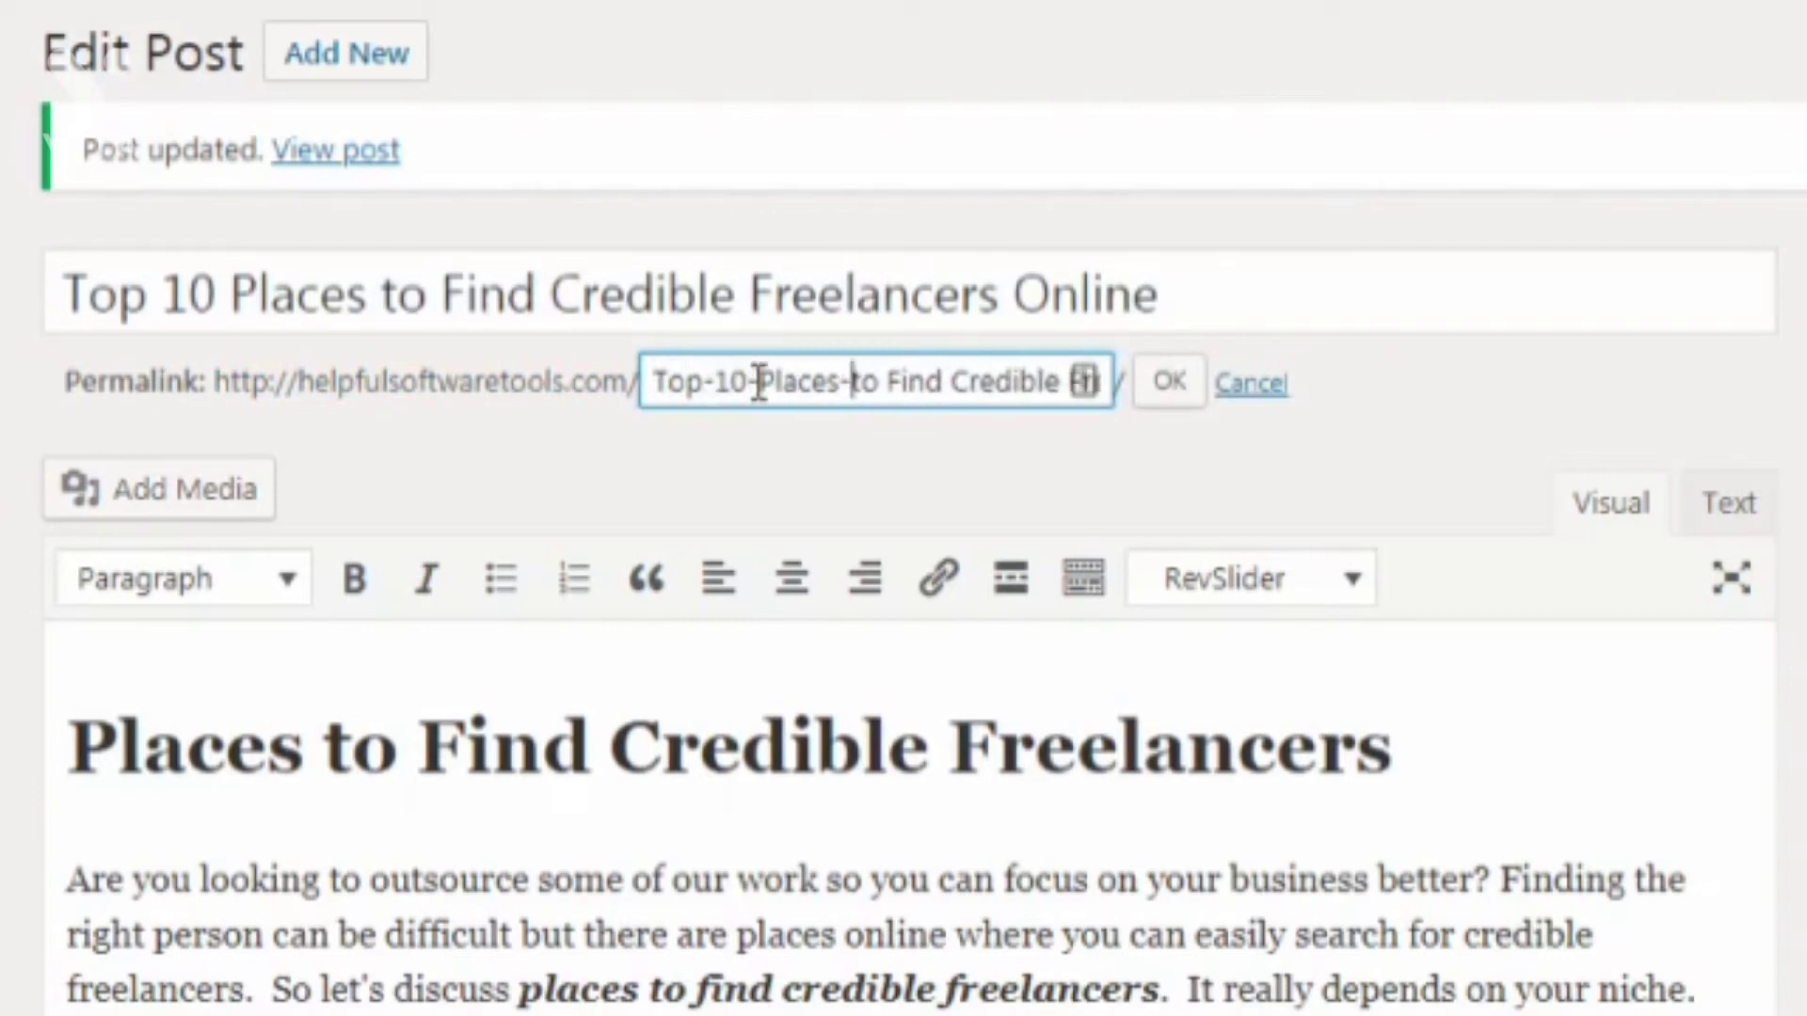
{"action": "key", "text": "Right"}
{"action": "key", "text": "Right"}
{"action": "key", "text": "BackSpace"}
{"action": "type", "text": "-"}
{"action": "key", "text": "Right"}
{"action": "key", "text": "Right"}
{"action": "key", "text": "Right"}
{"action": "key", "text": "Right"}
{"action": "key", "text": "BackSpace"}
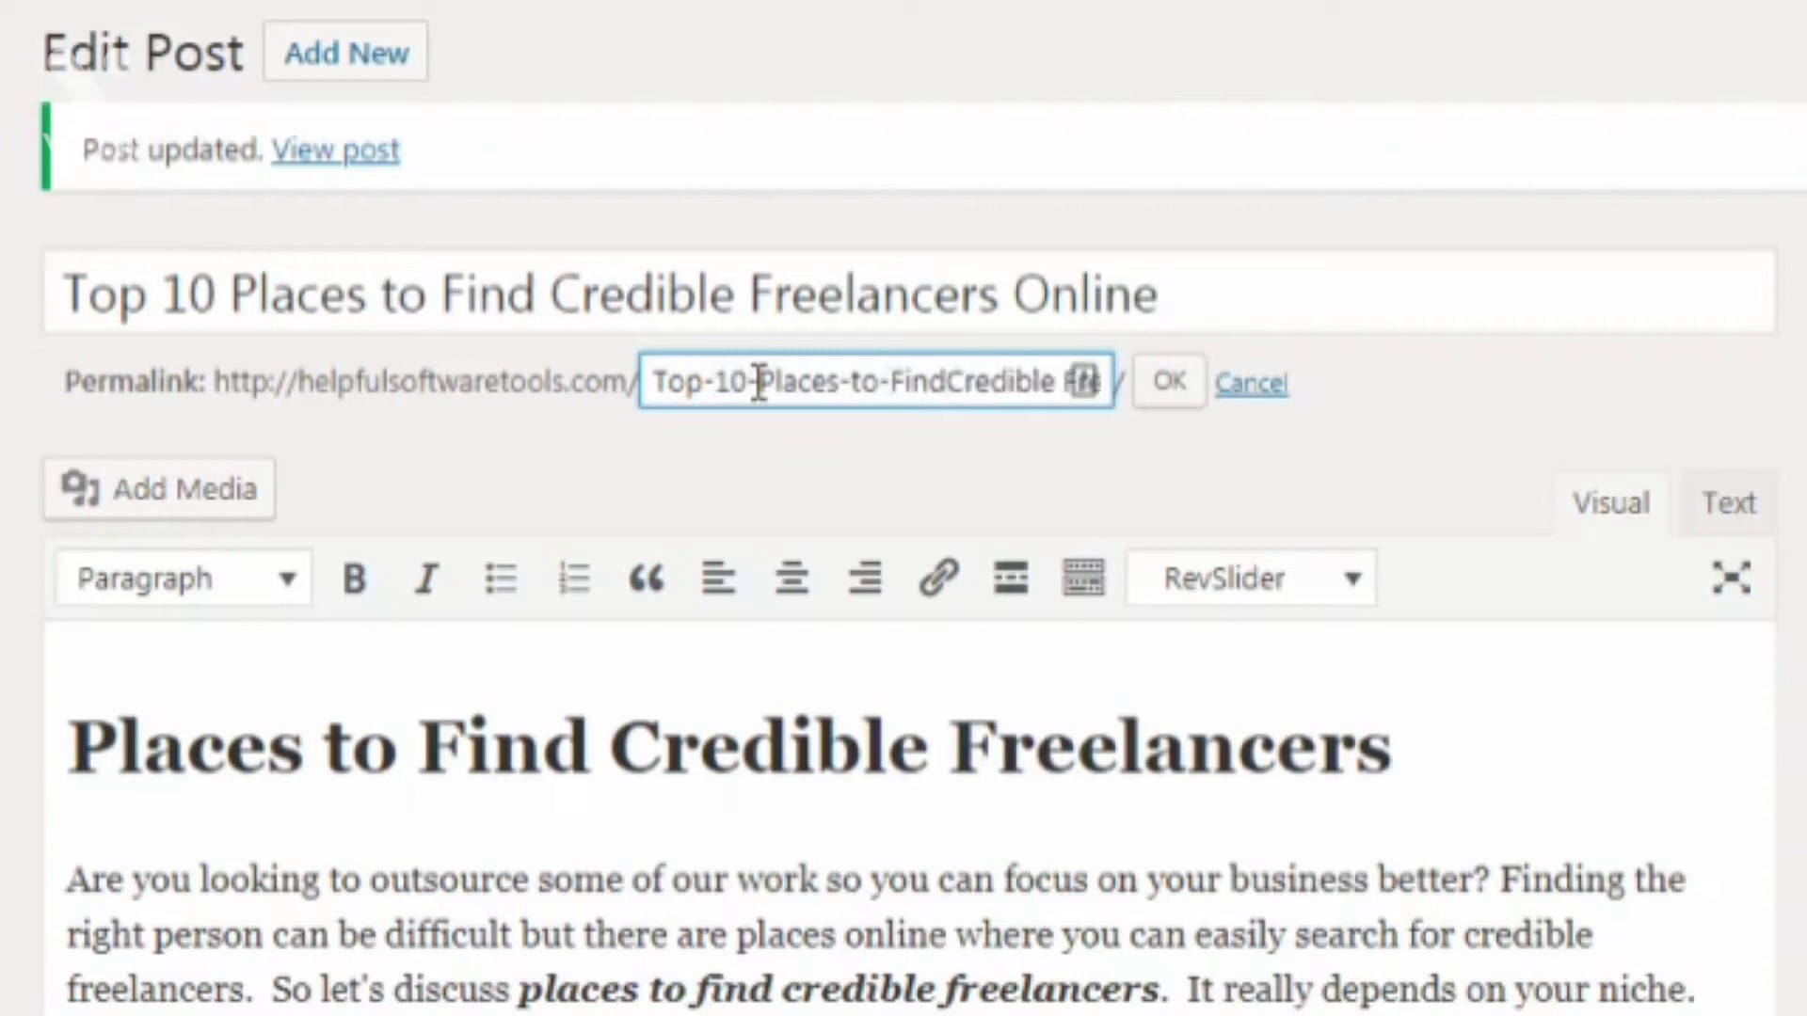
{"action": "type", "text": "-"}
Step: Hyphenate the rest of the permalink slug as "Credible-Freelancers-Online" and save the new permalink
{"action": "key", "text": "Right"}
{"action": "key", "text": "Right"}
{"action": "key", "text": "Right"}
{"action": "key", "text": "Right"}
{"action": "key", "text": "Right"}
{"action": "key", "text": "Right"}
{"action": "key", "text": "Right"}
{"action": "key", "text": "Right"}
{"action": "key", "text": "Right"}
{"action": "key", "text": "Right"}
{"action": "key", "text": "Right"}
{"action": "key", "text": "Right"}
{"action": "key", "text": "Right"}
{"action": "key", "text": "Right"}
{"action": "key", "text": "Right"}
{"action": "key", "text": "Right"}
{"action": "key", "text": "Right"}
{"action": "key", "text": "Right"}
{"action": "key", "text": "Right"}
{"action": "key", "text": "Right"}
{"action": "key", "text": "Right"}
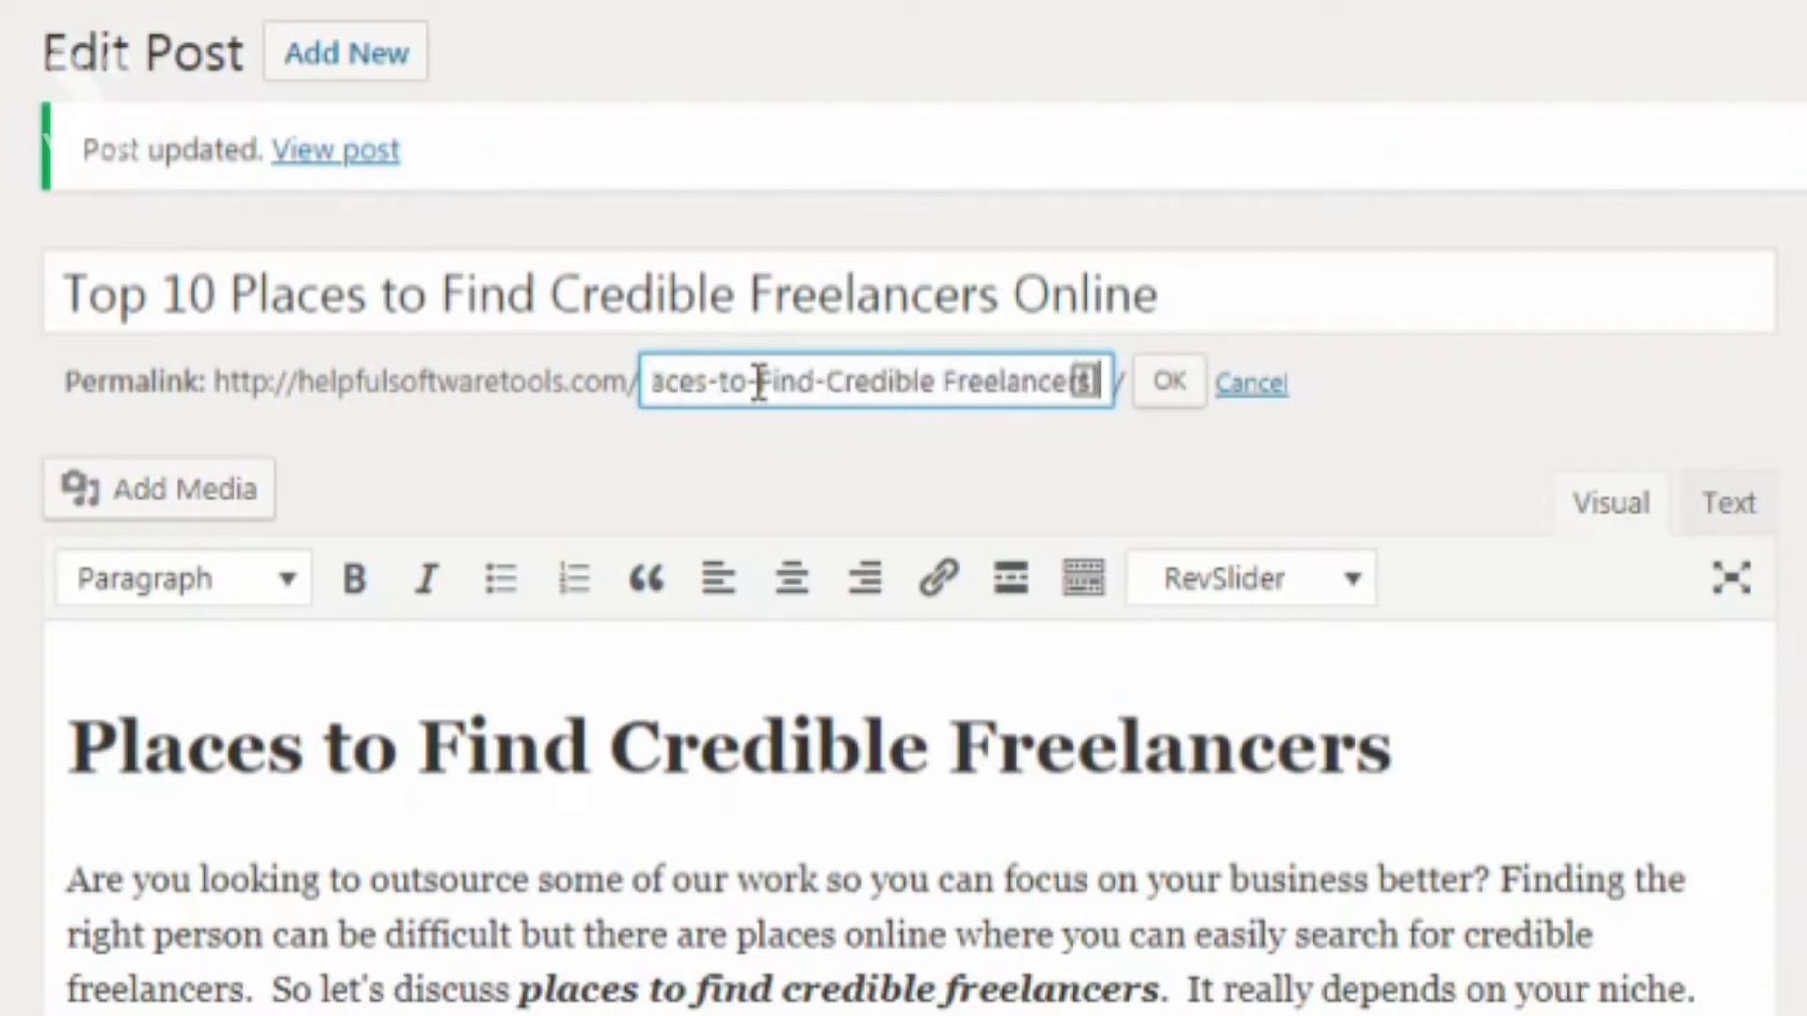
{"action": "key", "text": "BackSpace"}
{"action": "type", "text": "-Onli"}
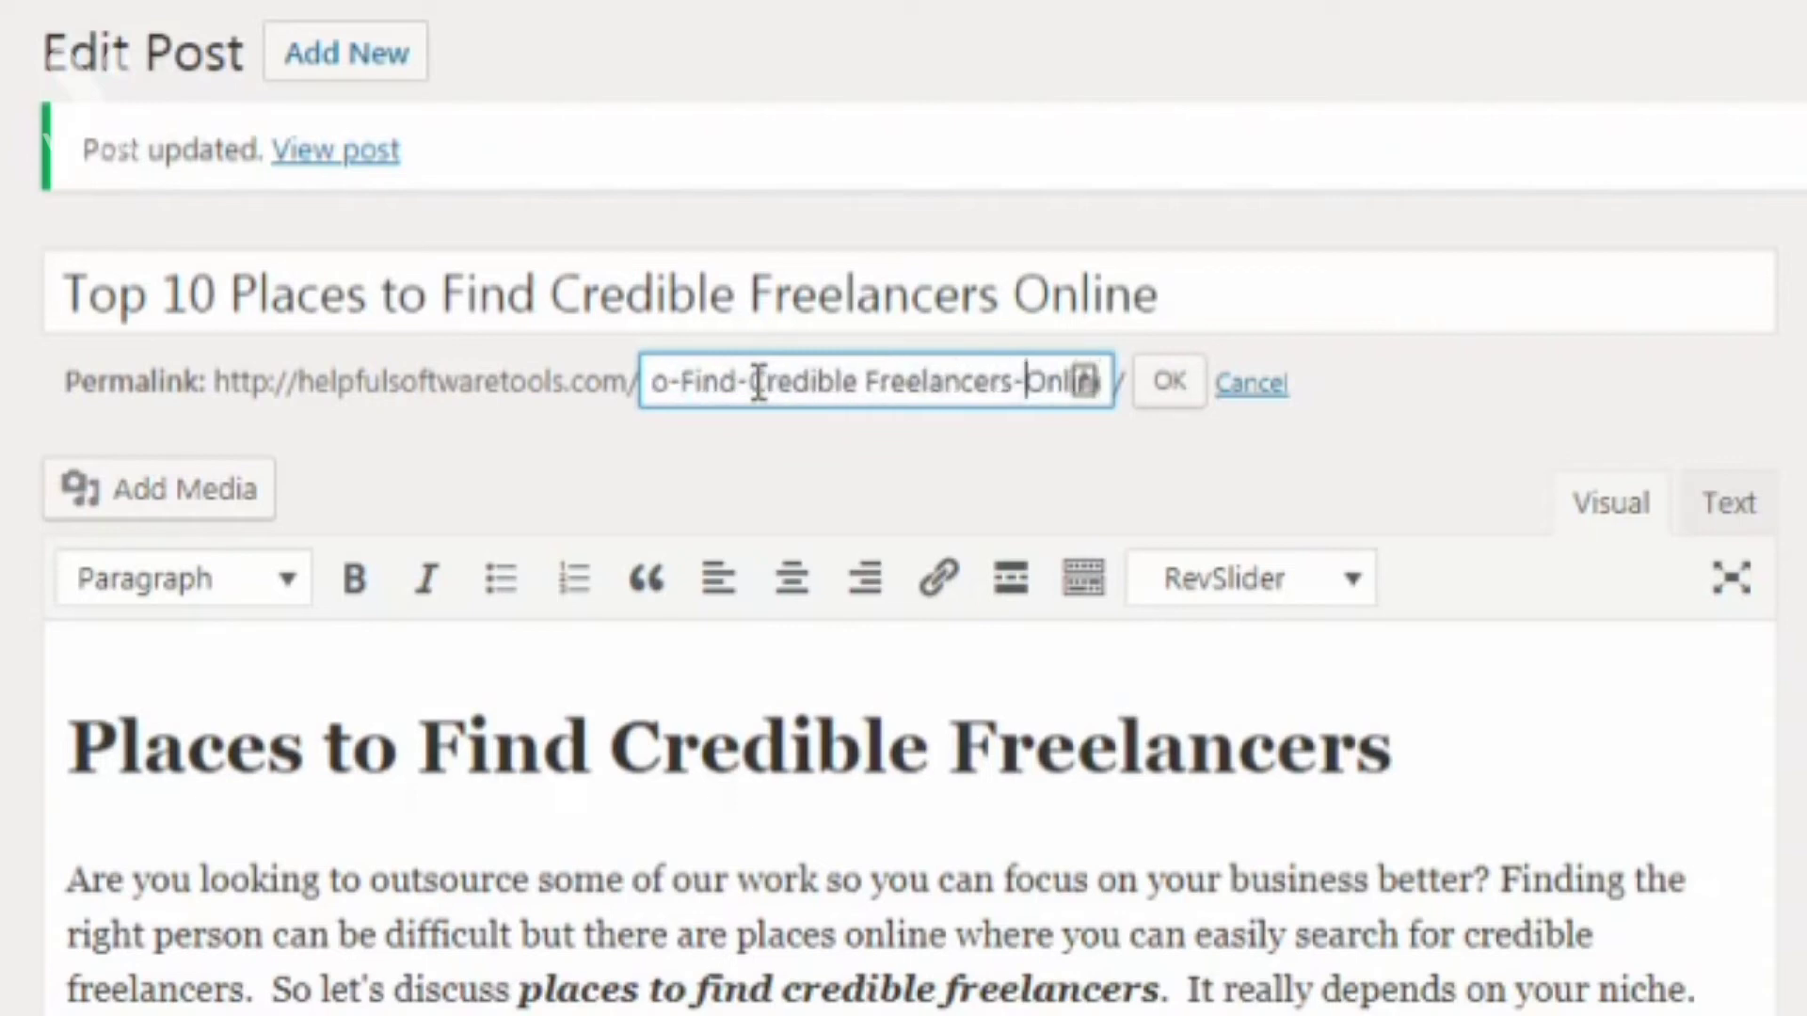
{"action": "key", "text": "Left"}
{"action": "key", "text": "Left"}
{"action": "key", "text": "Left"}
{"action": "key", "text": "Left"}
{"action": "key", "text": "Left"}
{"action": "key", "text": "Left"}
{"action": "key", "text": "Left"}
{"action": "key", "text": "Left"}
{"action": "key", "text": "Left"}
{"action": "key", "text": "Left"}
{"action": "key", "text": "Left"}
{"action": "key", "text": "Left"}
{"action": "key", "text": "BackSpace"}
{"action": "type", "text": "-"}
{"action": "key", "text": "Left"}
{"action": "key", "text": "Left"}
{"action": "key", "text": "Left"}
{"action": "key", "text": "Left"}
{"action": "key", "text": "Left"}
{"action": "key", "text": "Left"}
{"action": "key", "text": "Left"}
{"action": "key", "text": "Left"}
{"action": "key", "text": "Left"}
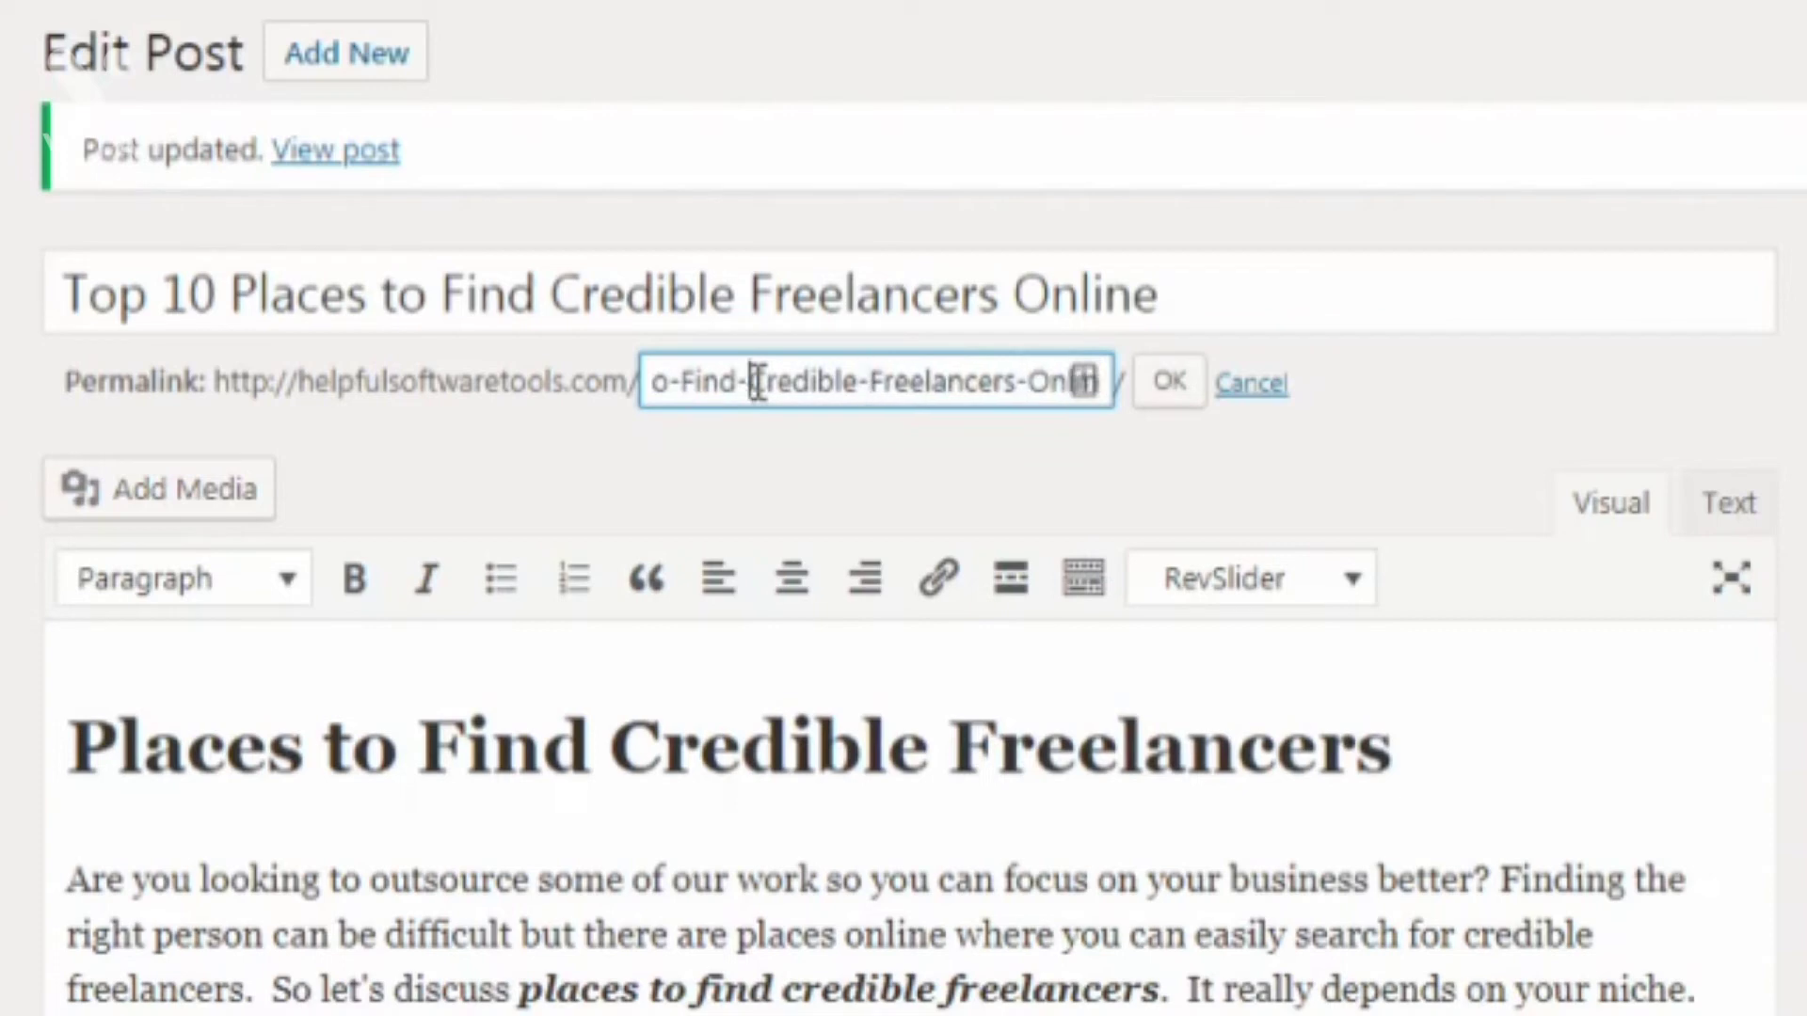
{"action": "key", "text": "BackSpace"}
{"action": "type", "text": "-"}
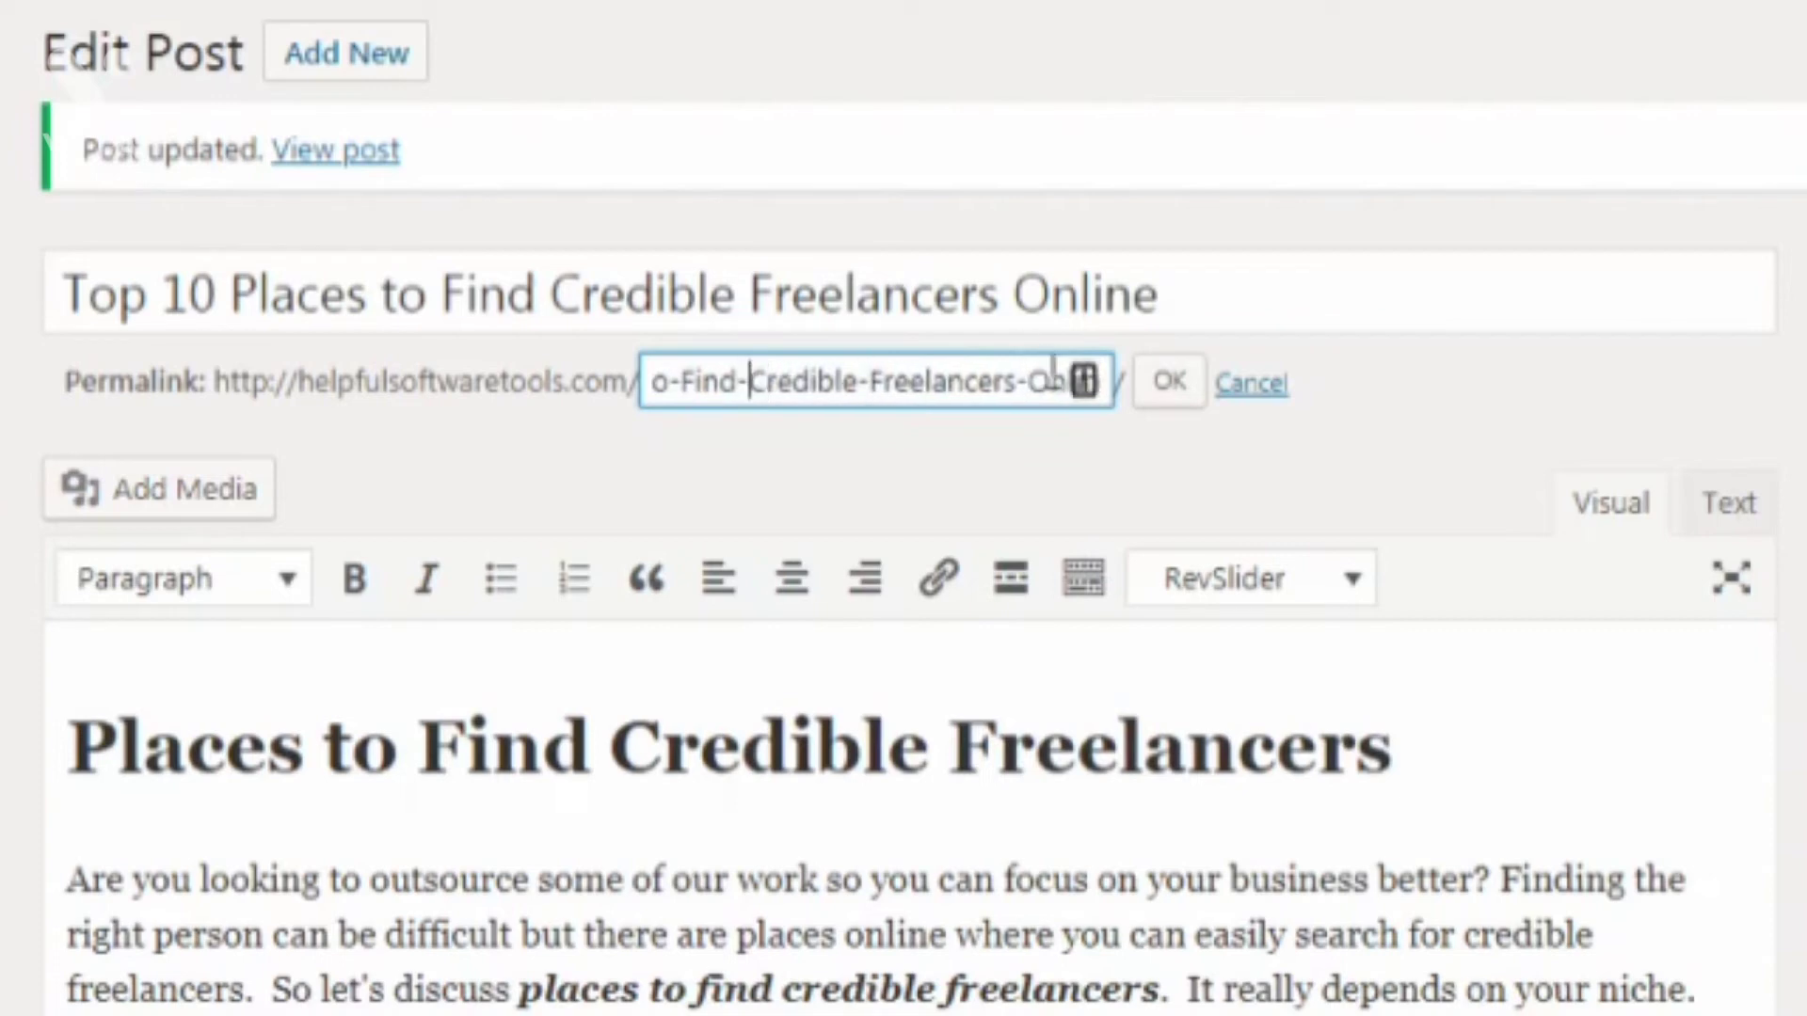
{"action": "left_click", "coordinate": [1167, 390]}
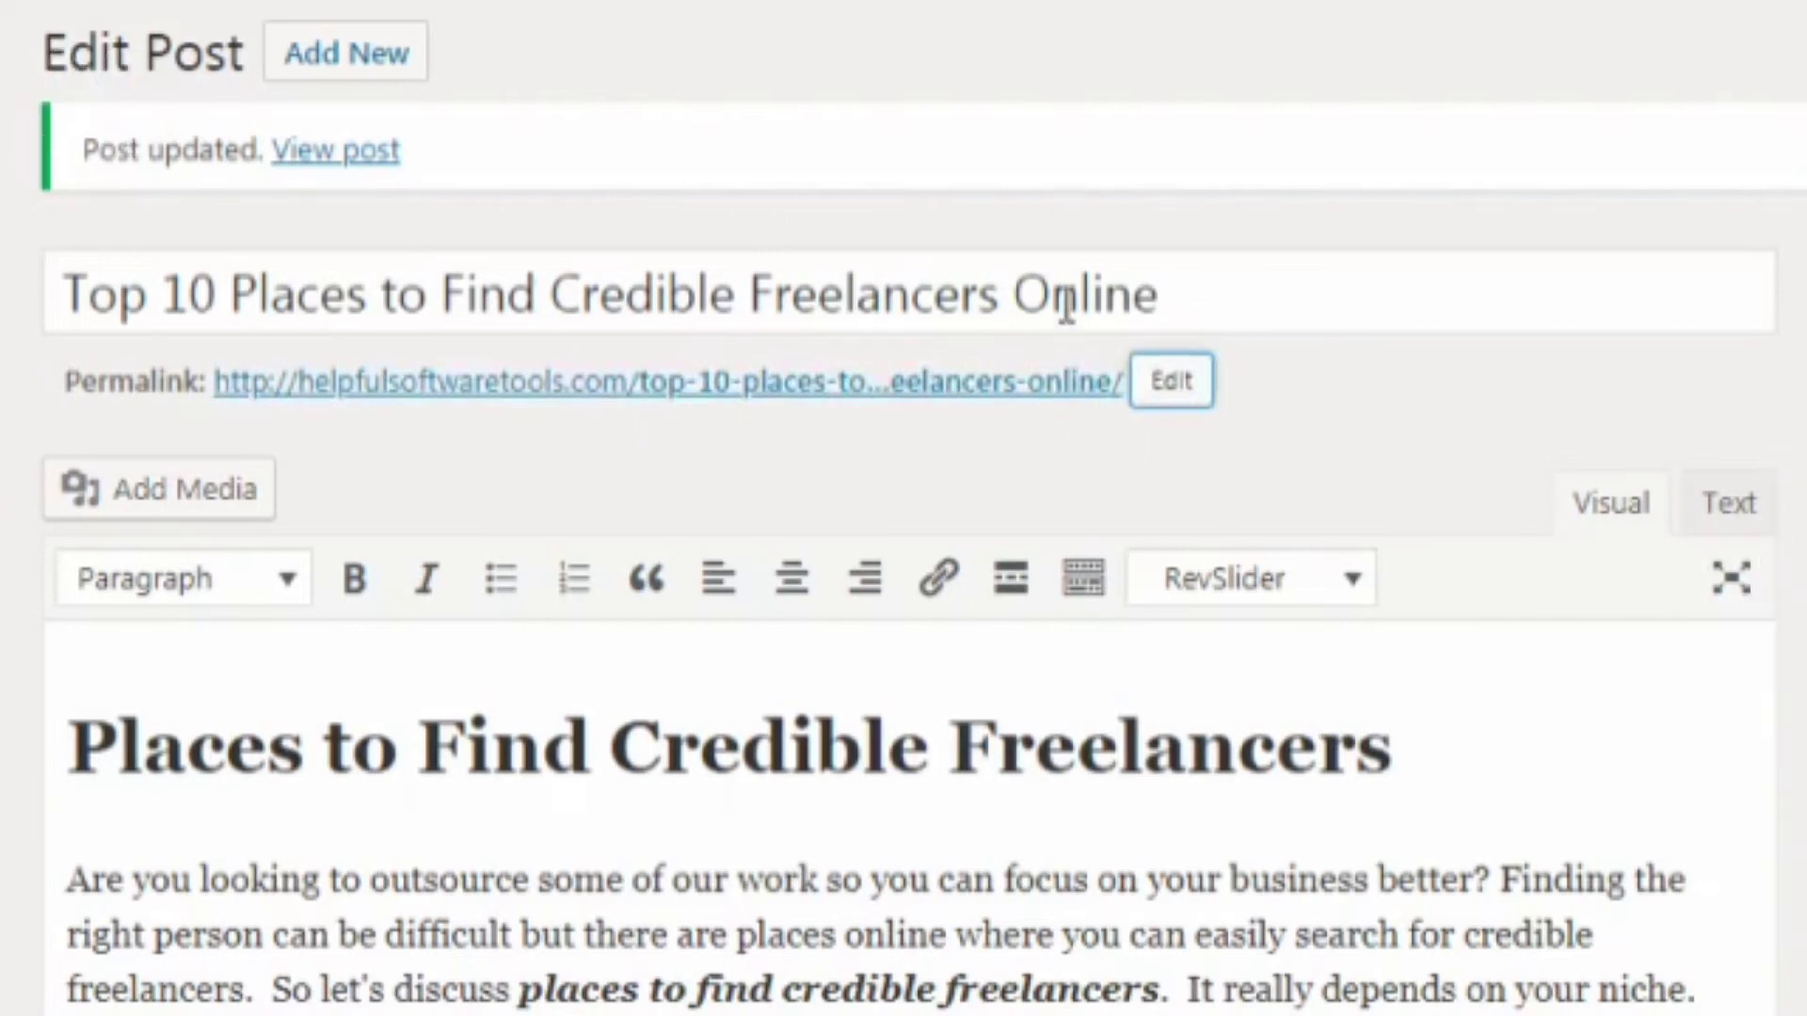
Step: Examine the keyword wording in the post title and the introductory paragraph below the heading
{"action": "left_click_drag", "start_coordinate": [1206, 299], "coordinate": [56, 297]}
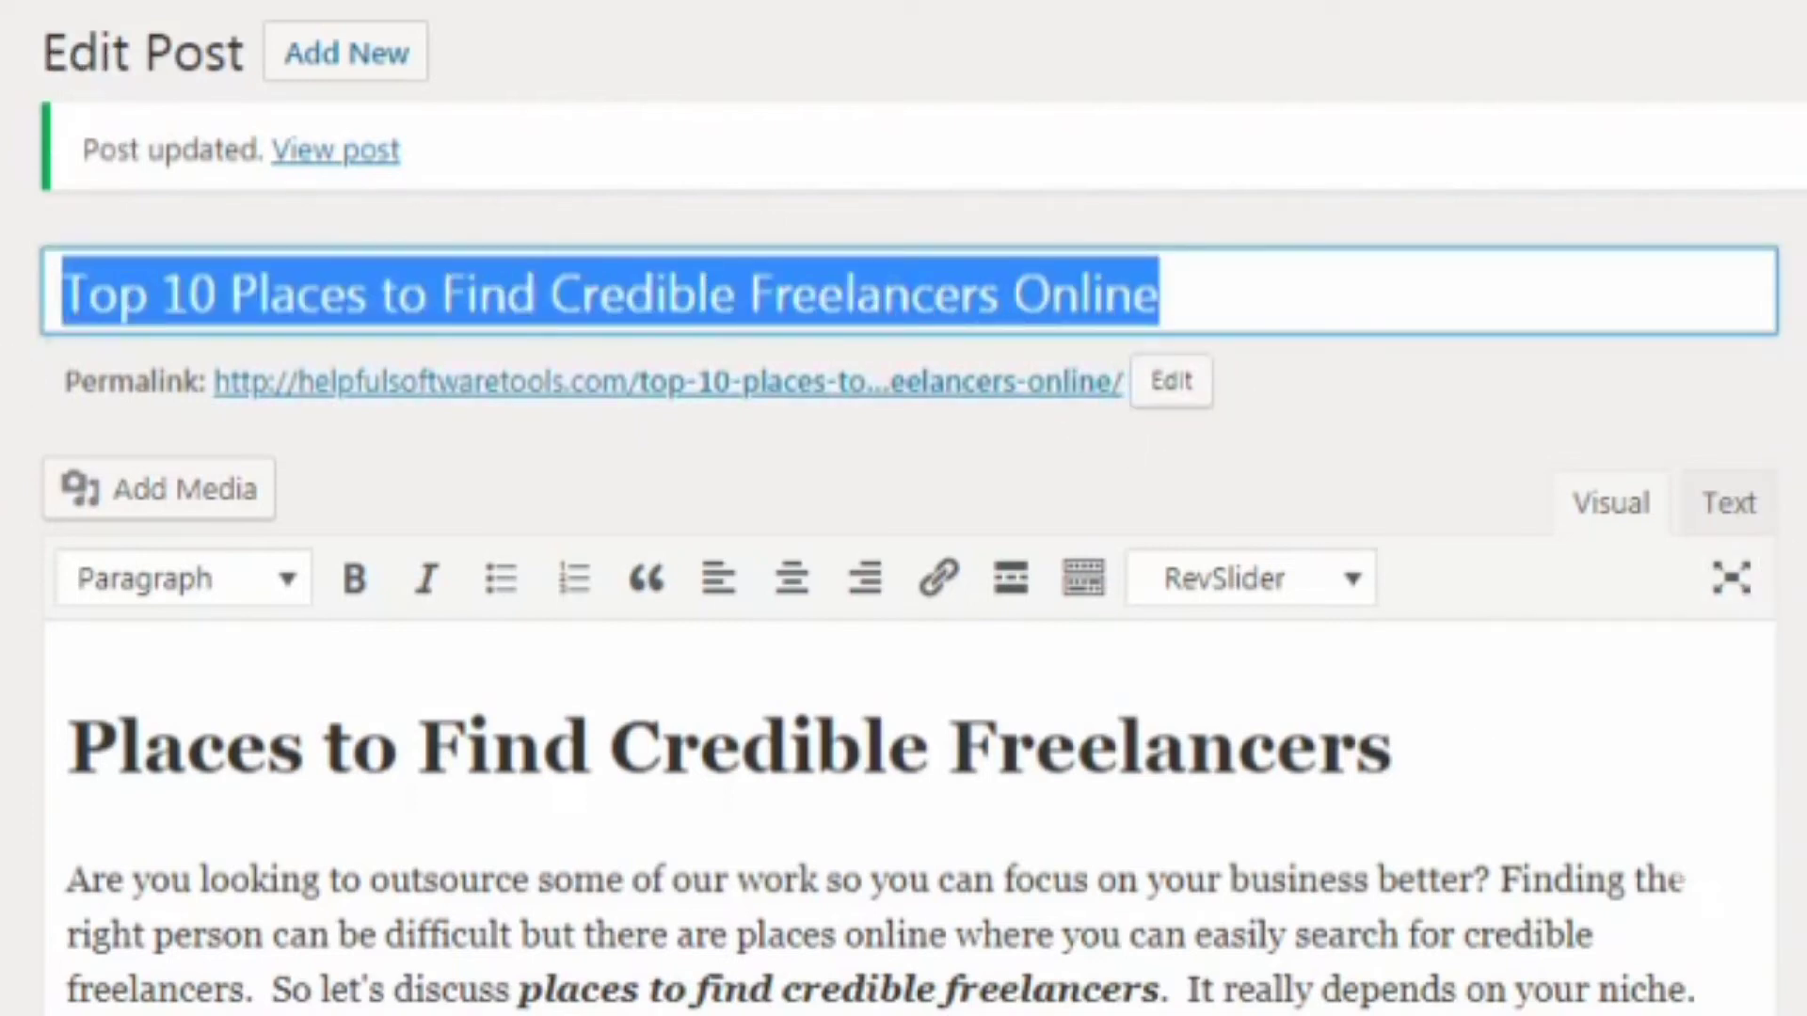
{"action": "left_click", "coordinate": [261, 292]}
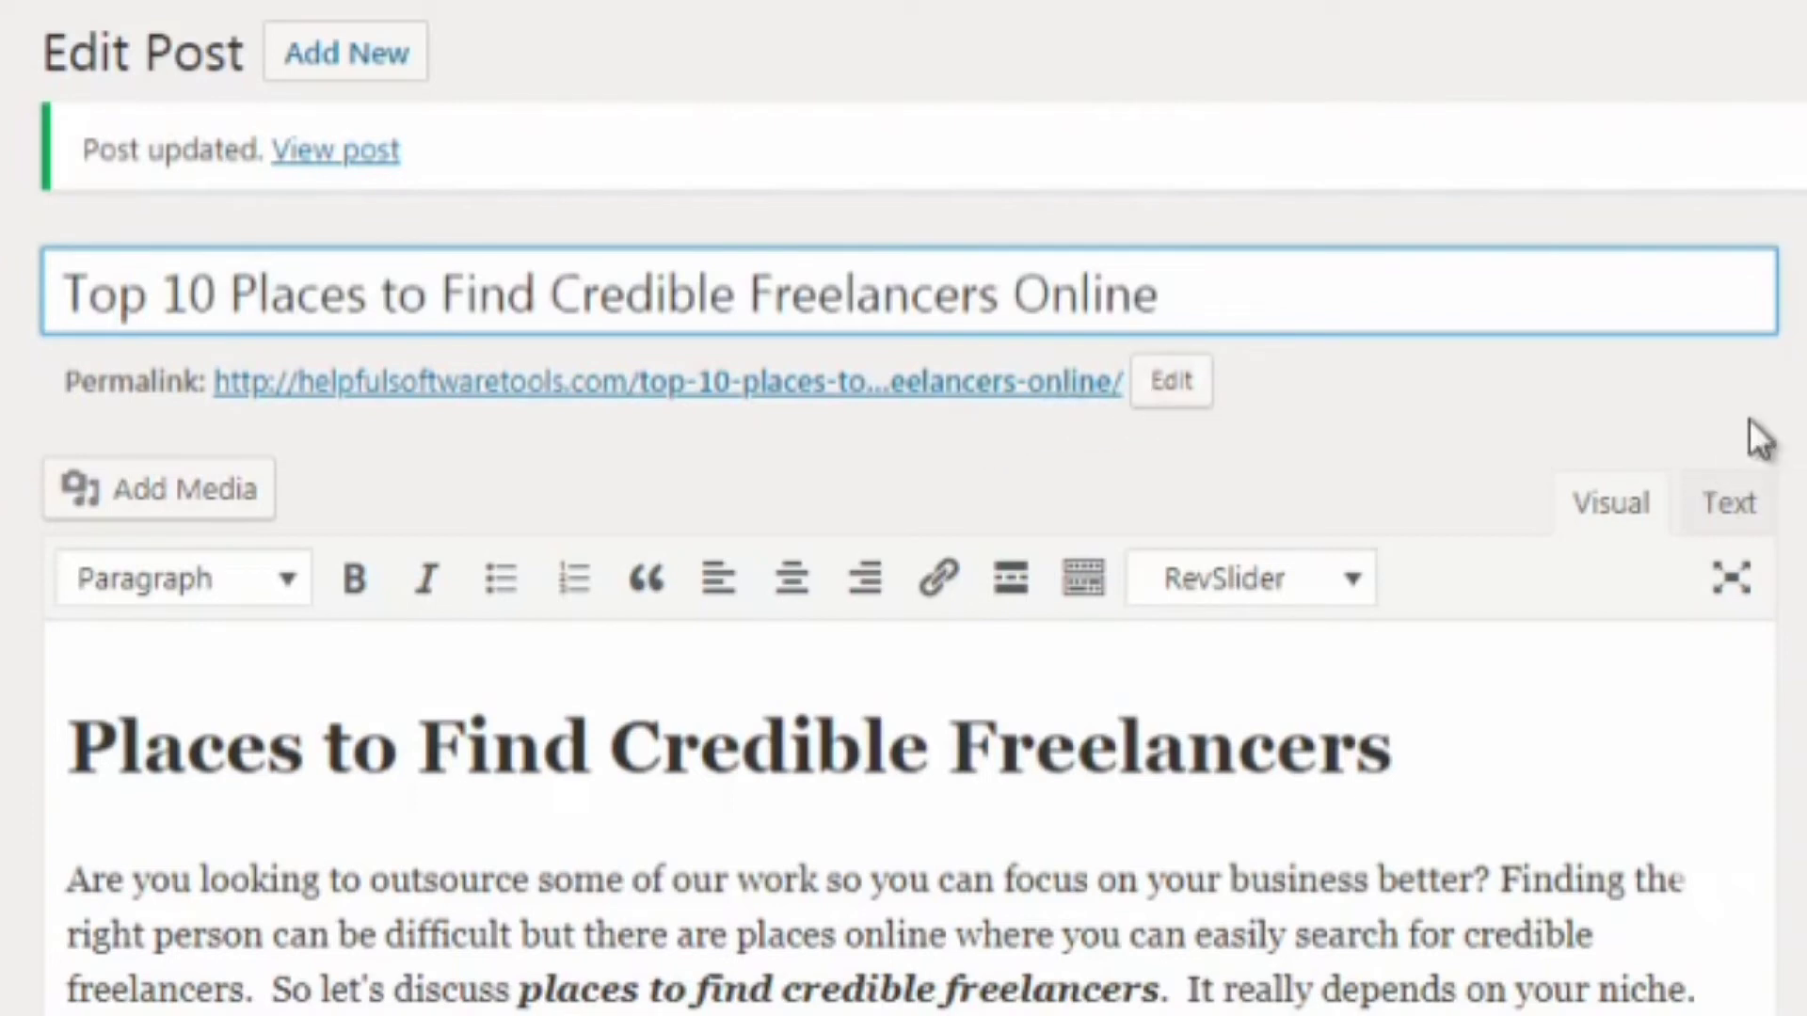
{"action": "left_click", "coordinate": [1801, 415]}
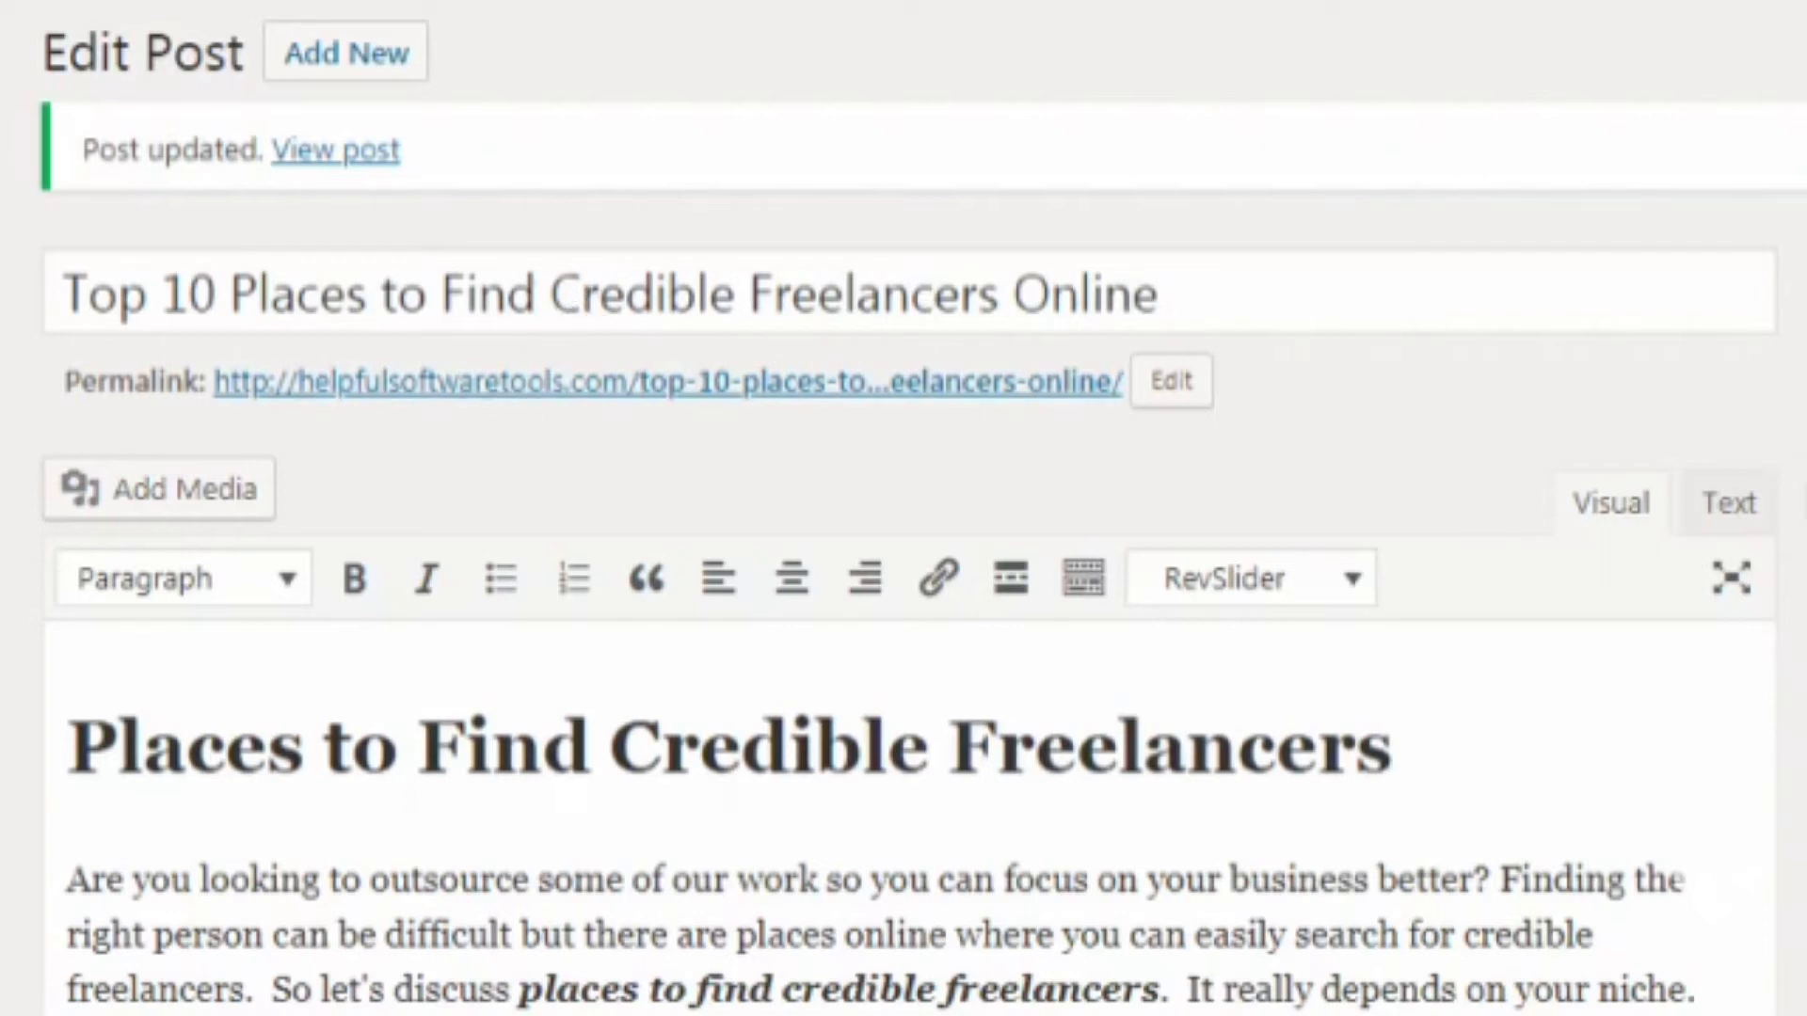
{"action": "left_click", "coordinate": [278, 282]}
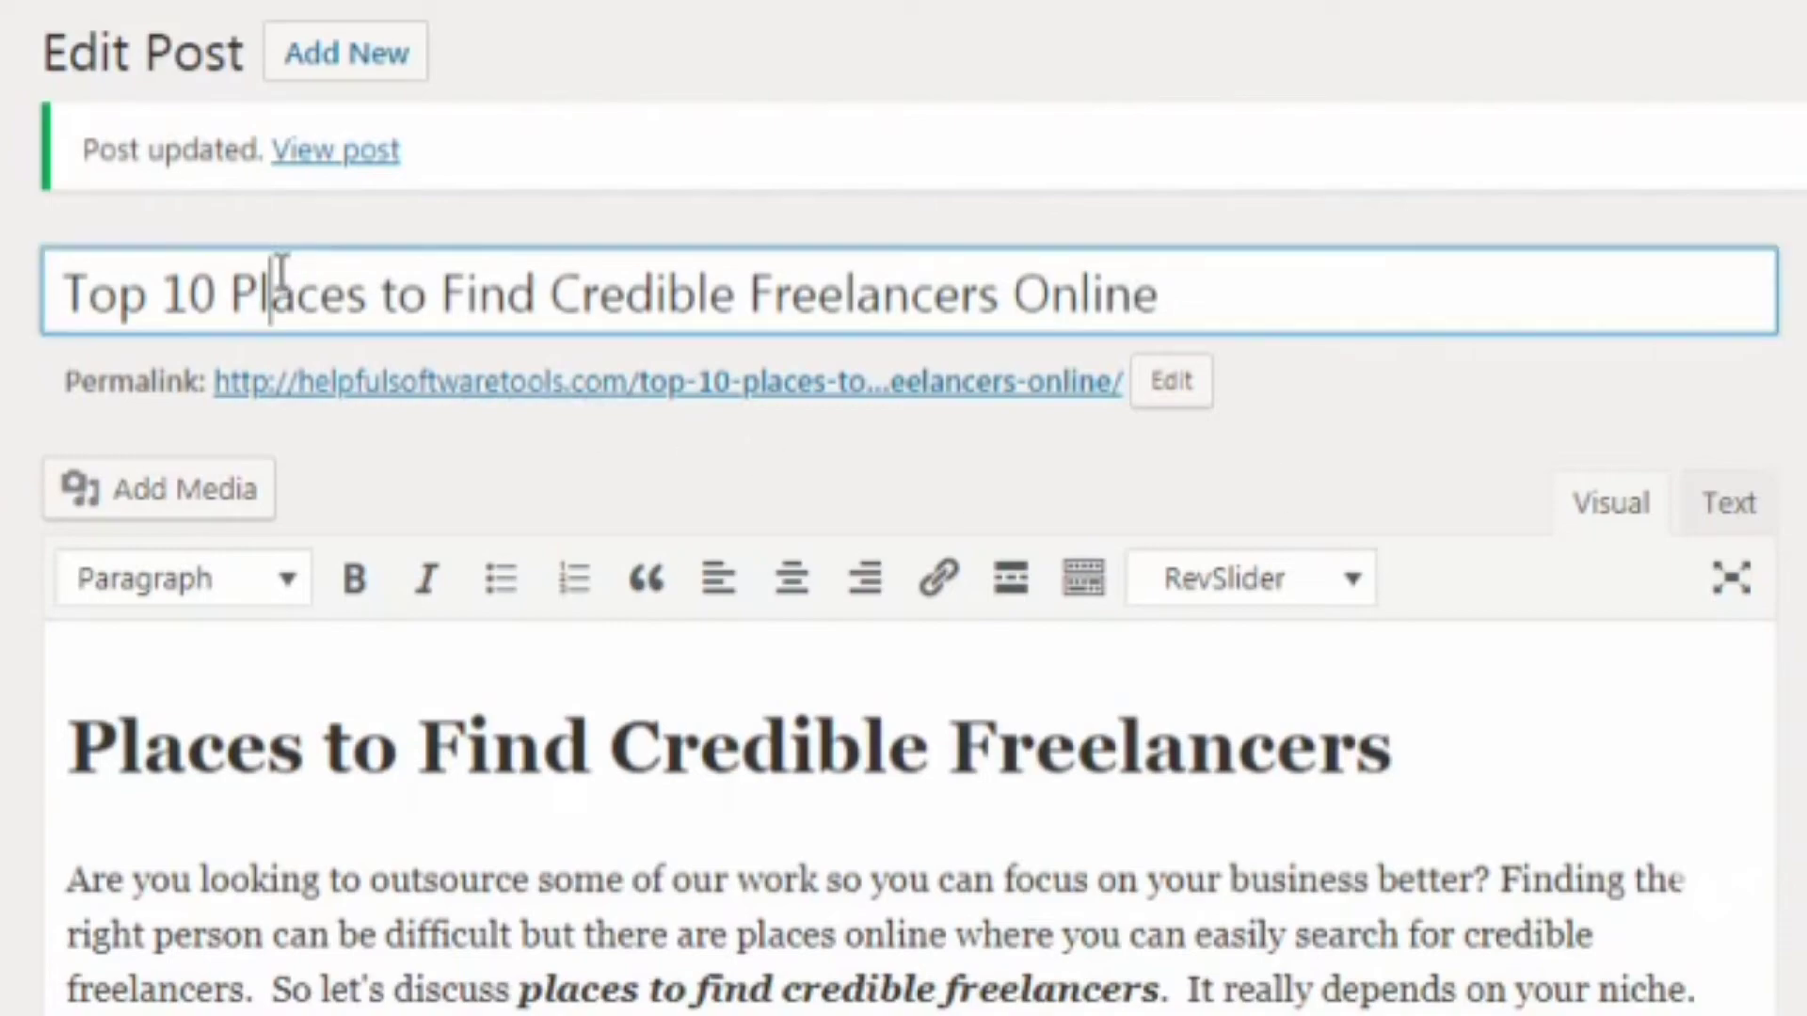
{"action": "scroll", "coordinate": [476, 521], "scroll_direction": "down", "scroll_amount": 3}
{"action": "triple_click", "coordinate": [1599, 651]}
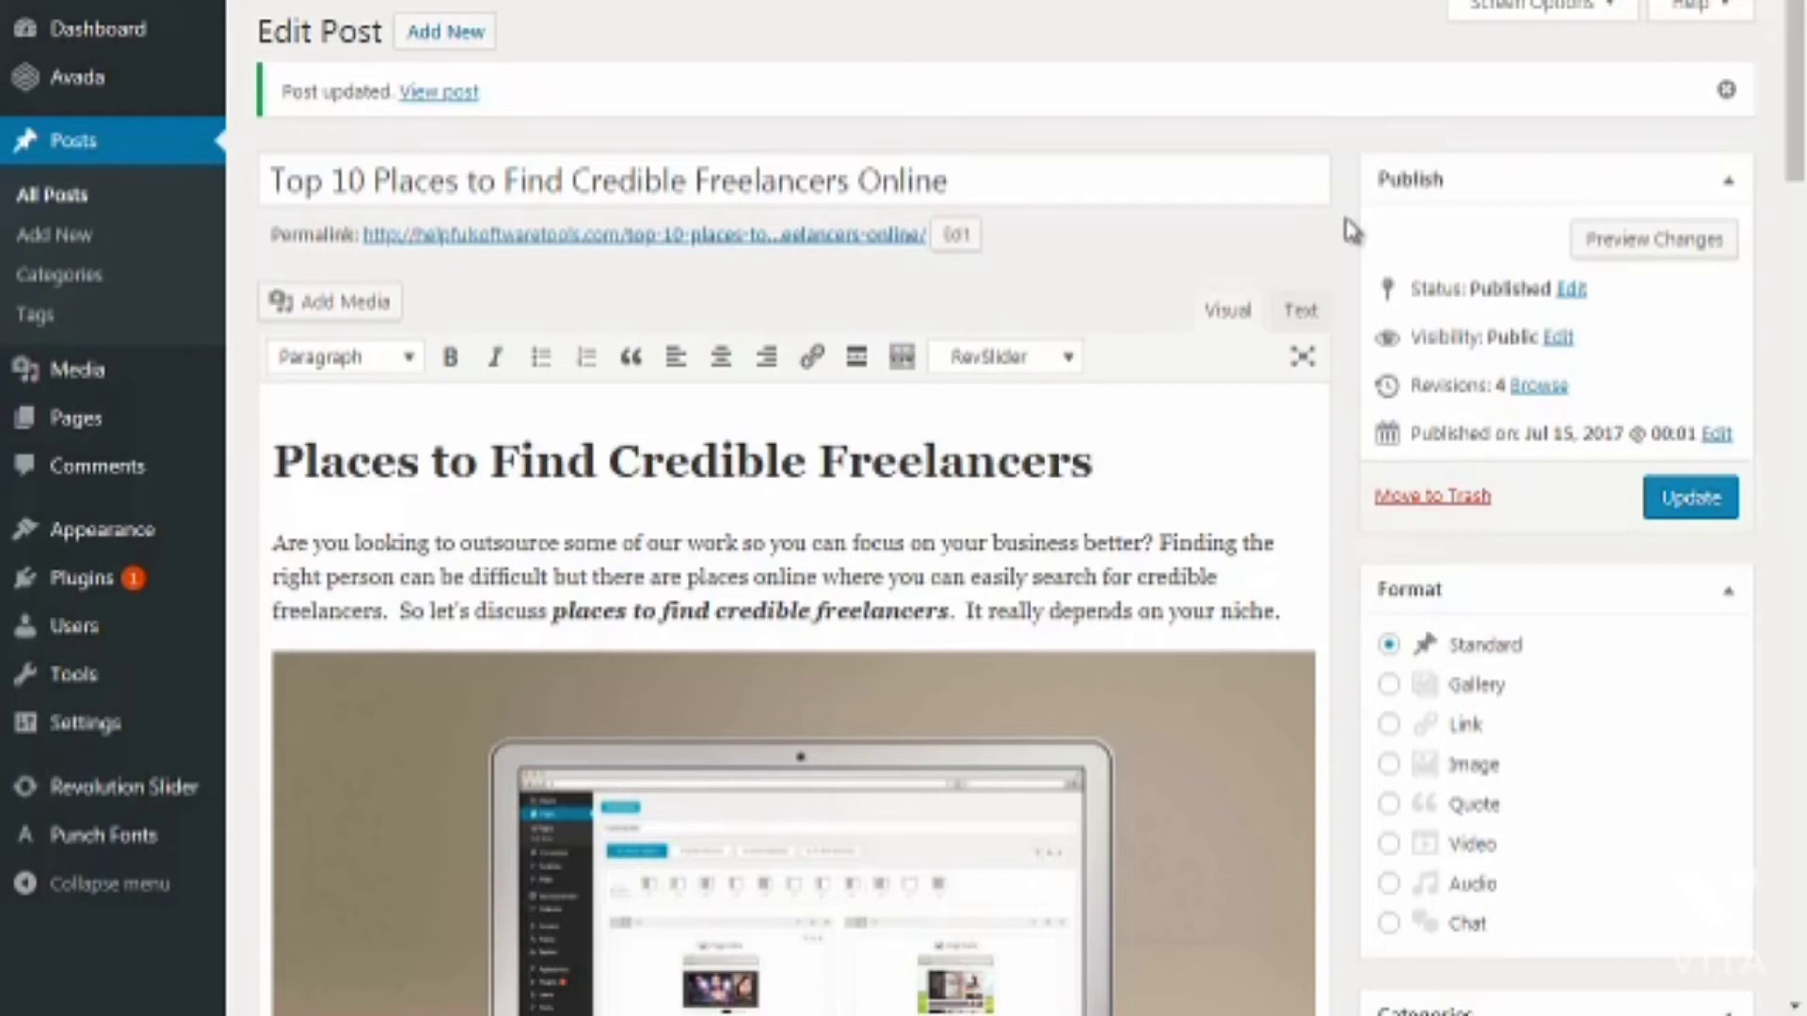
{"action": "double_click", "coordinate": [767, 179]}
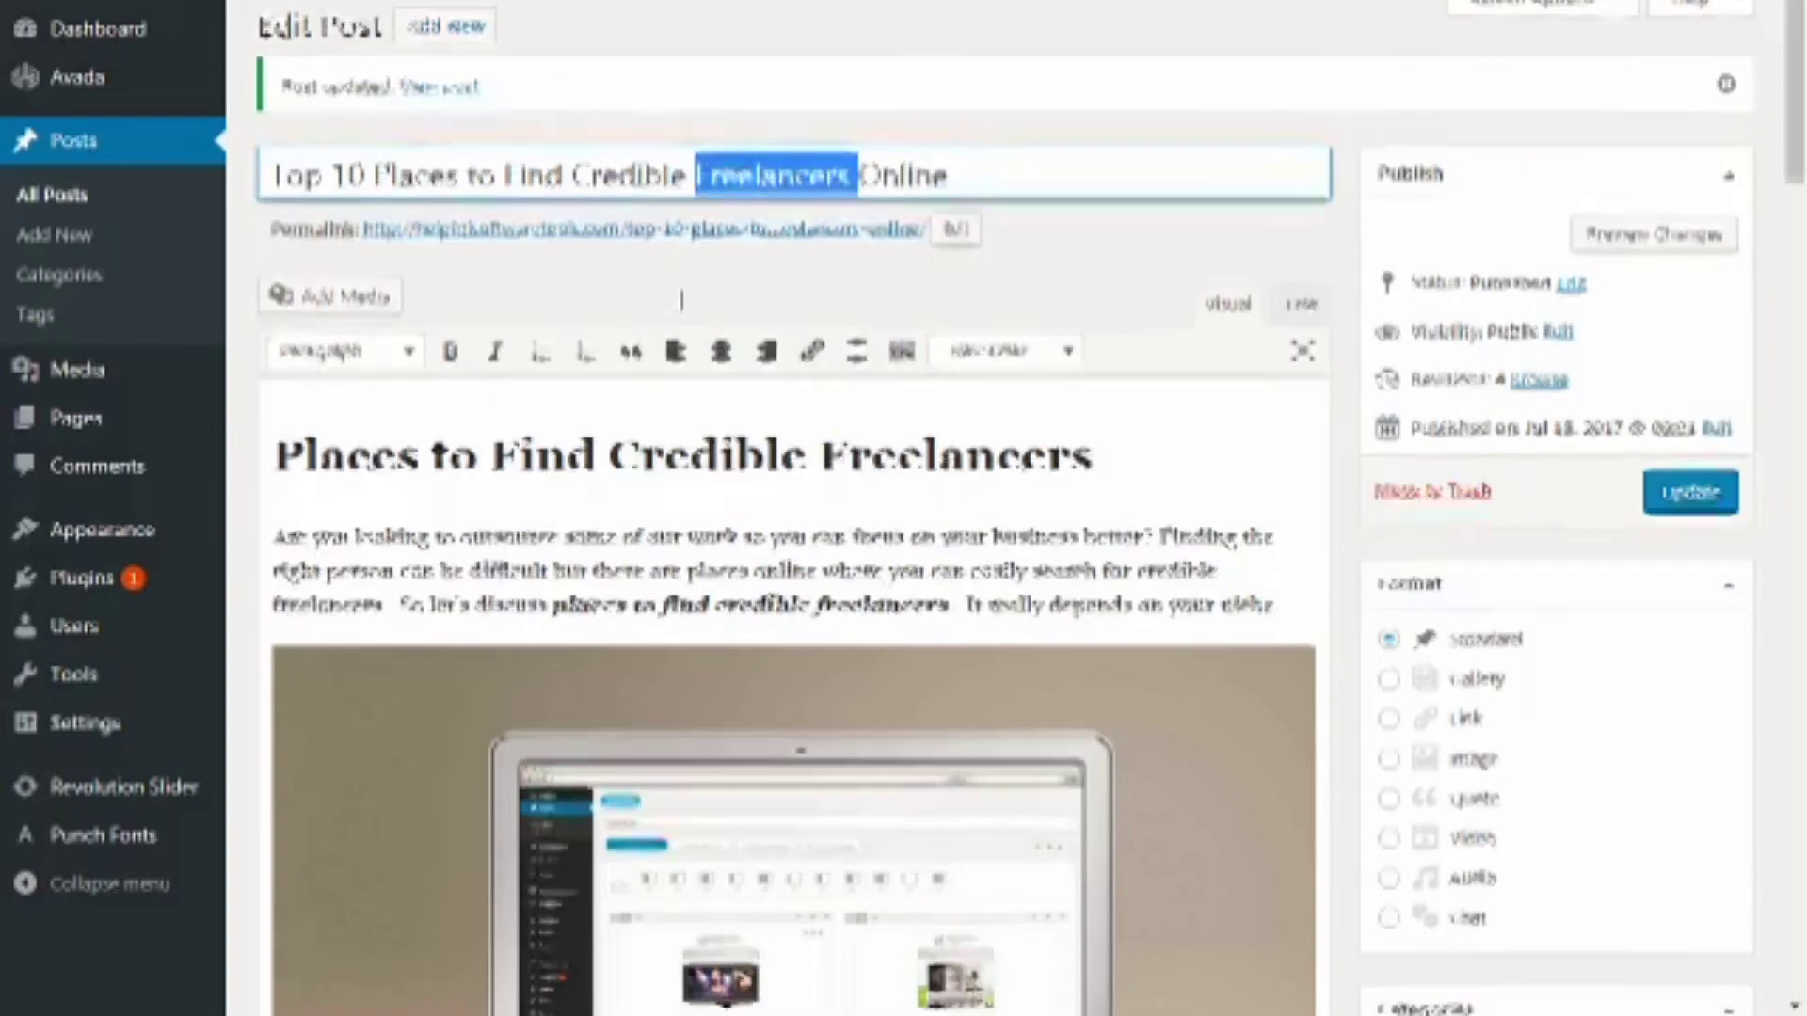
{"action": "scroll", "coordinate": [681, 299], "scroll_direction": "down", "scroll_amount": 2}
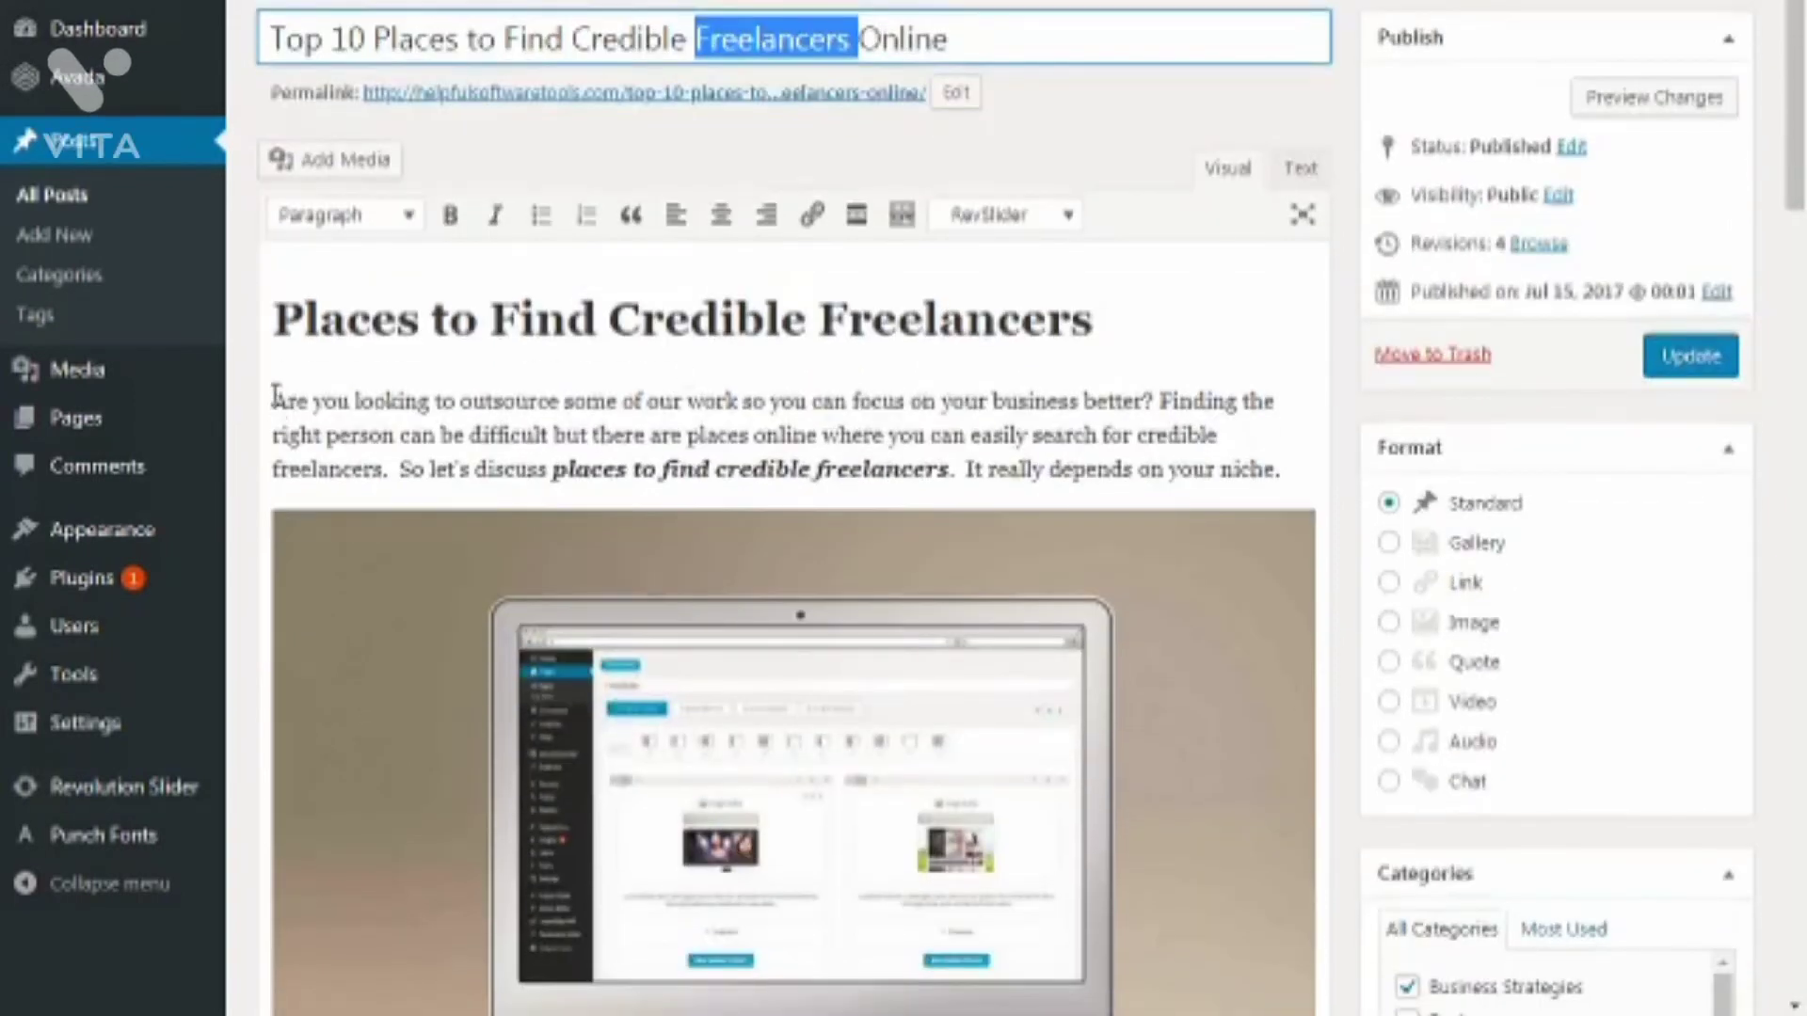
{"action": "left_click_drag", "start_coordinate": [275, 398], "coordinate": [1306, 461]}
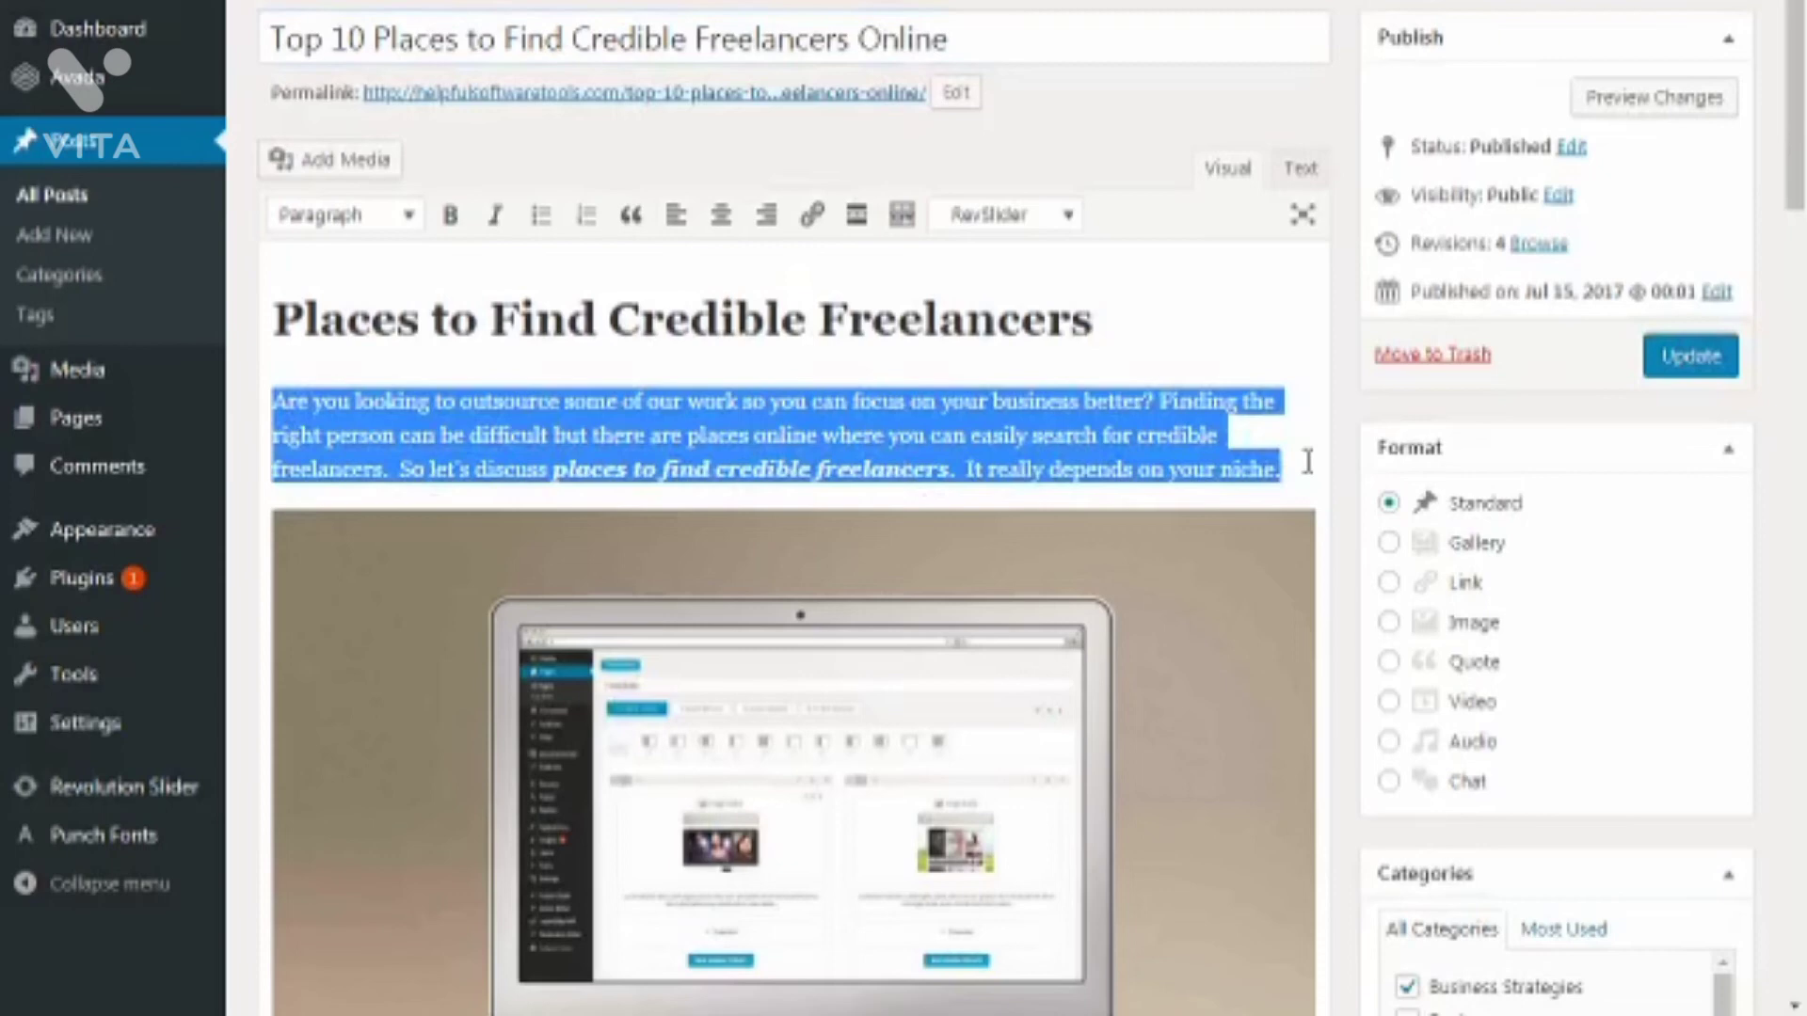
{"action": "left_click", "coordinate": [1354, 403]}
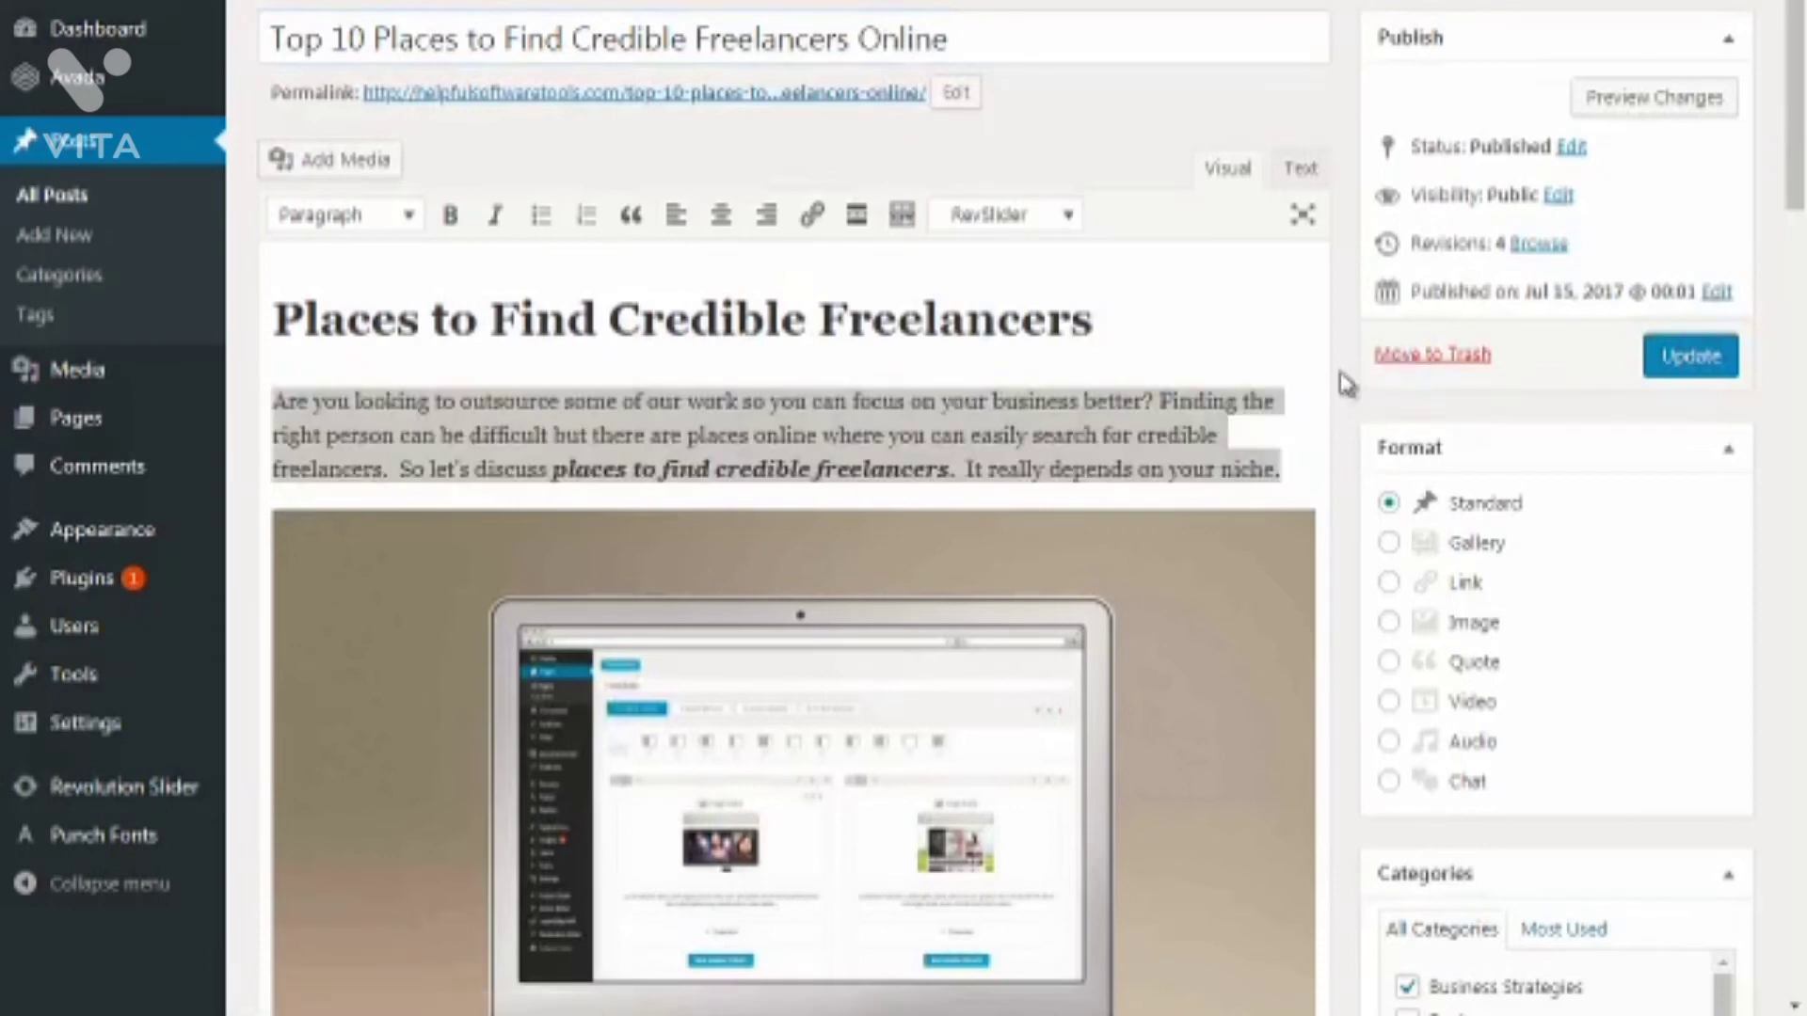
Step: Examine the keyword use throughout the post, from the heading and introductory paragraph to the image caption and numbered list of freelancer sites
{"action": "left_click", "coordinate": [1236, 366]}
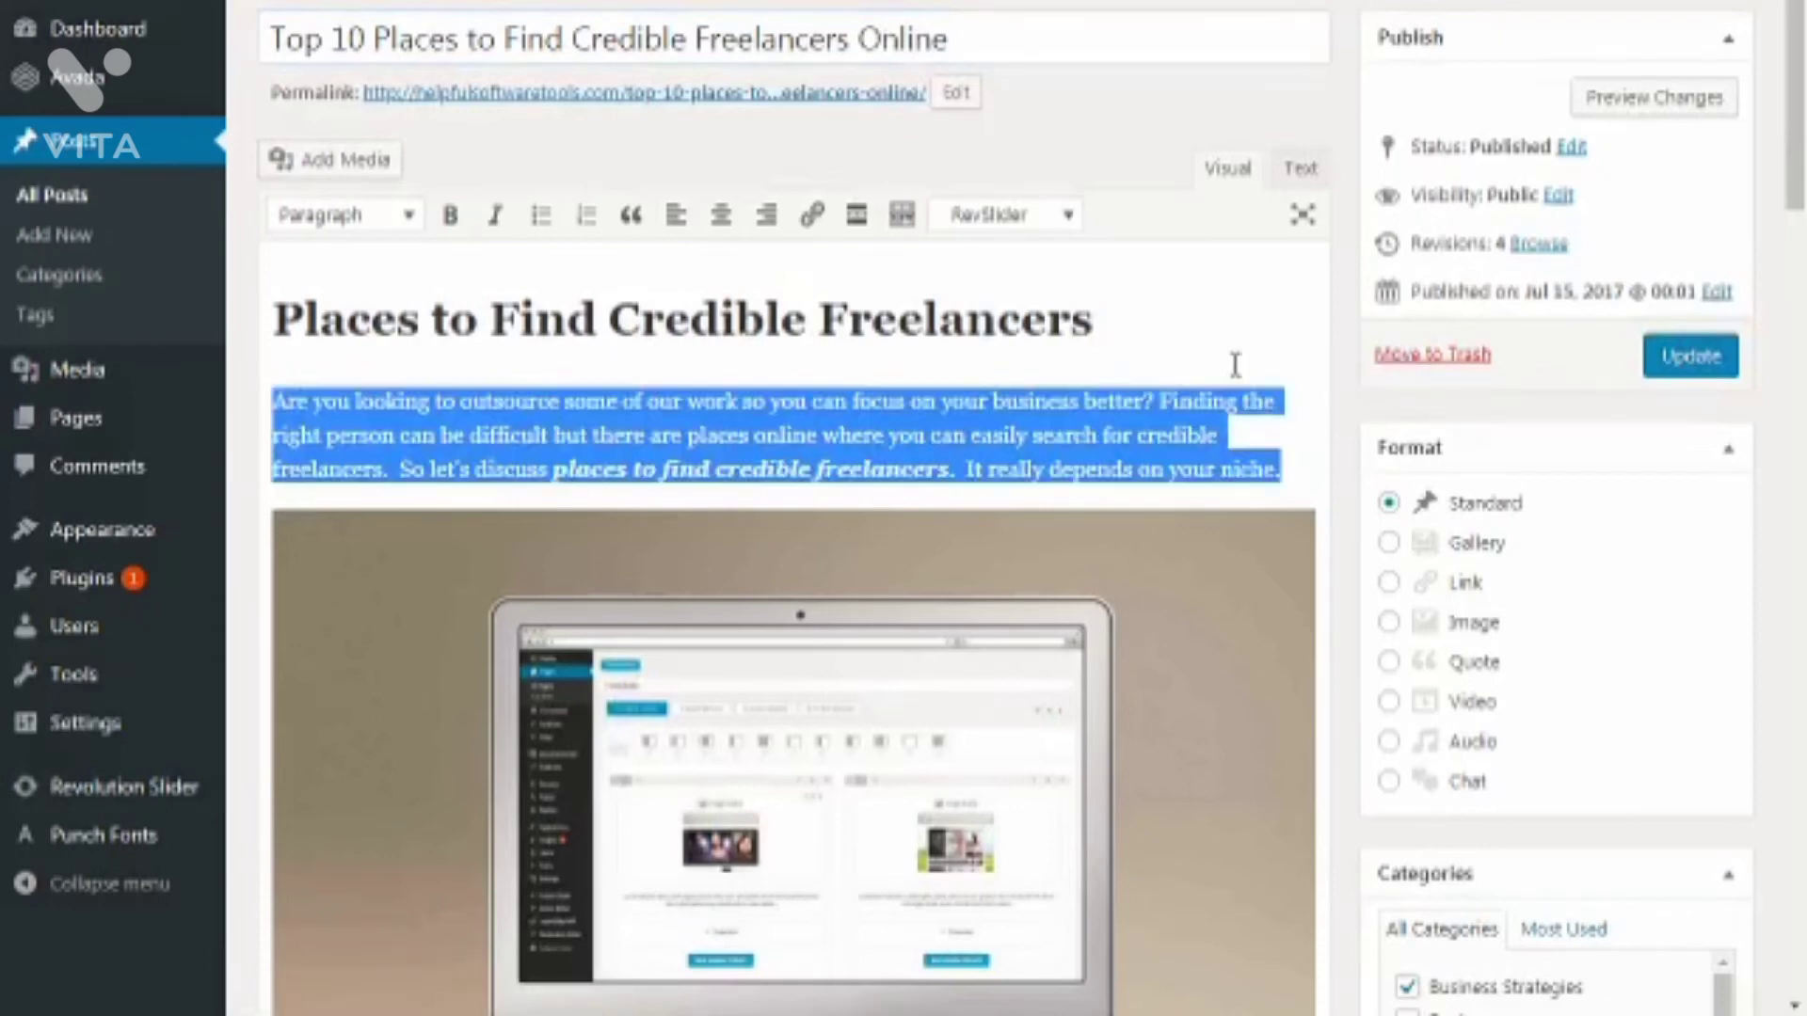
{"action": "left_click", "coordinate": [1132, 315]}
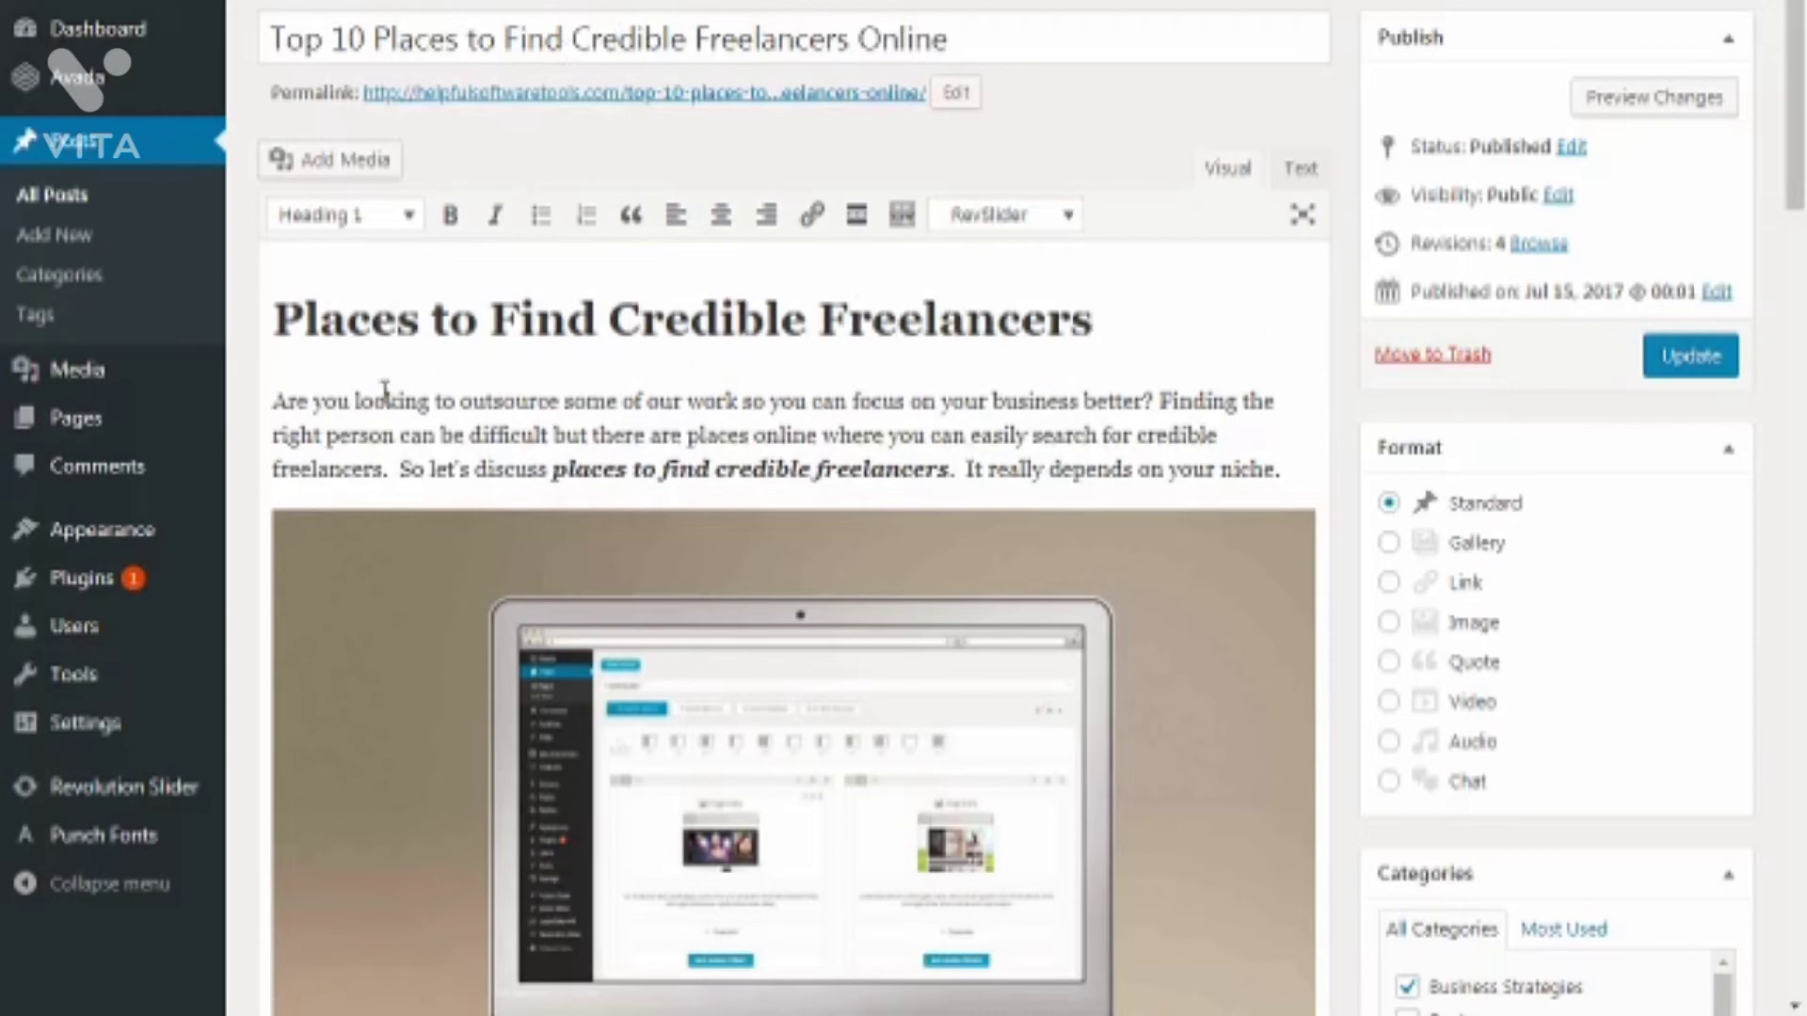
{"action": "left_click", "coordinate": [273, 402]}
{"action": "scroll", "coordinate": [796, 434], "scroll_direction": "down", "scroll_amount": 8}
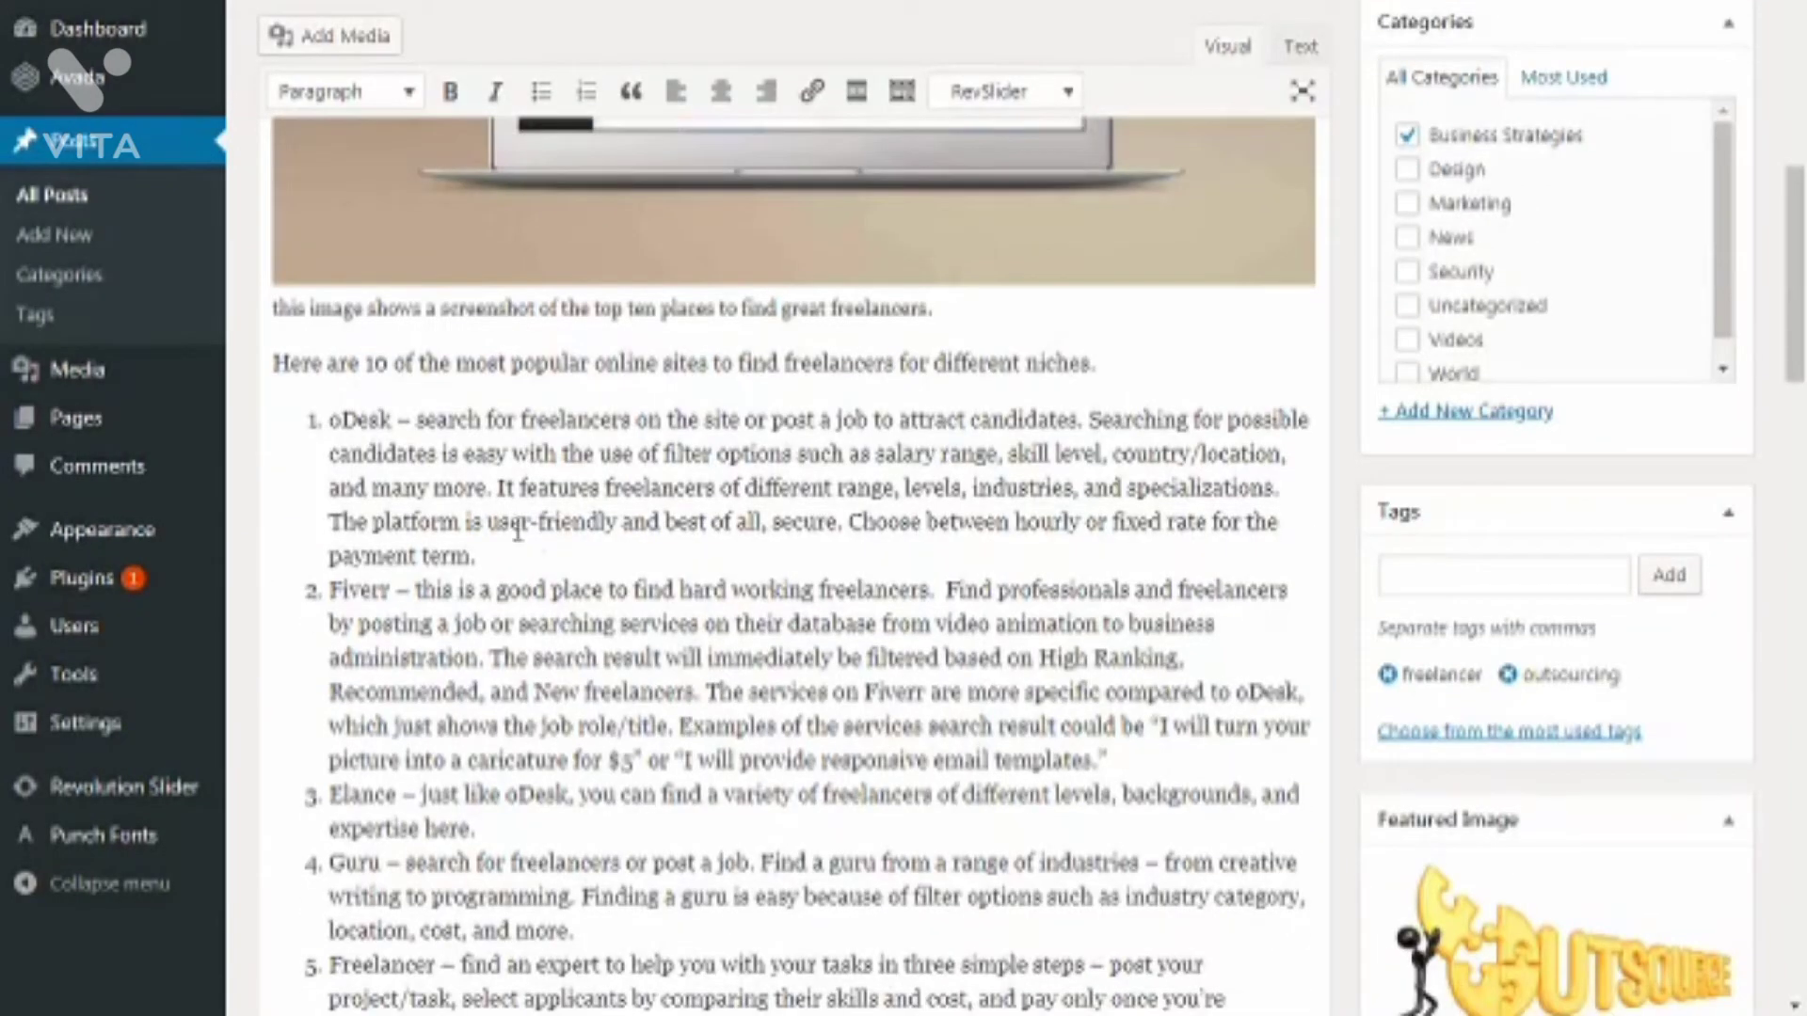
{"action": "scroll", "coordinate": [547, 781], "scroll_direction": "down", "scroll_amount": 5}
{"action": "scroll", "coordinate": [682, 574], "scroll_direction": "up", "scroll_amount": 12}
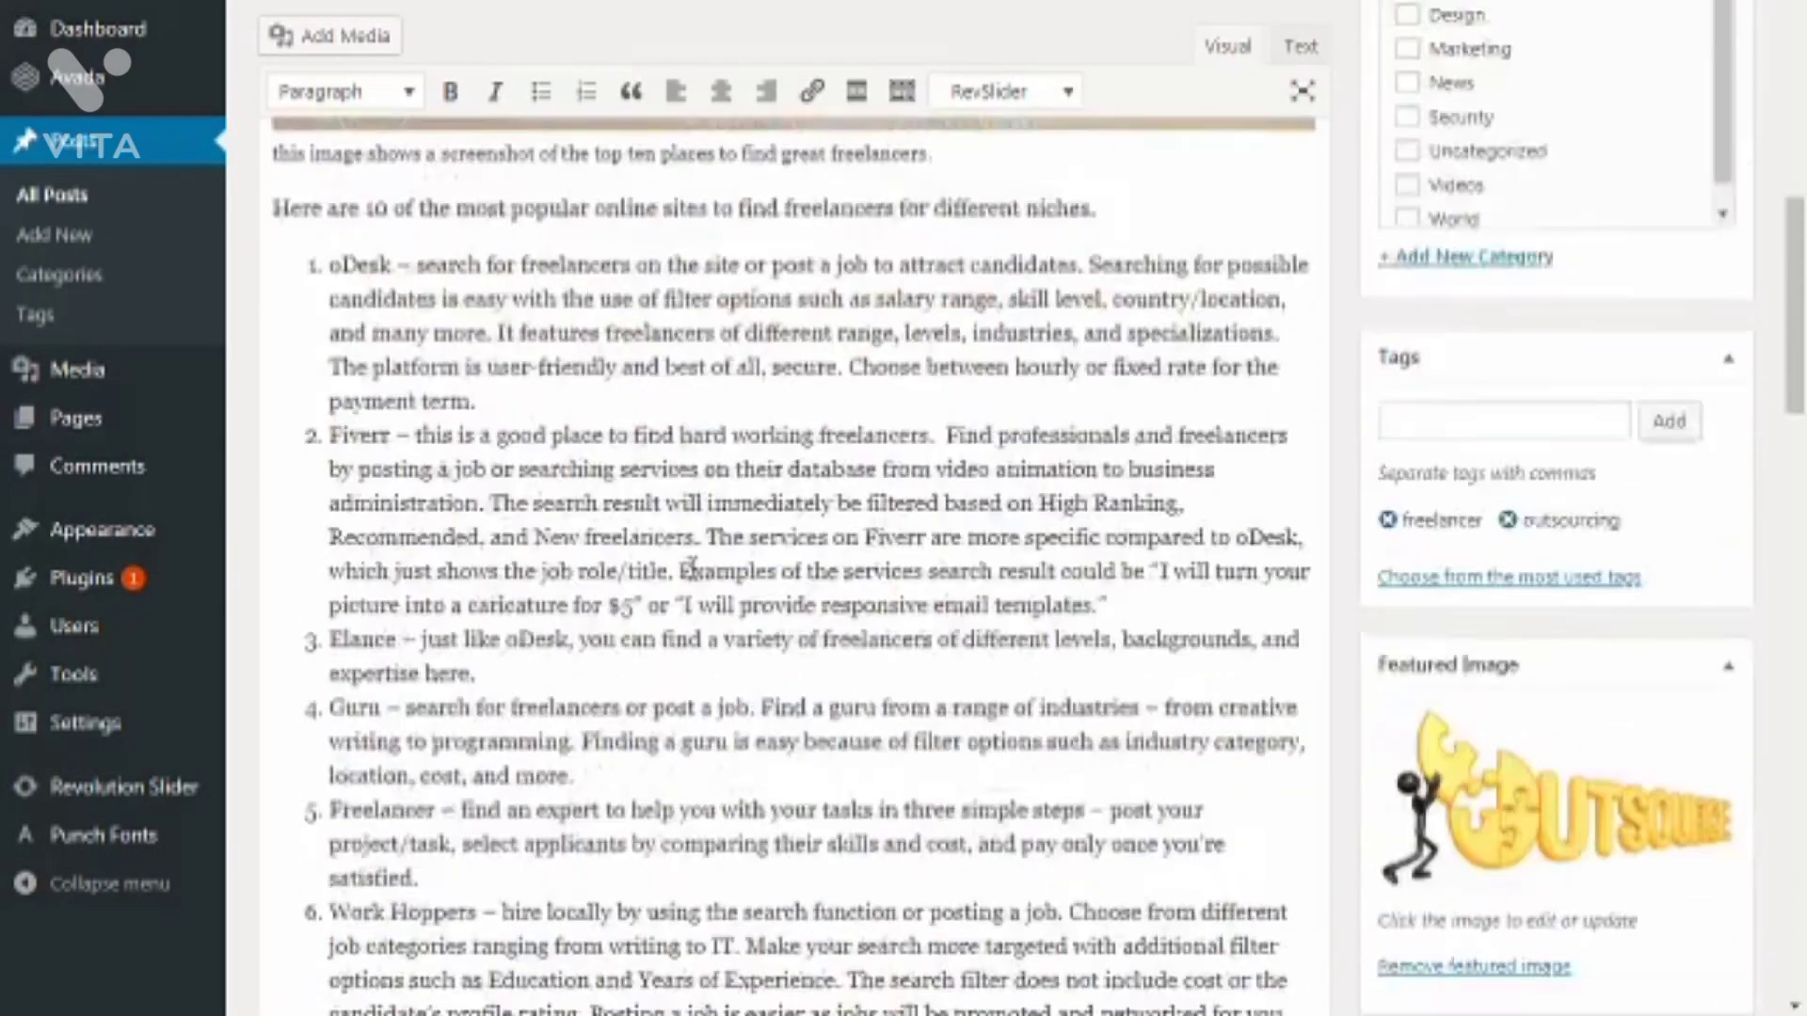
{"action": "scroll", "coordinate": [678, 527], "scroll_direction": "up", "scroll_amount": 2}
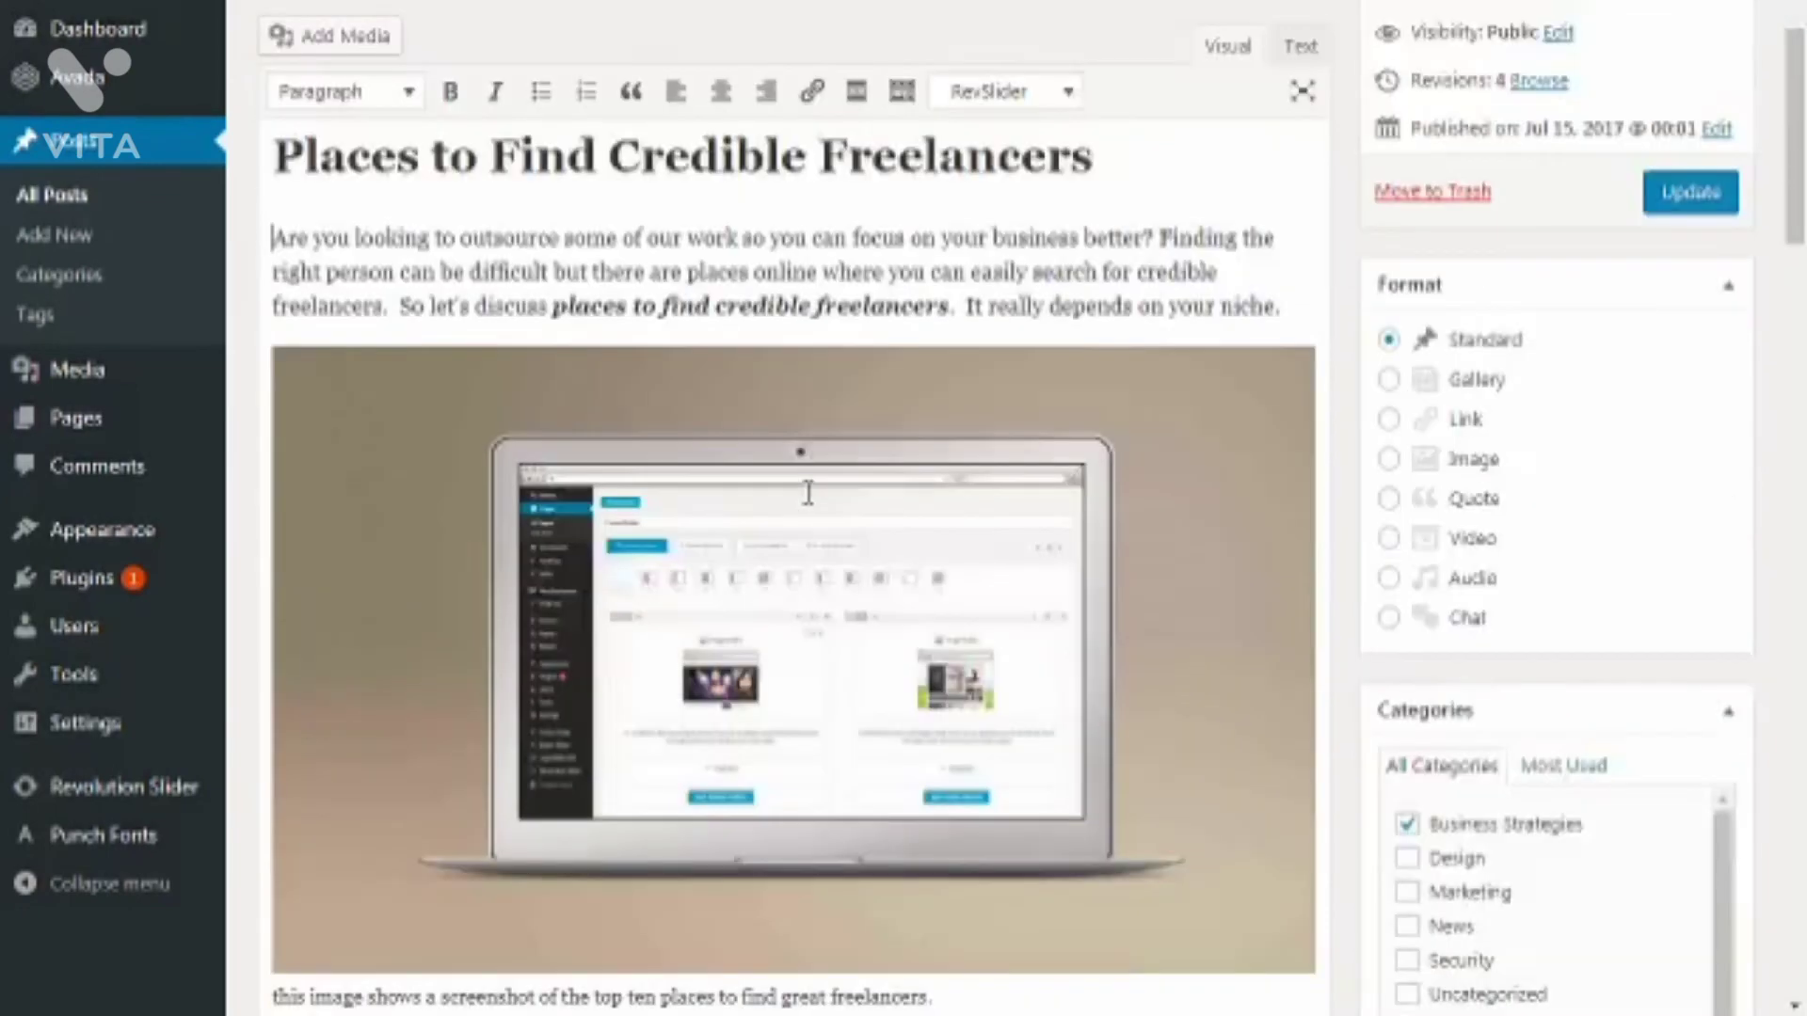
{"action": "scroll", "coordinate": [808, 493], "scroll_direction": "down", "scroll_amount": 5}
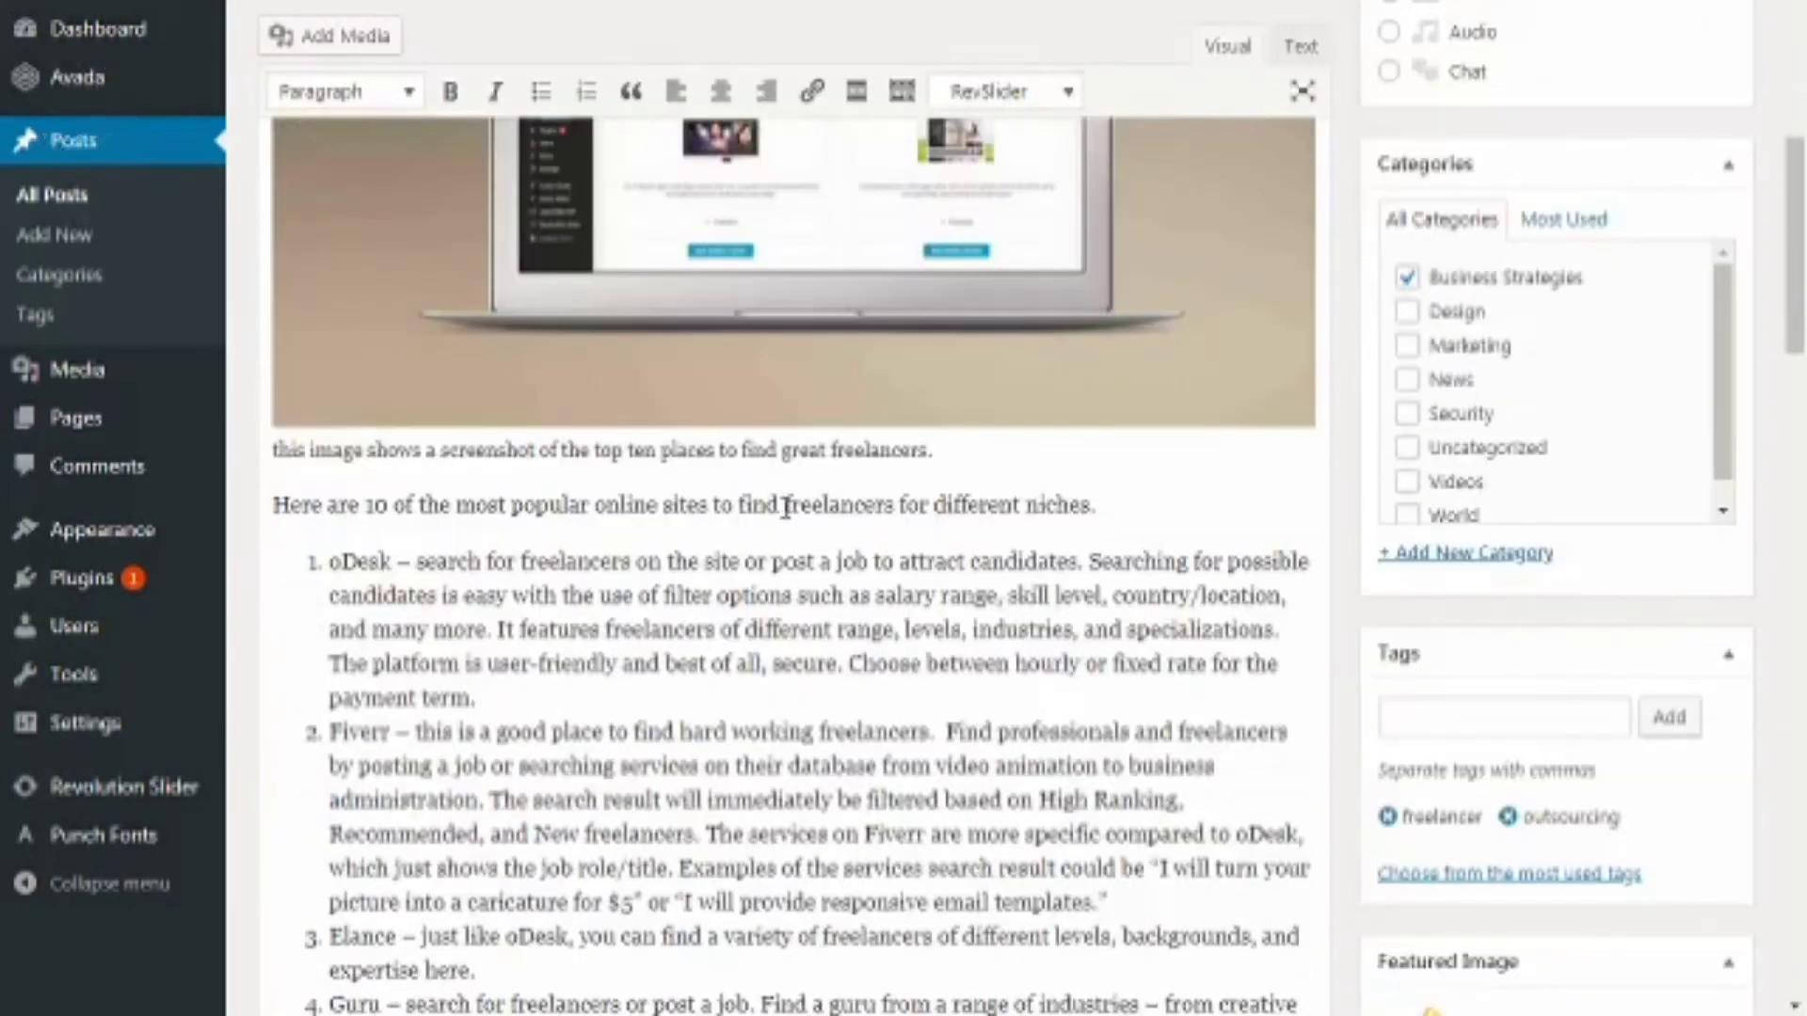
{"action": "left_click", "coordinate": [766, 506]}
{"action": "scroll", "coordinate": [738, 611], "scroll_direction": "down", "scroll_amount": 5}
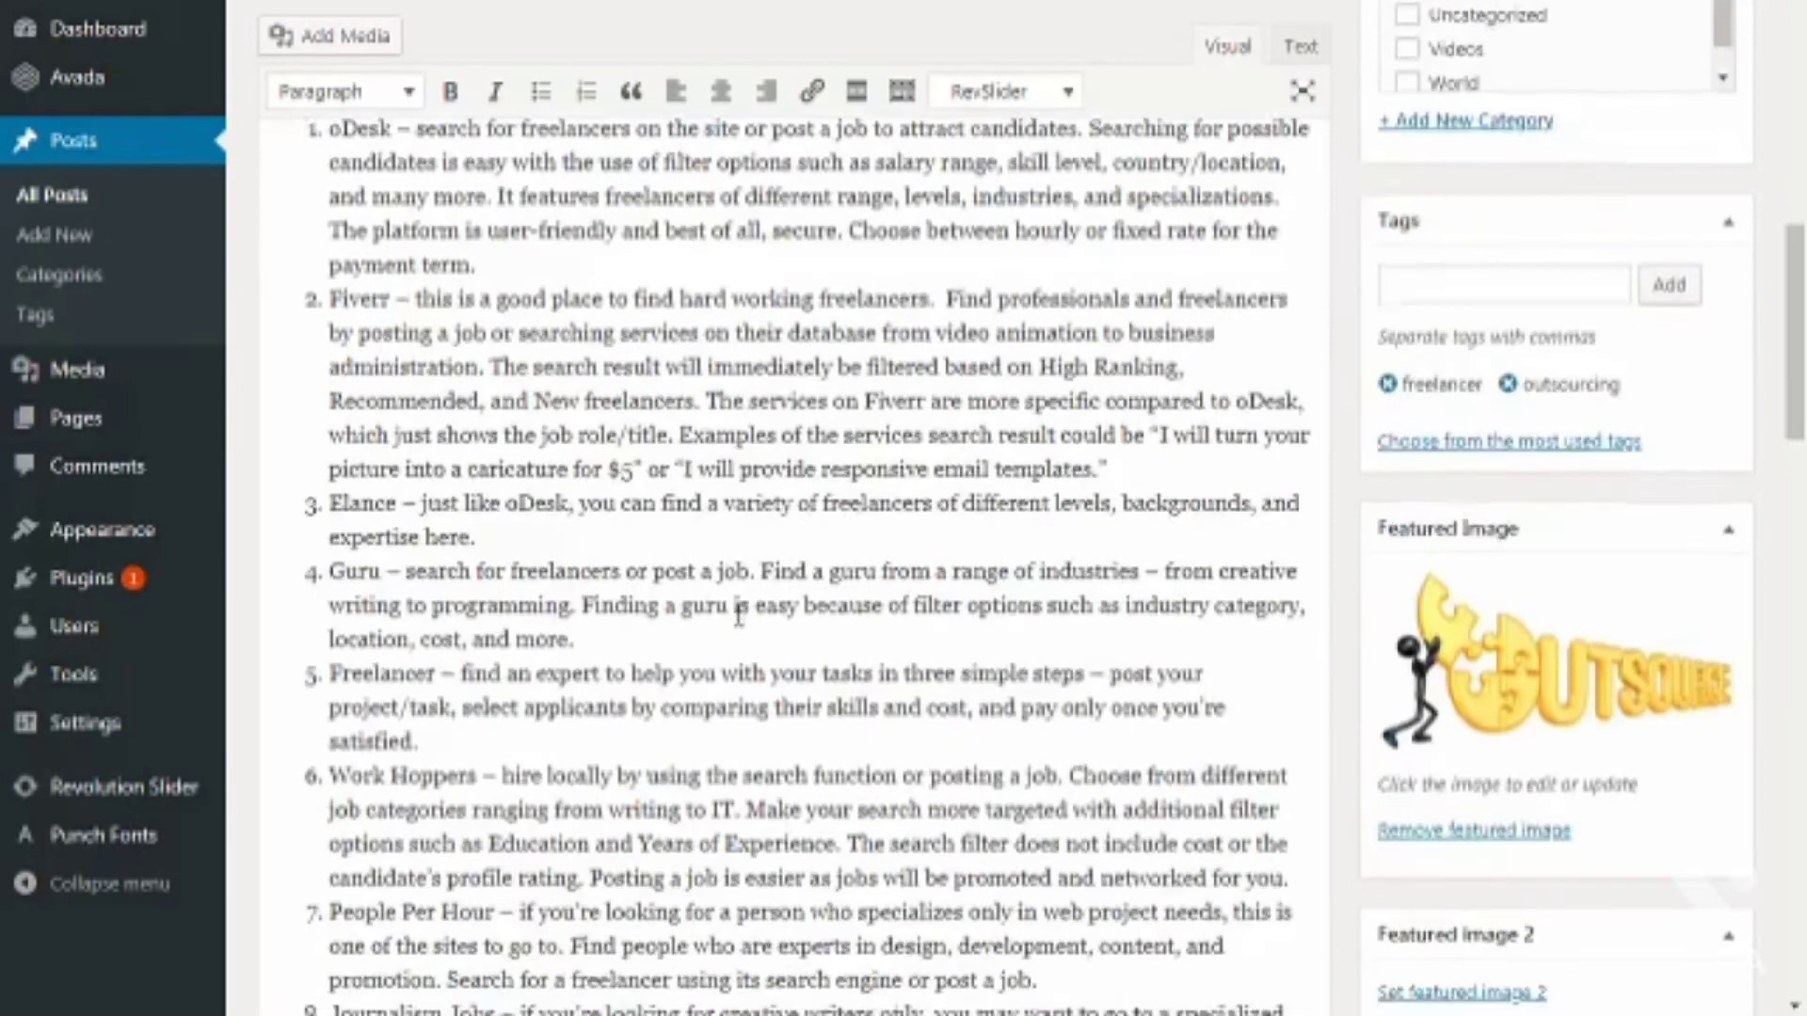
{"action": "scroll", "coordinate": [739, 613], "scroll_direction": "down", "scroll_amount": 5}
{"action": "scroll", "coordinate": [739, 616], "scroll_direction": "up", "scroll_amount": 11}
{"action": "scroll", "coordinate": [739, 616], "scroll_direction": "up", "scroll_amount": 5}
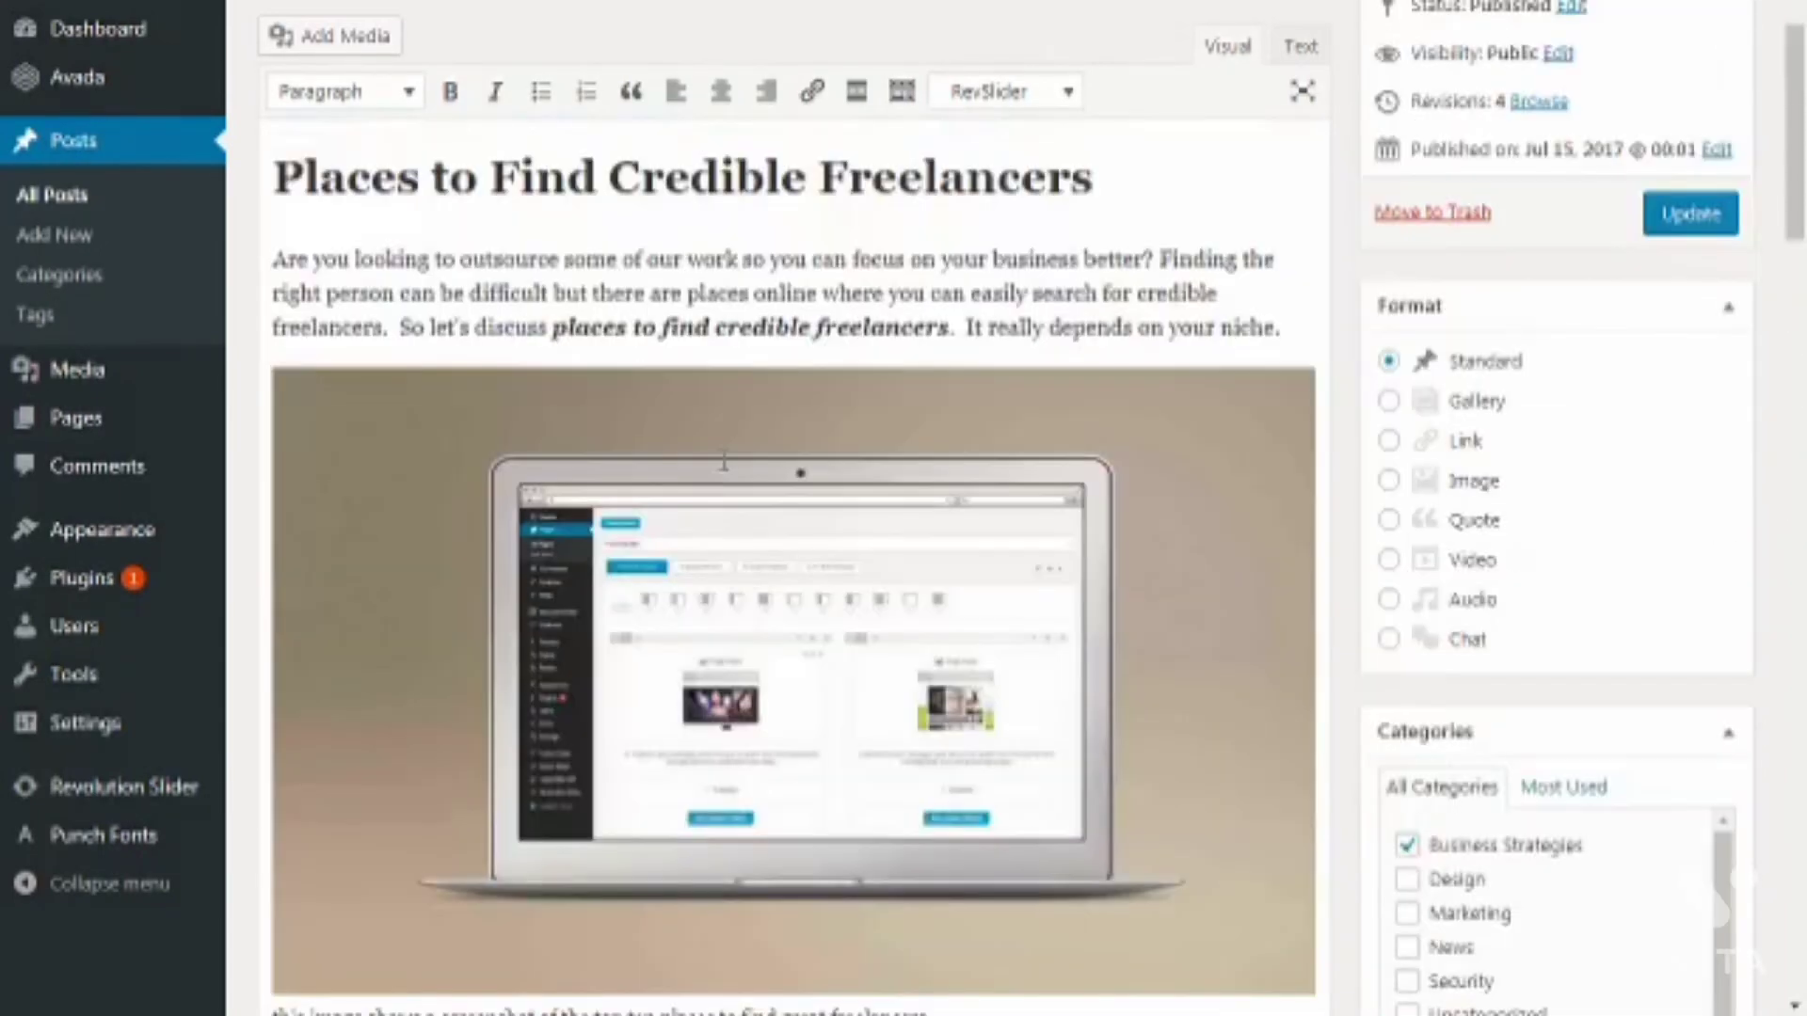
{"action": "scroll", "coordinate": [725, 461], "scroll_direction": "down", "scroll_amount": 2}
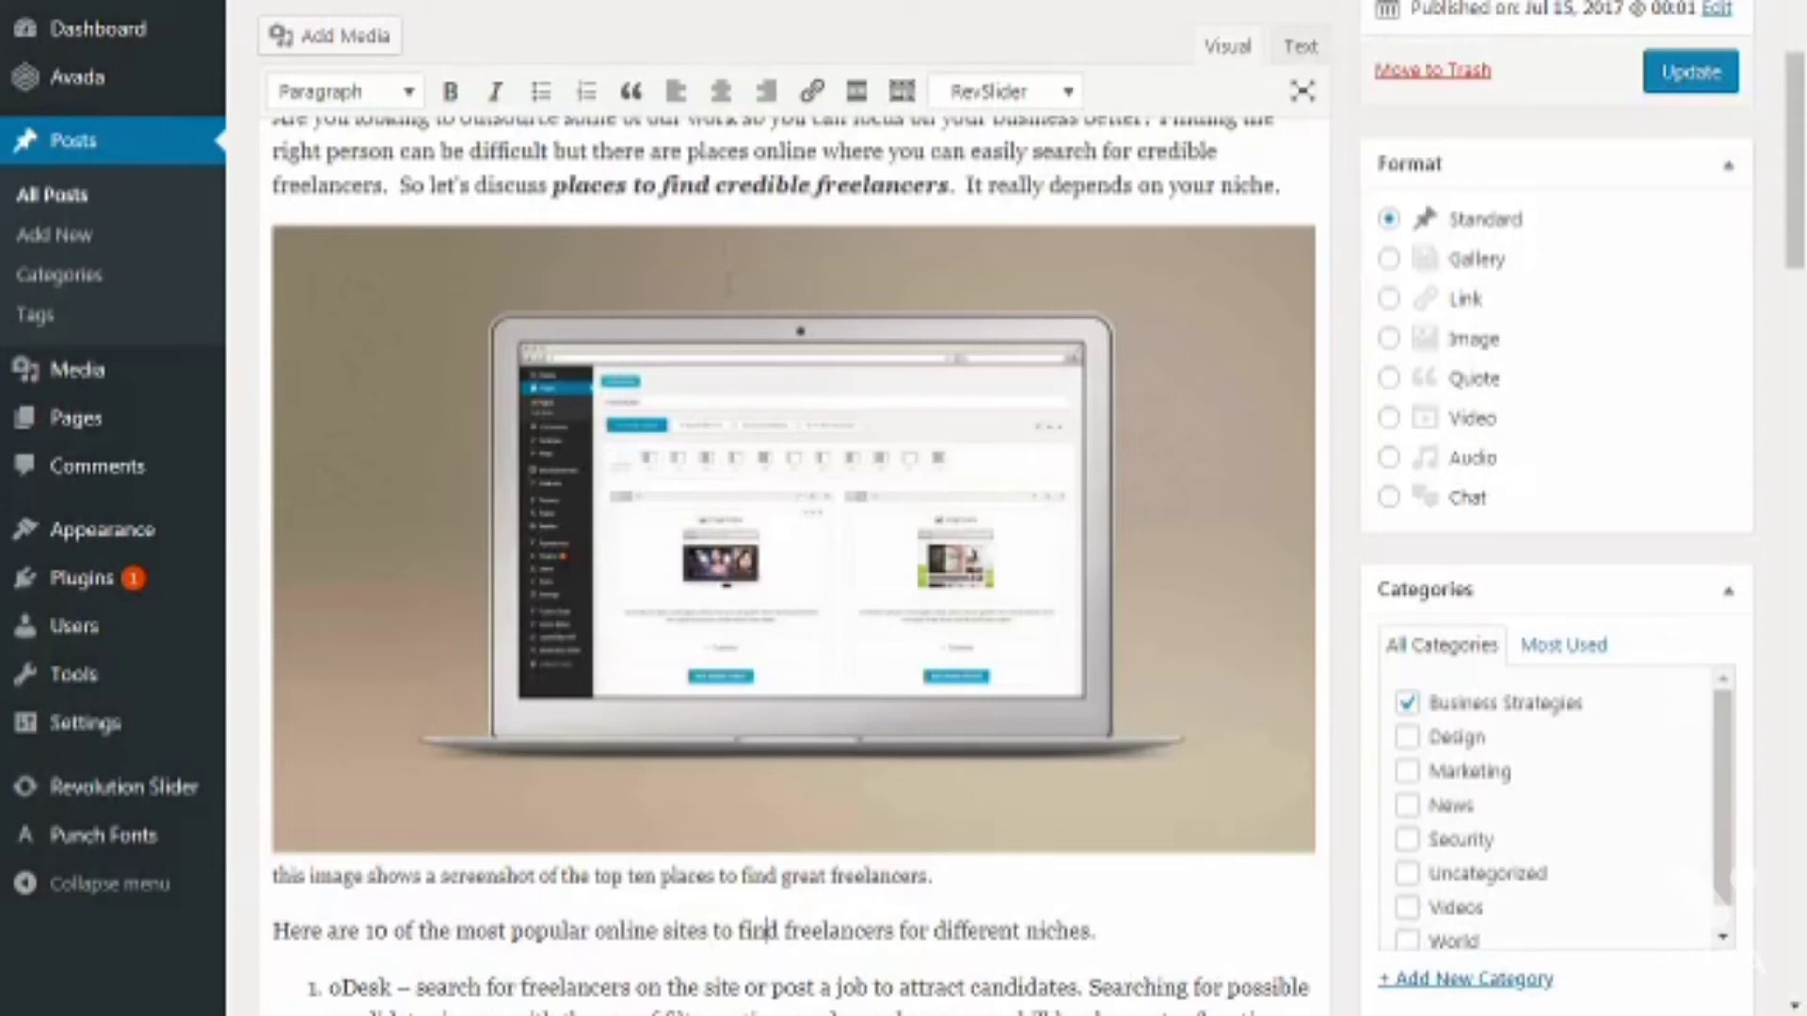
Step: Review the bold italic phrase "credible freelancers" and the whole introductory paragraph above the laptop image
{"action": "left_click_drag", "start_coordinate": [719, 187], "coordinate": [952, 189]}
{"action": "scroll", "coordinate": [942, 442], "scroll_direction": "up", "scroll_amount": 2}
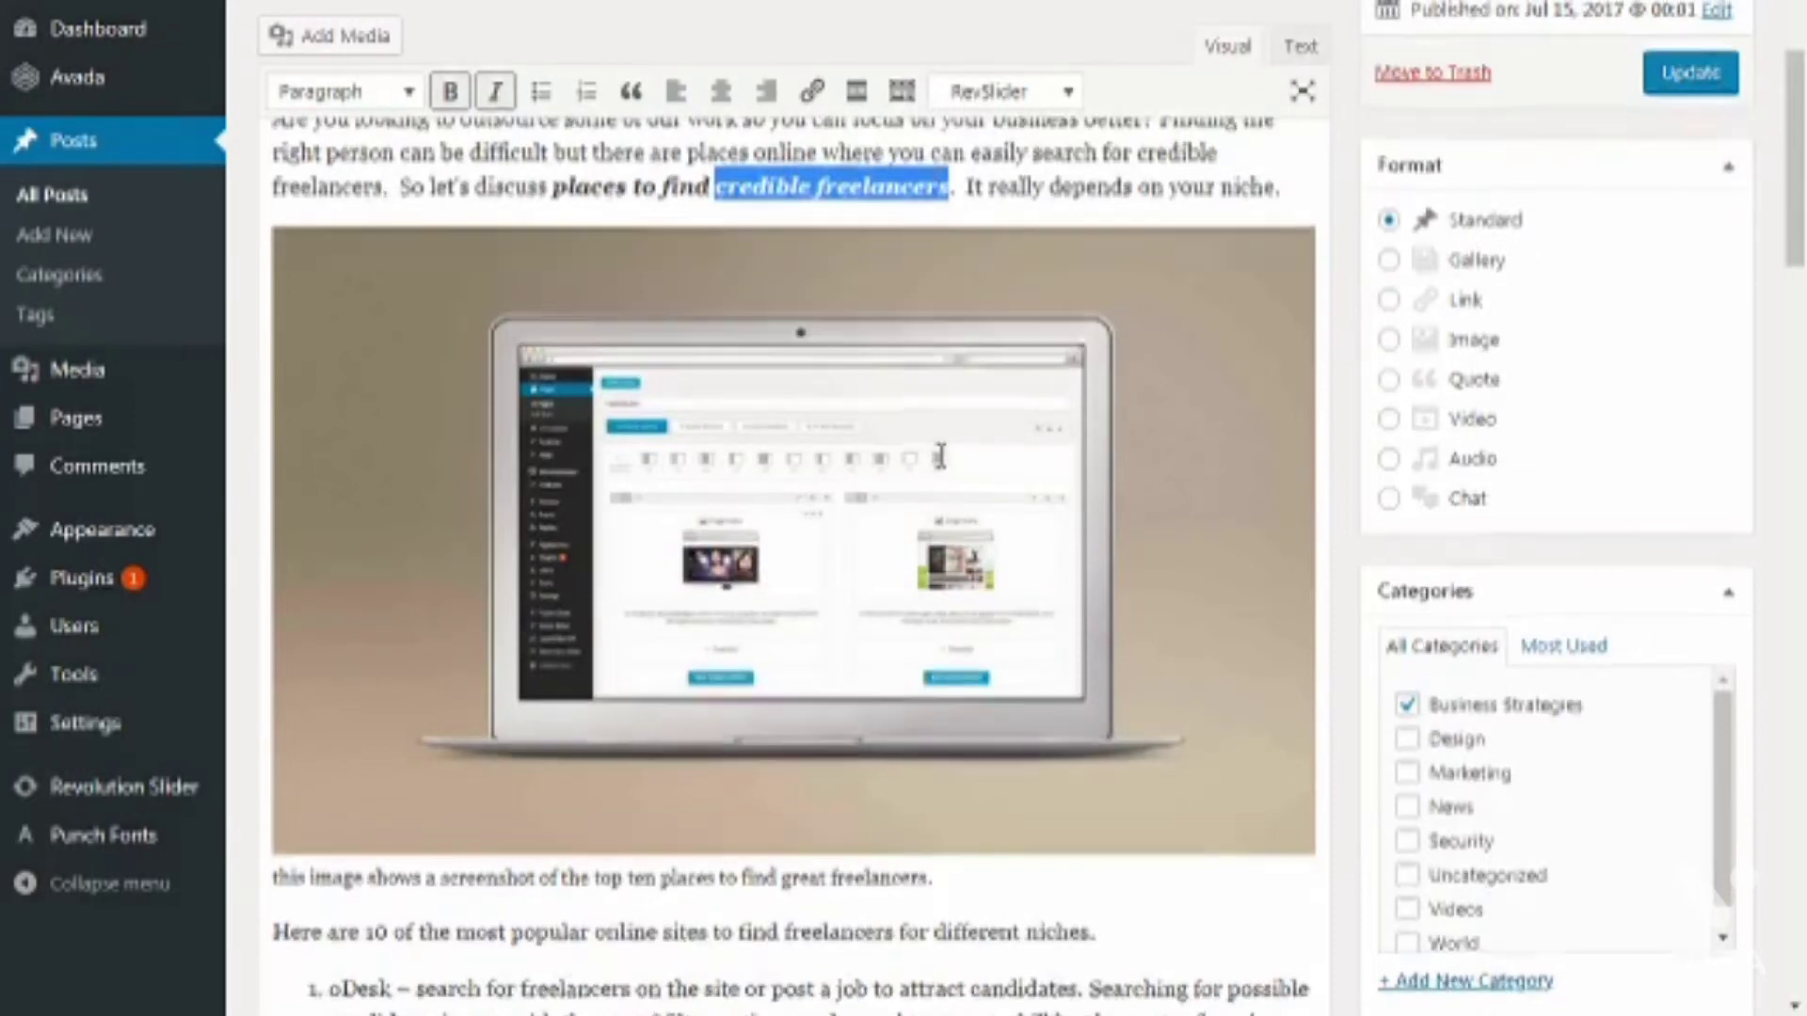
{"action": "left_click", "coordinate": [842, 282]}
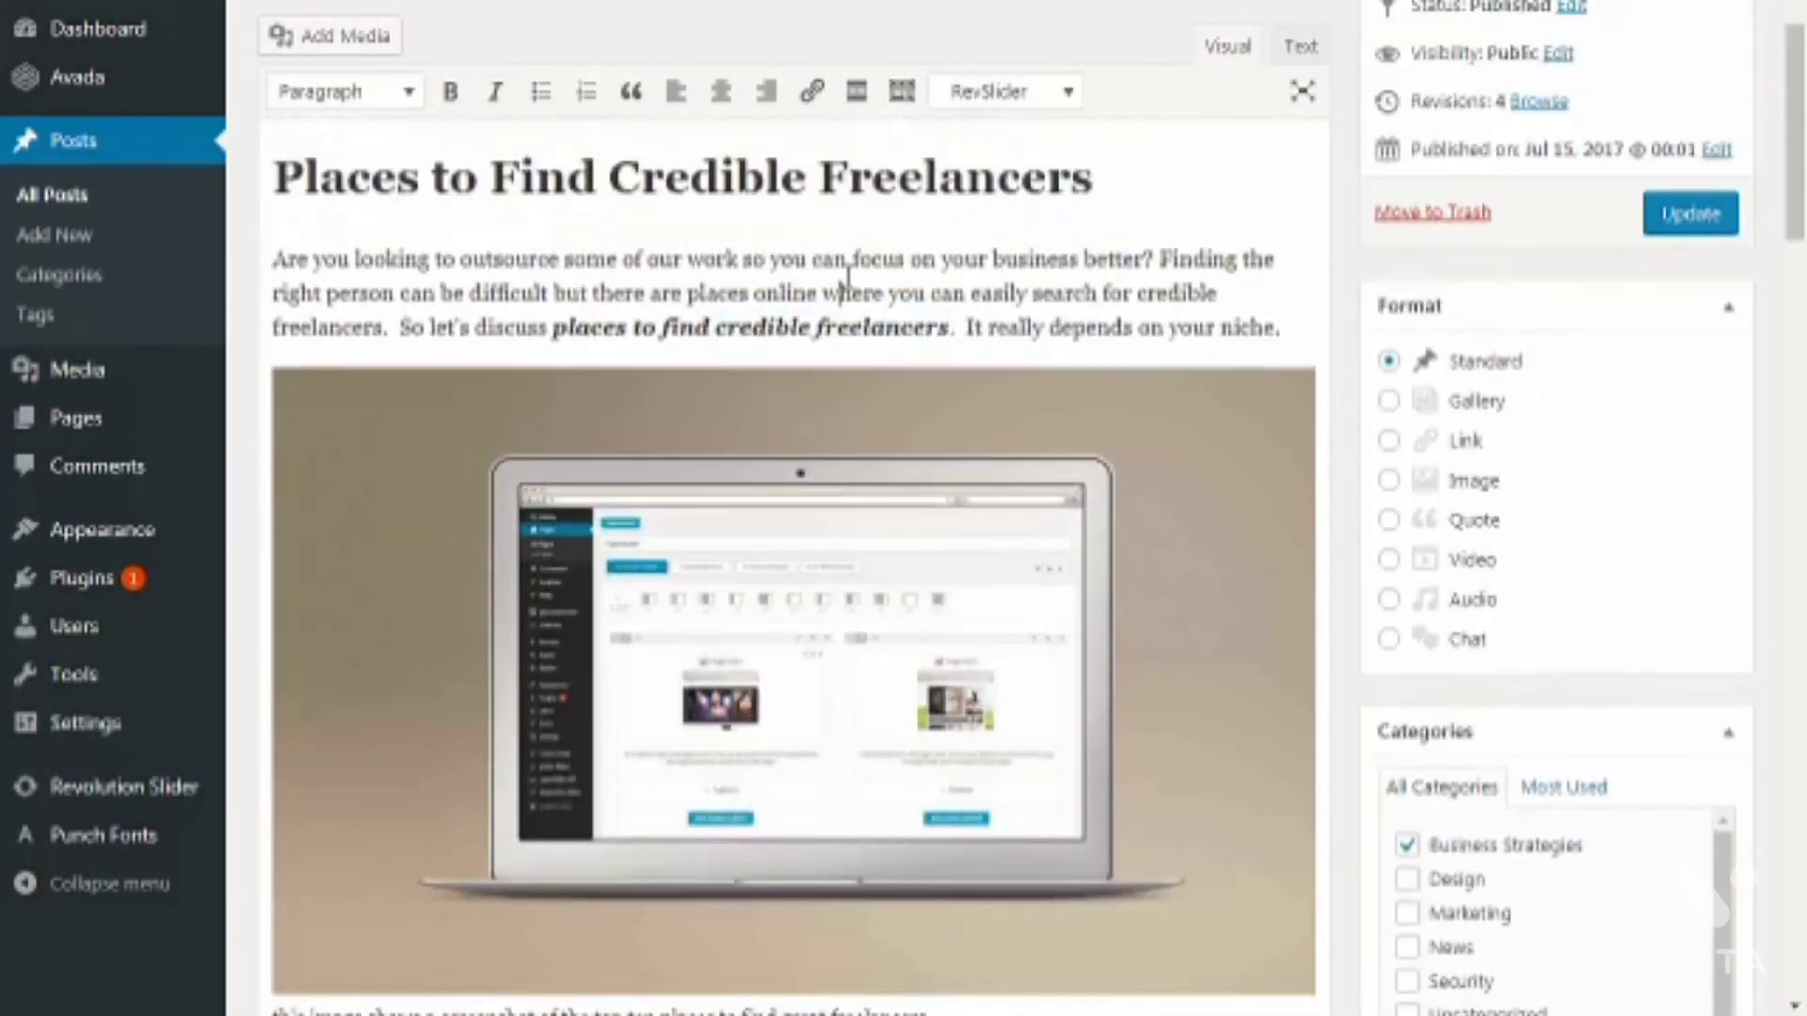
{"action": "scroll", "coordinate": [848, 278], "scroll_direction": "up", "scroll_amount": 2}
{"action": "left_click_drag", "start_coordinate": [273, 403], "coordinate": [1274, 468]}
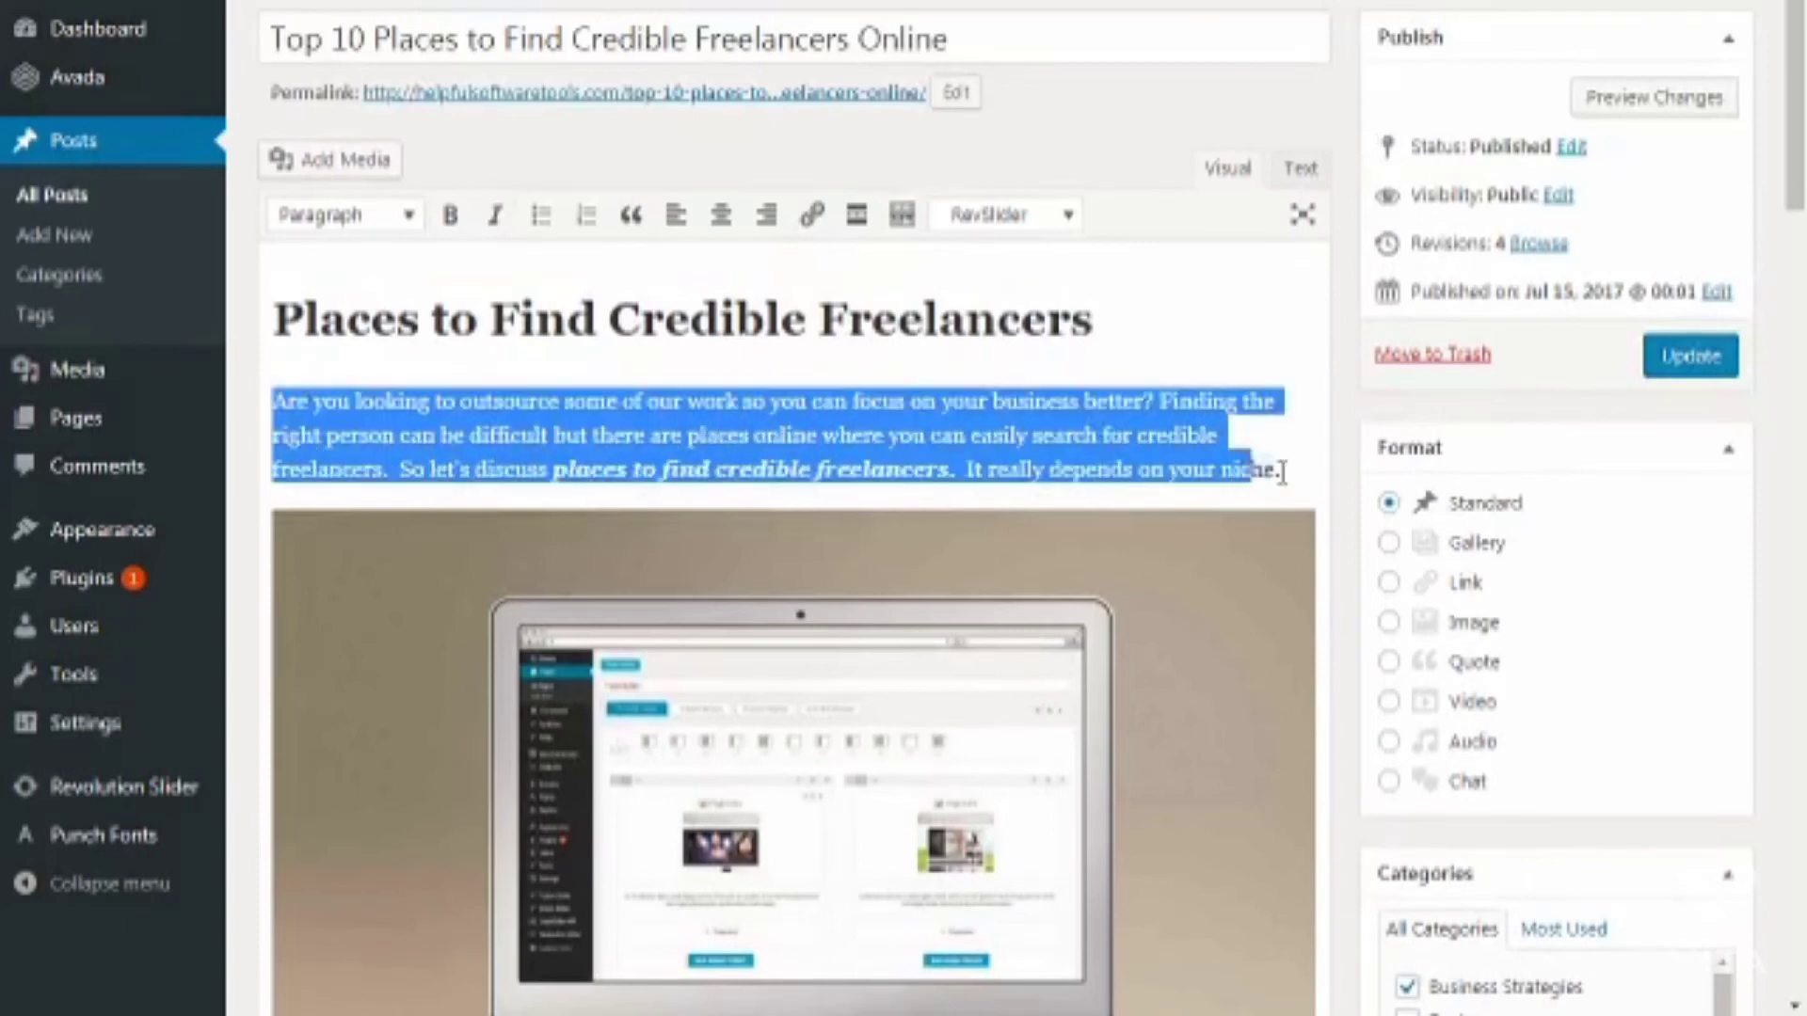
Step: Update the published post to save its changes
{"action": "left_click", "coordinate": [1346, 381]}
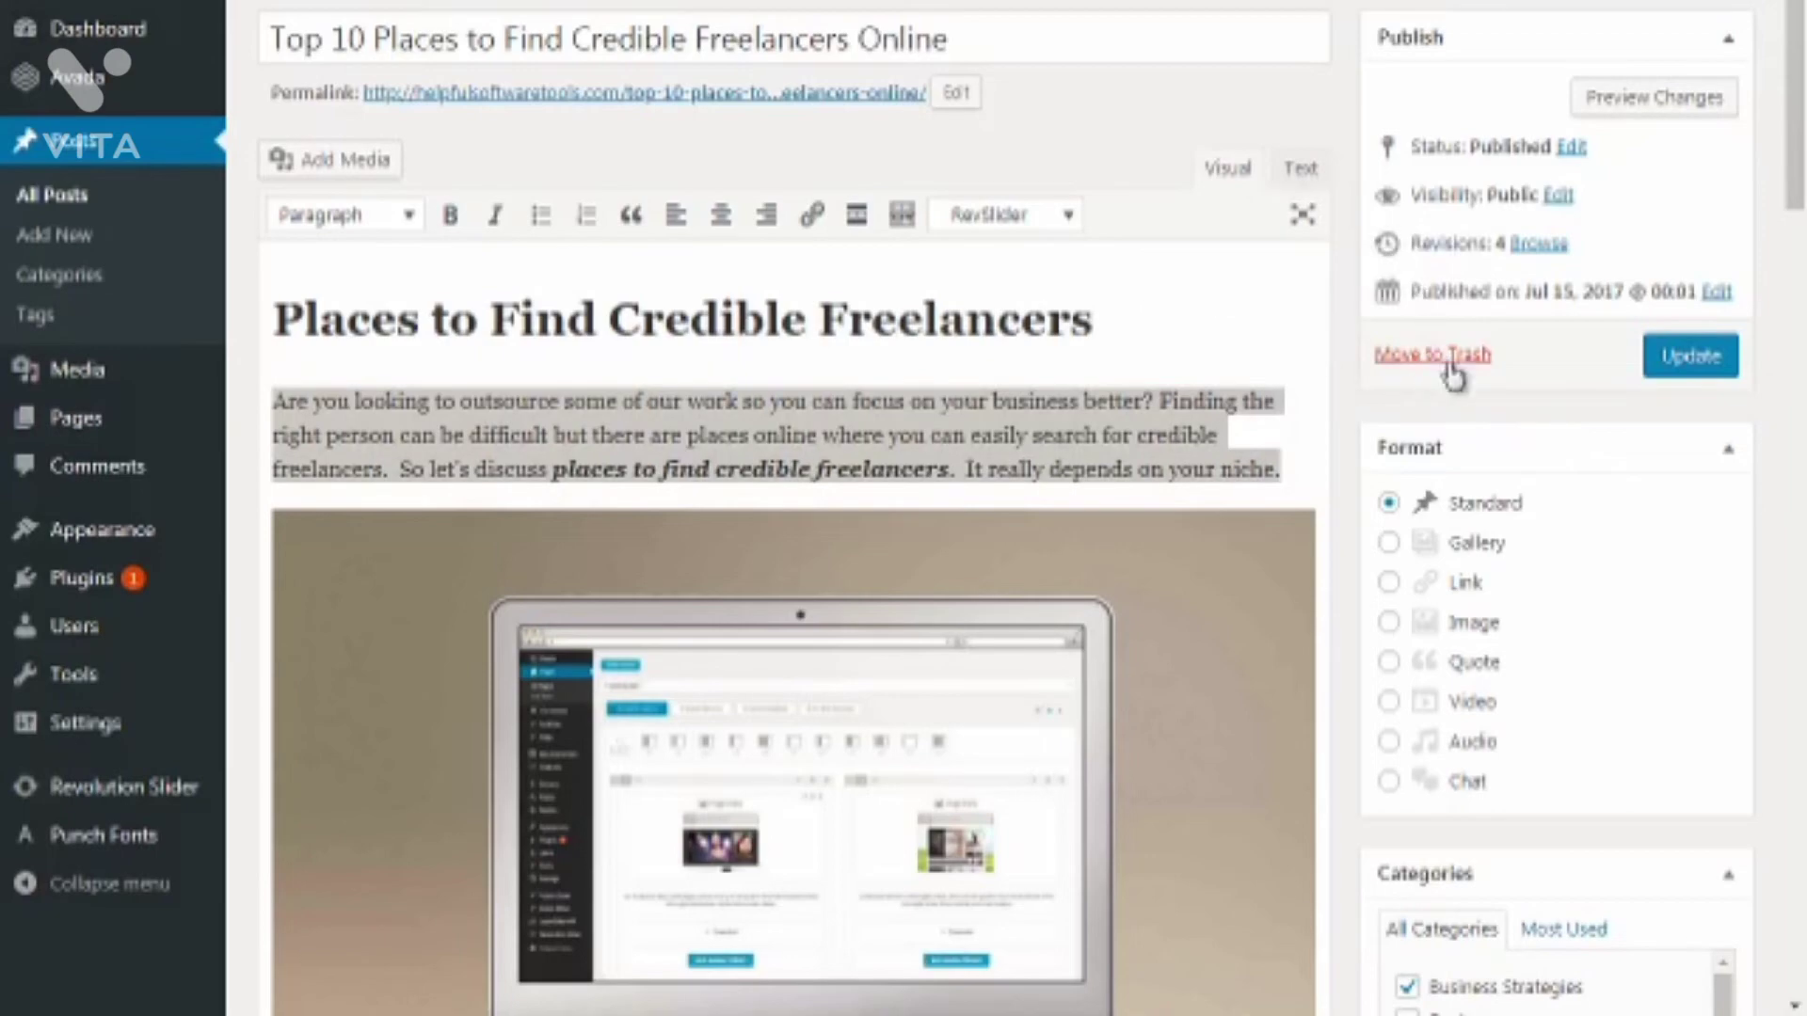
{"action": "left_click", "coordinate": [1662, 363]}
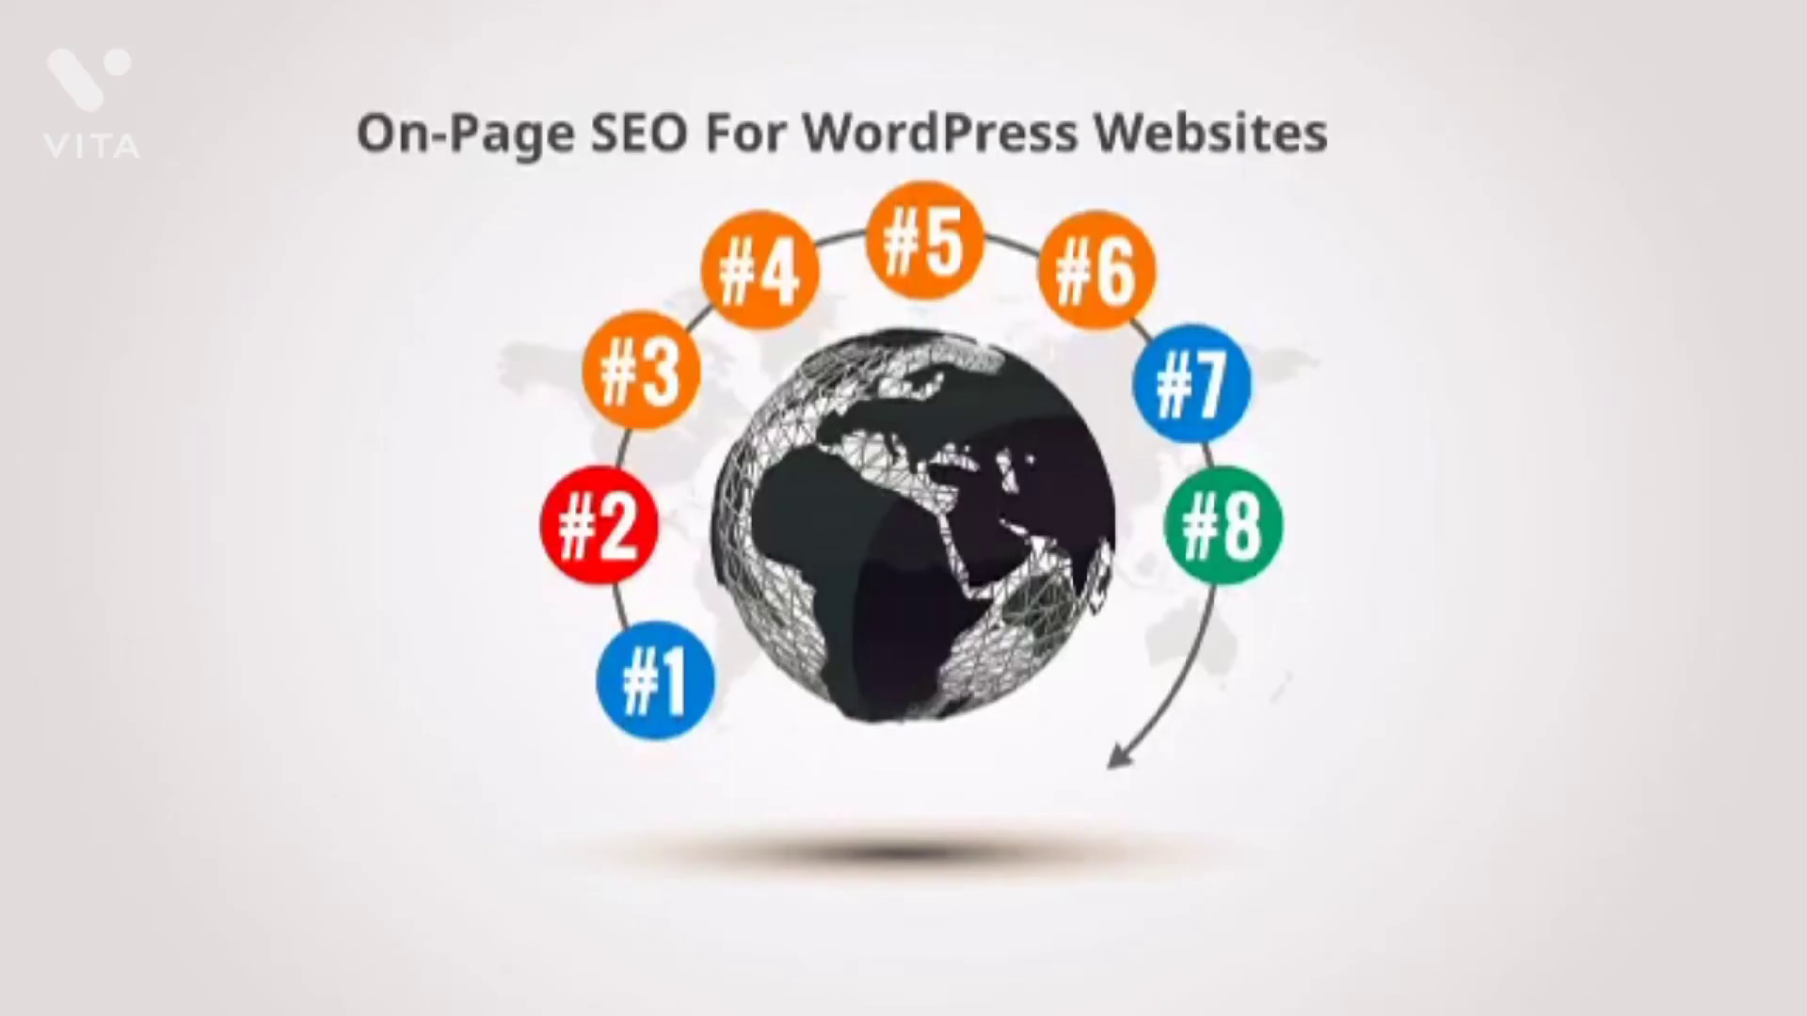
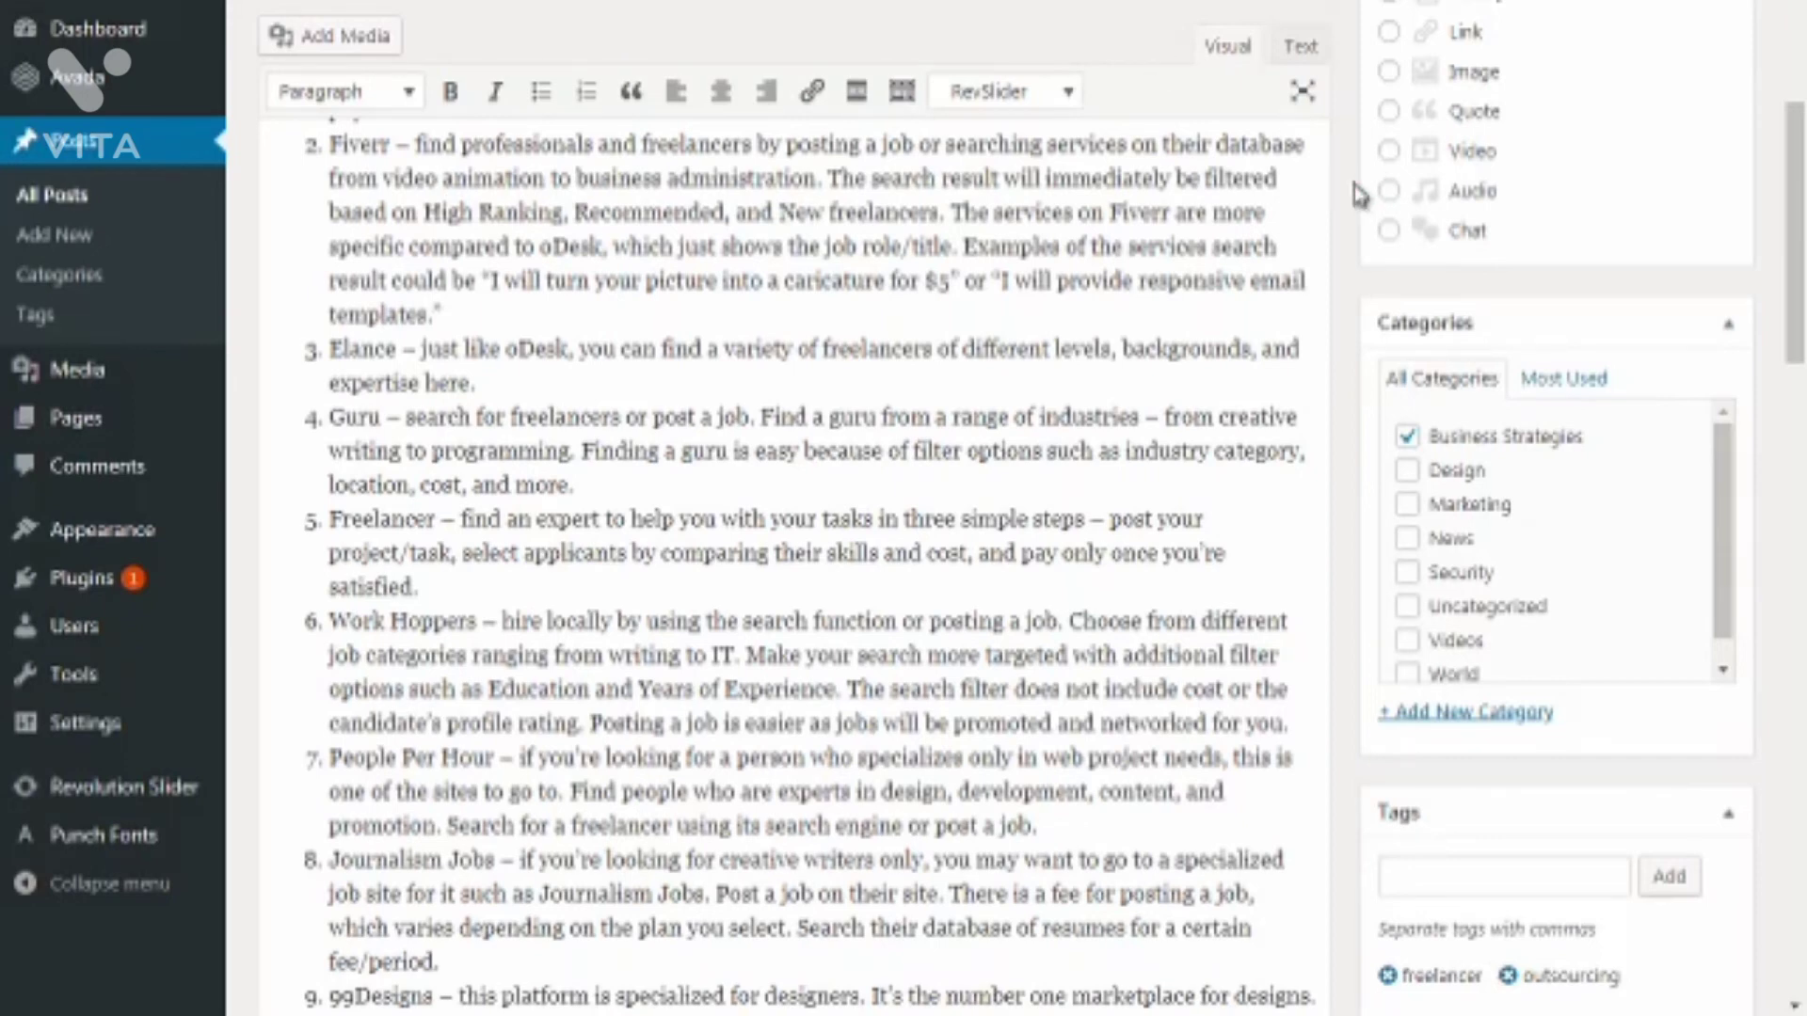
Step: Copy "Places to Find Credible Freelancers" from the post title and place it on its own line above the introductory paragraph
{"action": "scroll", "coordinate": [1356, 195], "scroll_direction": "up", "scroll_amount": 6}
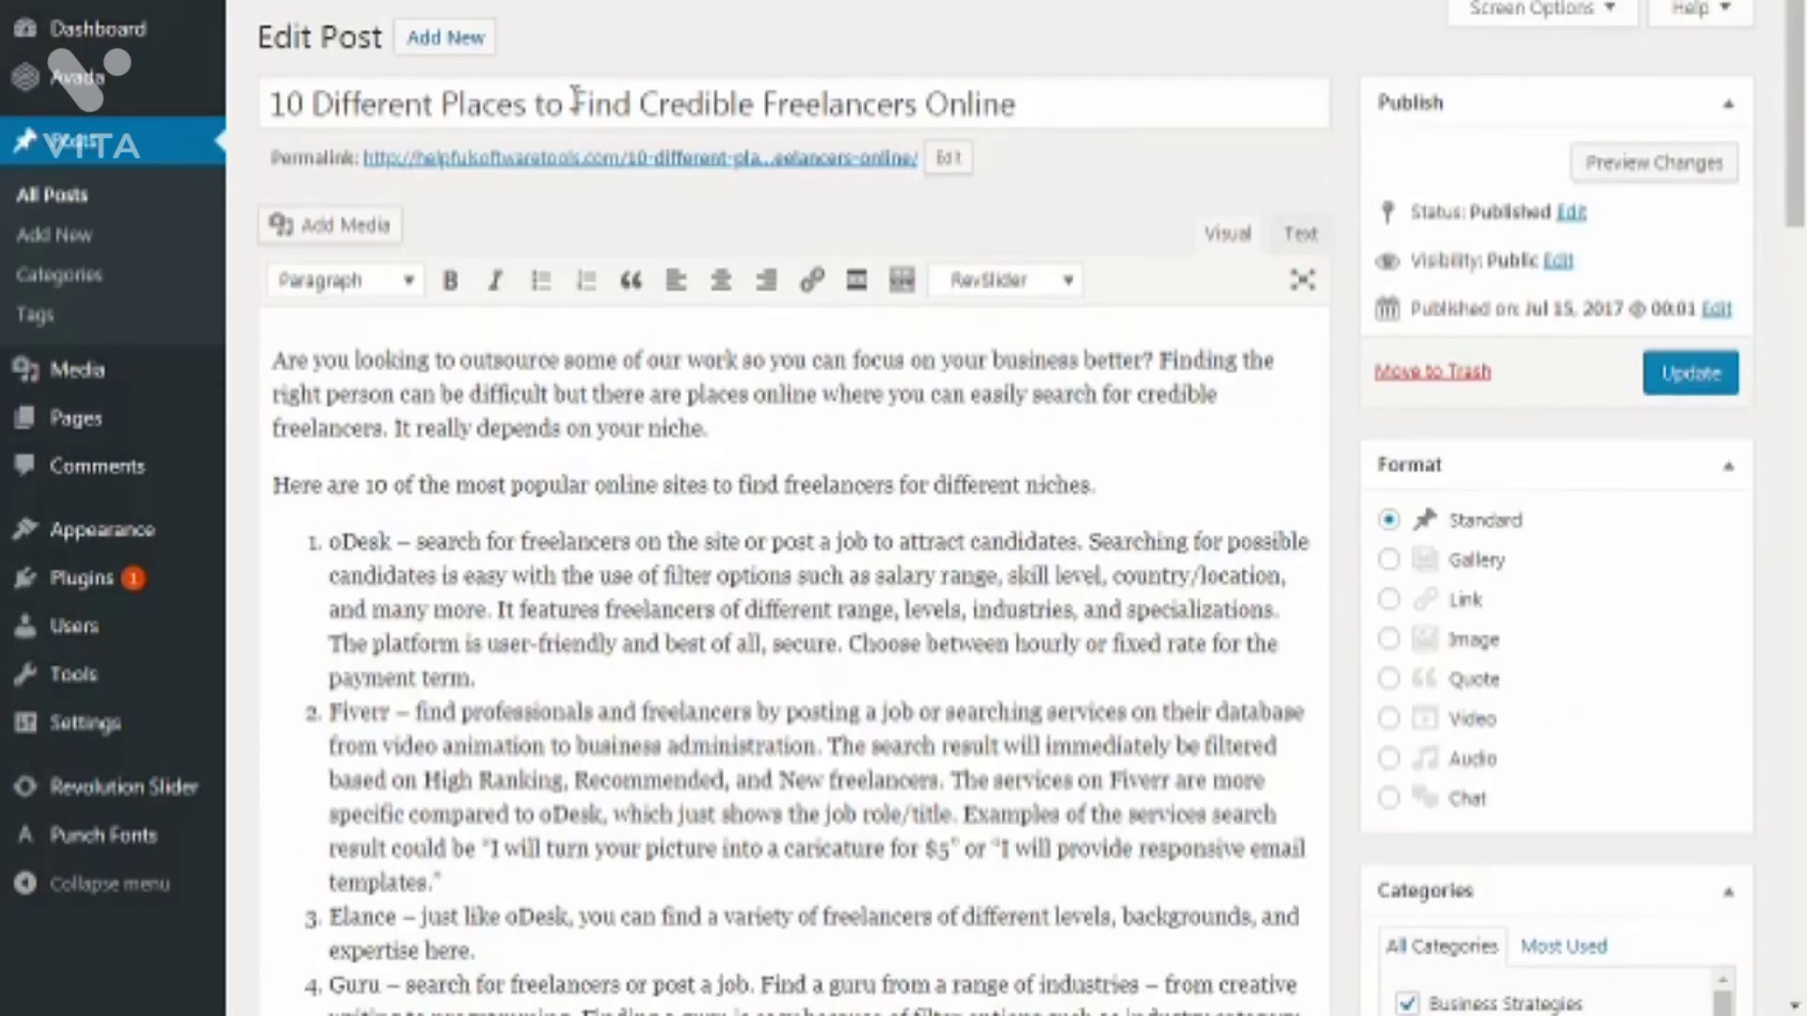
{"action": "left_click_drag", "start_coordinate": [576, 98], "coordinate": [920, 101]}
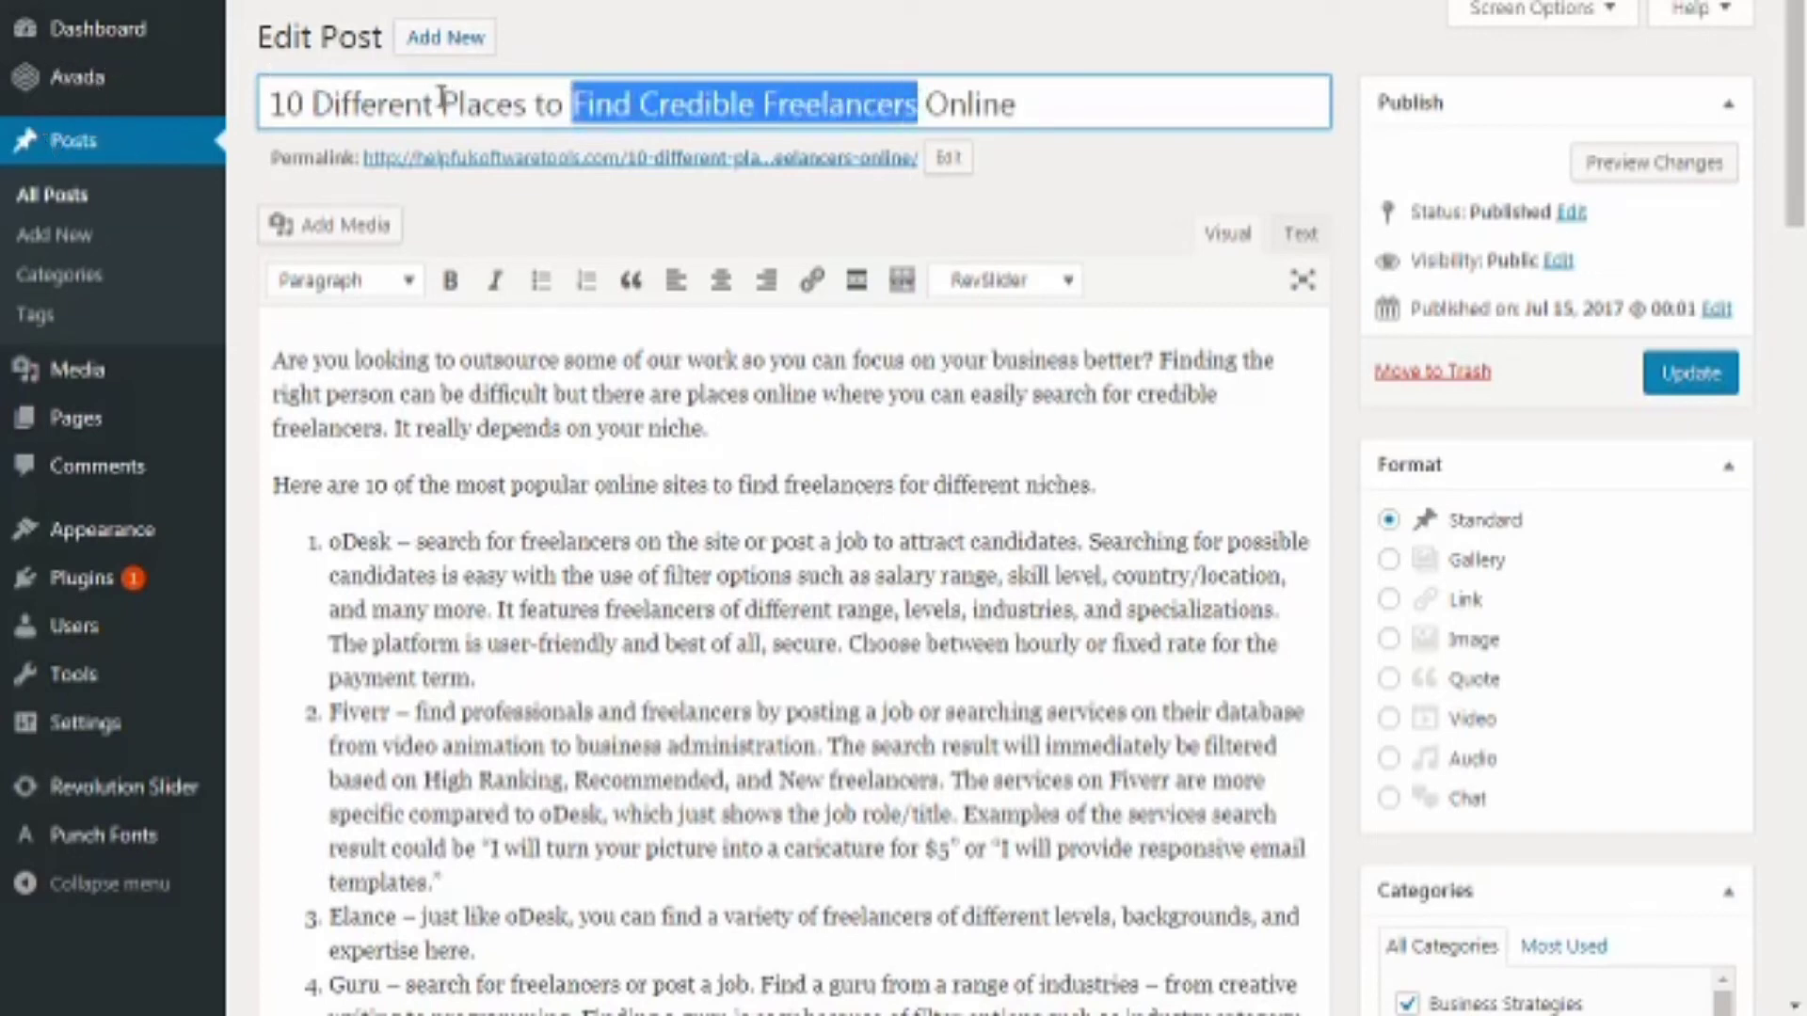
{"action": "left_click_drag", "start_coordinate": [441, 104], "coordinate": [926, 104]}
{"action": "key", "text": "ctrl+c"}
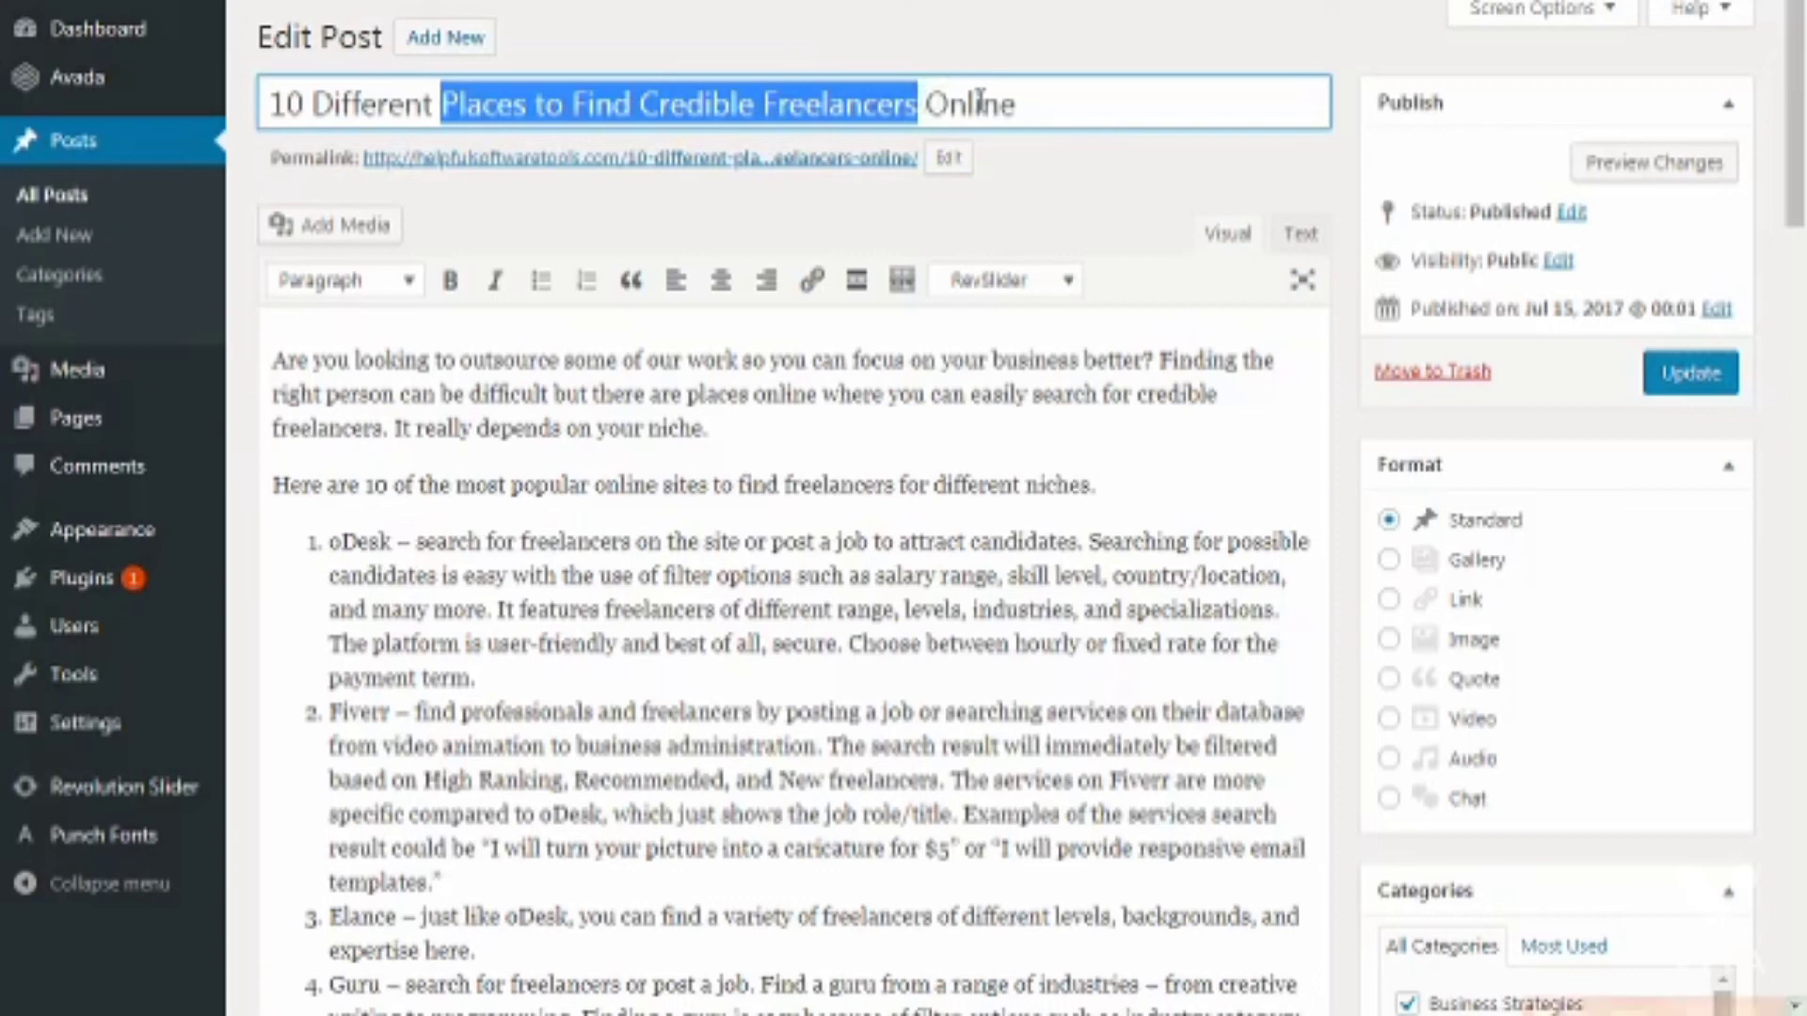
{"action": "scroll", "coordinate": [690, 425], "scroll_direction": "down", "scroll_amount": 1}
{"action": "scroll", "coordinate": [690, 425], "scroll_direction": "up", "scroll_amount": 1}
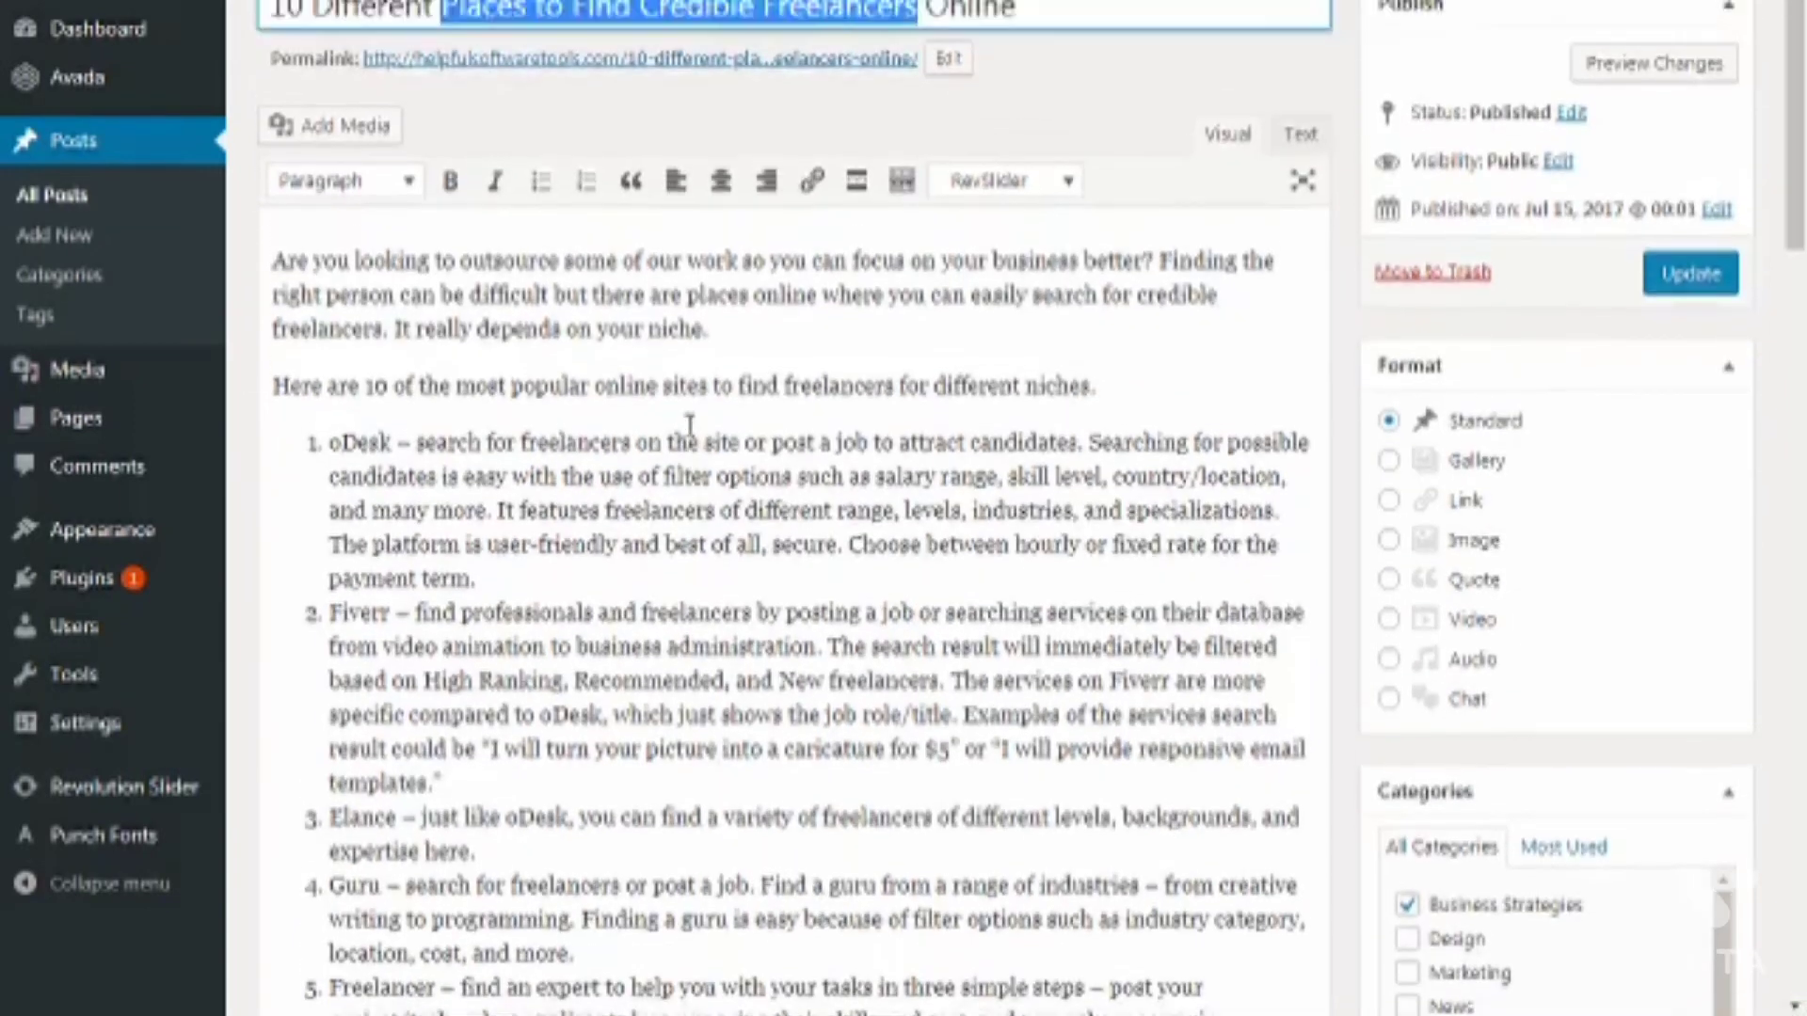
{"action": "left_click", "coordinate": [275, 358]}
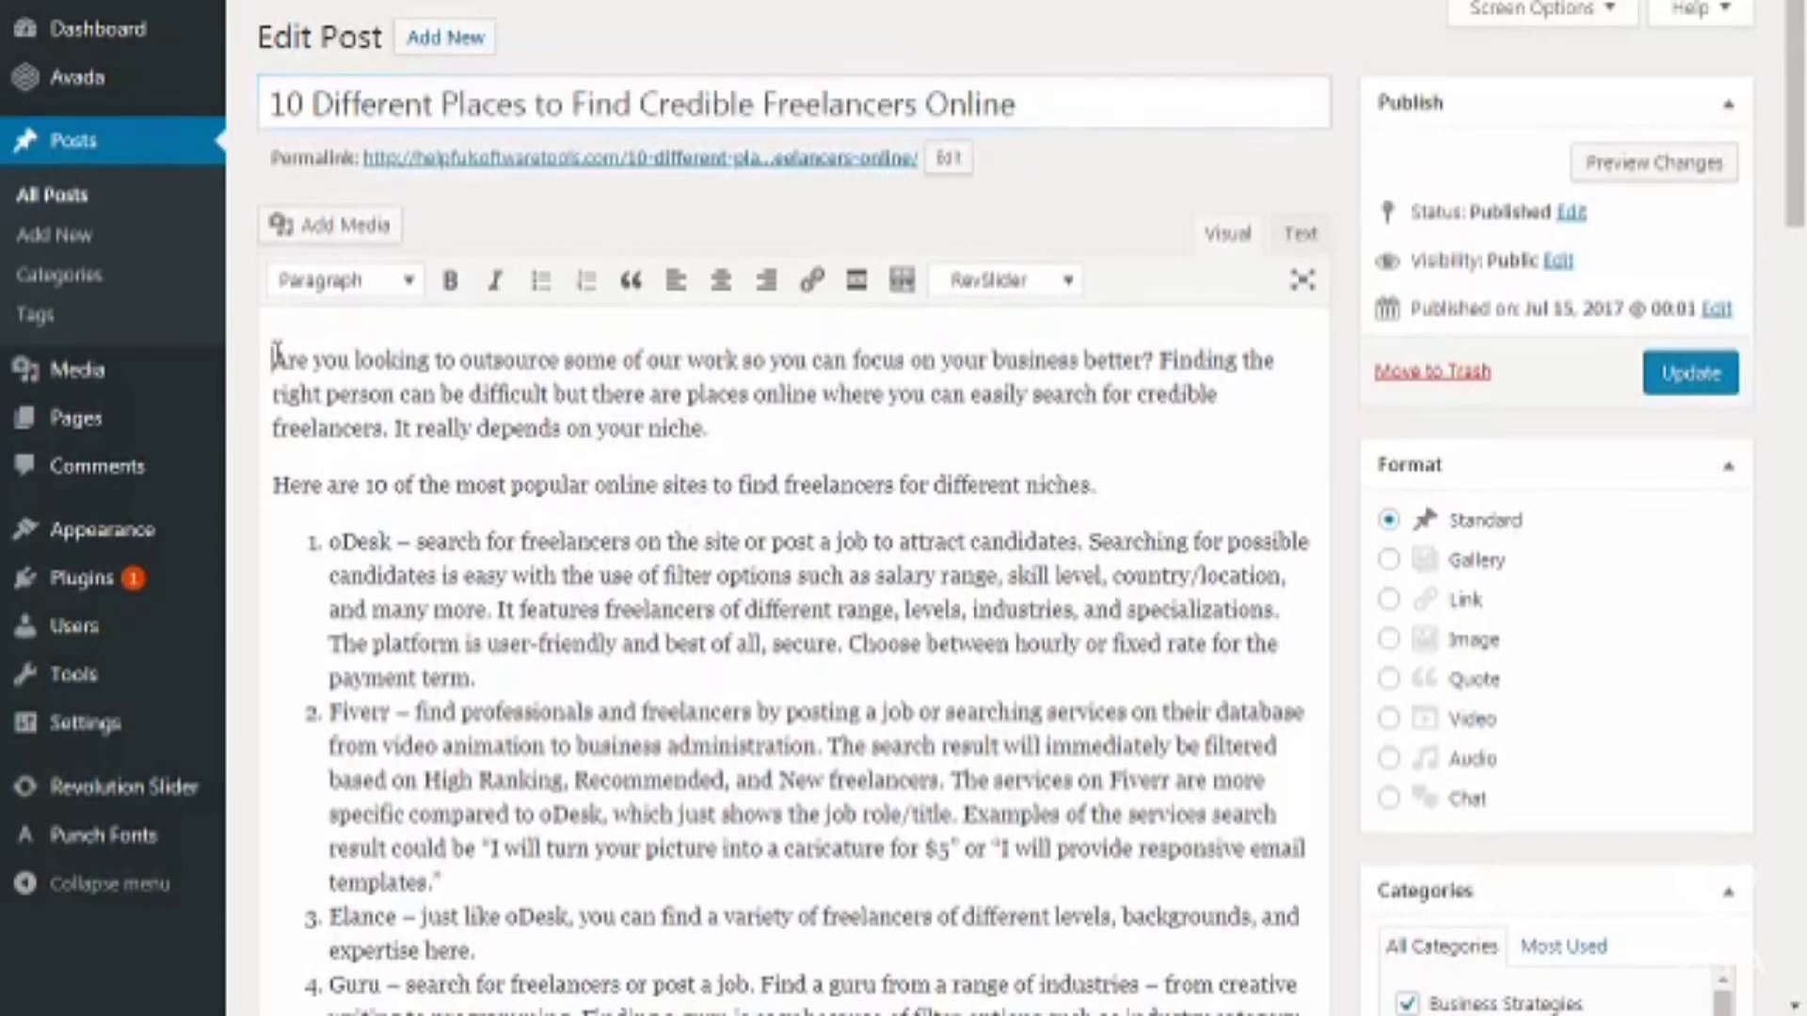
{"action": "key", "text": "ctrl+v"}
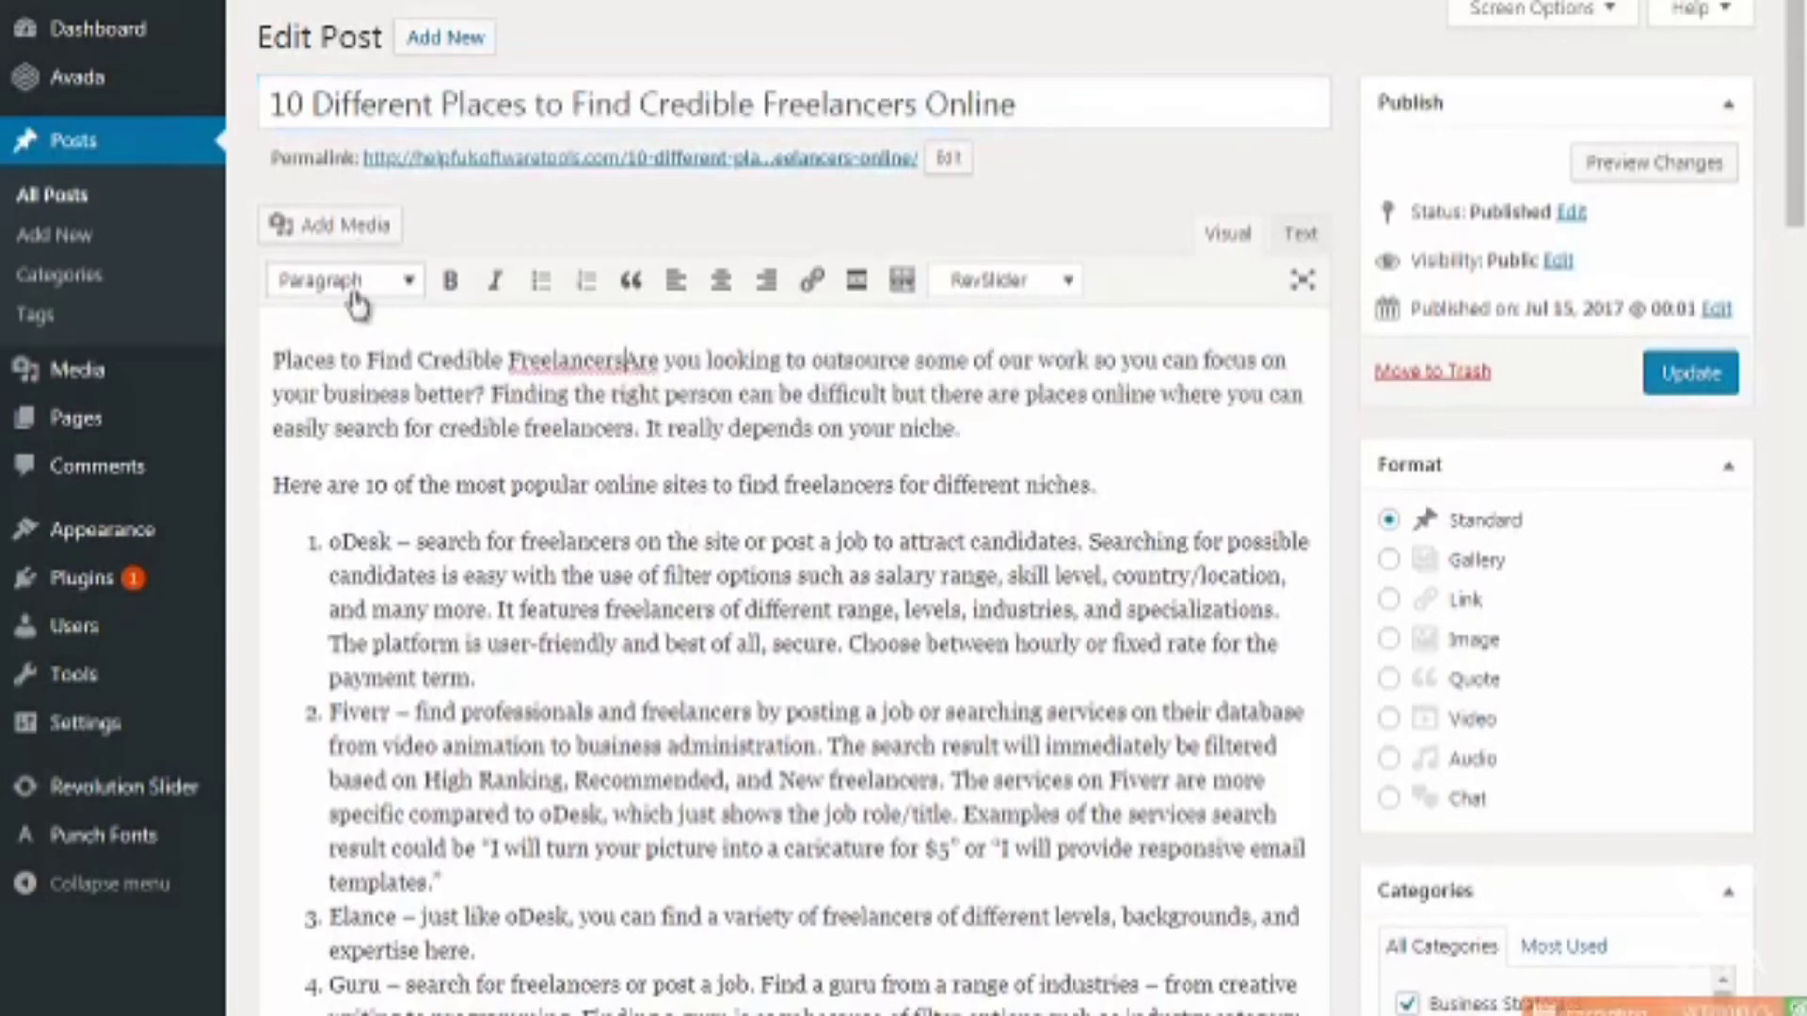
{"action": "key", "text": "Return"}
Step: Copy the new "Places to Find Credible Freelancers" line and format it as Heading 1
{"action": "left_click_drag", "start_coordinate": [675, 299], "coordinate": [226, 301]}
{"action": "key", "text": "ctrl+c"}
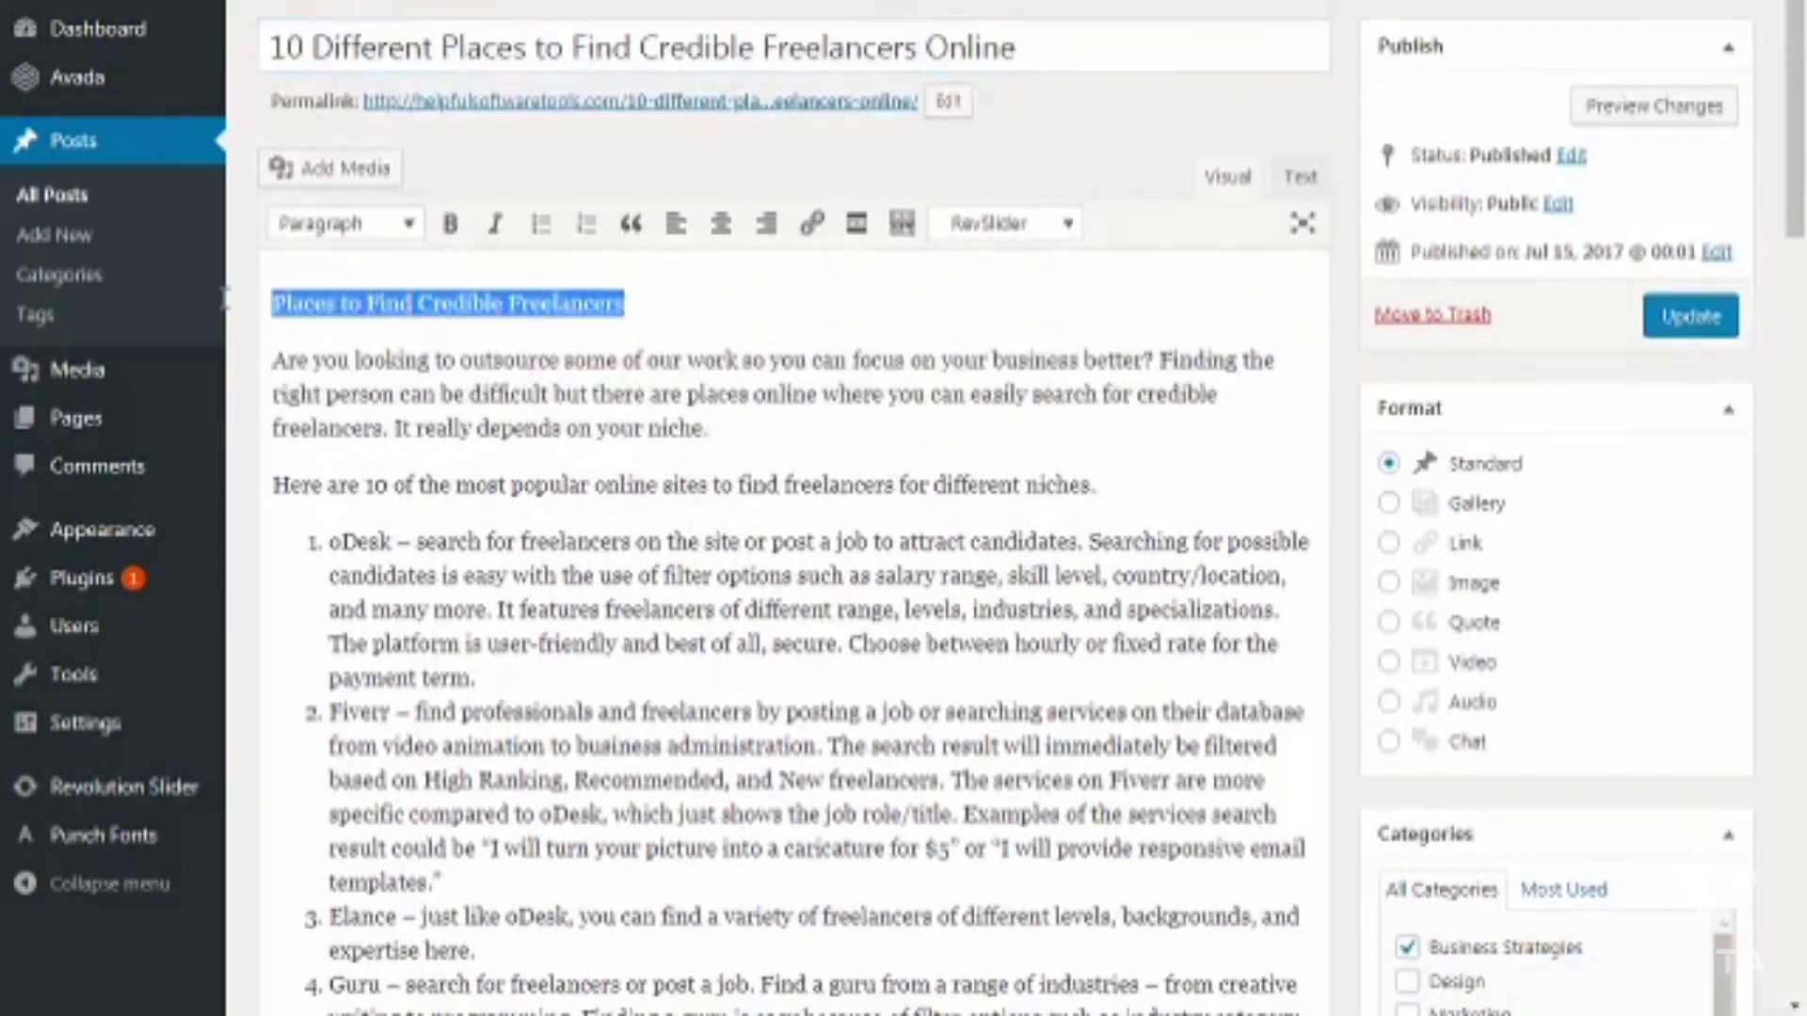
{"action": "left_click", "coordinate": [369, 229]}
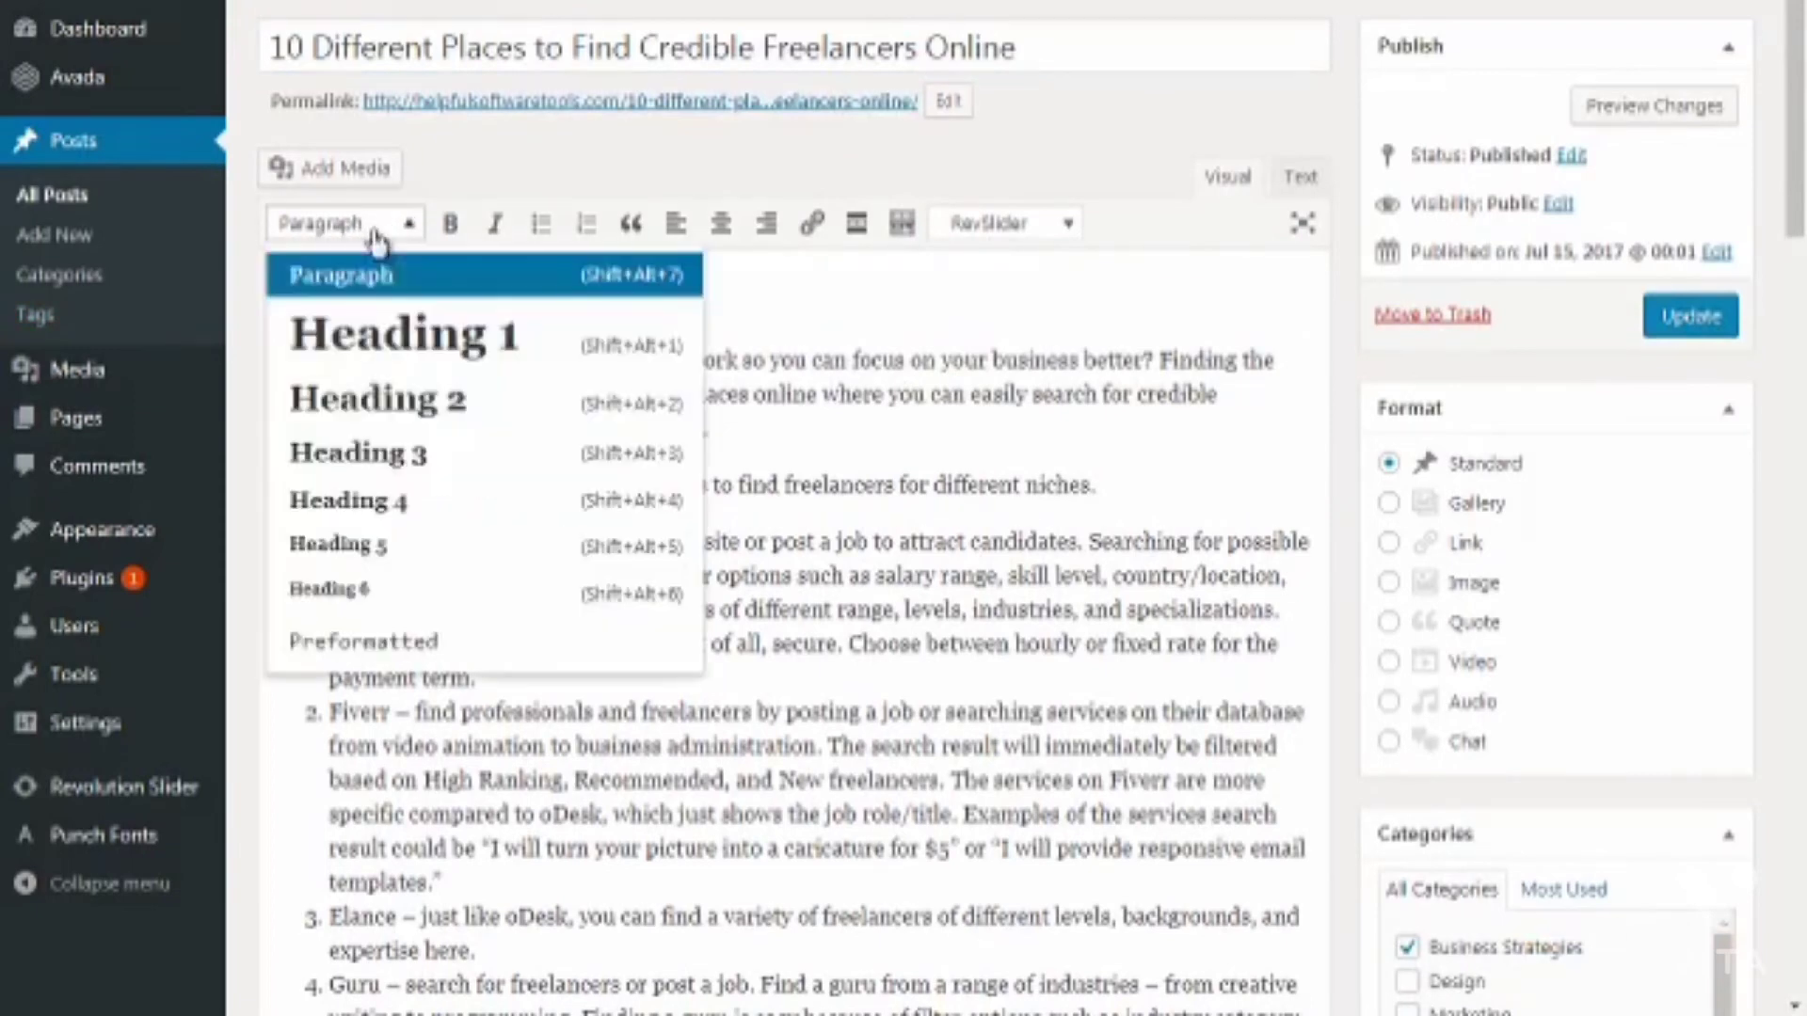
{"action": "left_click", "coordinate": [395, 334]}
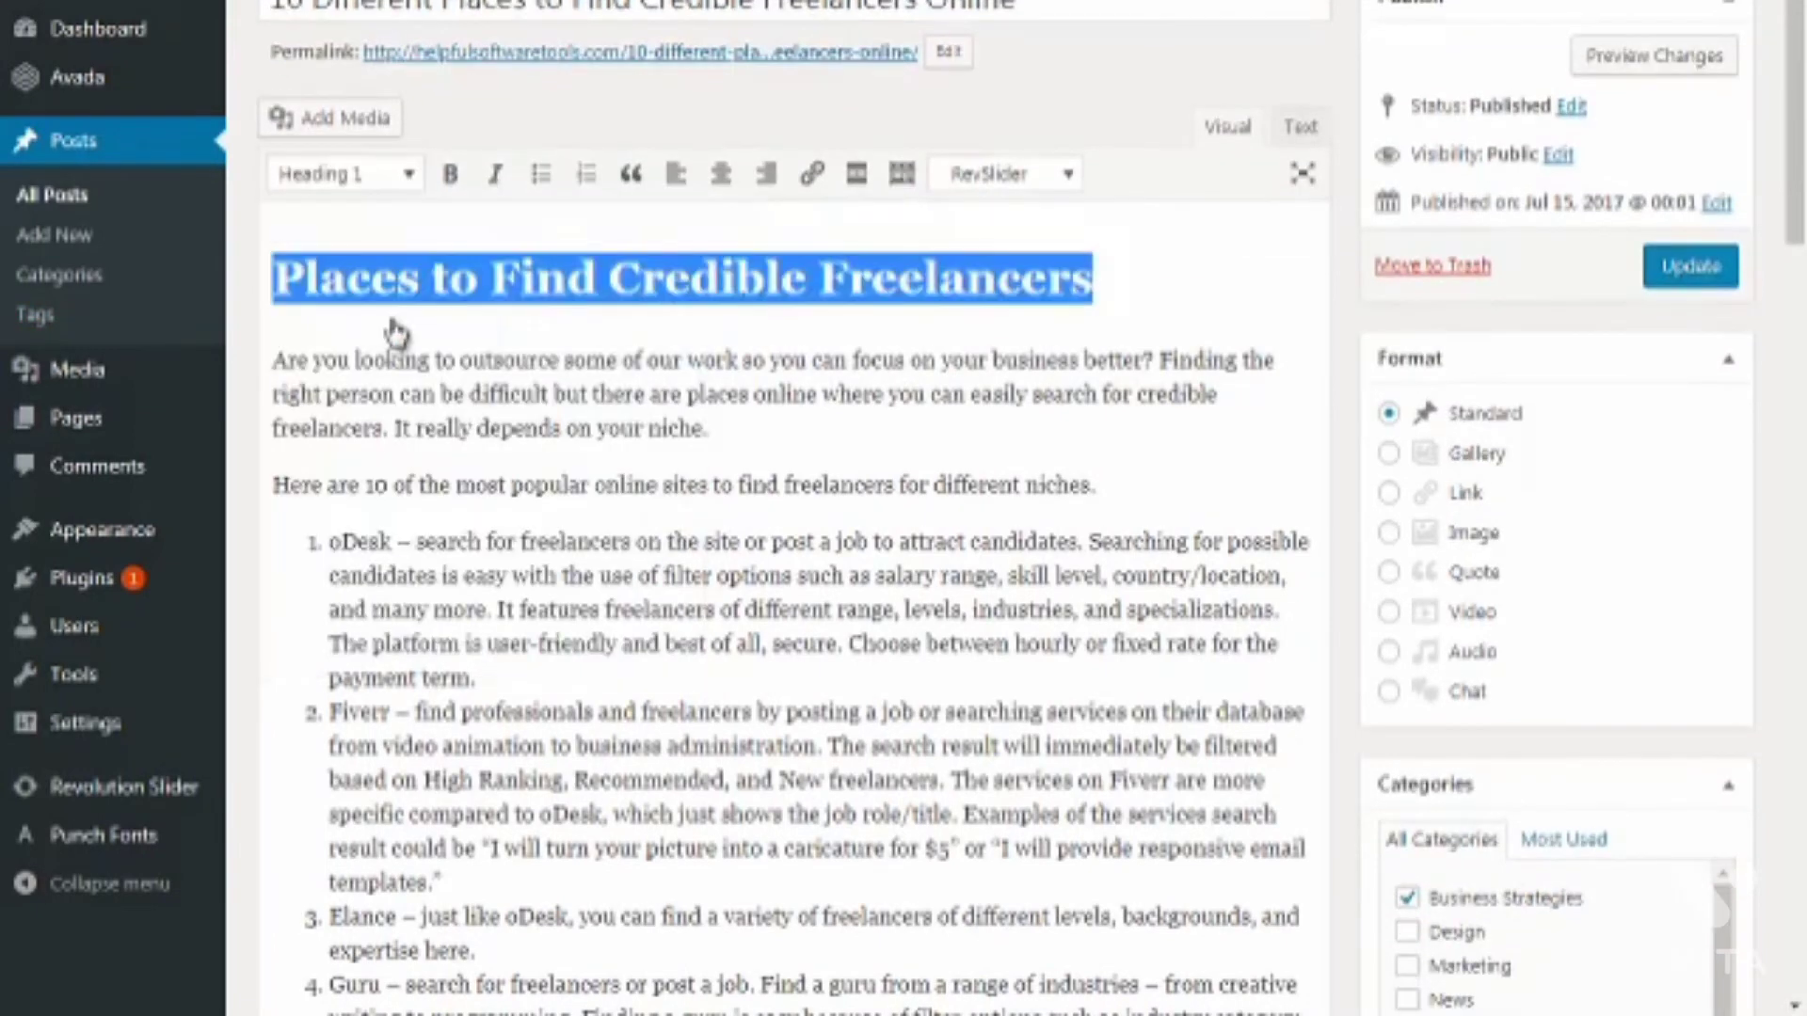
{"action": "left_click", "coordinate": [396, 283]}
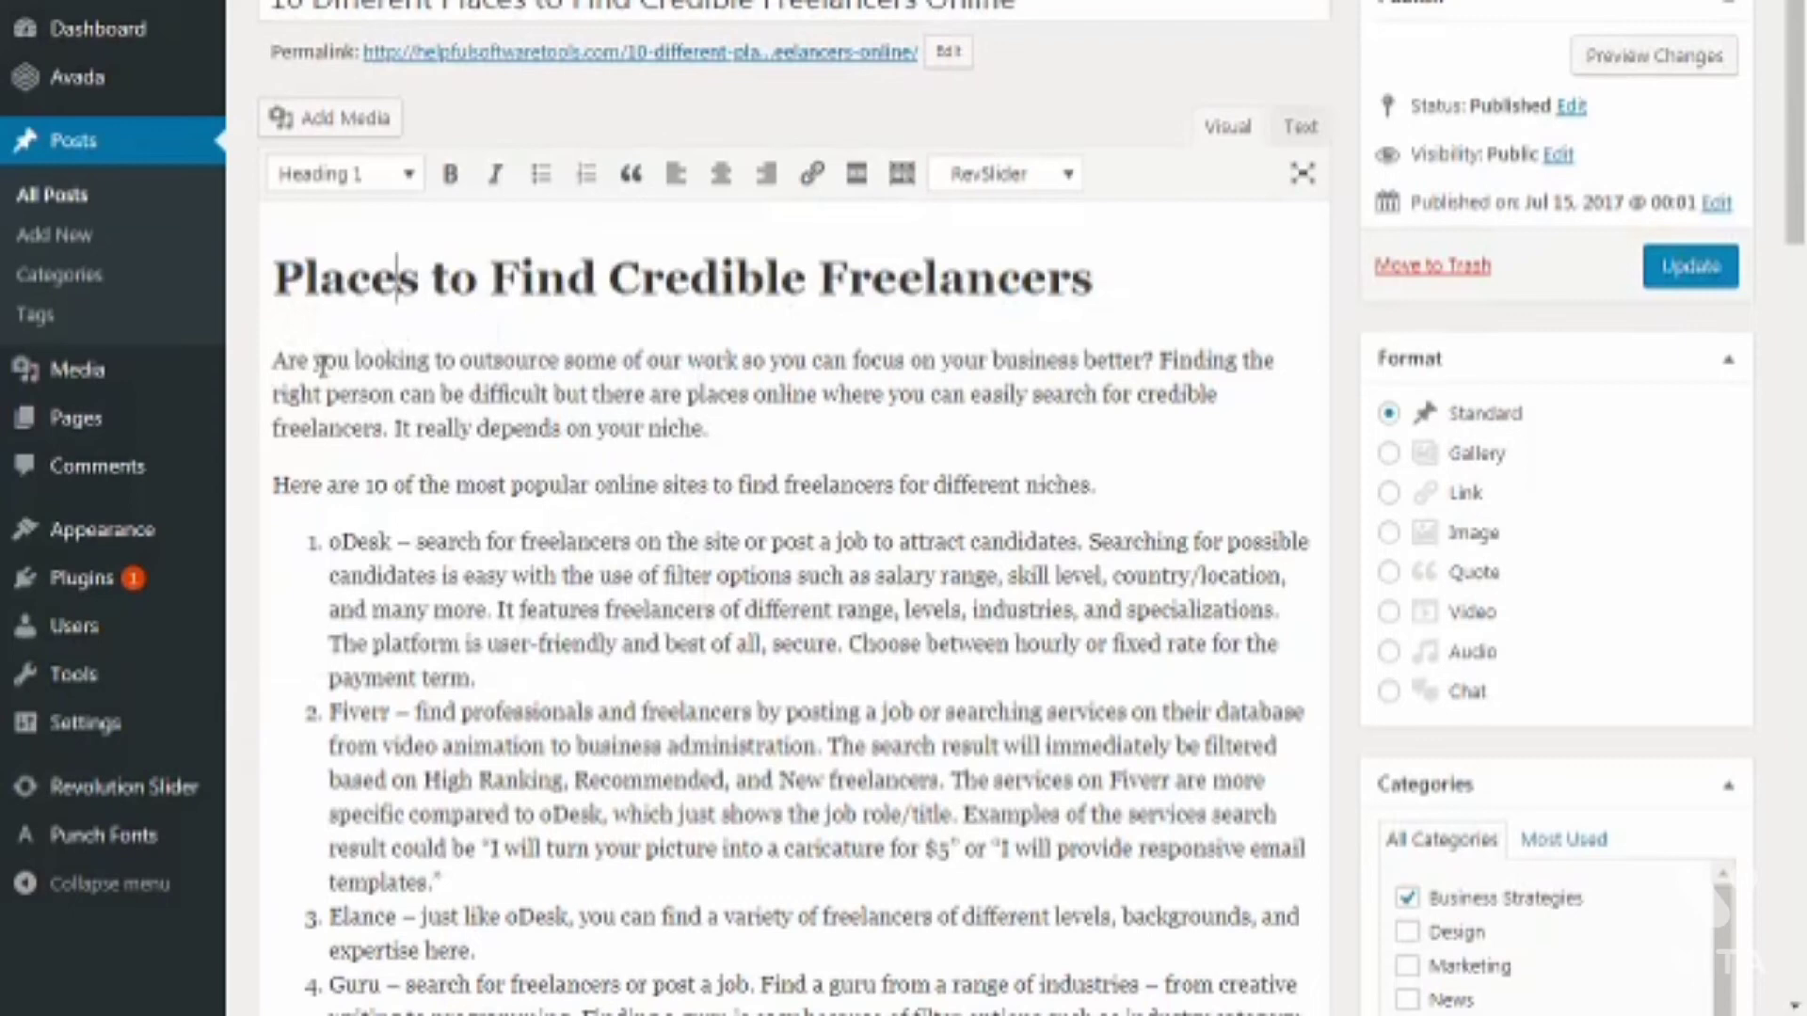
Step: Add the sentence "So let's discuss places to find credible freelancers." to the introductory paragraph before "It really depends on your niche."
{"action": "left_click", "coordinate": [272, 364]}
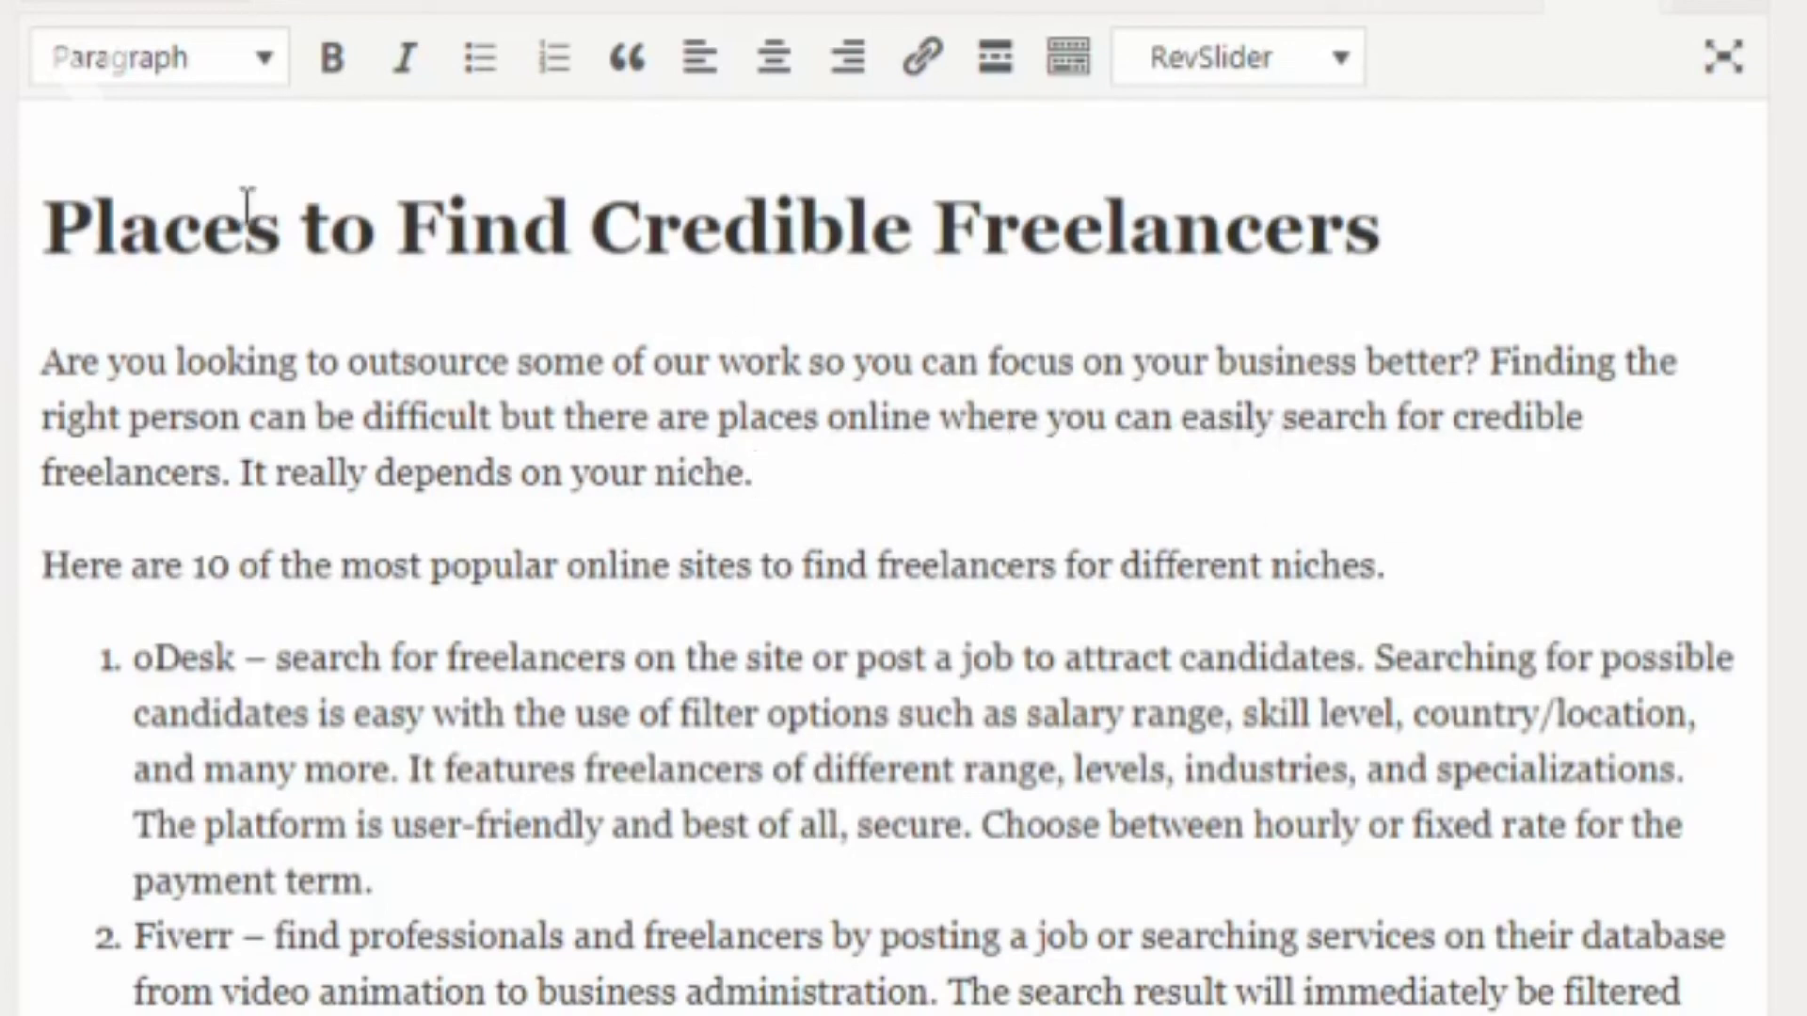
{"action": "left_click", "coordinate": [232, 472]}
{"action": "type", "text": "So let's discu"}
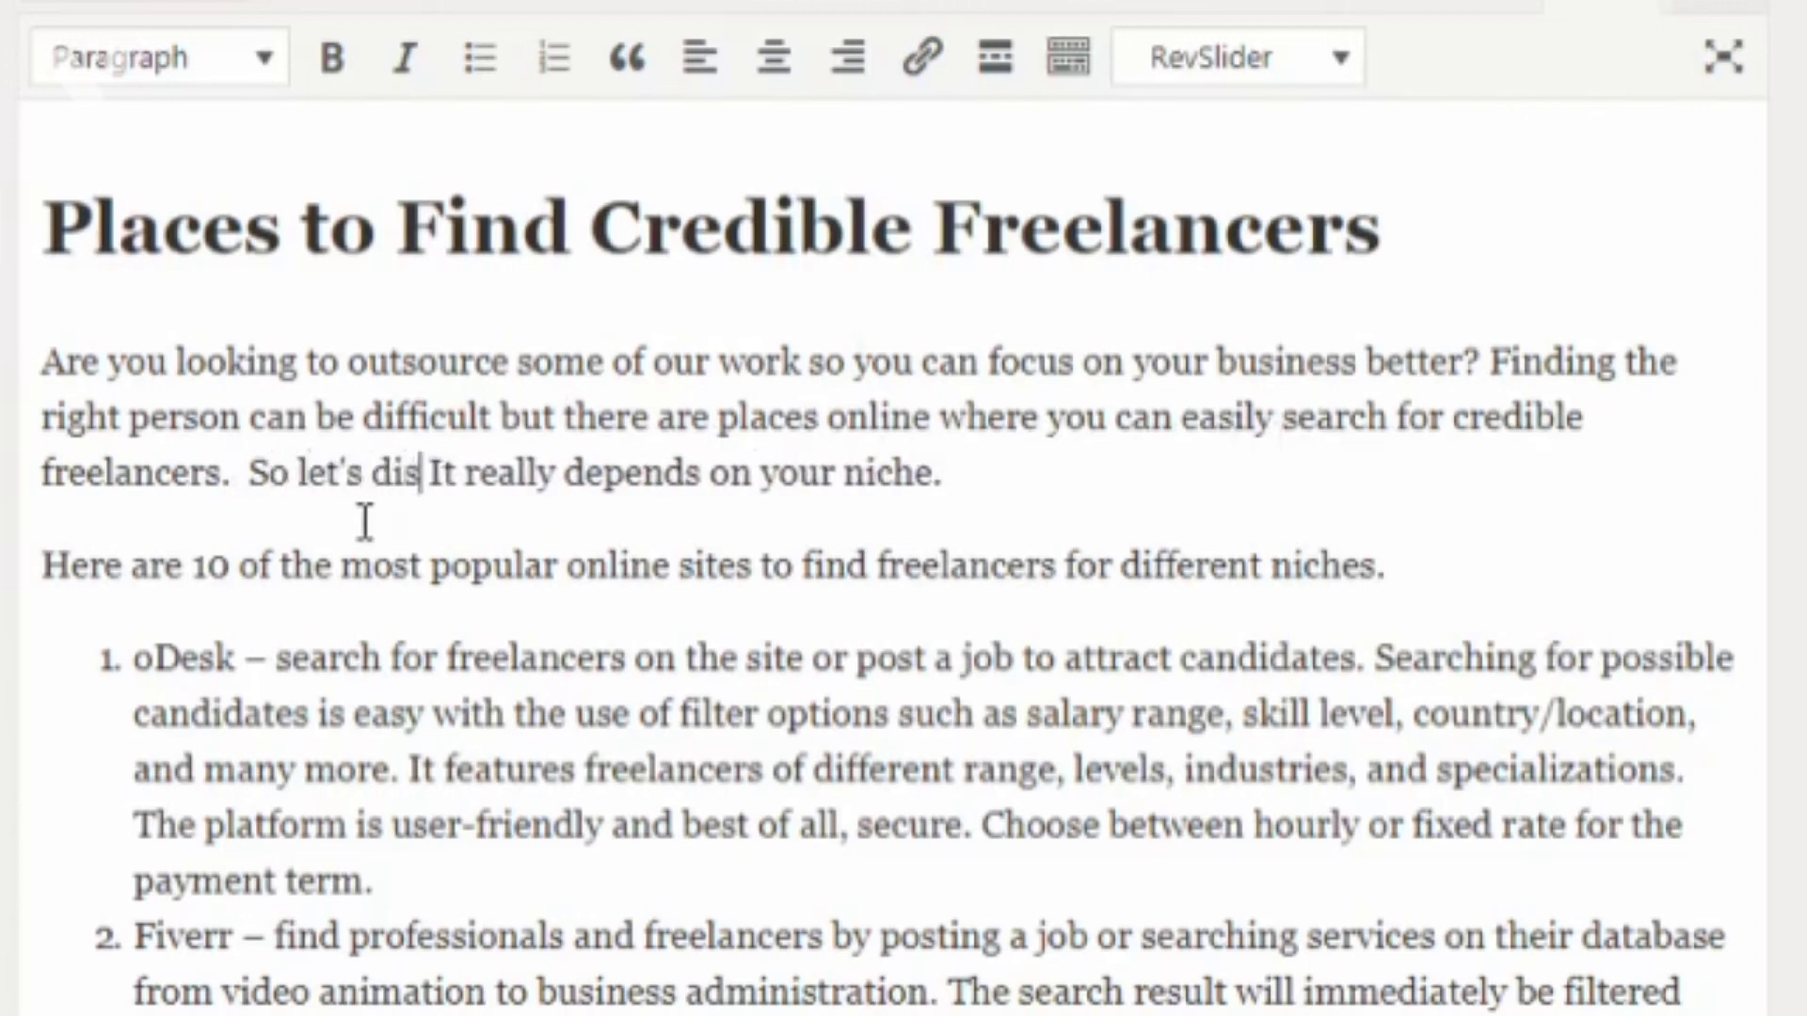
{"action": "type", "text": "ss"}
{"action": "key", "text": "ctrl+v"}
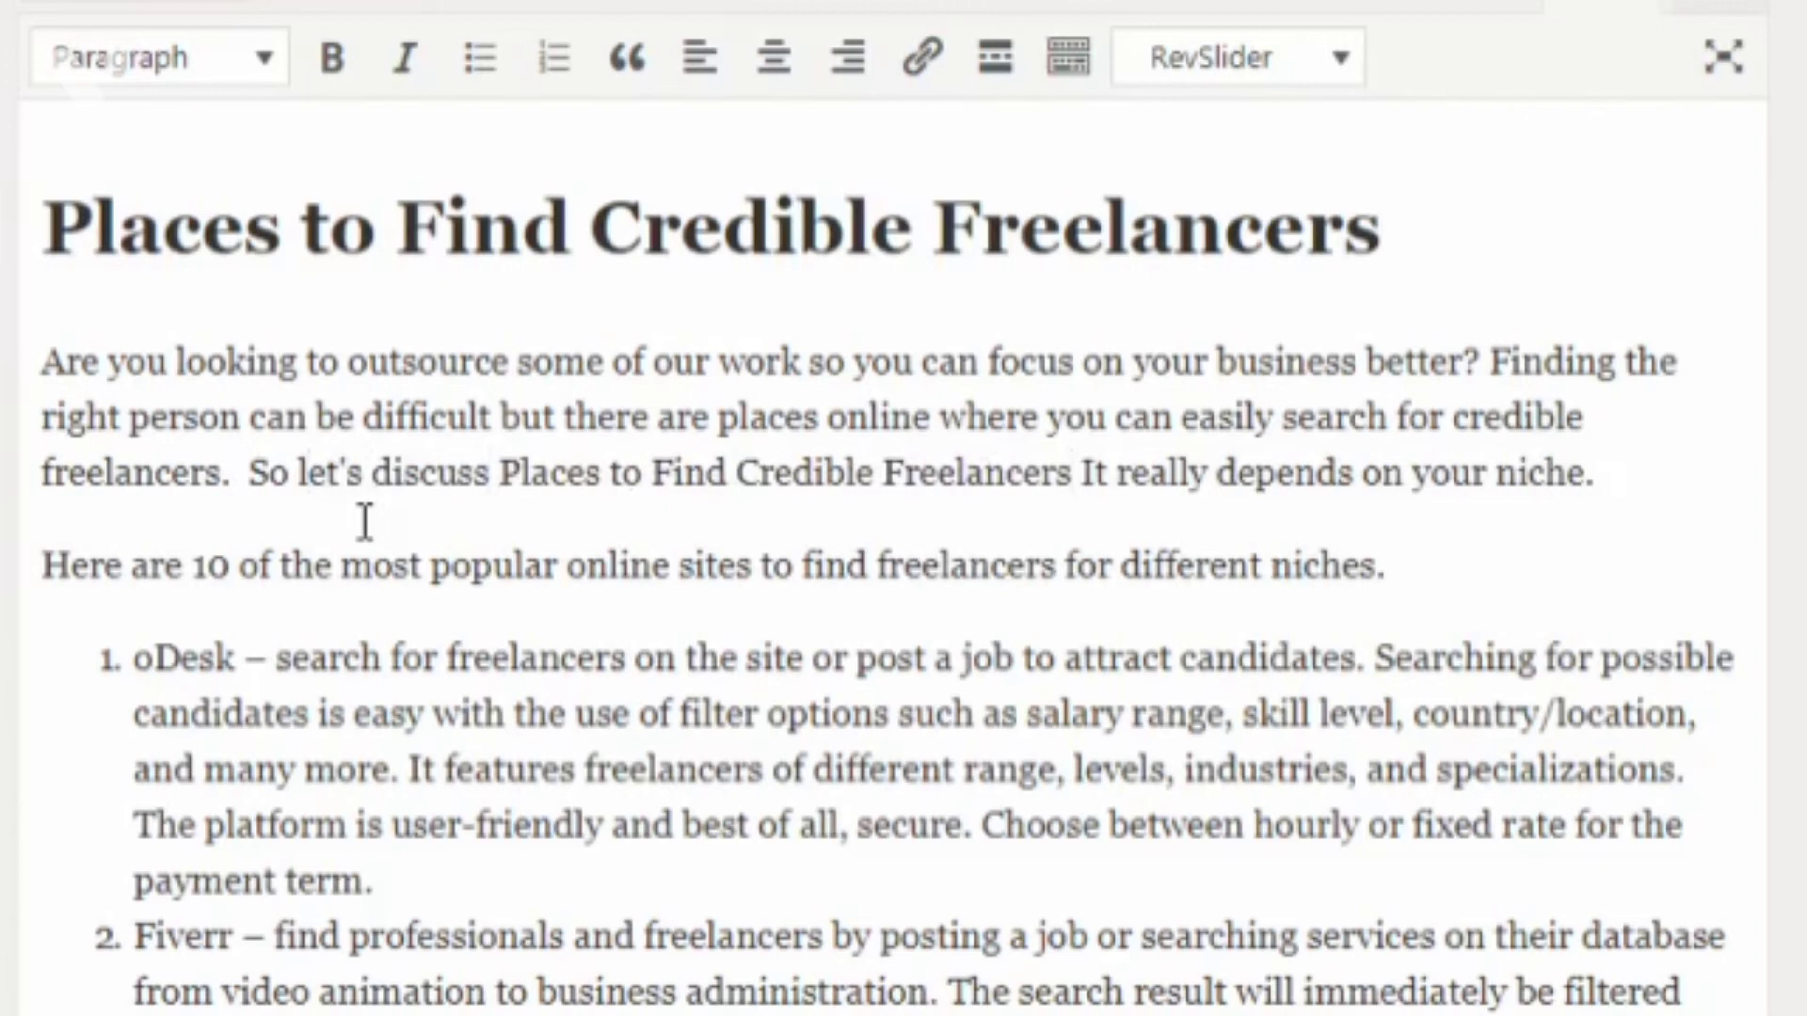
{"action": "key", "text": "ctrl+z"}
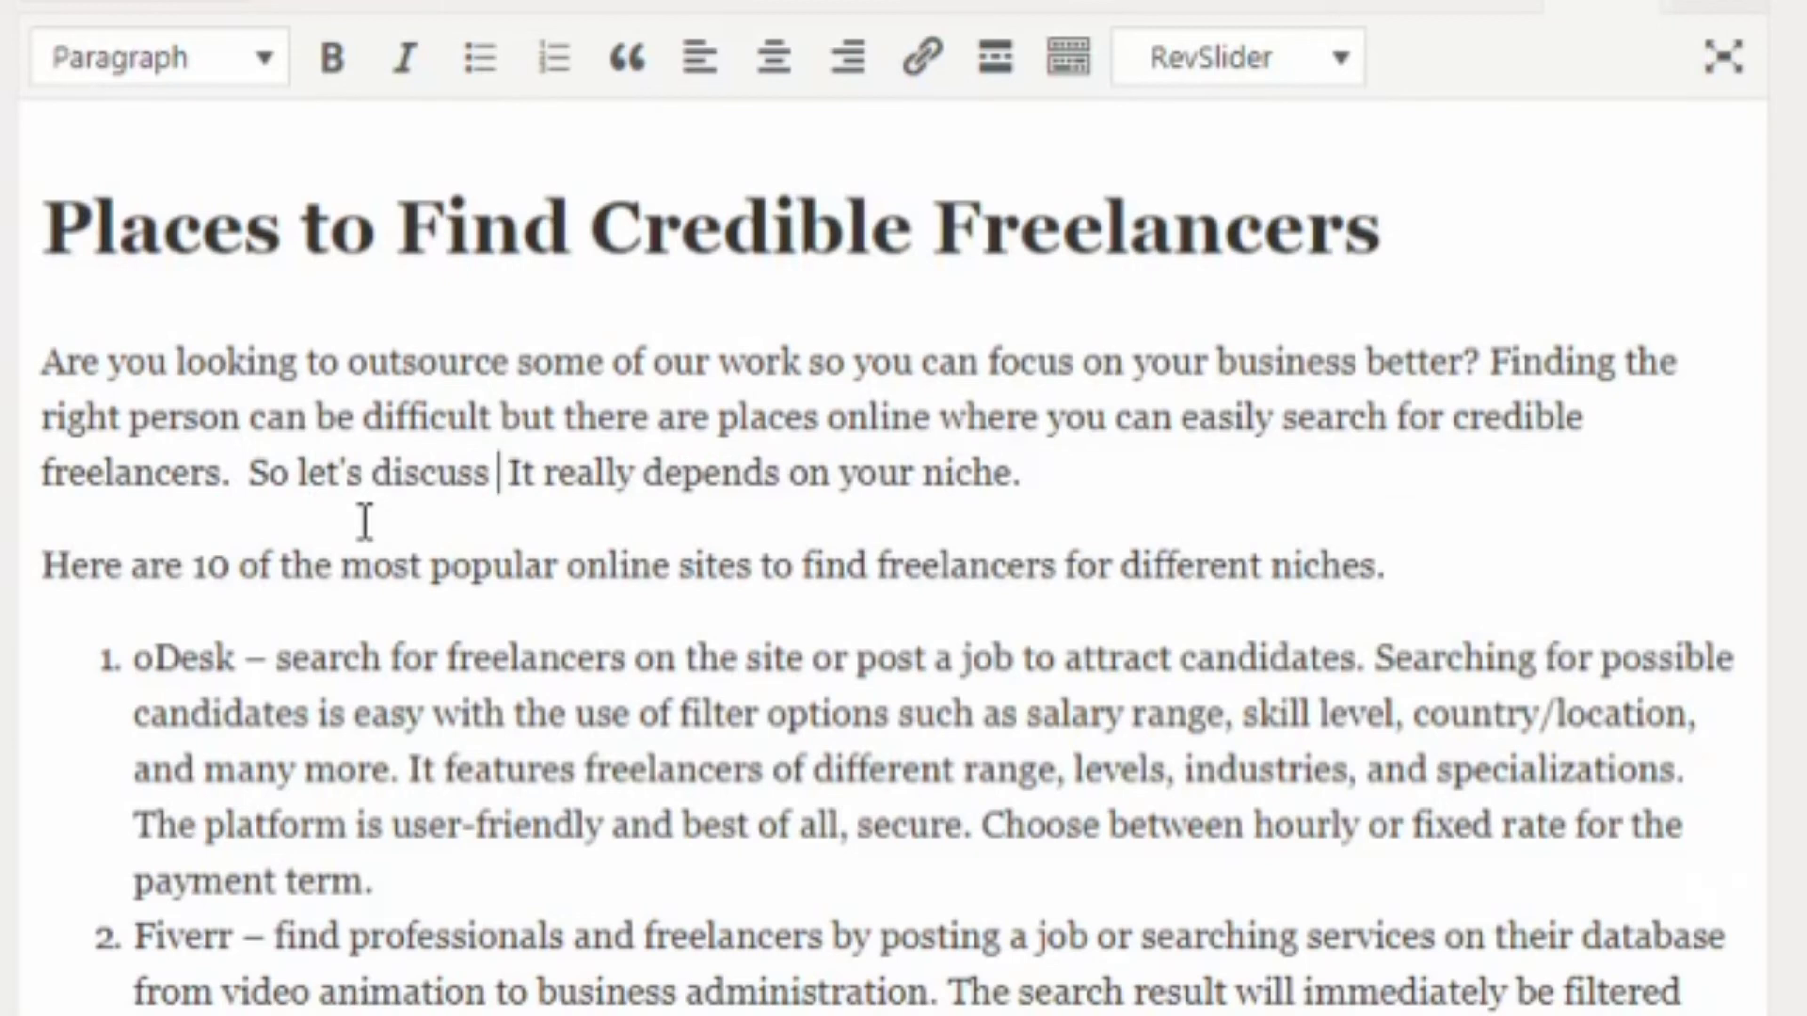
{"action": "type", "text": "places that"}
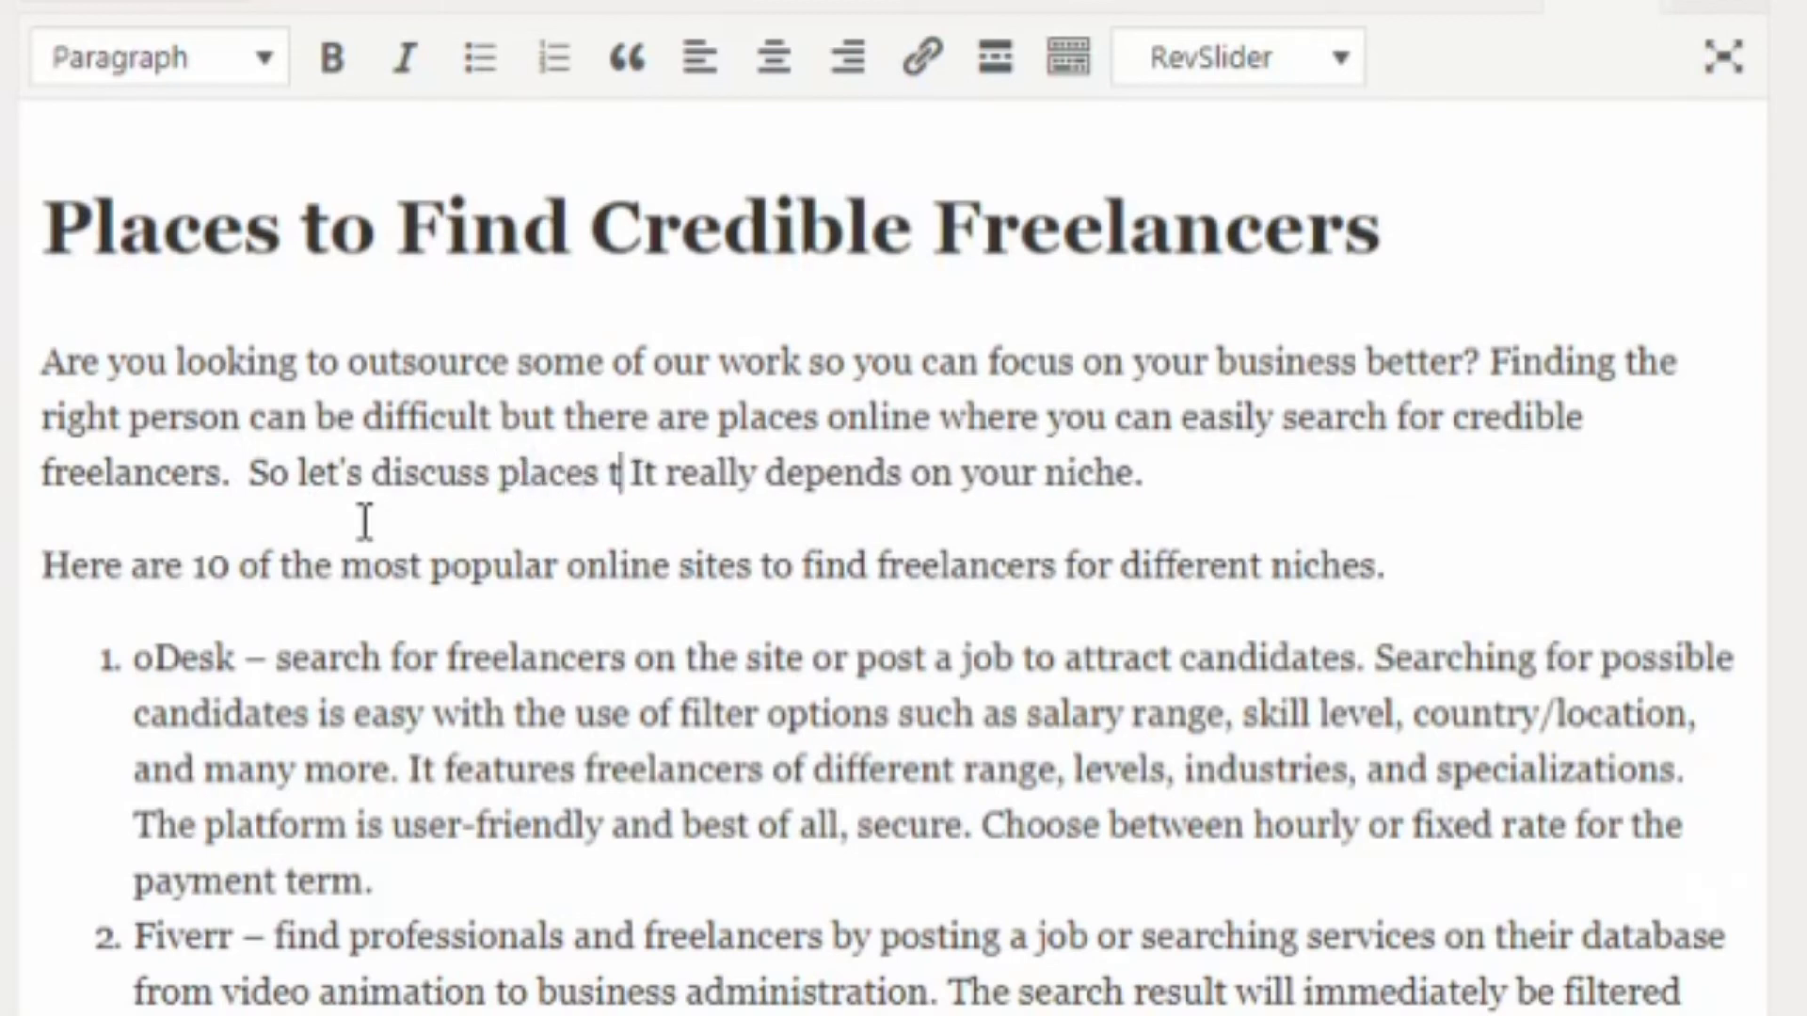
{"action": "key", "text": "BackSpace"}
{"action": "key", "text": "BackSpace"}
{"action": "key", "text": "BackSpace"}
{"action": "type", "text": "o find c"}
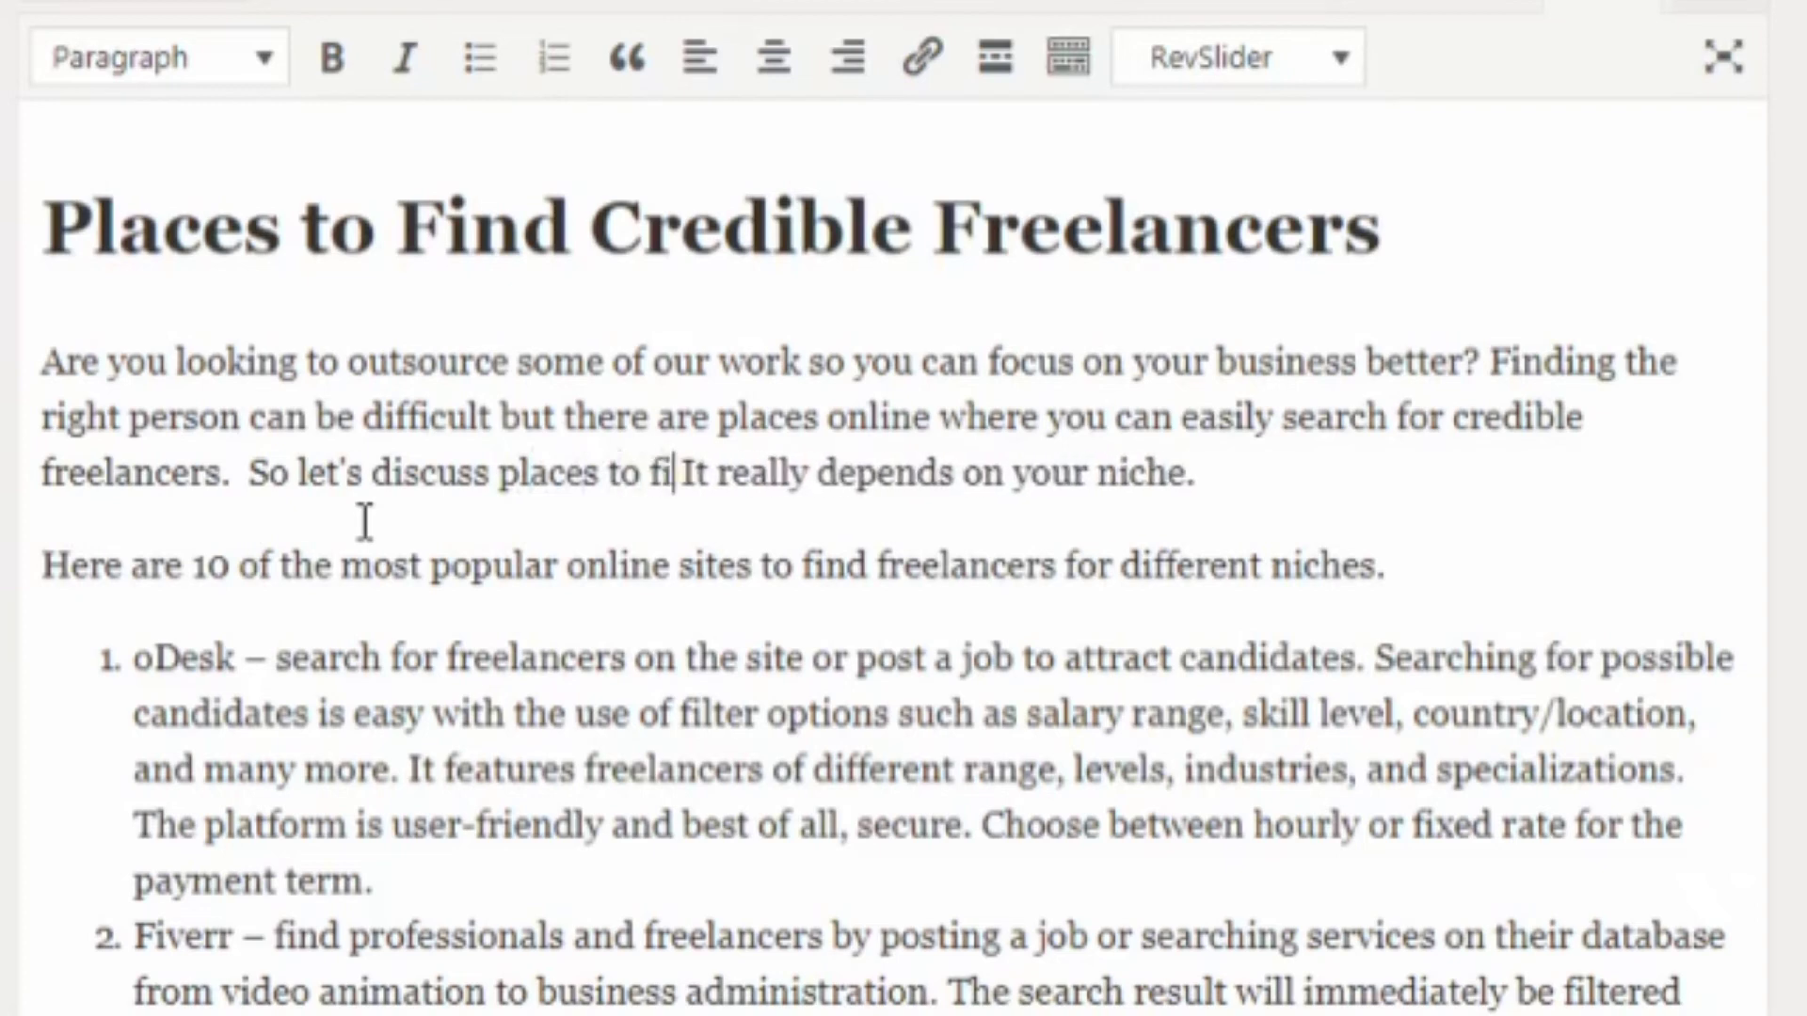
{"action": "type", "text": "redible "}
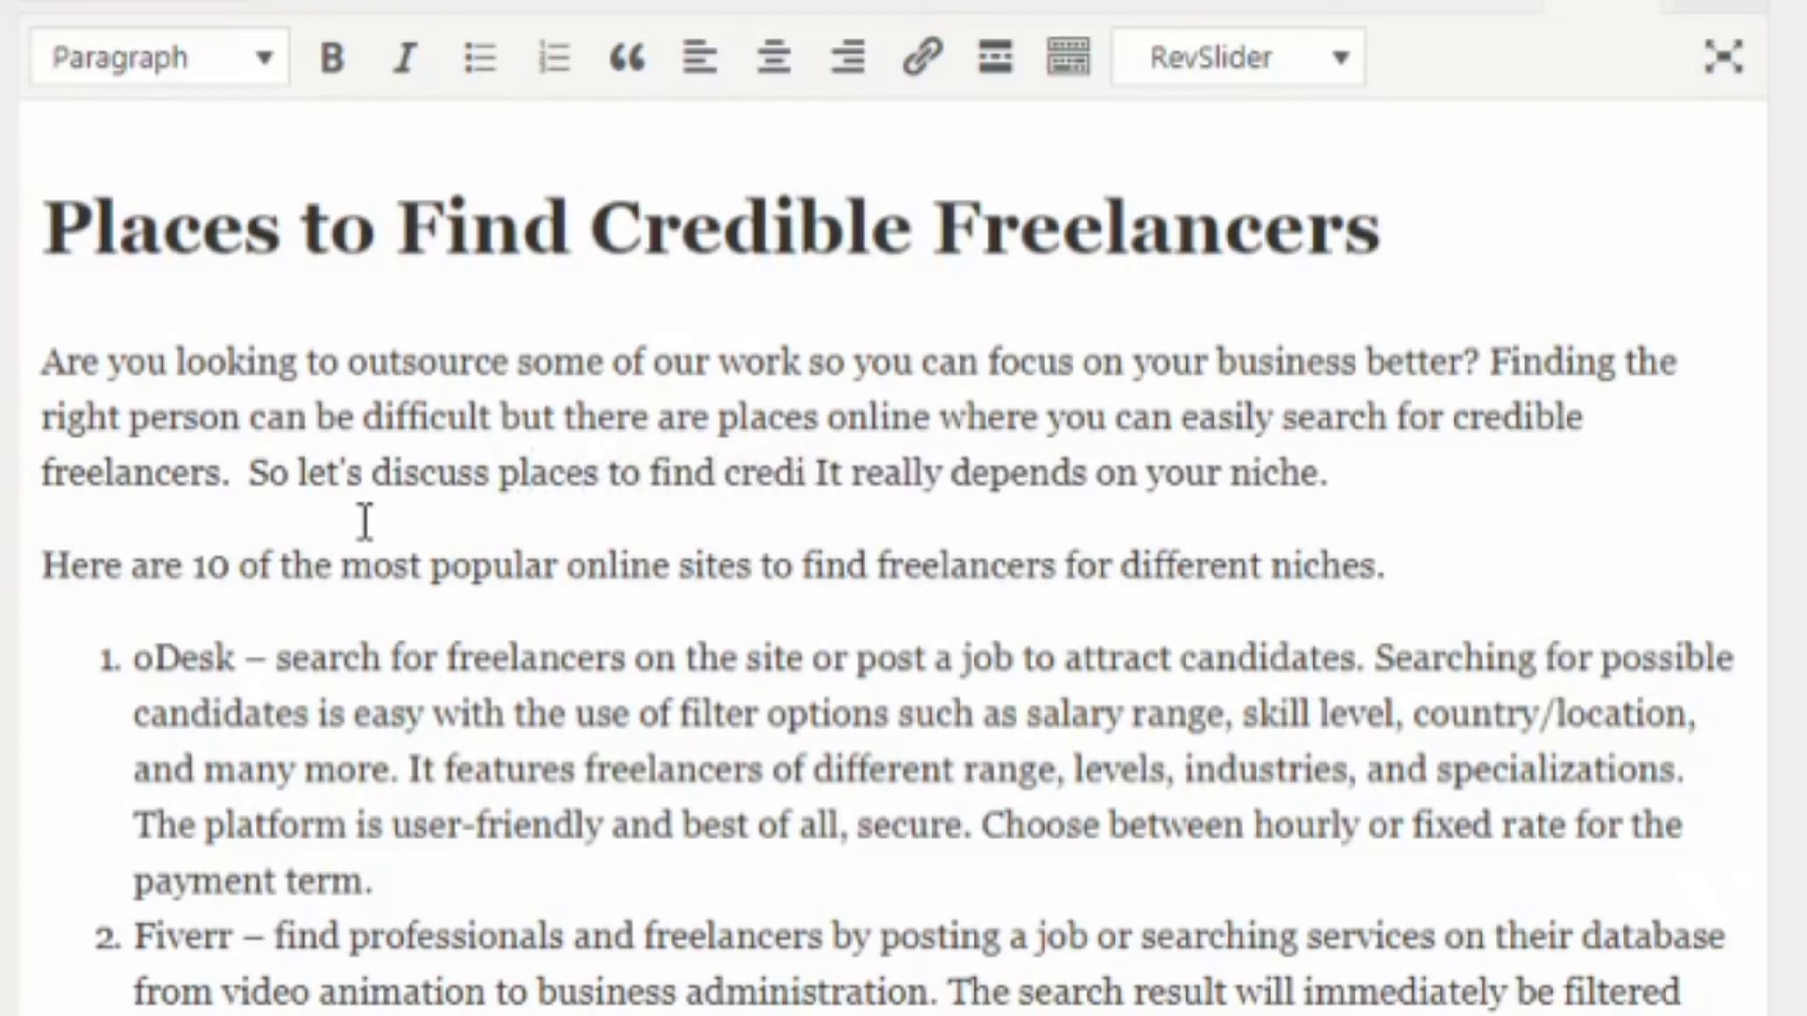
{"action": "type", "text": "freelancers."}
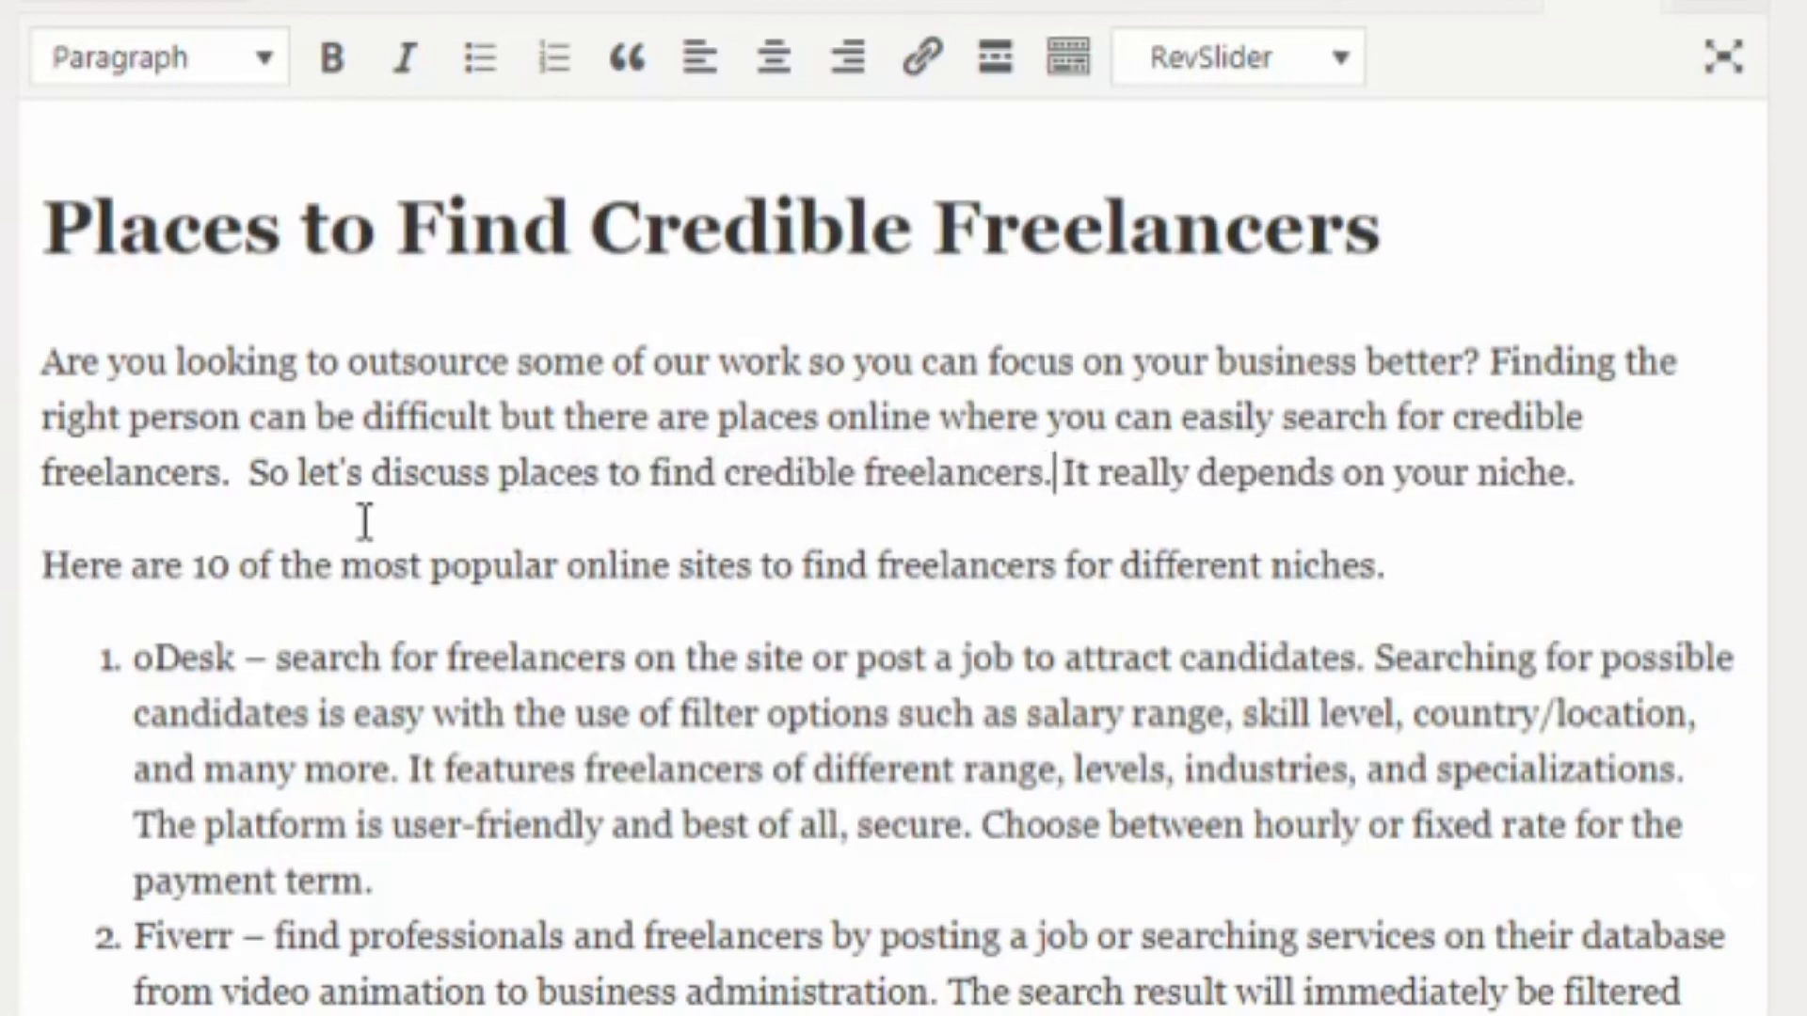
Step: Format the phrase "places to find credible freelancers" in the introductory paragraph as bold italic
{"action": "left_click", "coordinate": [727, 470]}
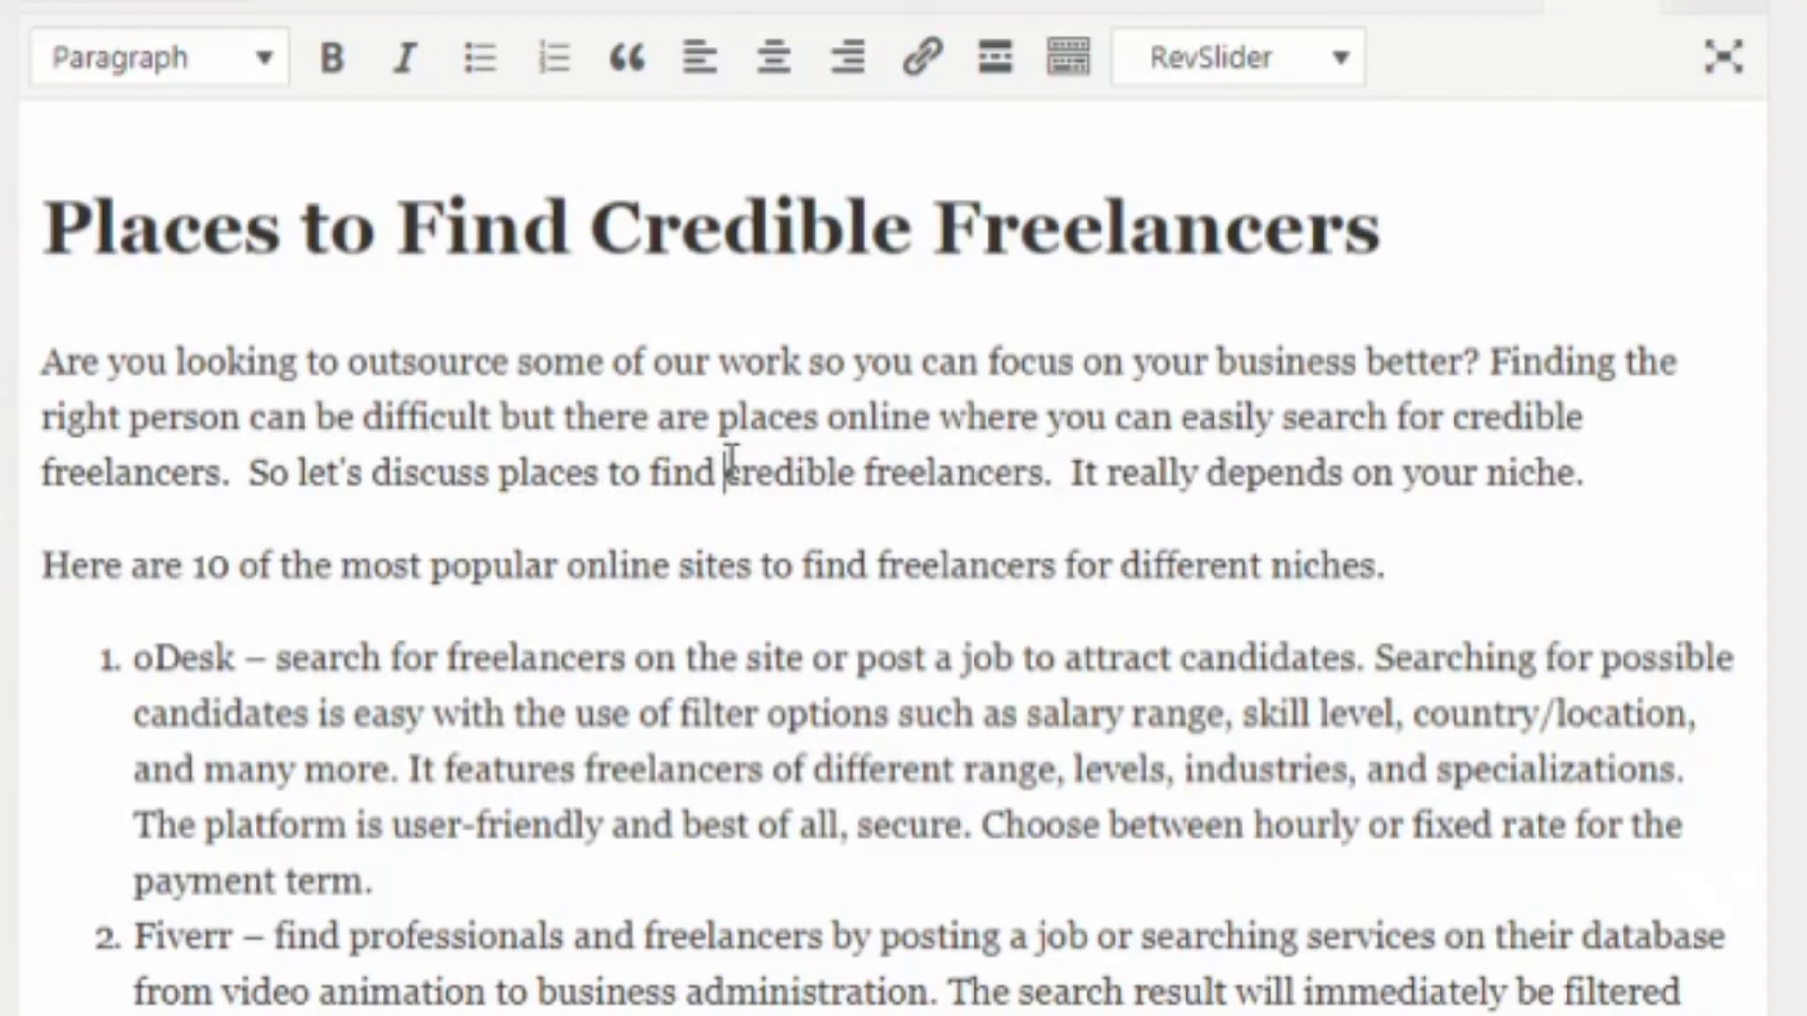
{"action": "left_click", "coordinate": [499, 471]}
{"action": "left_click_drag", "start_coordinate": [499, 473], "coordinate": [1045, 474]}
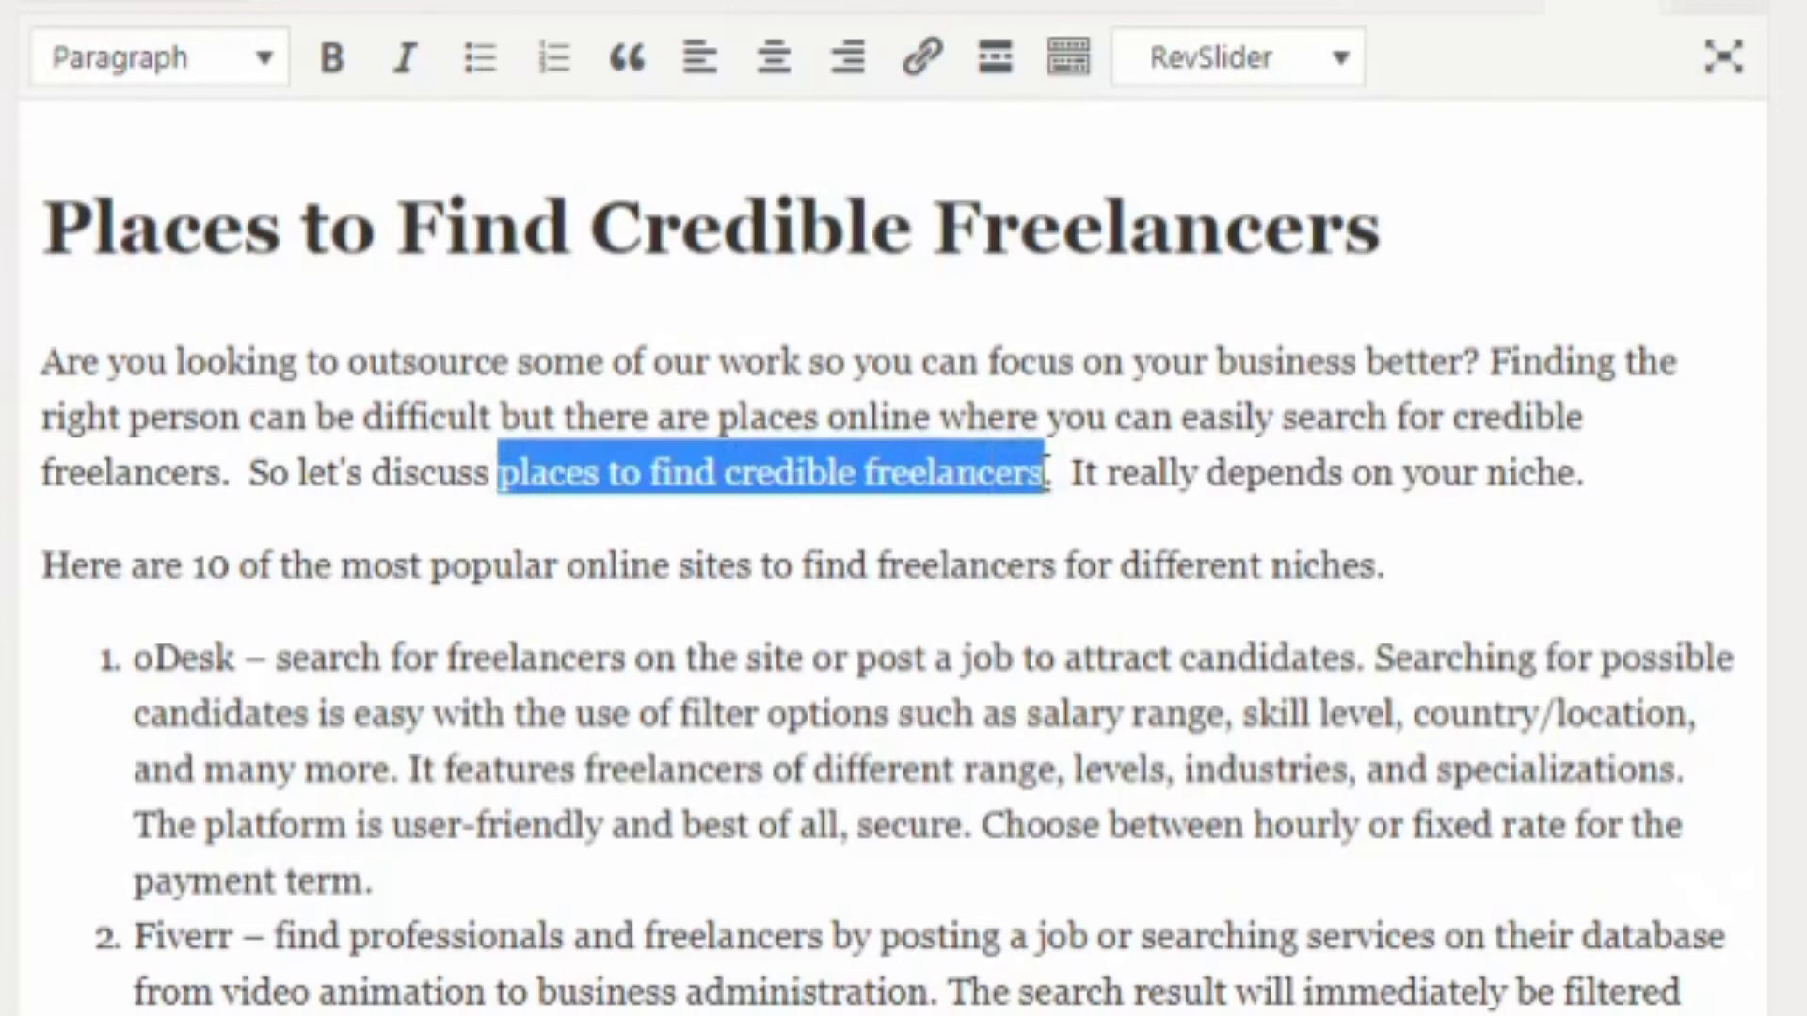
{"action": "left_click", "coordinate": [404, 59]}
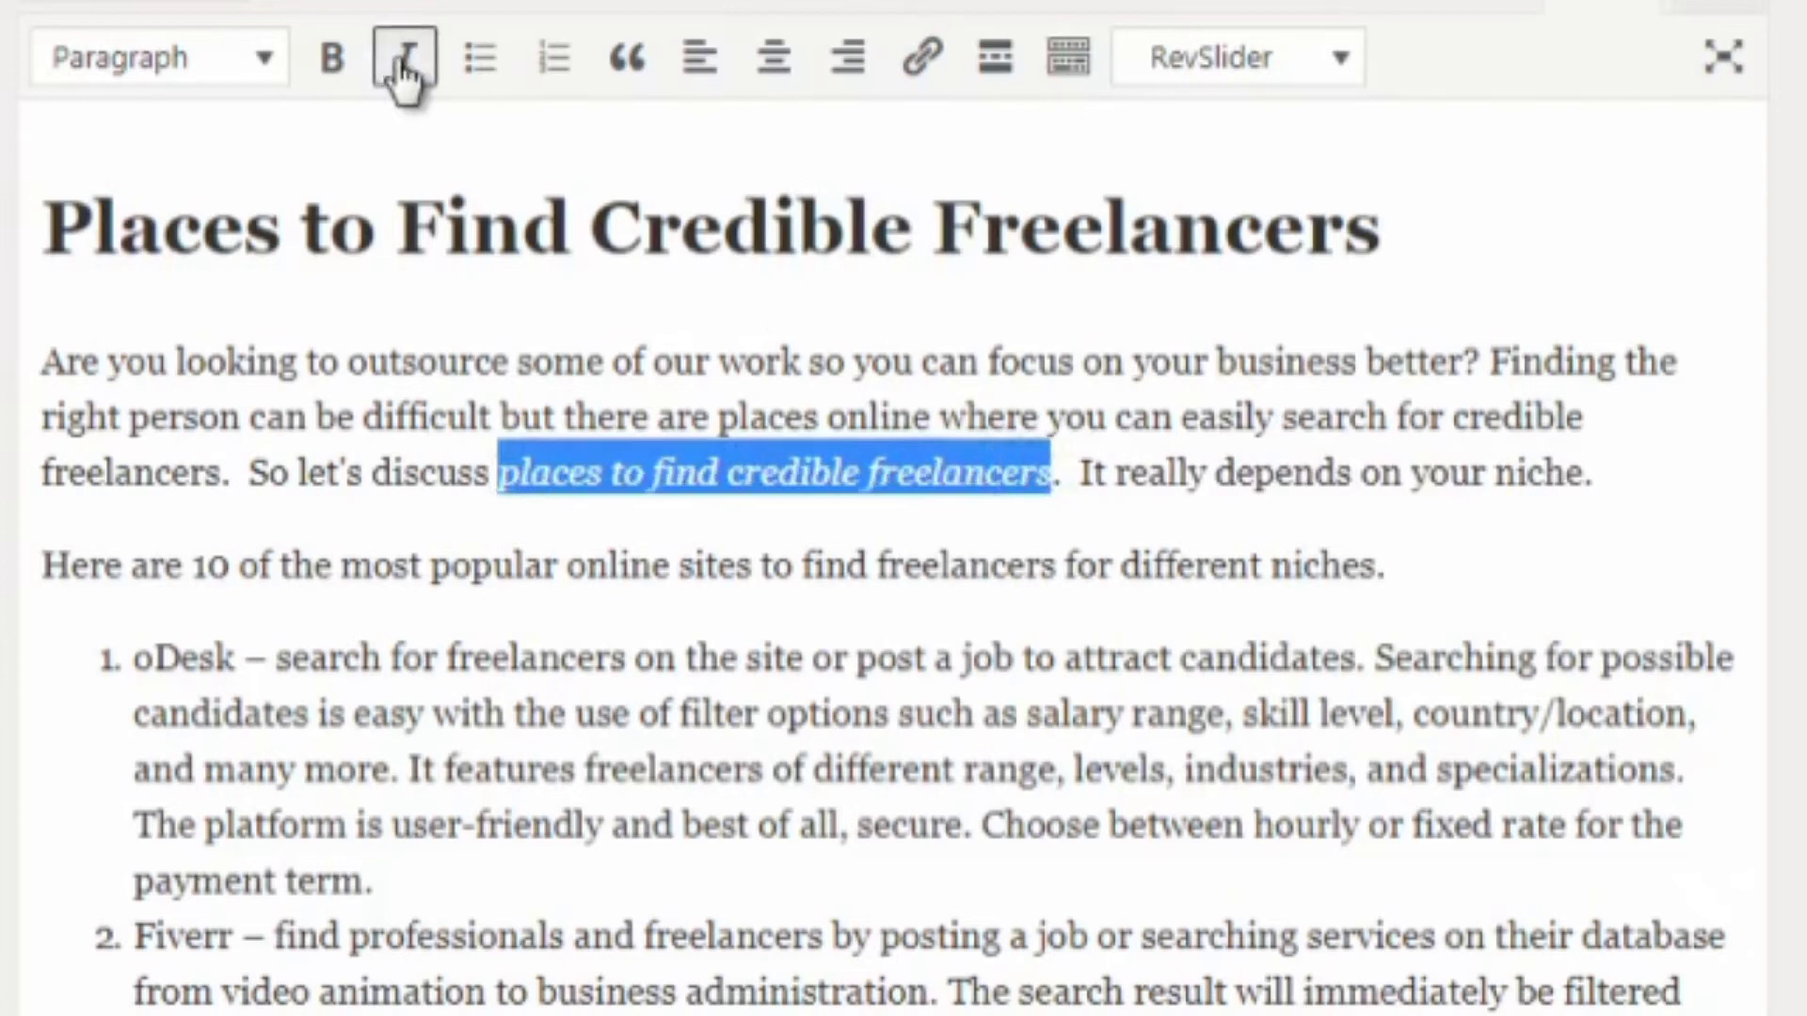
{"action": "left_click", "coordinate": [331, 58]}
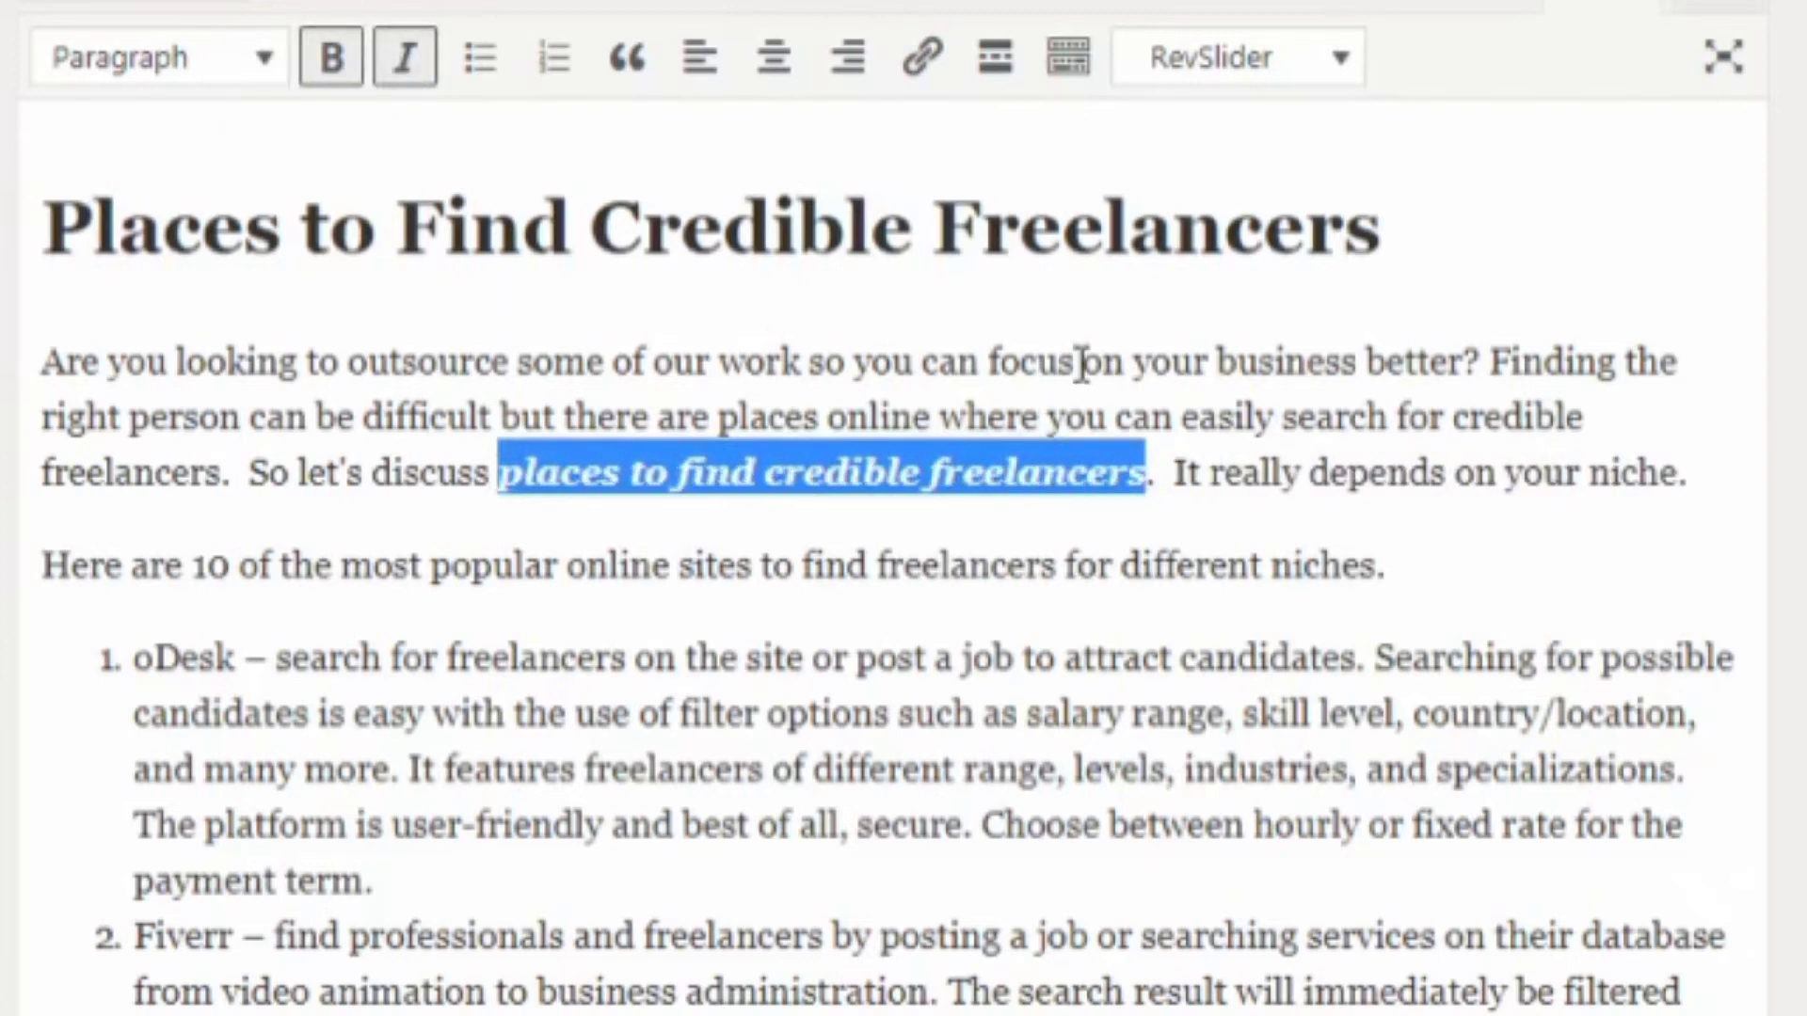
{"action": "left_click", "coordinate": [1081, 361]}
Step: Review the introduction and the numbered list of freelancer sites for spots where related keyword phrases could fit
{"action": "scroll", "coordinate": [1161, 424], "scroll_direction": "down", "scroll_amount": 2}
{"action": "scroll", "coordinate": [1210, 323], "scroll_direction": "up", "scroll_amount": 2}
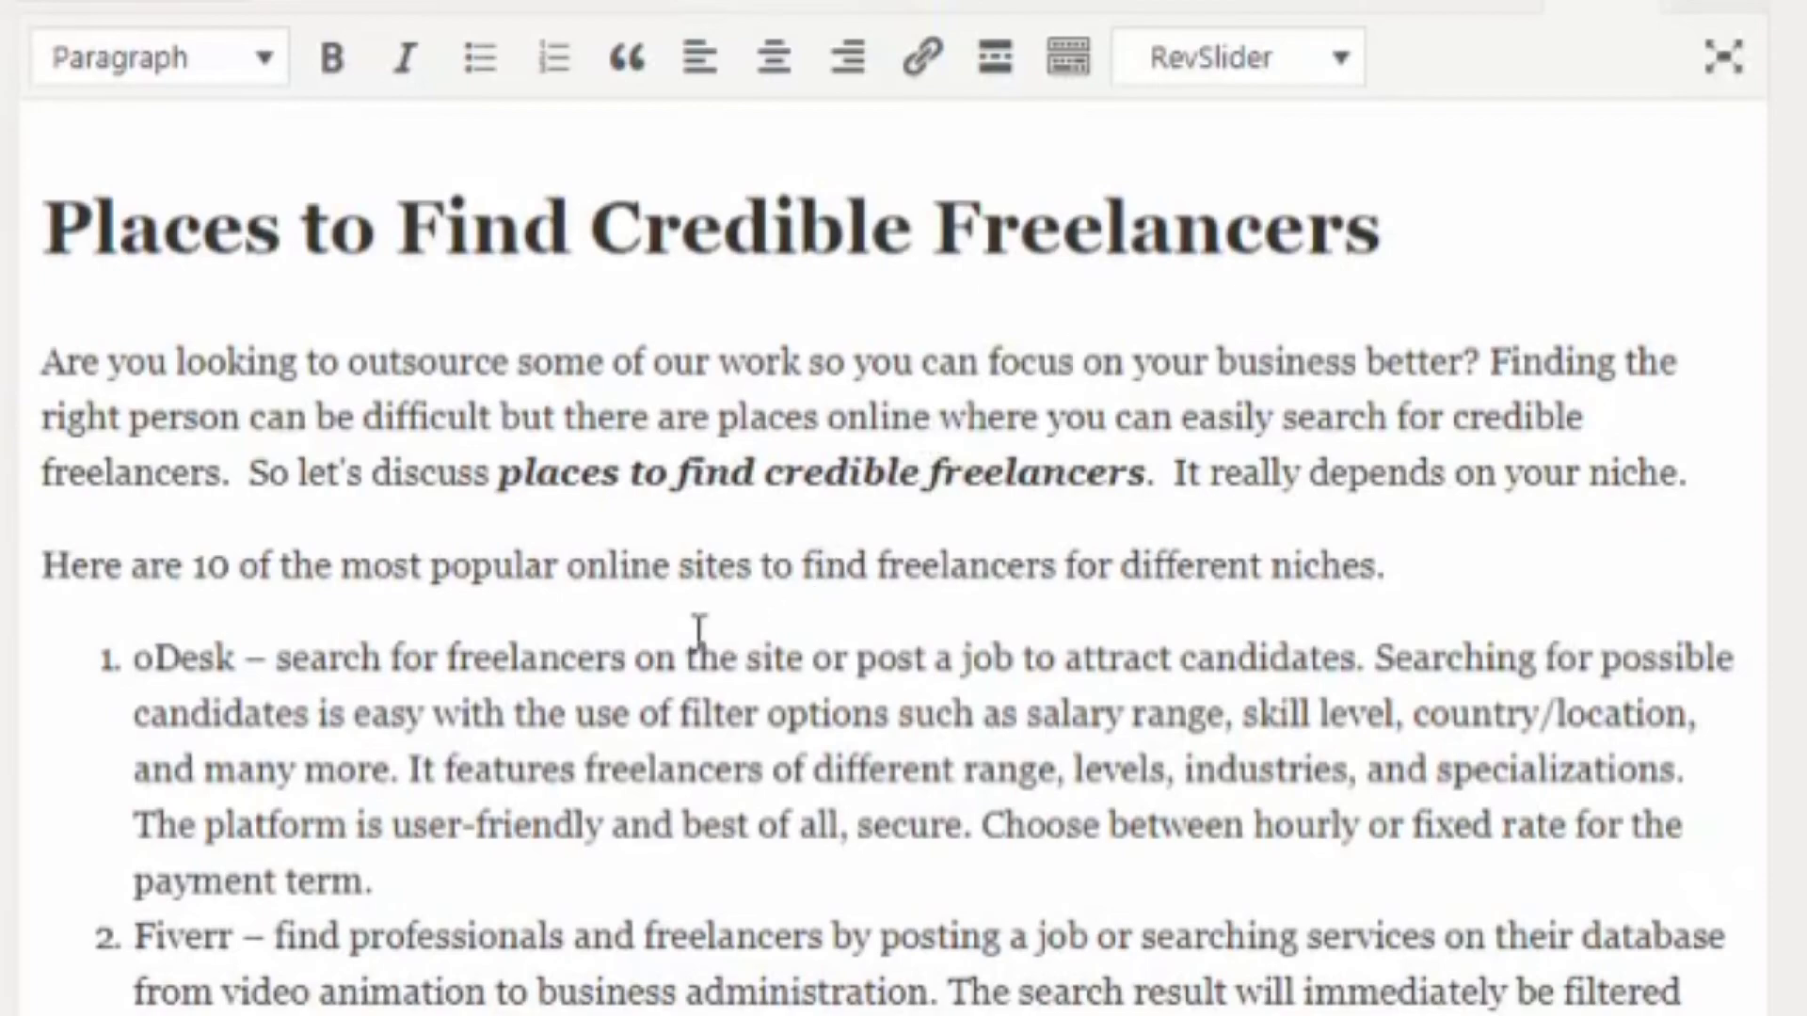
{"action": "scroll", "coordinate": [694, 637], "scroll_direction": "down", "scroll_amount": 8}
{"action": "scroll", "coordinate": [697, 631], "scroll_direction": "down", "scroll_amount": 15}
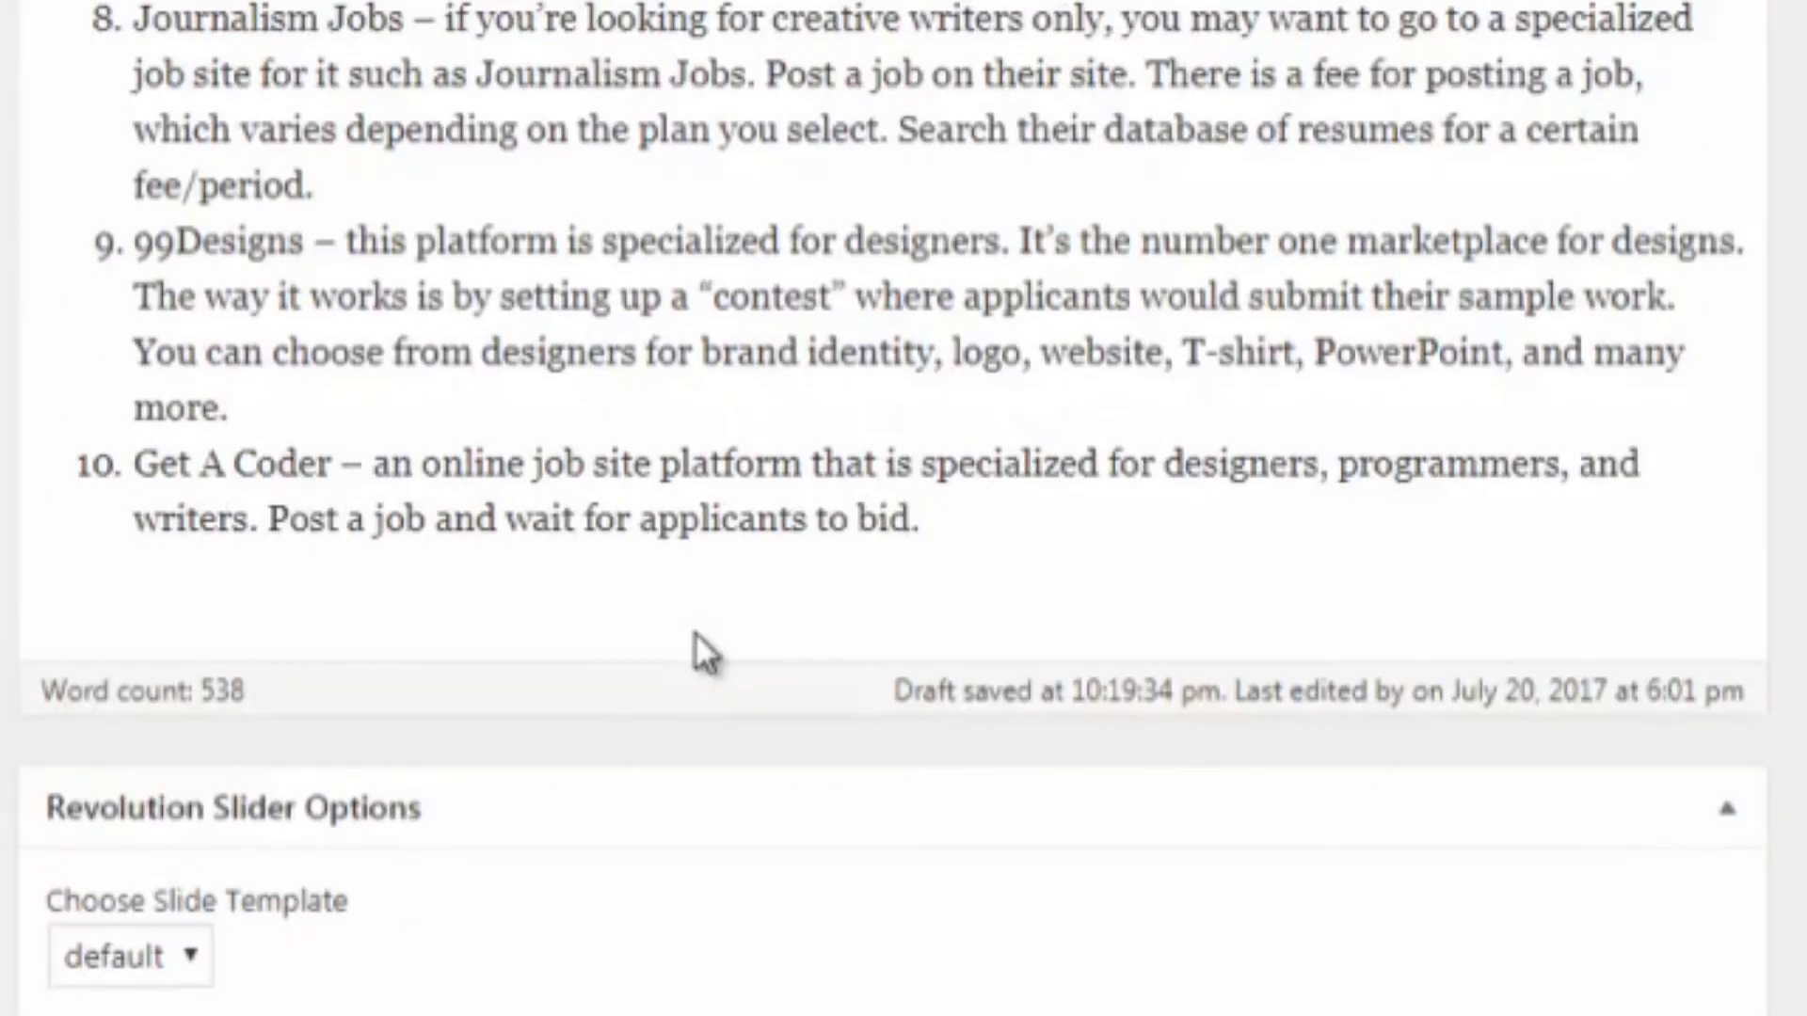
{"action": "scroll", "coordinate": [699, 633], "scroll_direction": "up", "scroll_amount": 5}
{"action": "scroll", "coordinate": [698, 631], "scroll_direction": "up", "scroll_amount": 13}
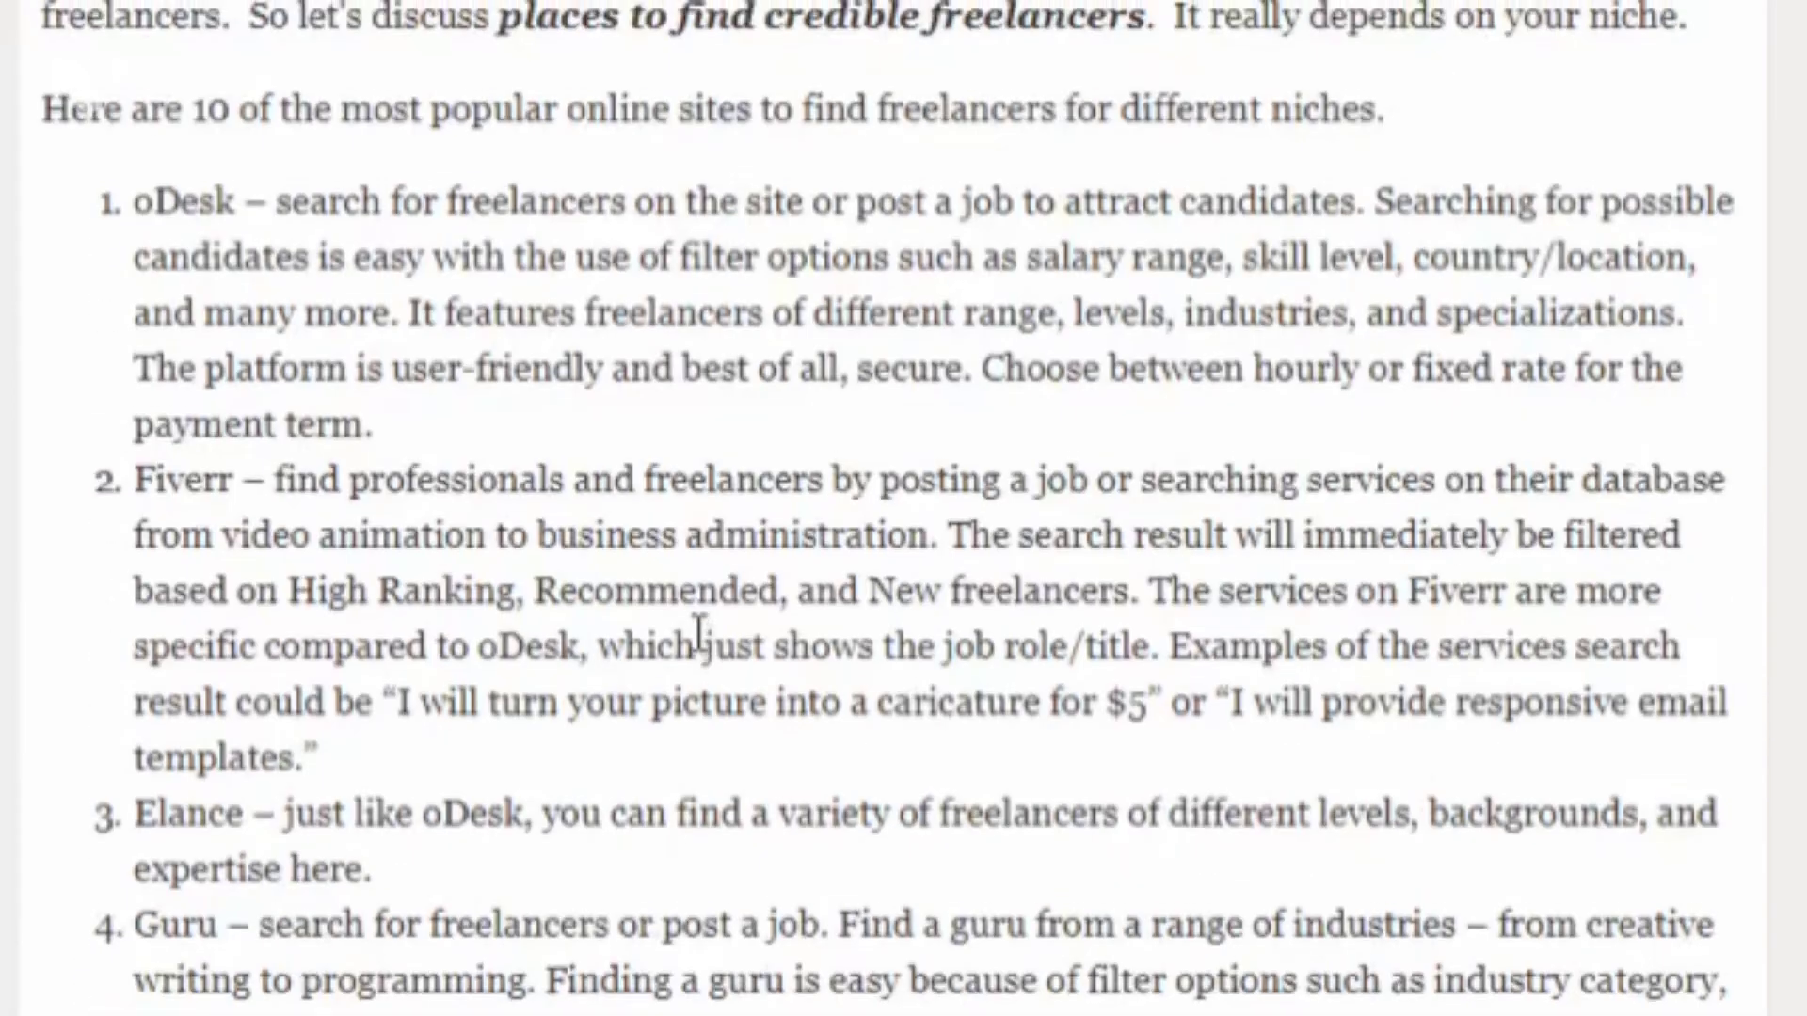
{"action": "scroll", "coordinate": [700, 634], "scroll_direction": "up", "scroll_amount": 5}
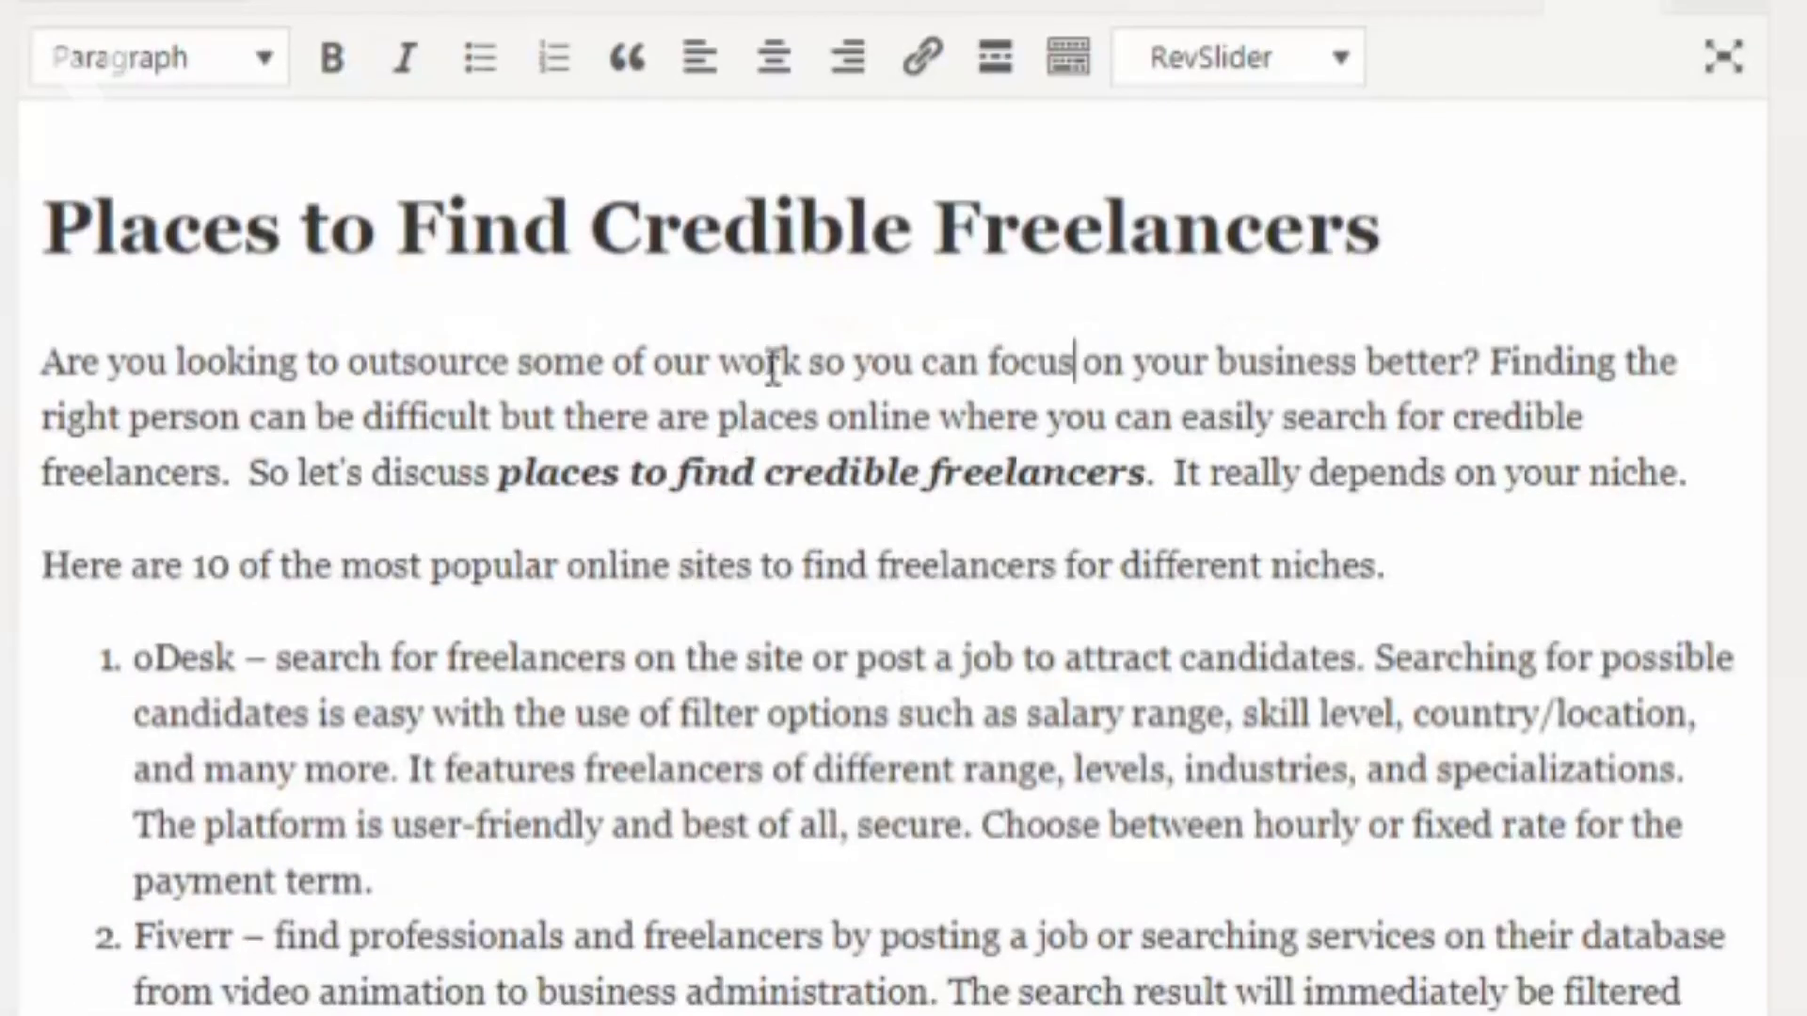
{"action": "left_click", "coordinate": [712, 532]}
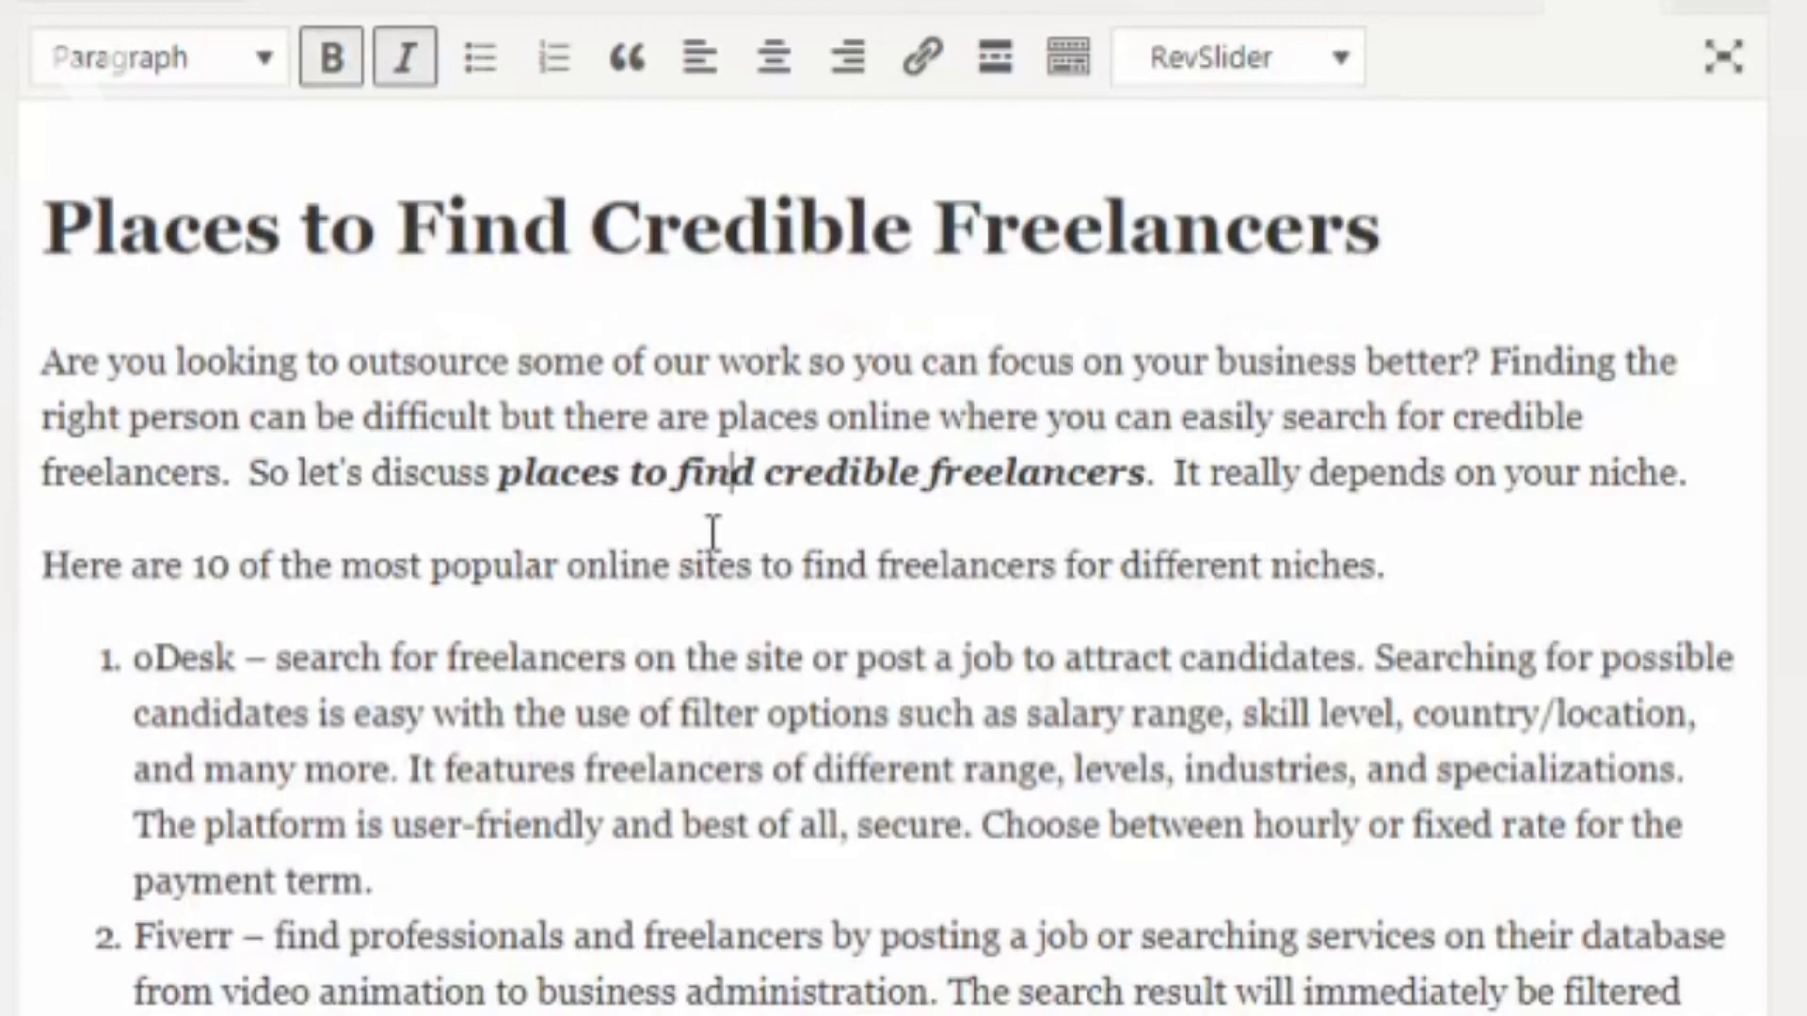
{"action": "scroll", "coordinate": [689, 668], "scroll_direction": "down", "scroll_amount": 8}
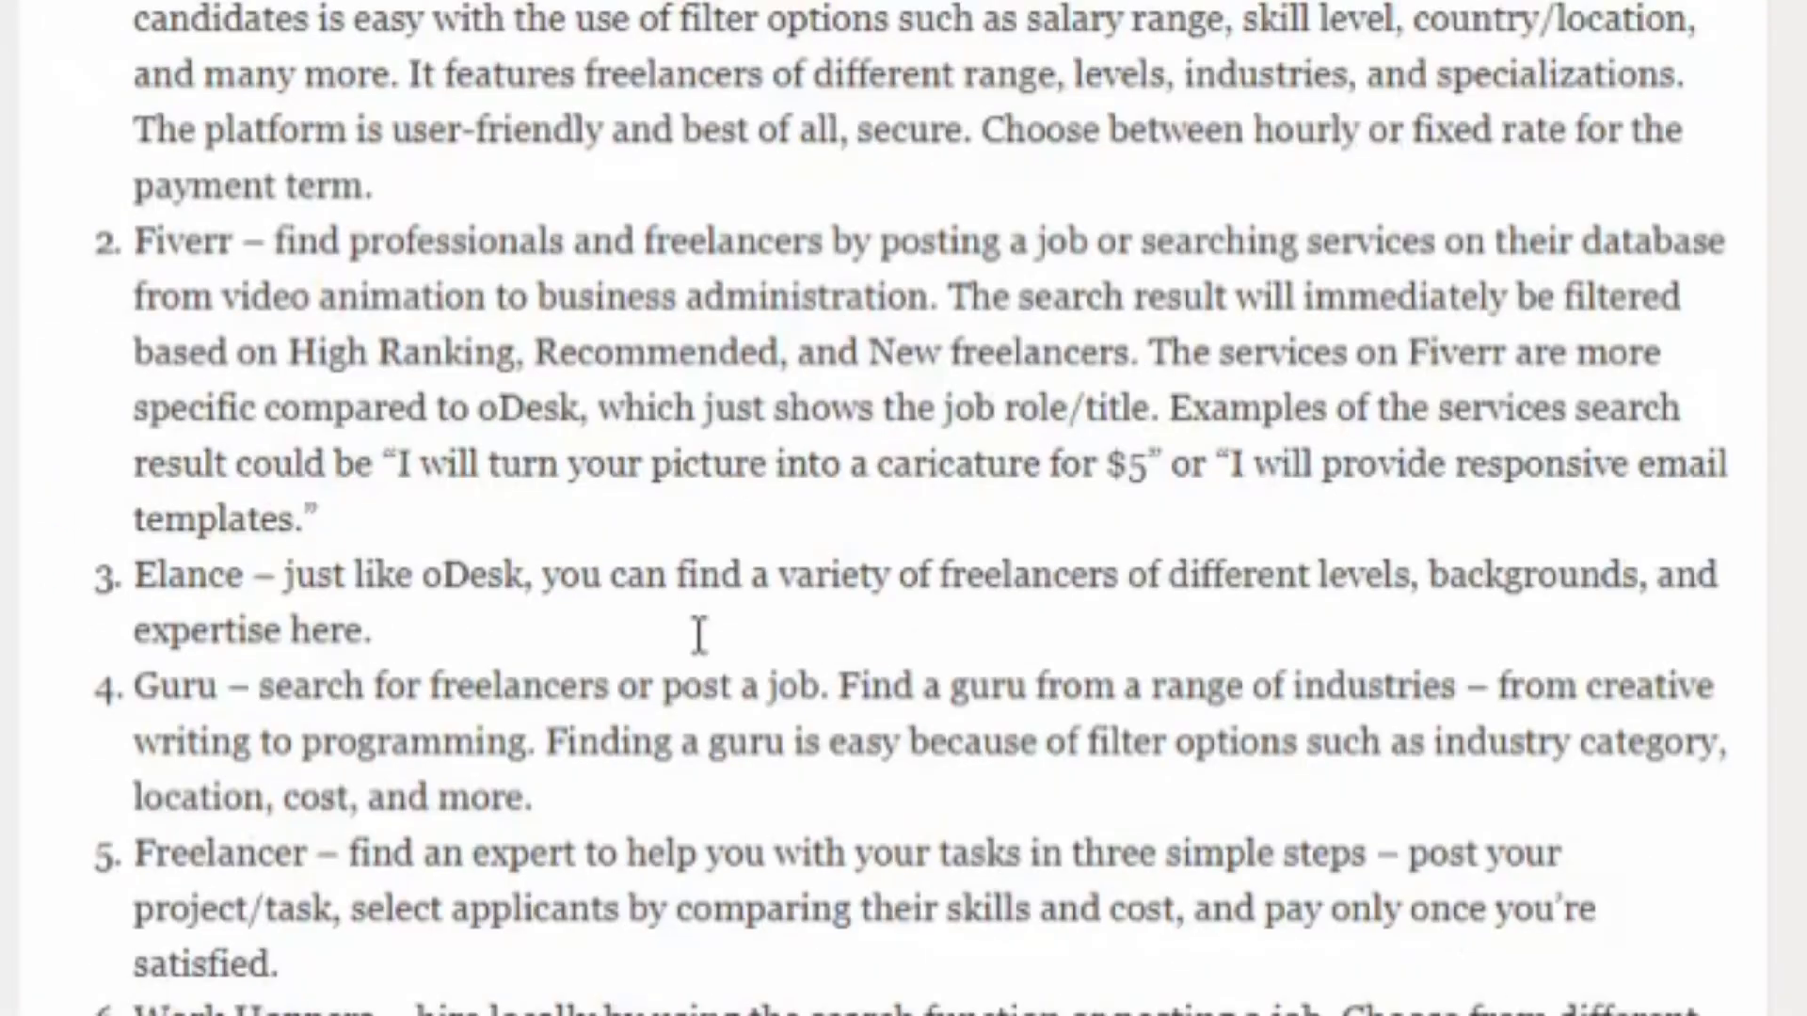
{"action": "scroll", "coordinate": [704, 623], "scroll_direction": "up", "scroll_amount": 3}
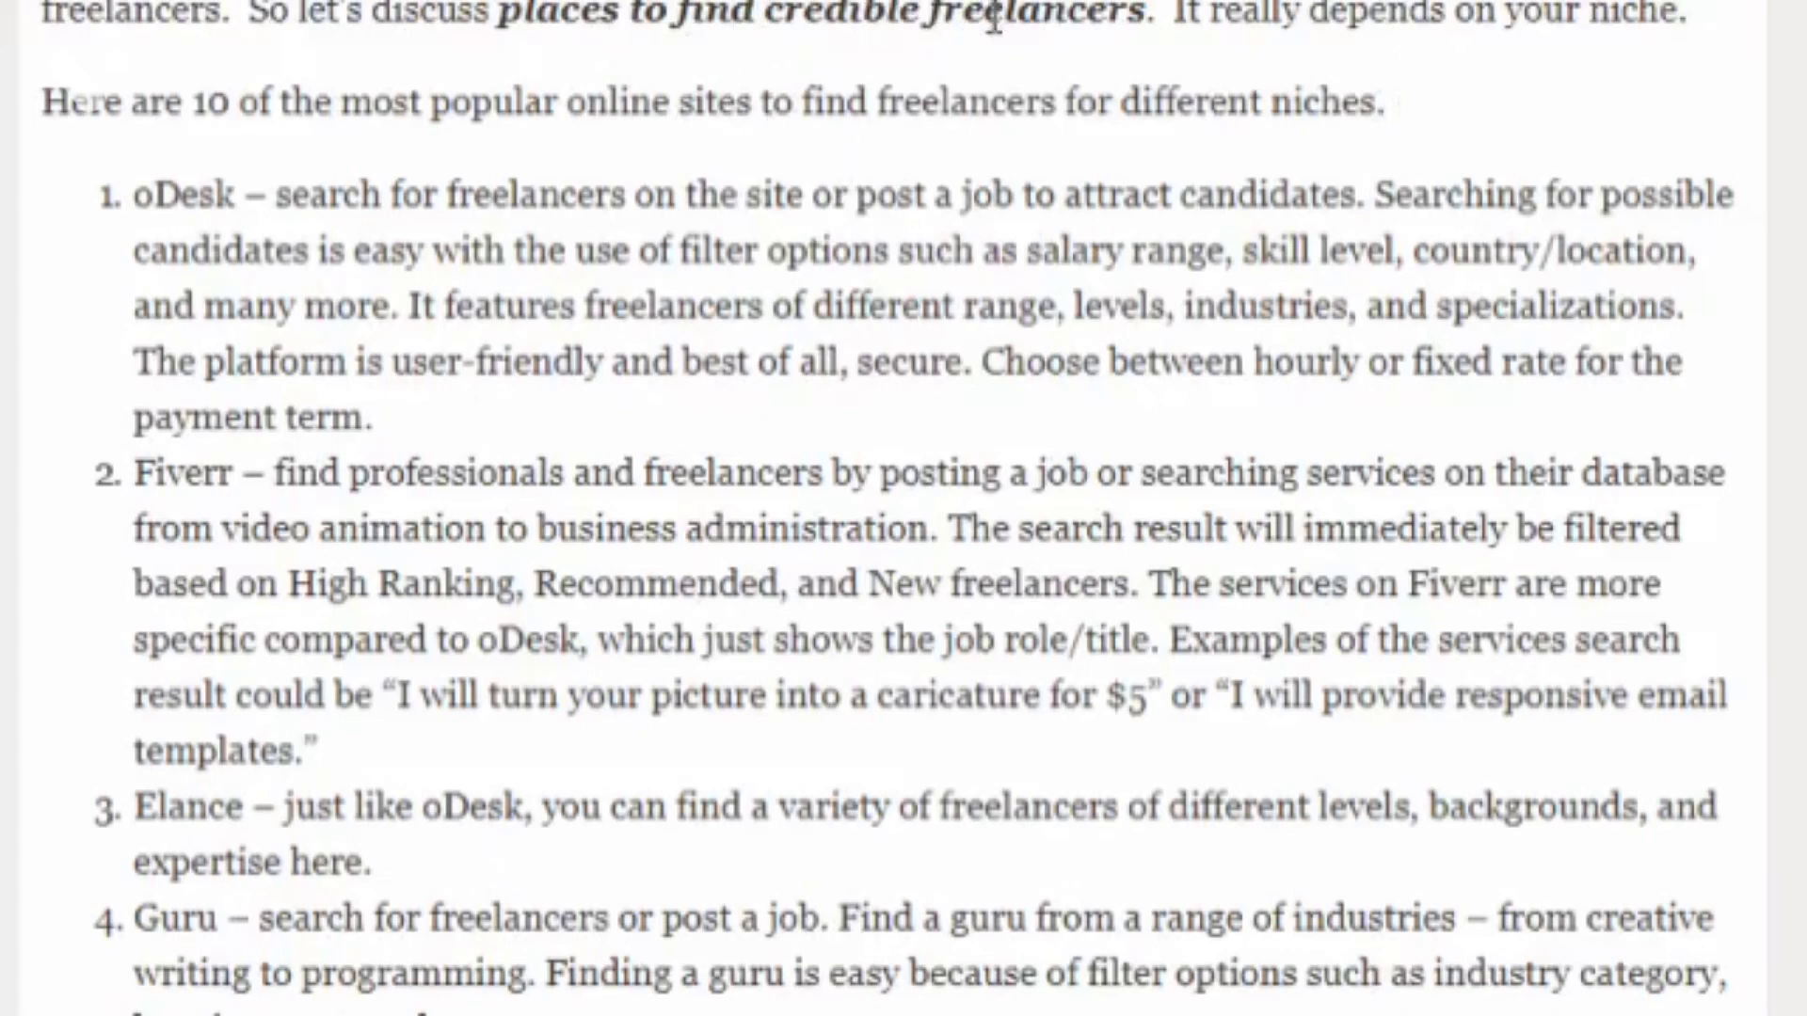
Step: Insert "this is a good place to find great freelancers." at the start of the Fiverr item's description
{"action": "scroll", "coordinate": [968, 355], "scroll_direction": "down", "scroll_amount": 3}
{"action": "scroll", "coordinate": [184, 223], "scroll_direction": "down", "scroll_amount": 3}
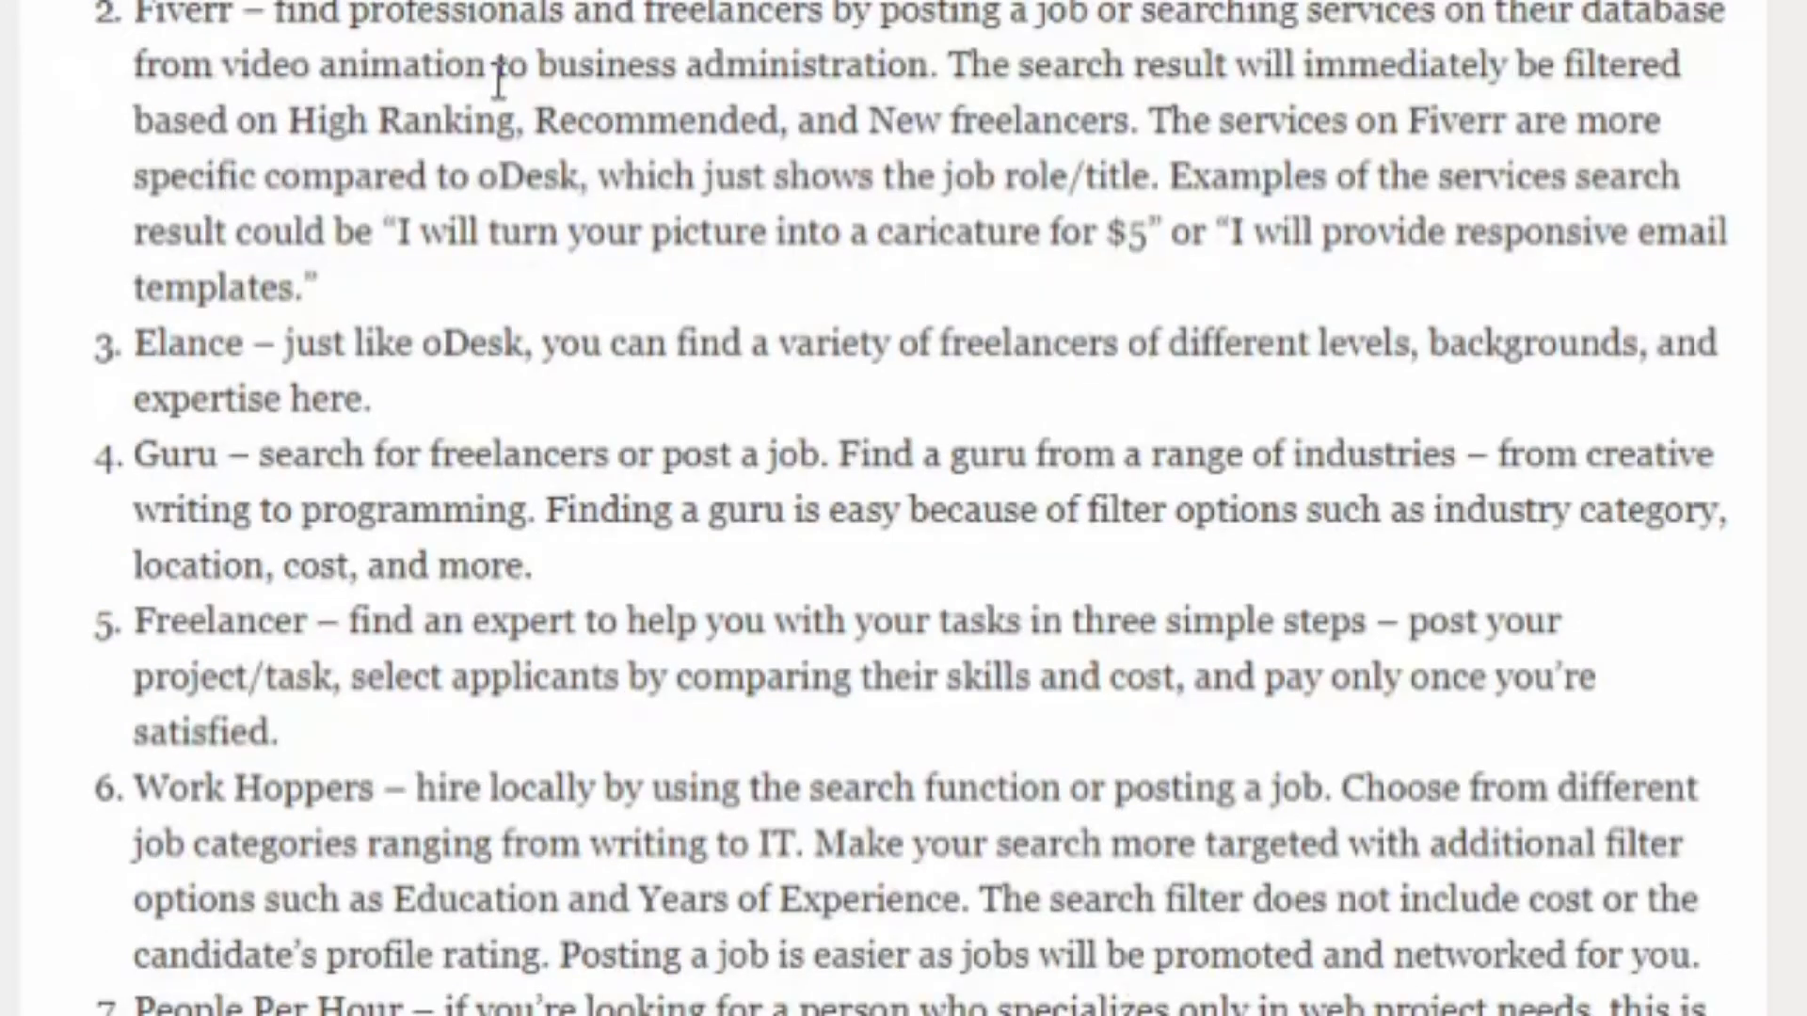
{"action": "left_click", "coordinate": [283, 14]}
{"action": "type", "text": "this is a "}
{"action": "type", "text": "good place to fin"}
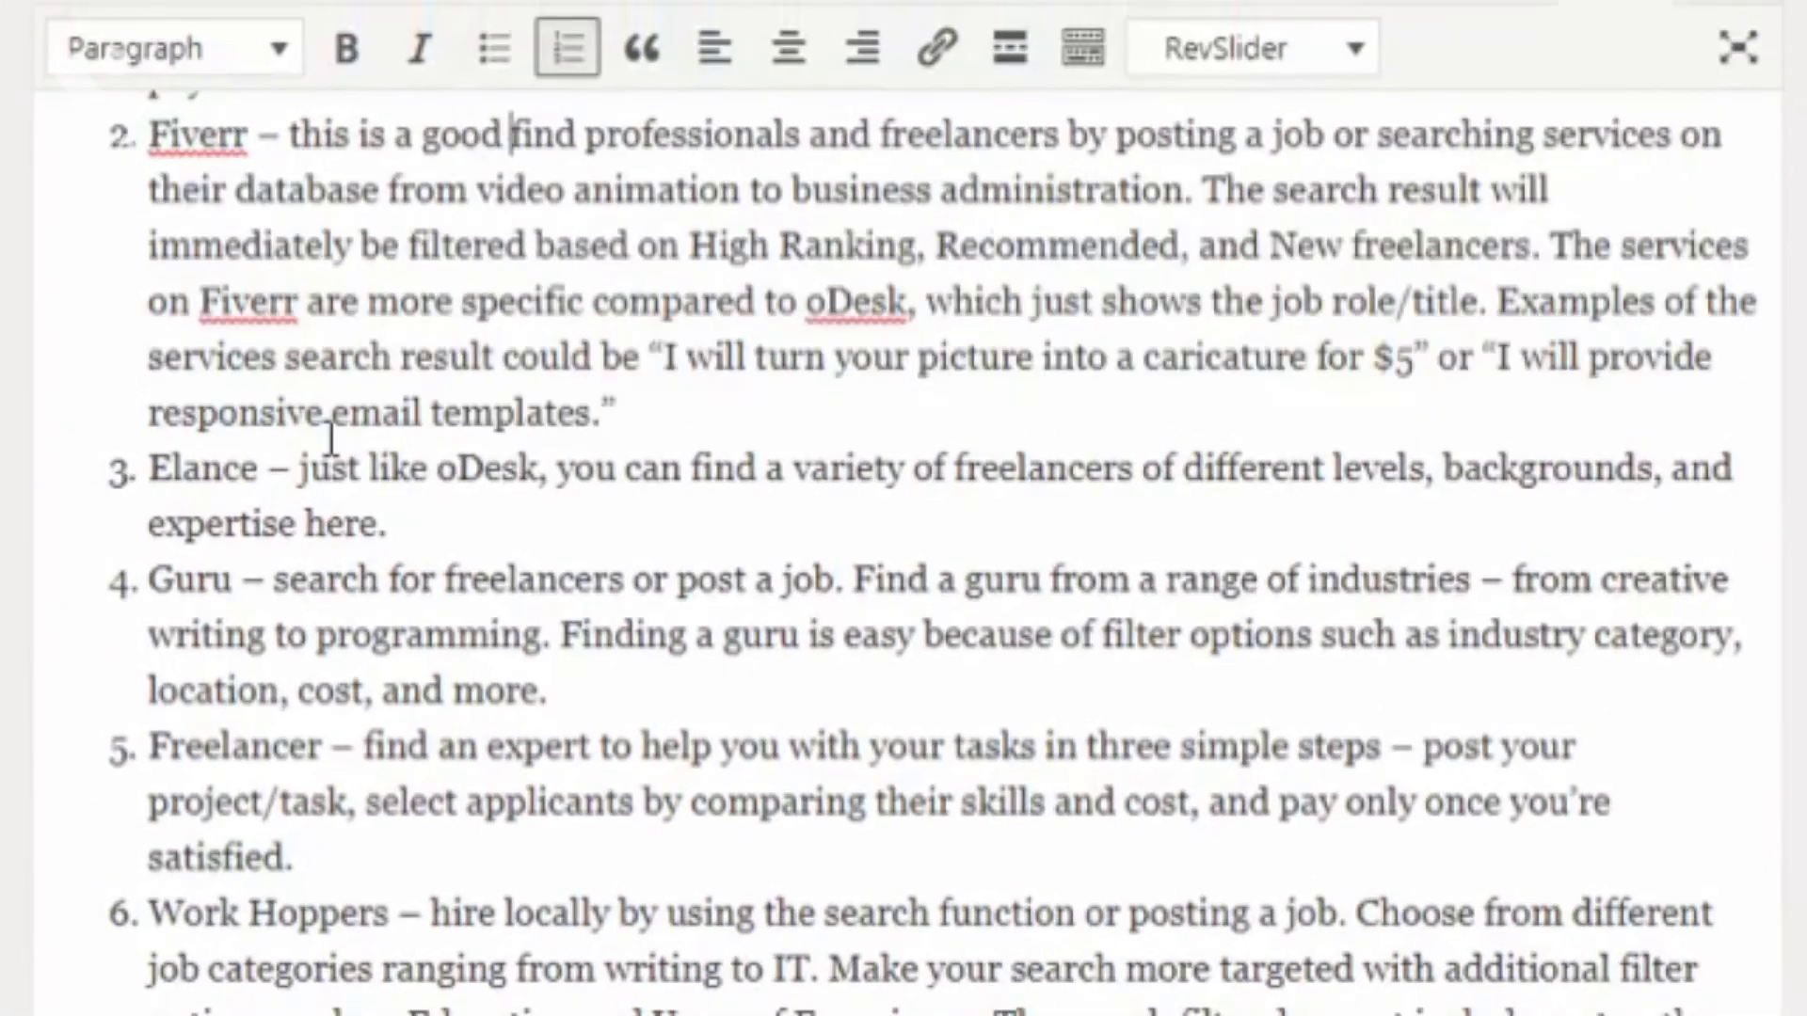
{"action": "type", "text": "d great free"}
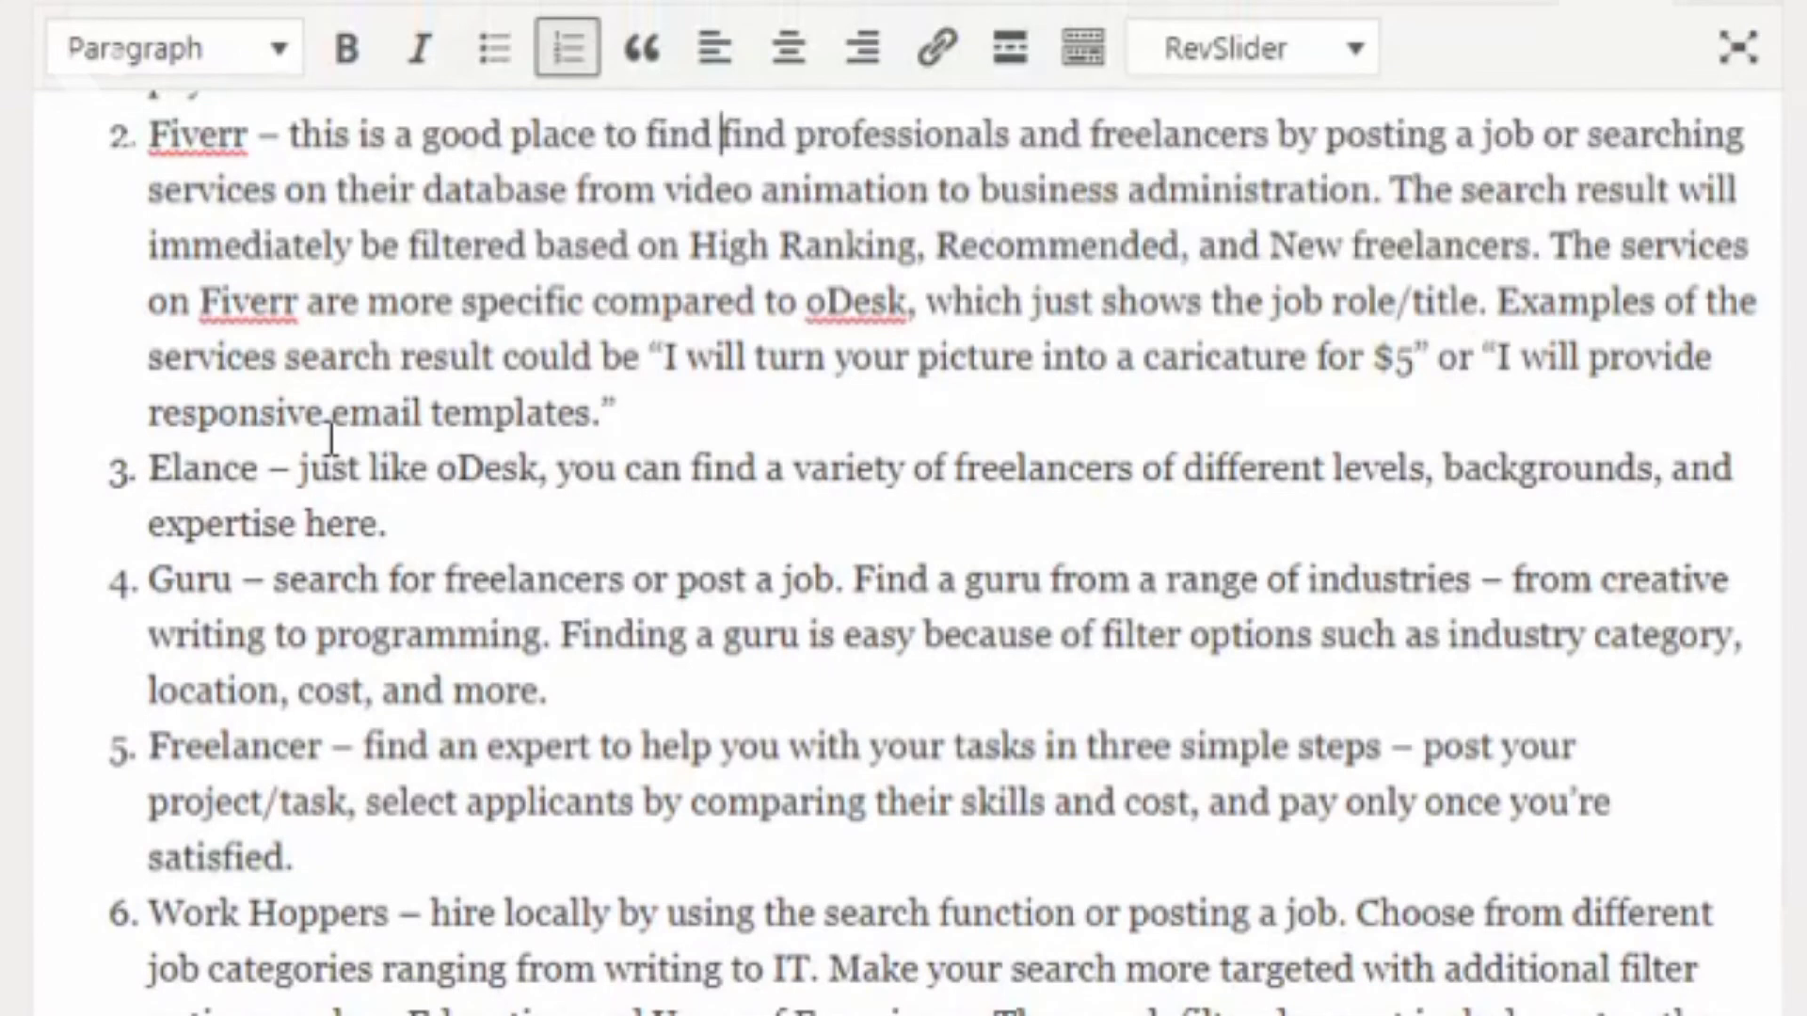
{"action": "type", "text": "lancers."}
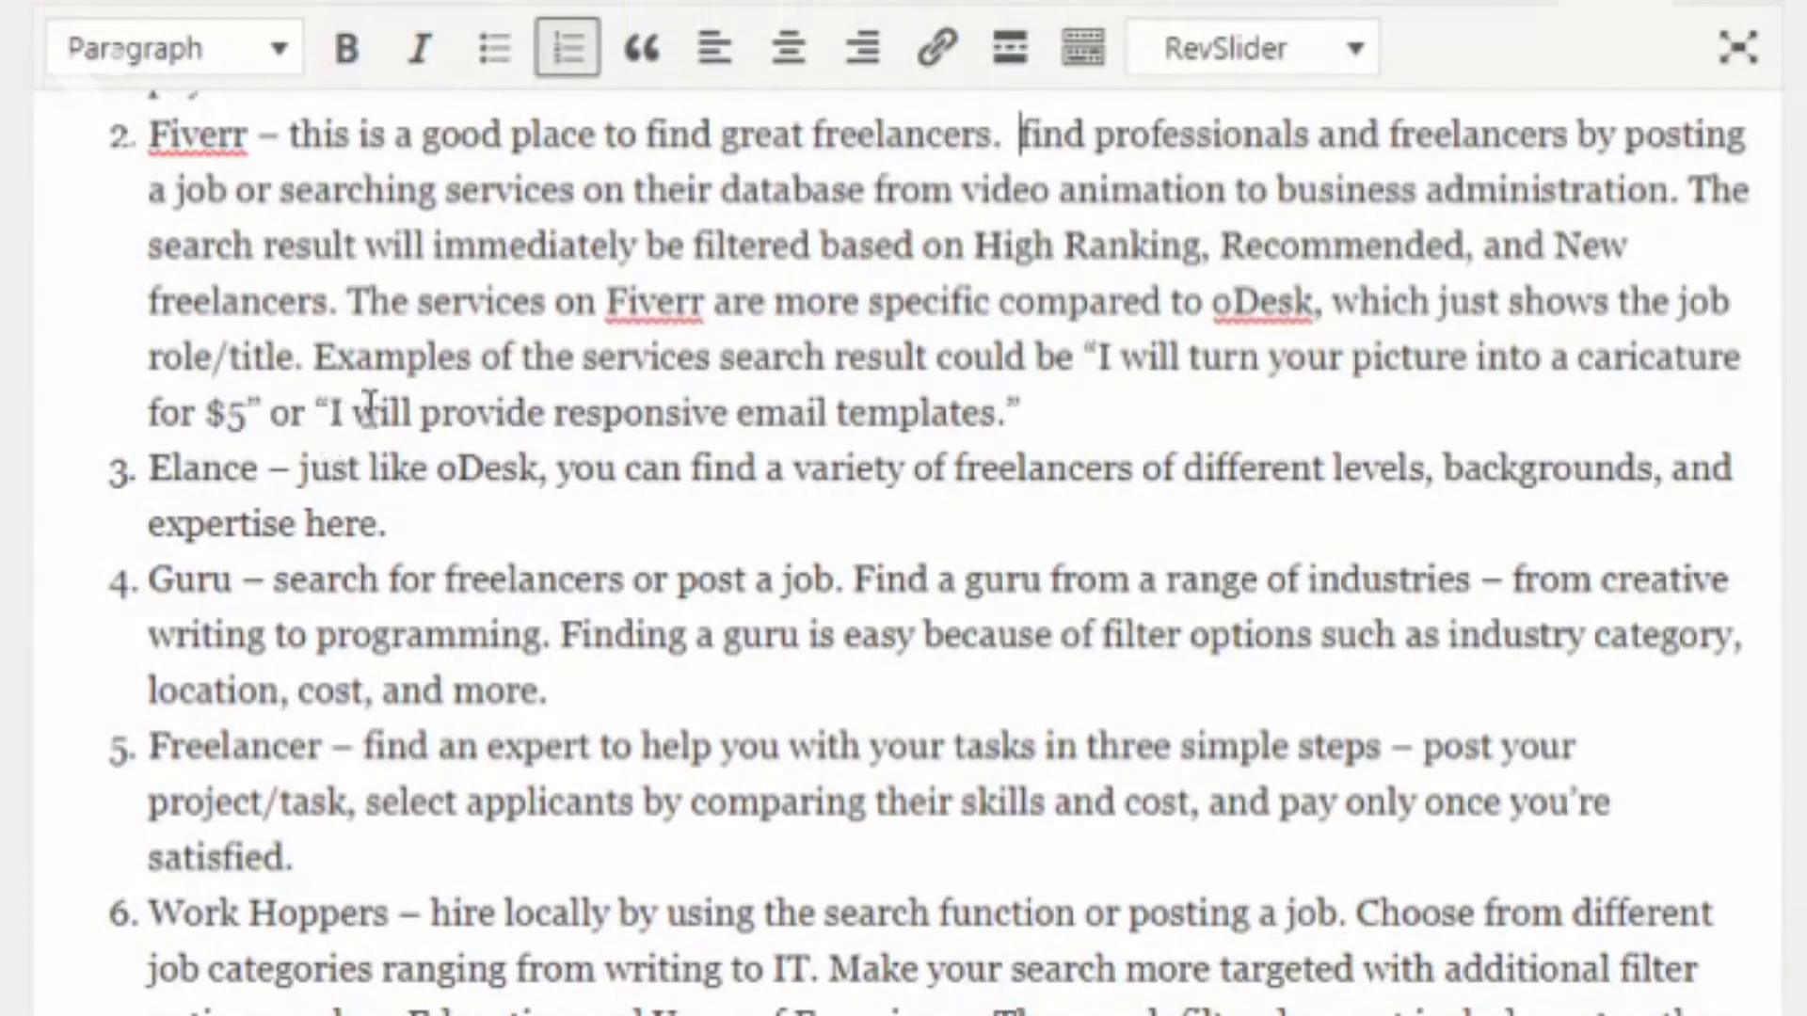
Step: Replace "great" with "hard working" in the new Fiverr sentence and capitalise "Find" at the start of the following sentence
{"action": "scroll", "coordinate": [381, 386], "scroll_direction": "up", "scroll_amount": 2}
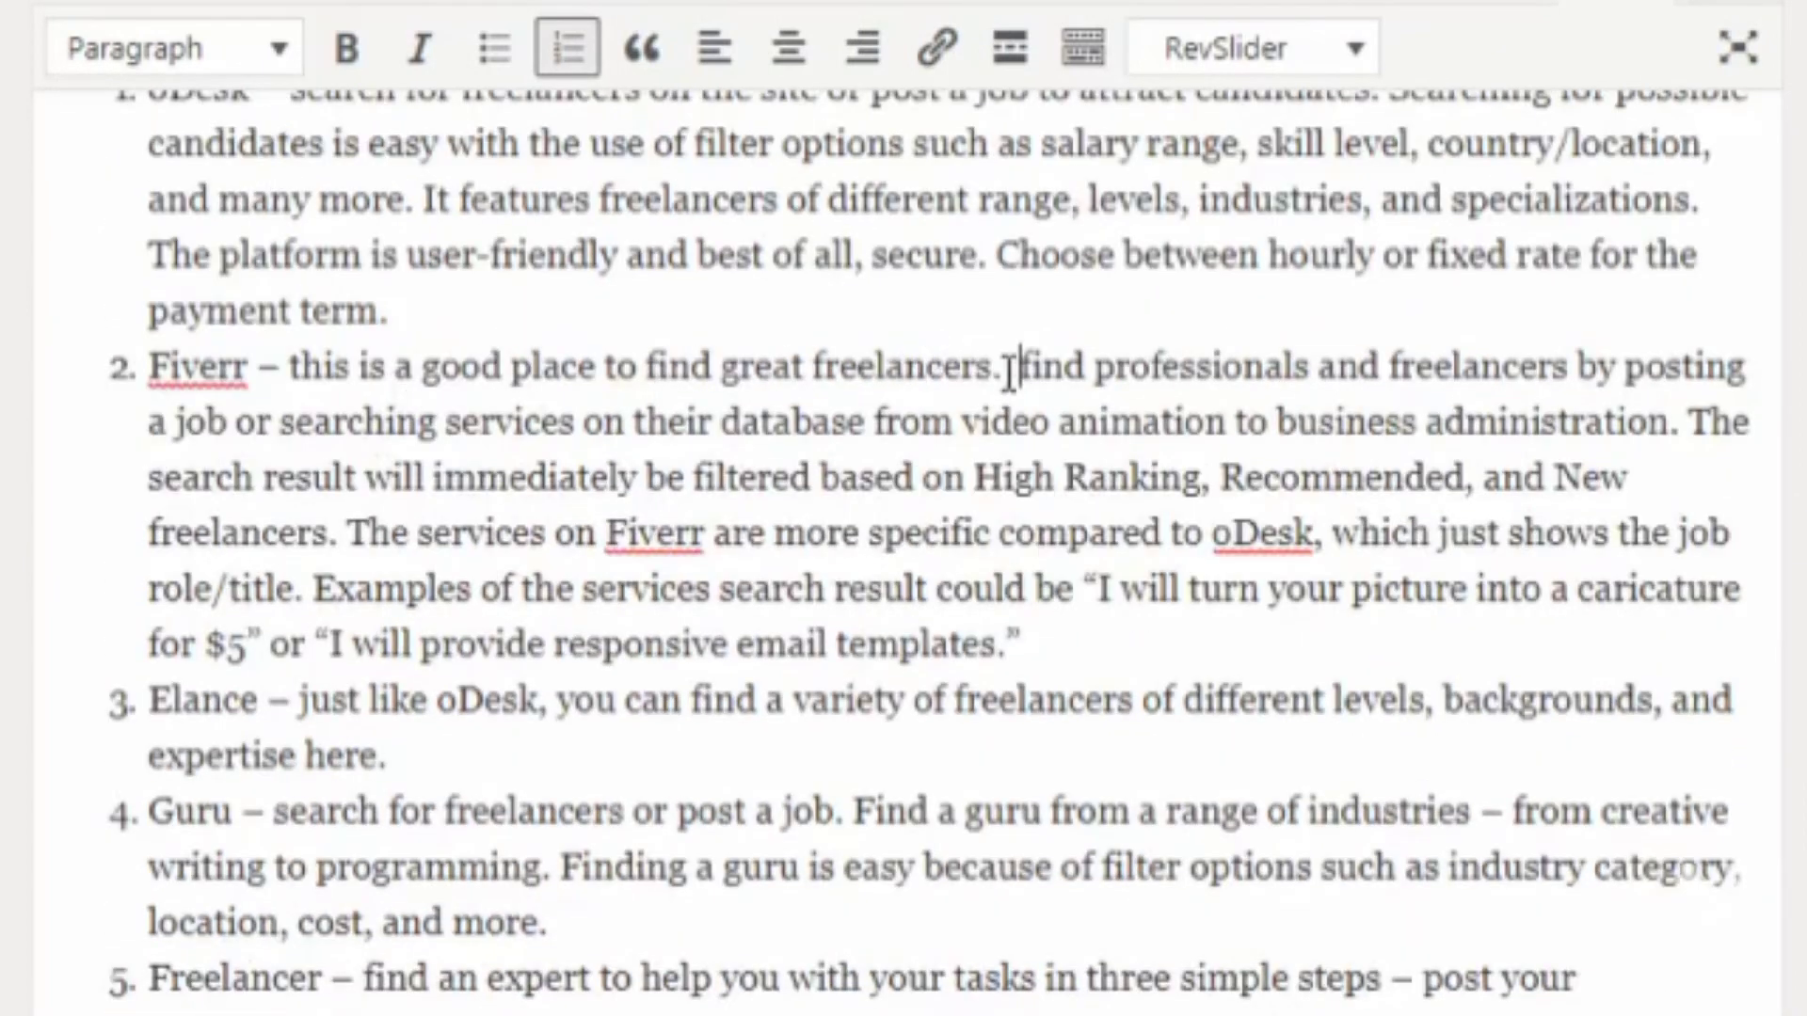
{"action": "left_click_drag", "start_coordinate": [806, 367], "coordinate": [720, 367]}
{"action": "type", "text": "hard working"}
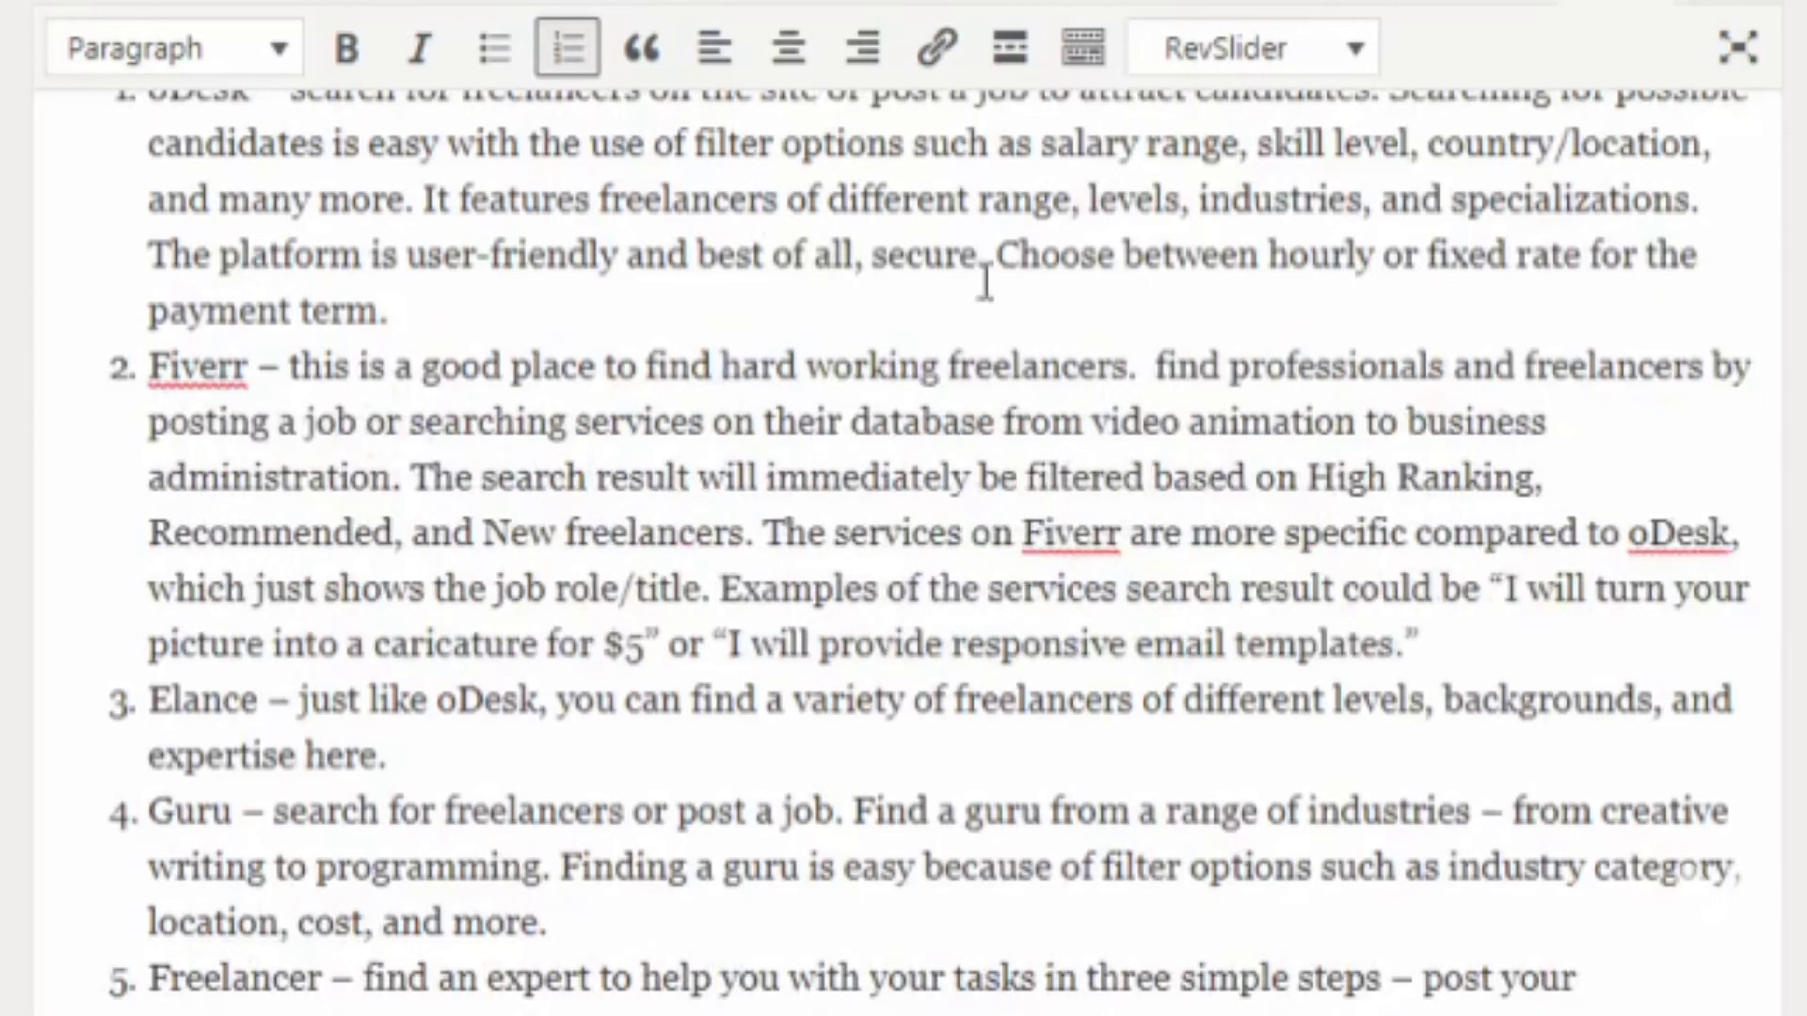
{"action": "left_click", "coordinate": [1157, 375]}
{"action": "key", "text": "Delete"}
{"action": "type", "text": "F"}
{"action": "key", "text": "BackSpace"}
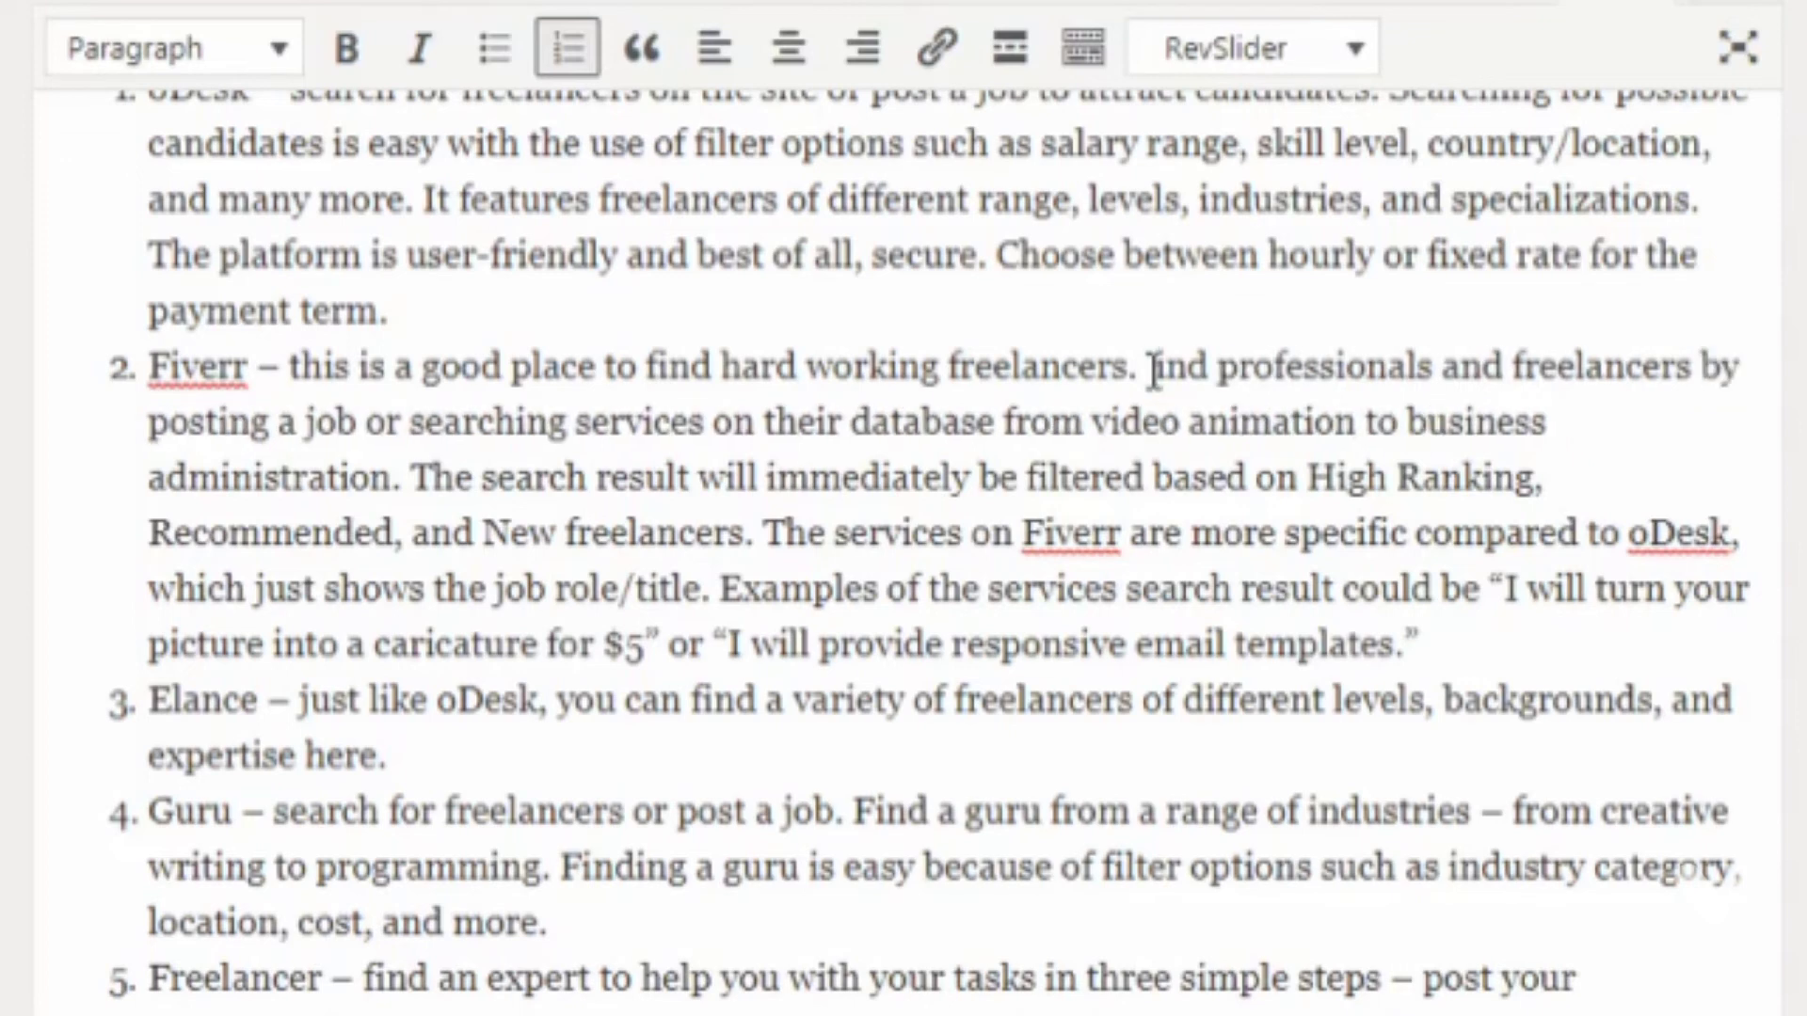
{"action": "type", "text": "F"}
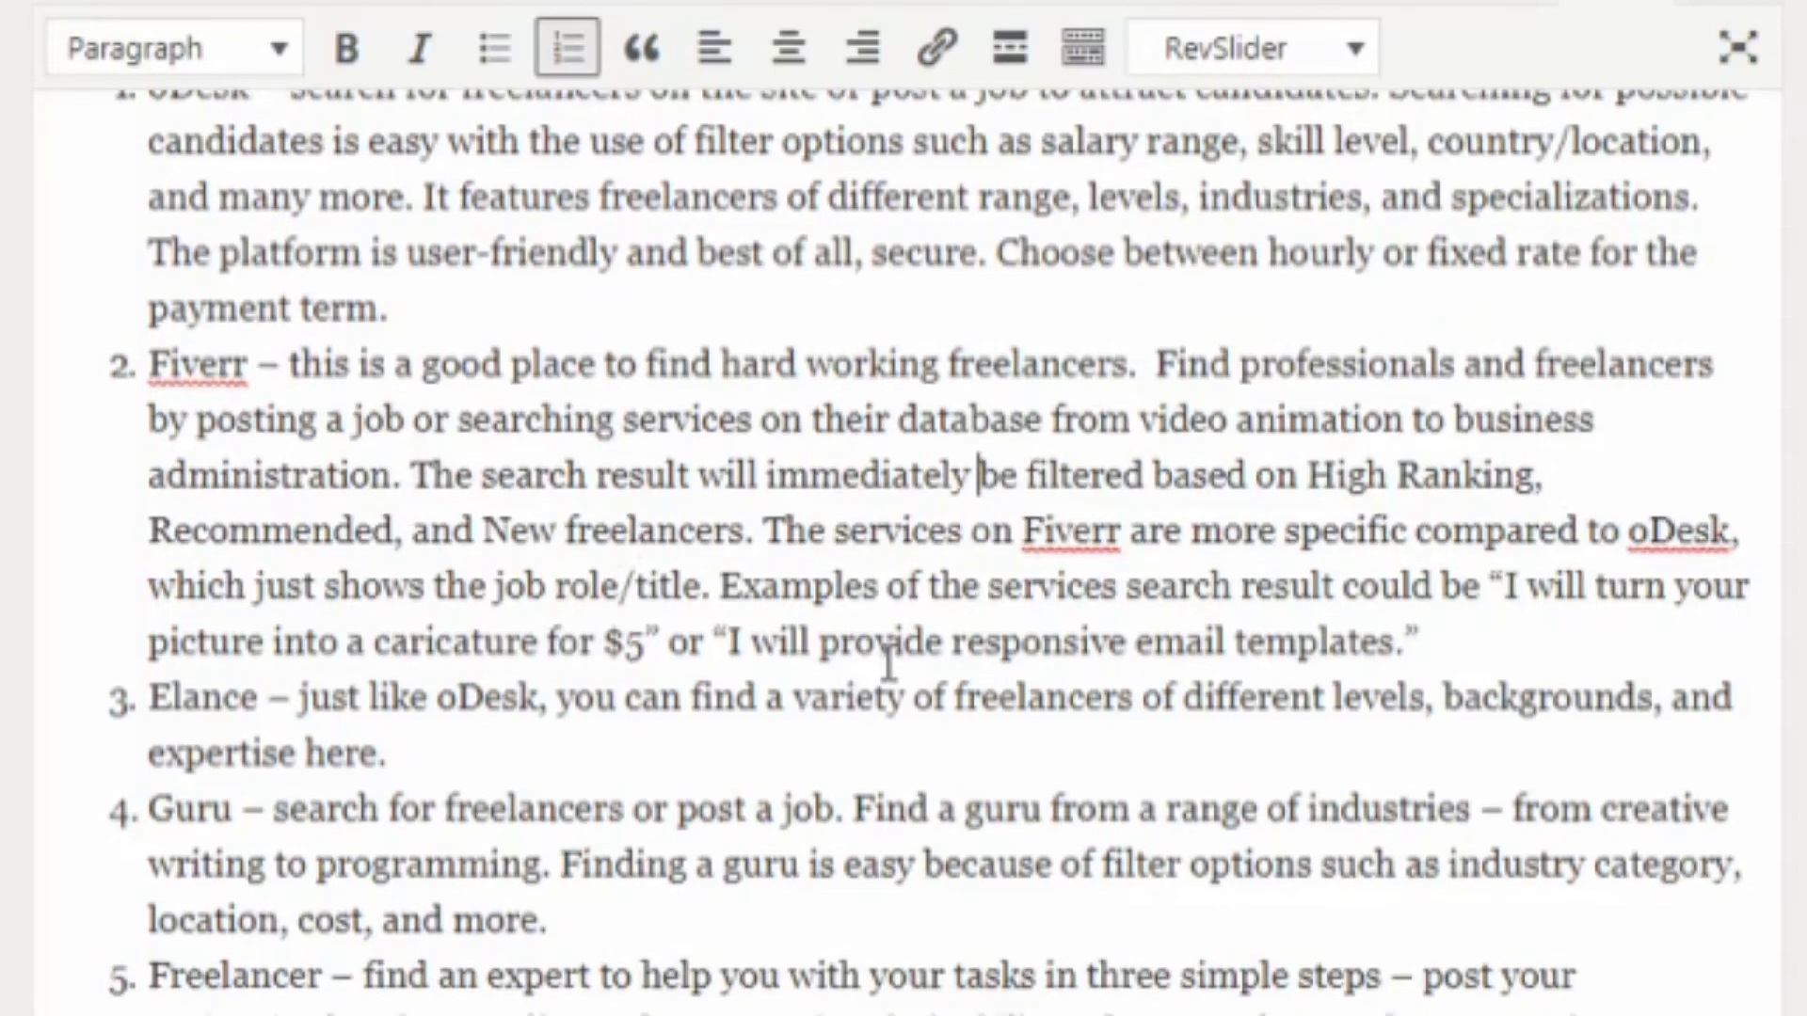
Step: Review the whole post, including its title, body text, list items, categories, tags and featured image
{"action": "scroll", "coordinate": [887, 664], "scroll_direction": "down", "scroll_amount": 10}
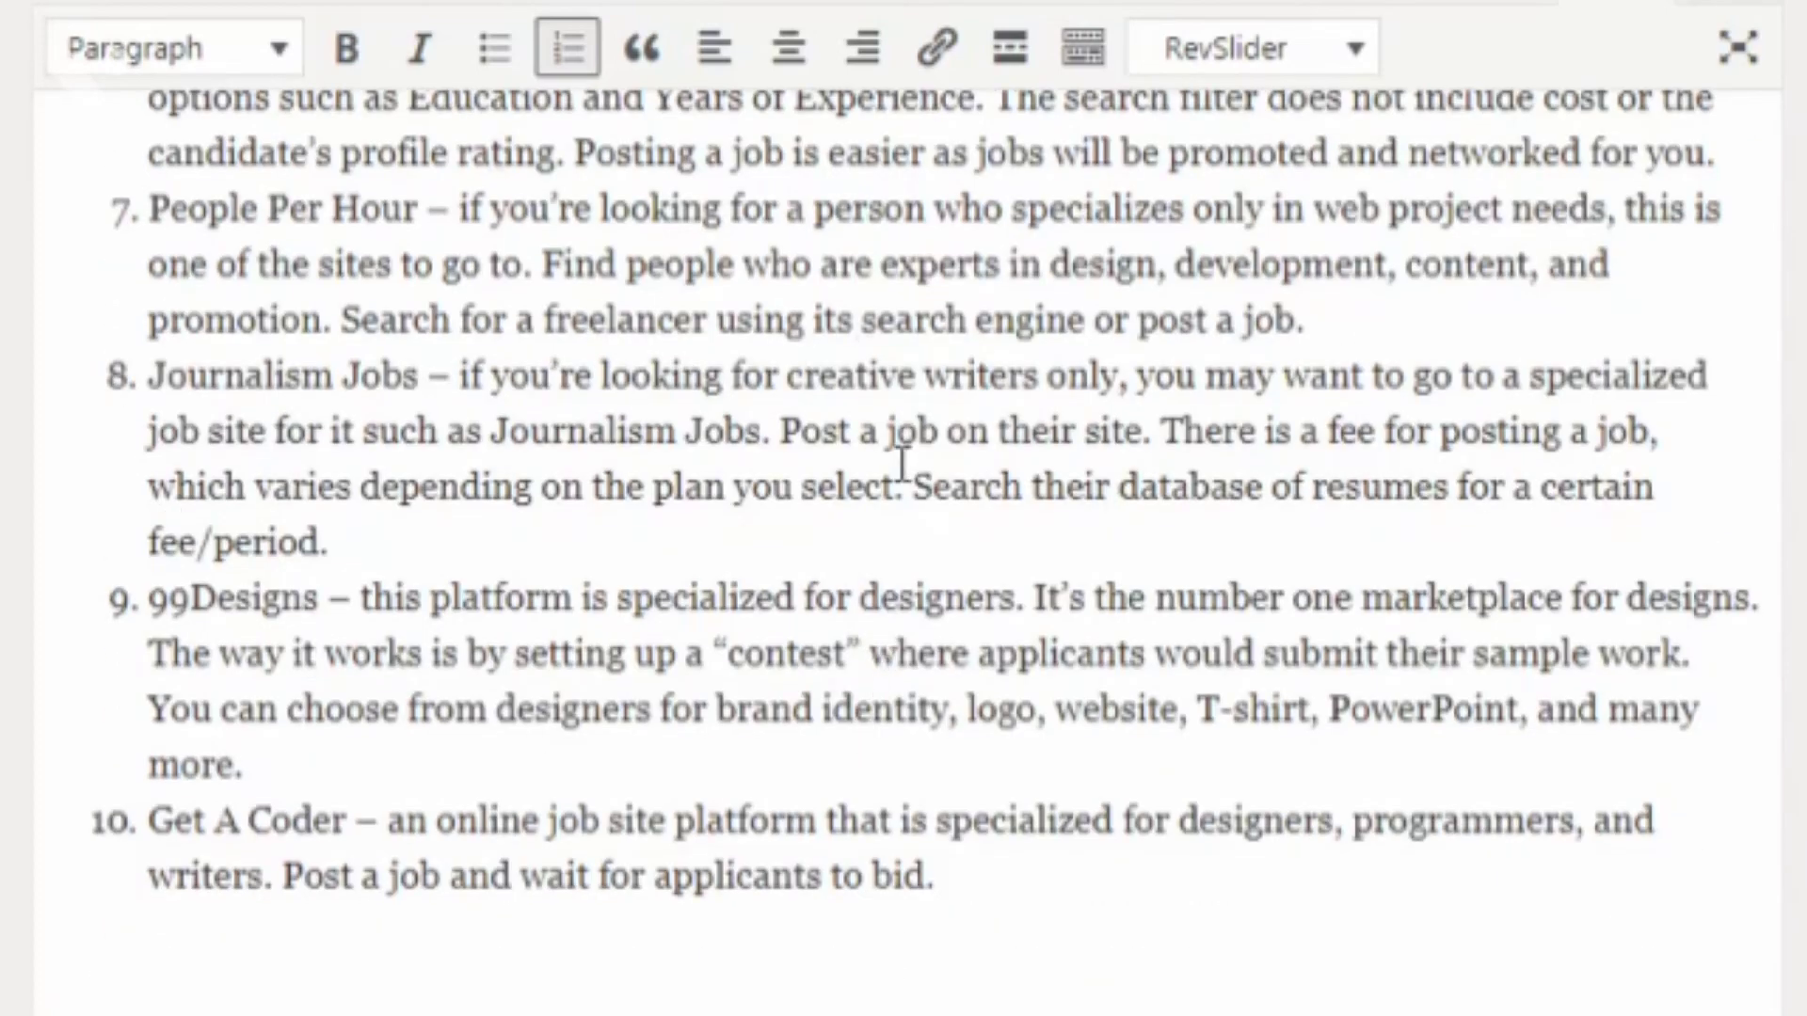
{"action": "scroll", "coordinate": [901, 461], "scroll_direction": "up", "scroll_amount": 10}
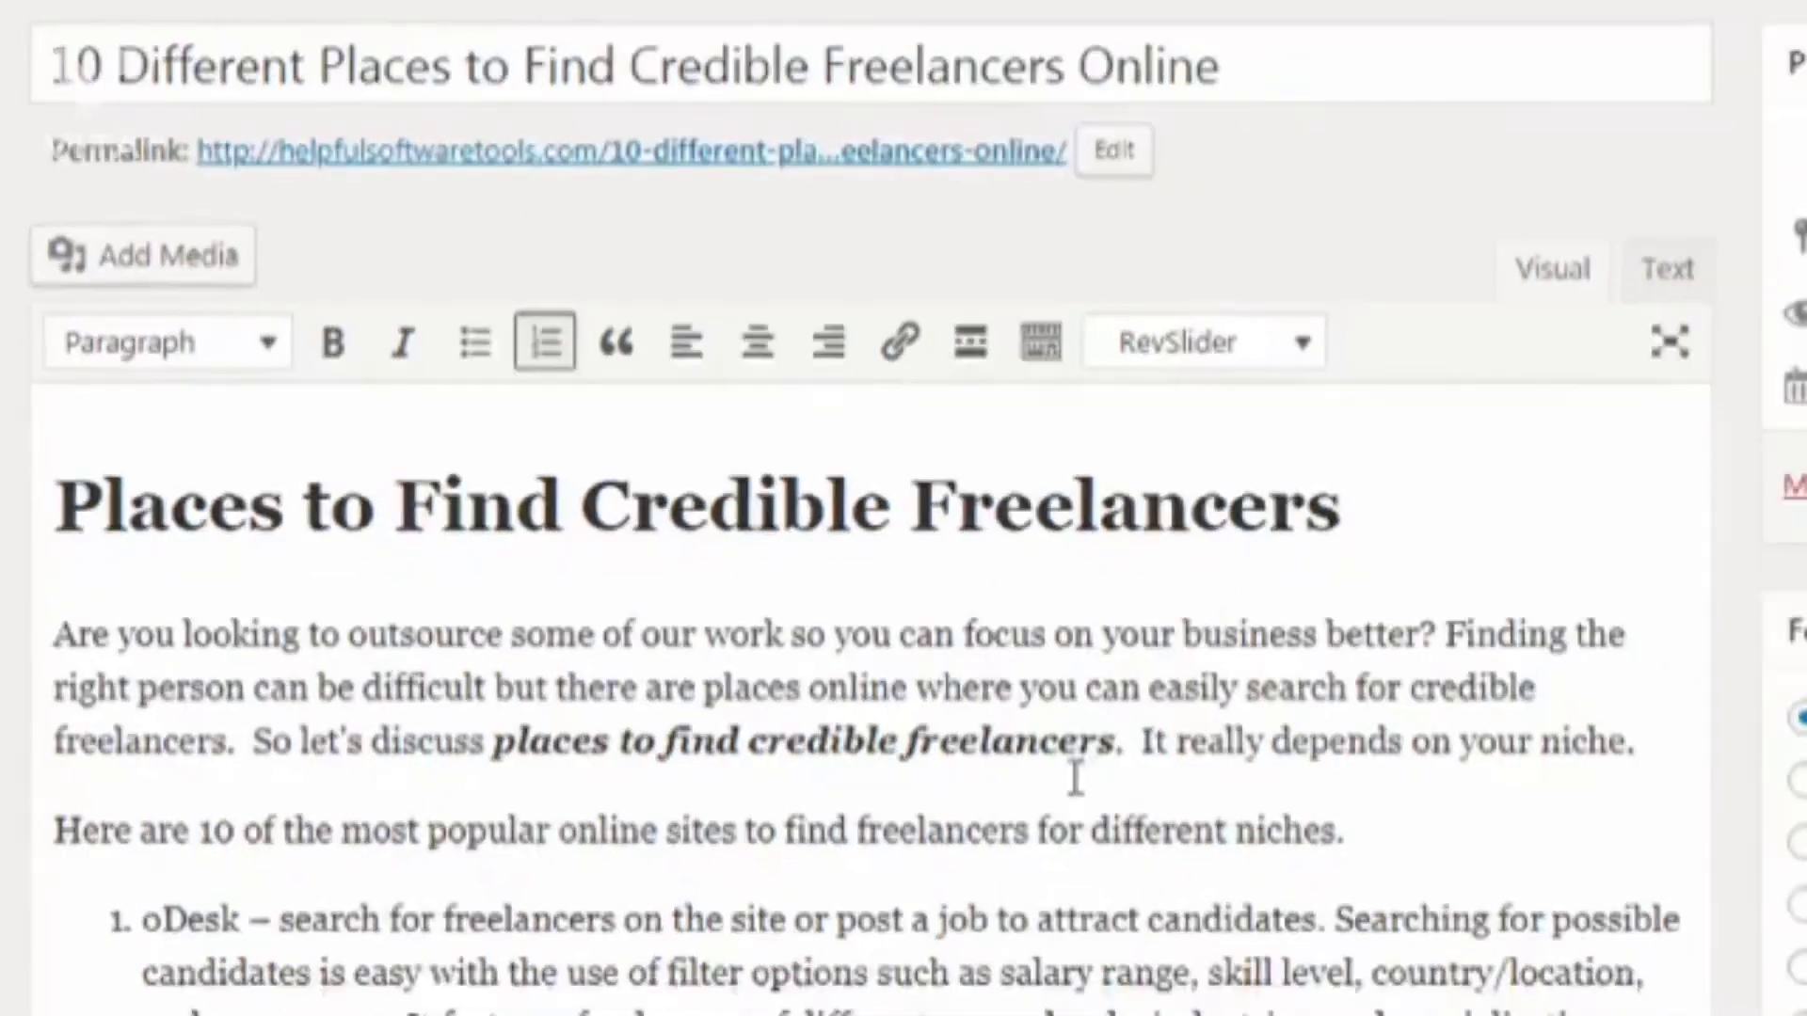
{"action": "scroll", "coordinate": [1076, 780], "scroll_direction": "down", "scroll_amount": 10}
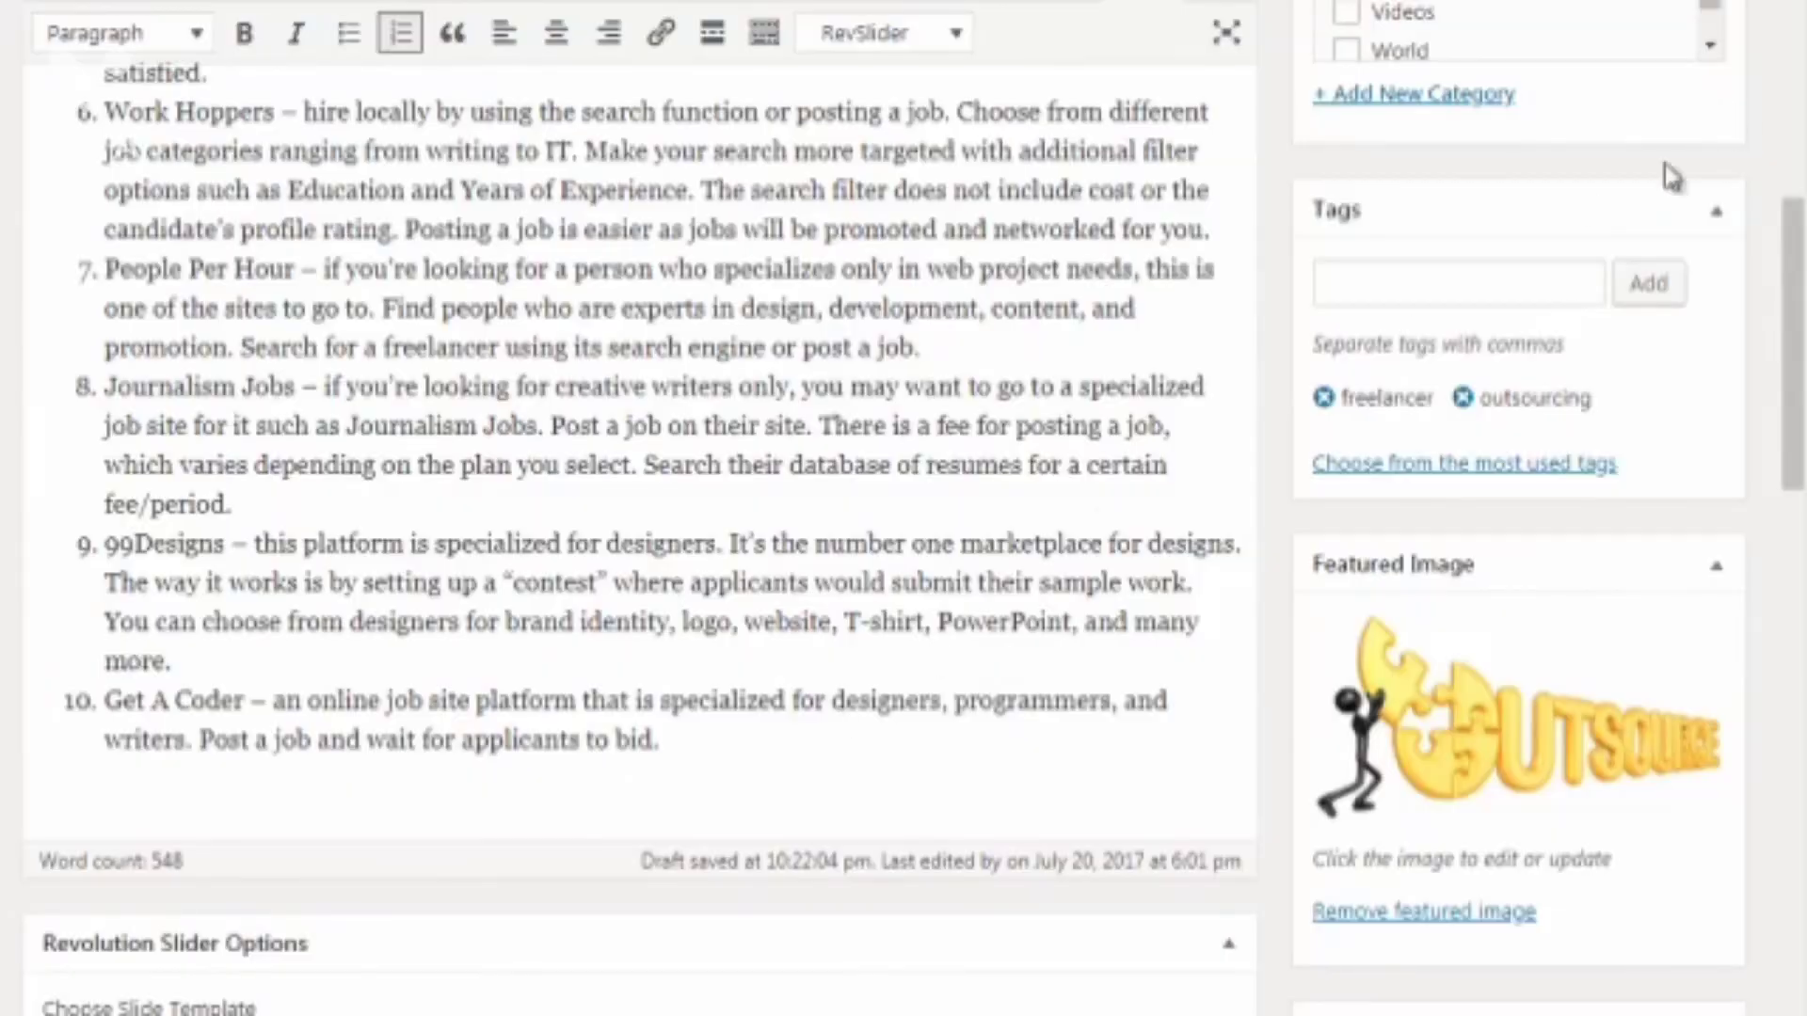
{"action": "left_click", "coordinate": [1446, 288]}
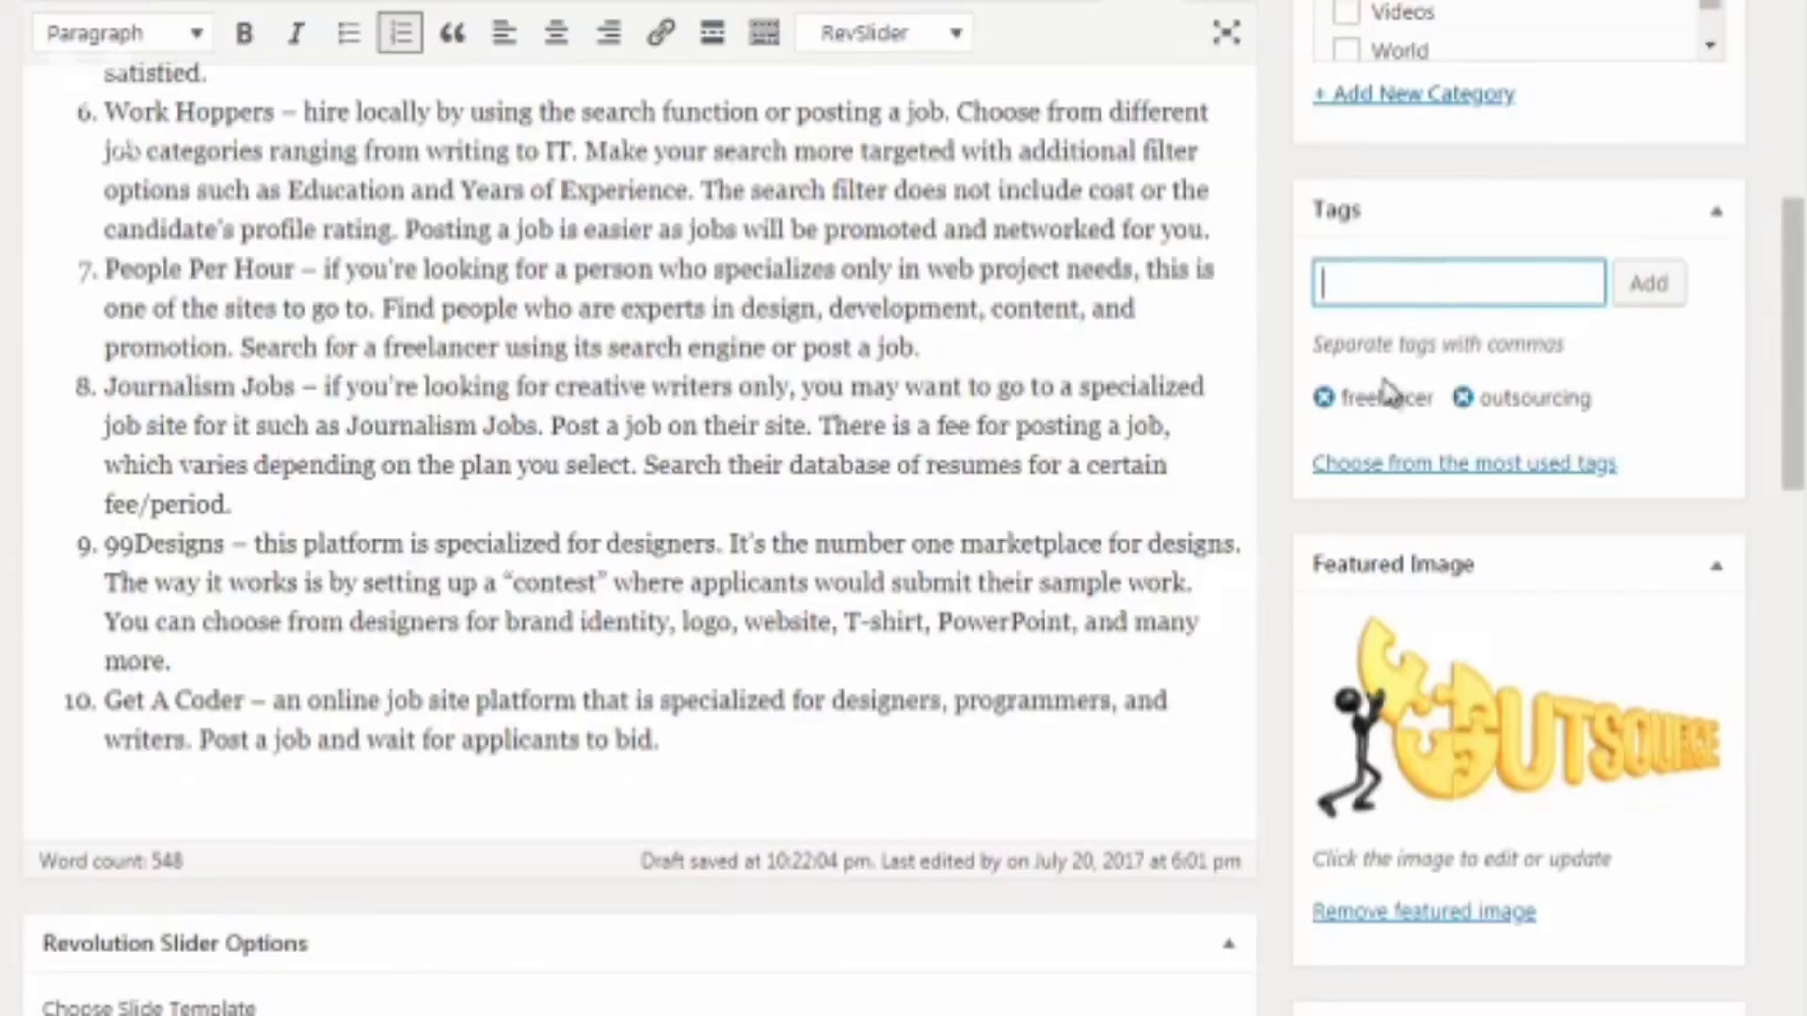
{"action": "scroll", "coordinate": [769, 448], "scroll_direction": "up", "scroll_amount": 8}
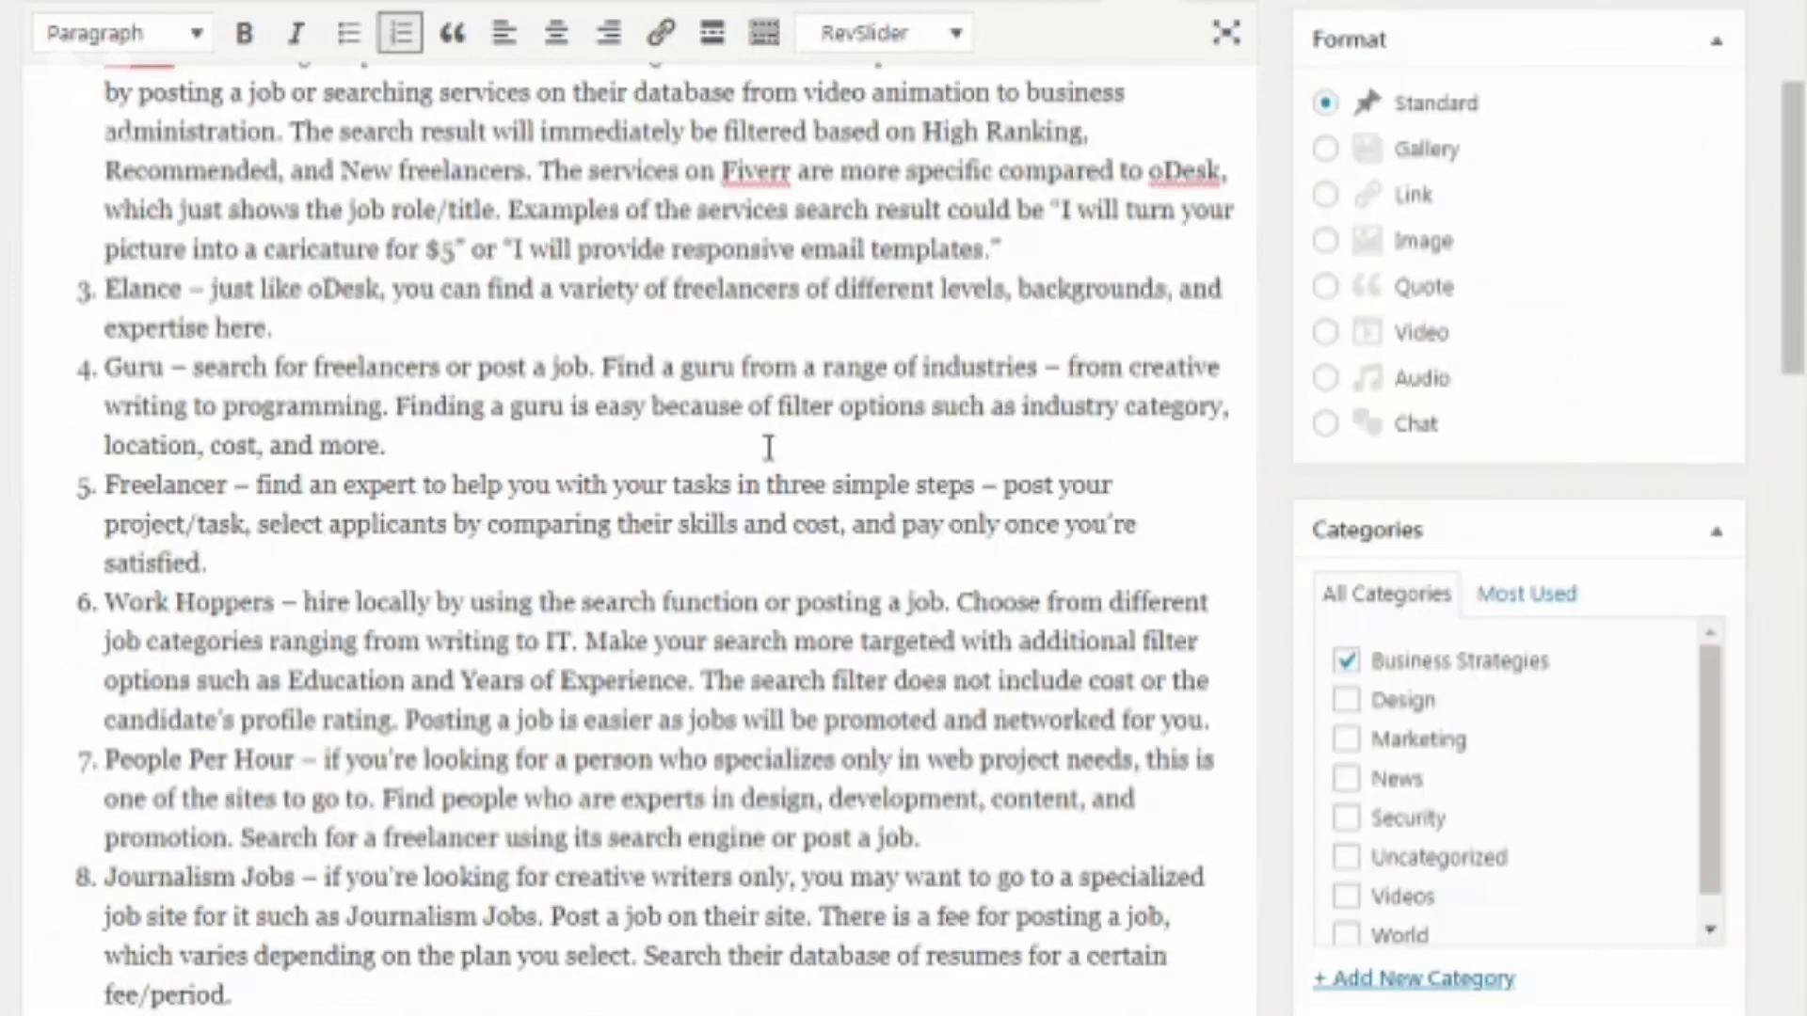
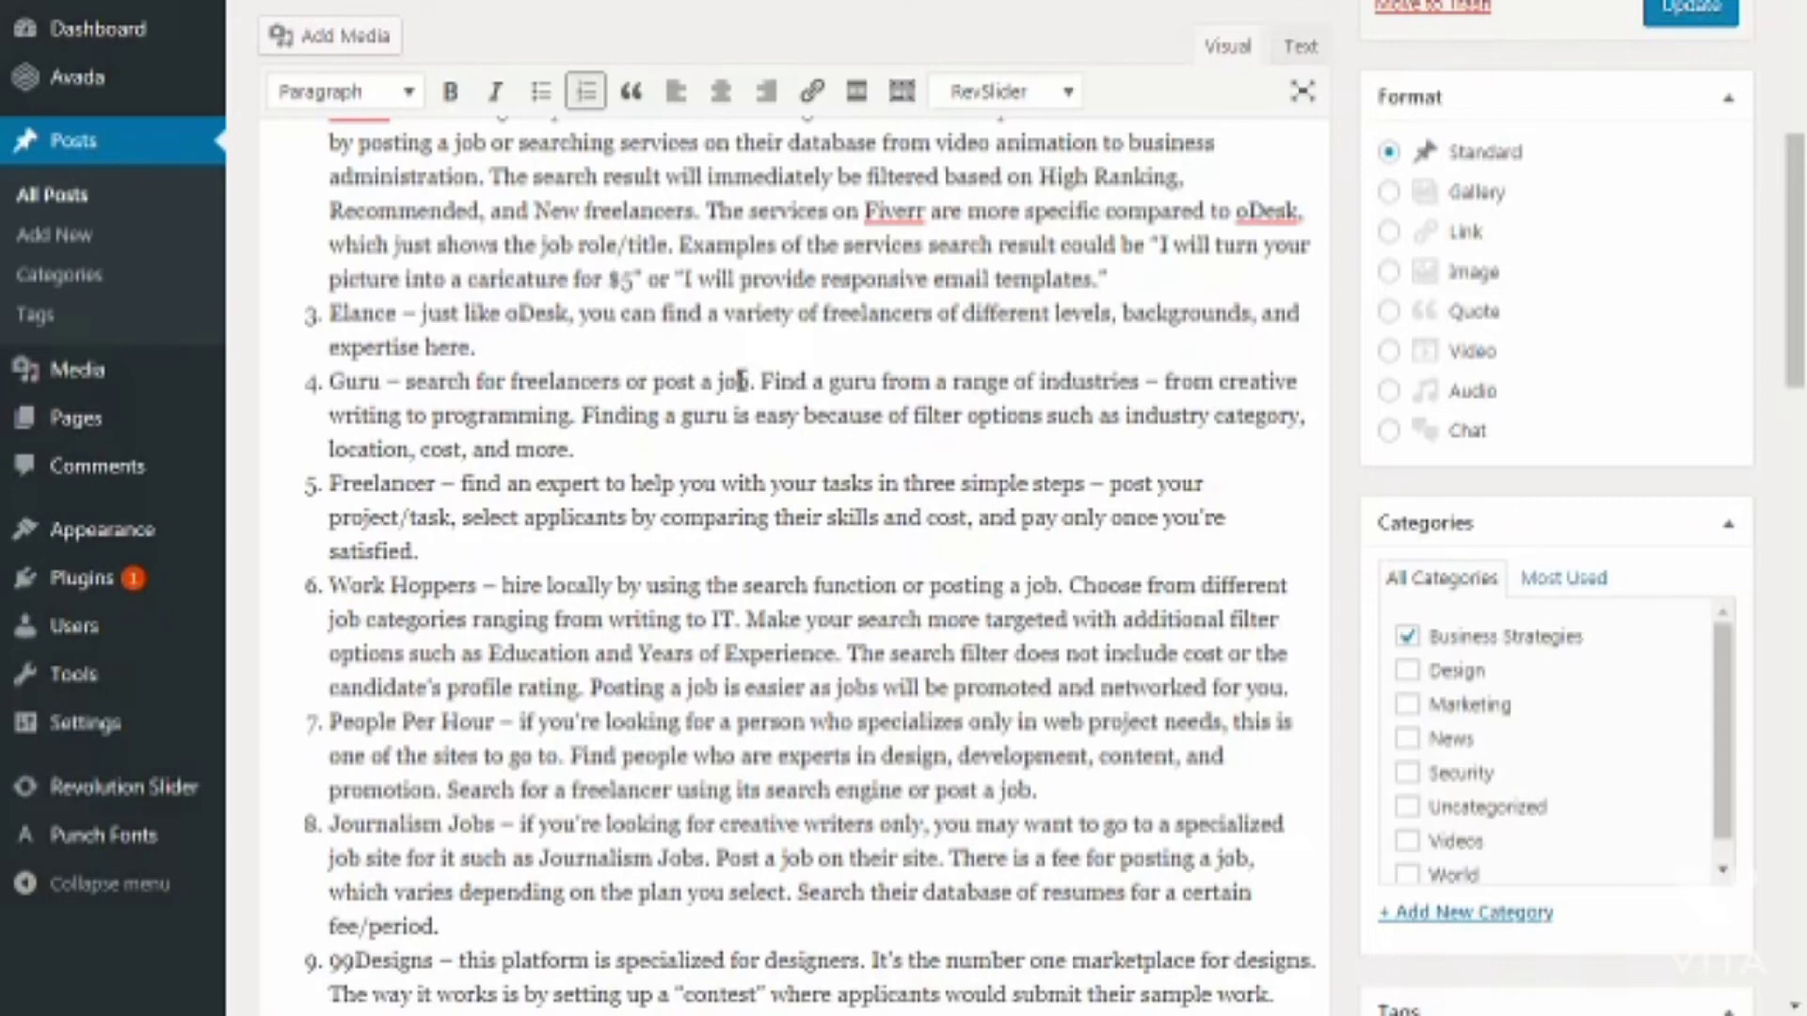
{"action": "scroll", "coordinate": [740, 380], "scroll_direction": "up", "scroll_amount": 6}
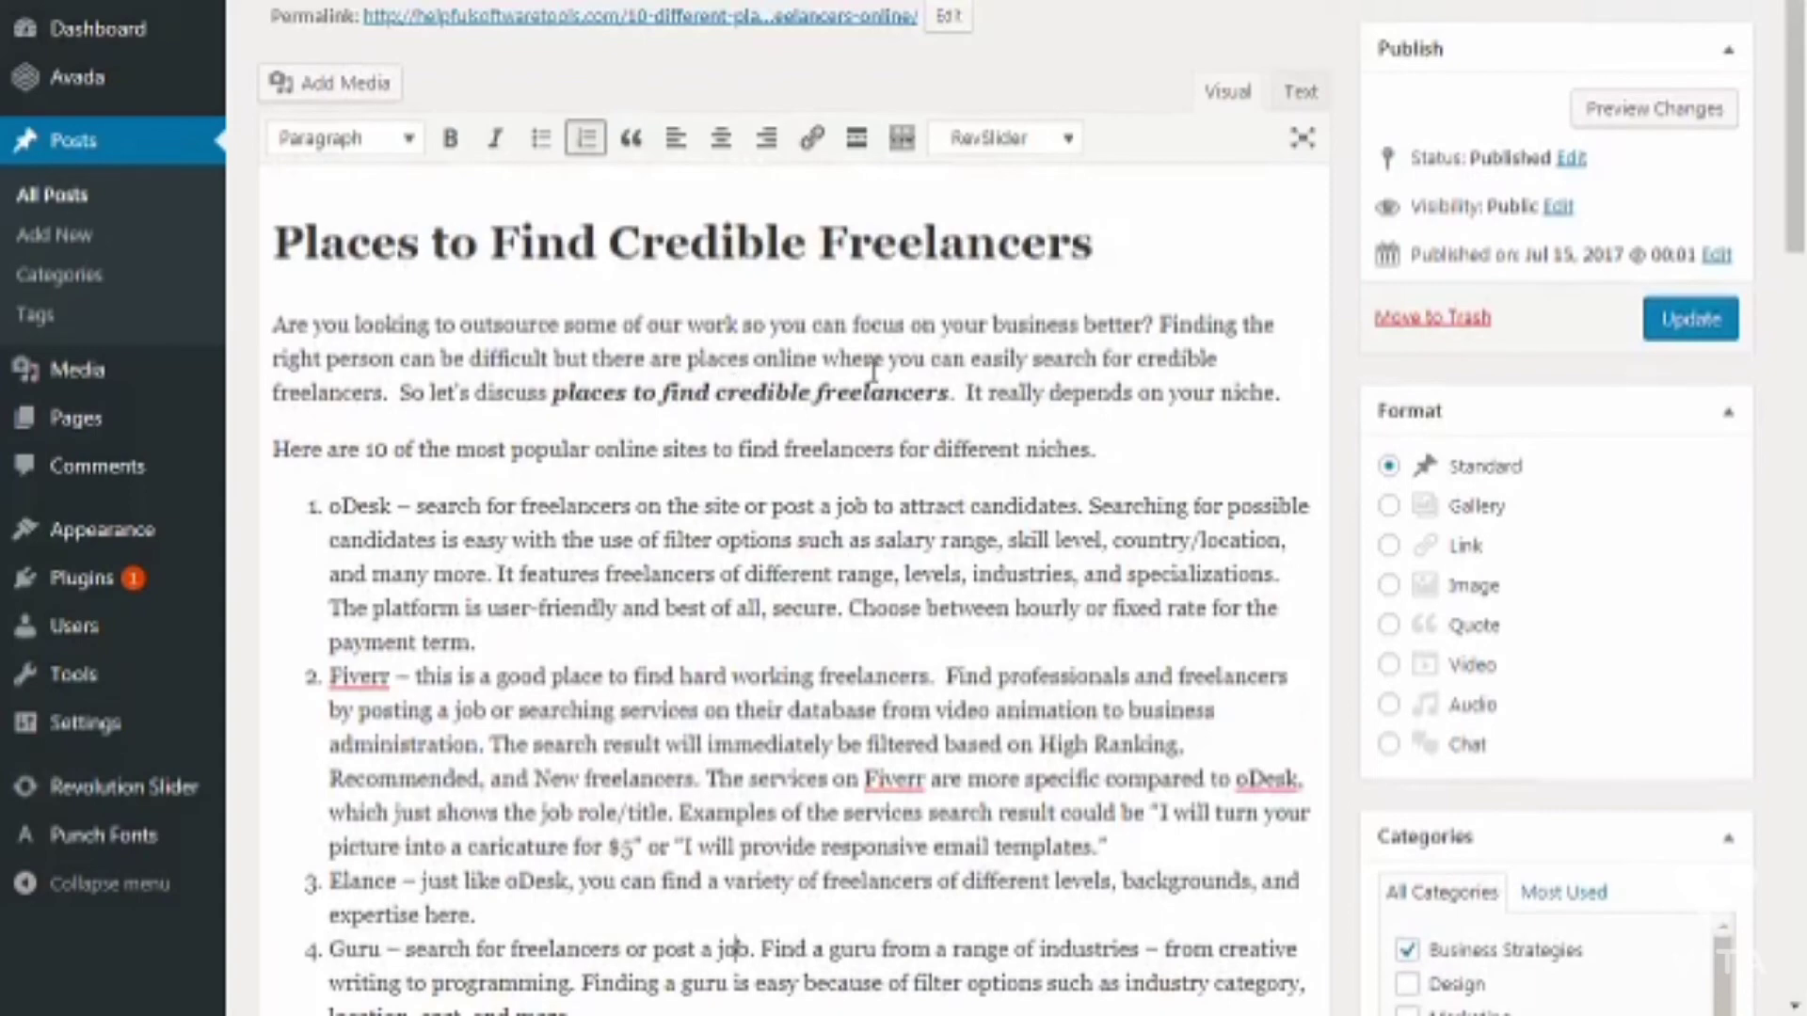
{"action": "scroll", "coordinate": [873, 370], "scroll_direction": "down", "scroll_amount": 10}
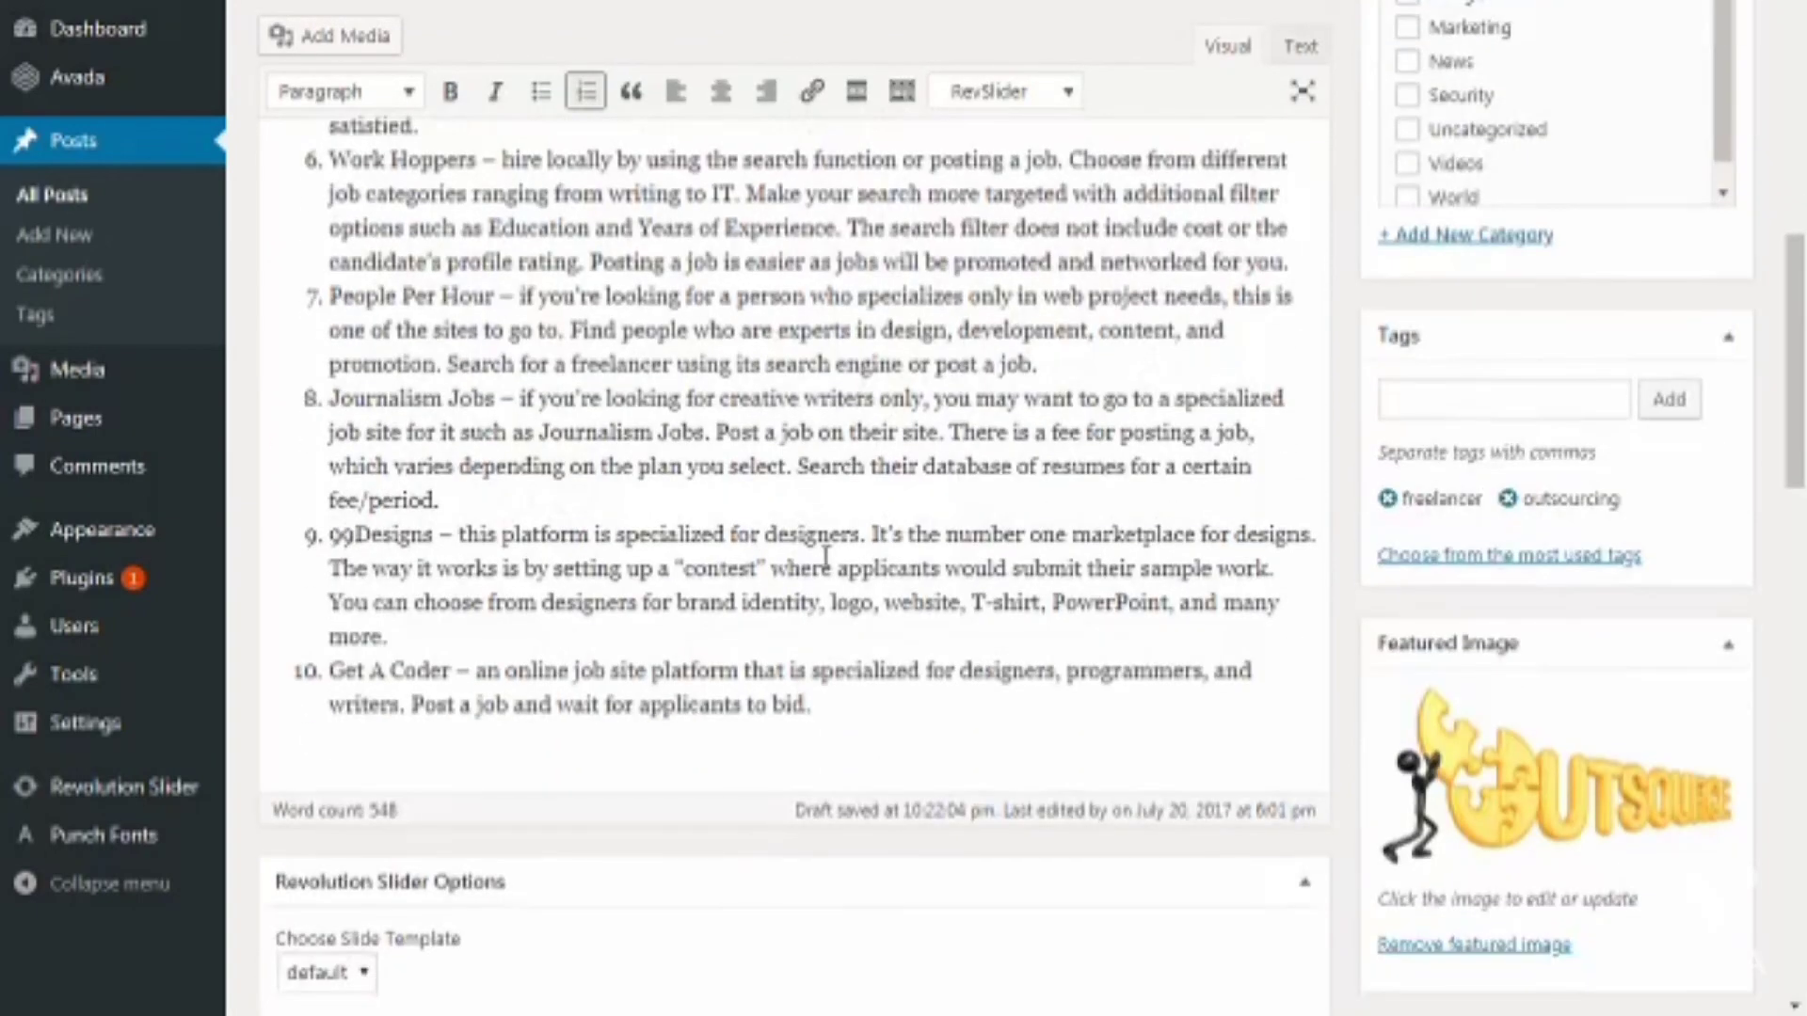
{"action": "scroll", "coordinate": [857, 720], "scroll_direction": "up", "scroll_amount": 10}
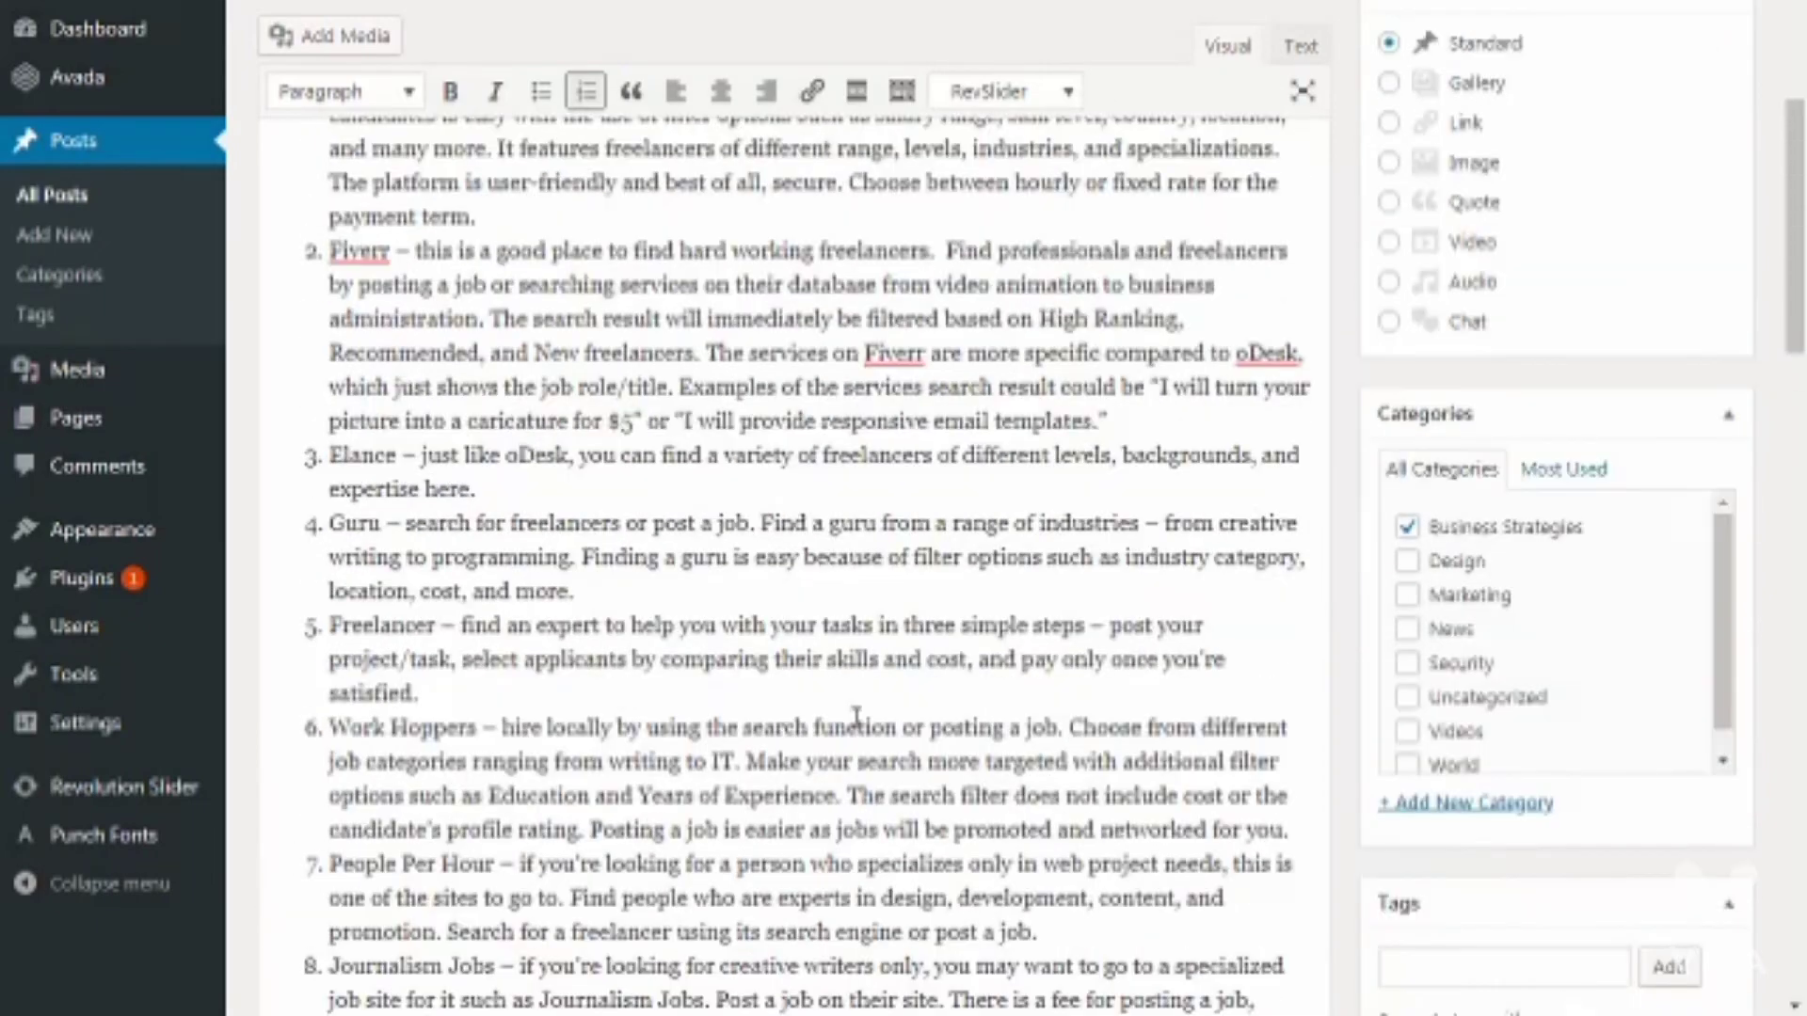
{"action": "scroll", "coordinate": [678, 569], "scroll_direction": "down", "scroll_amount": 2}
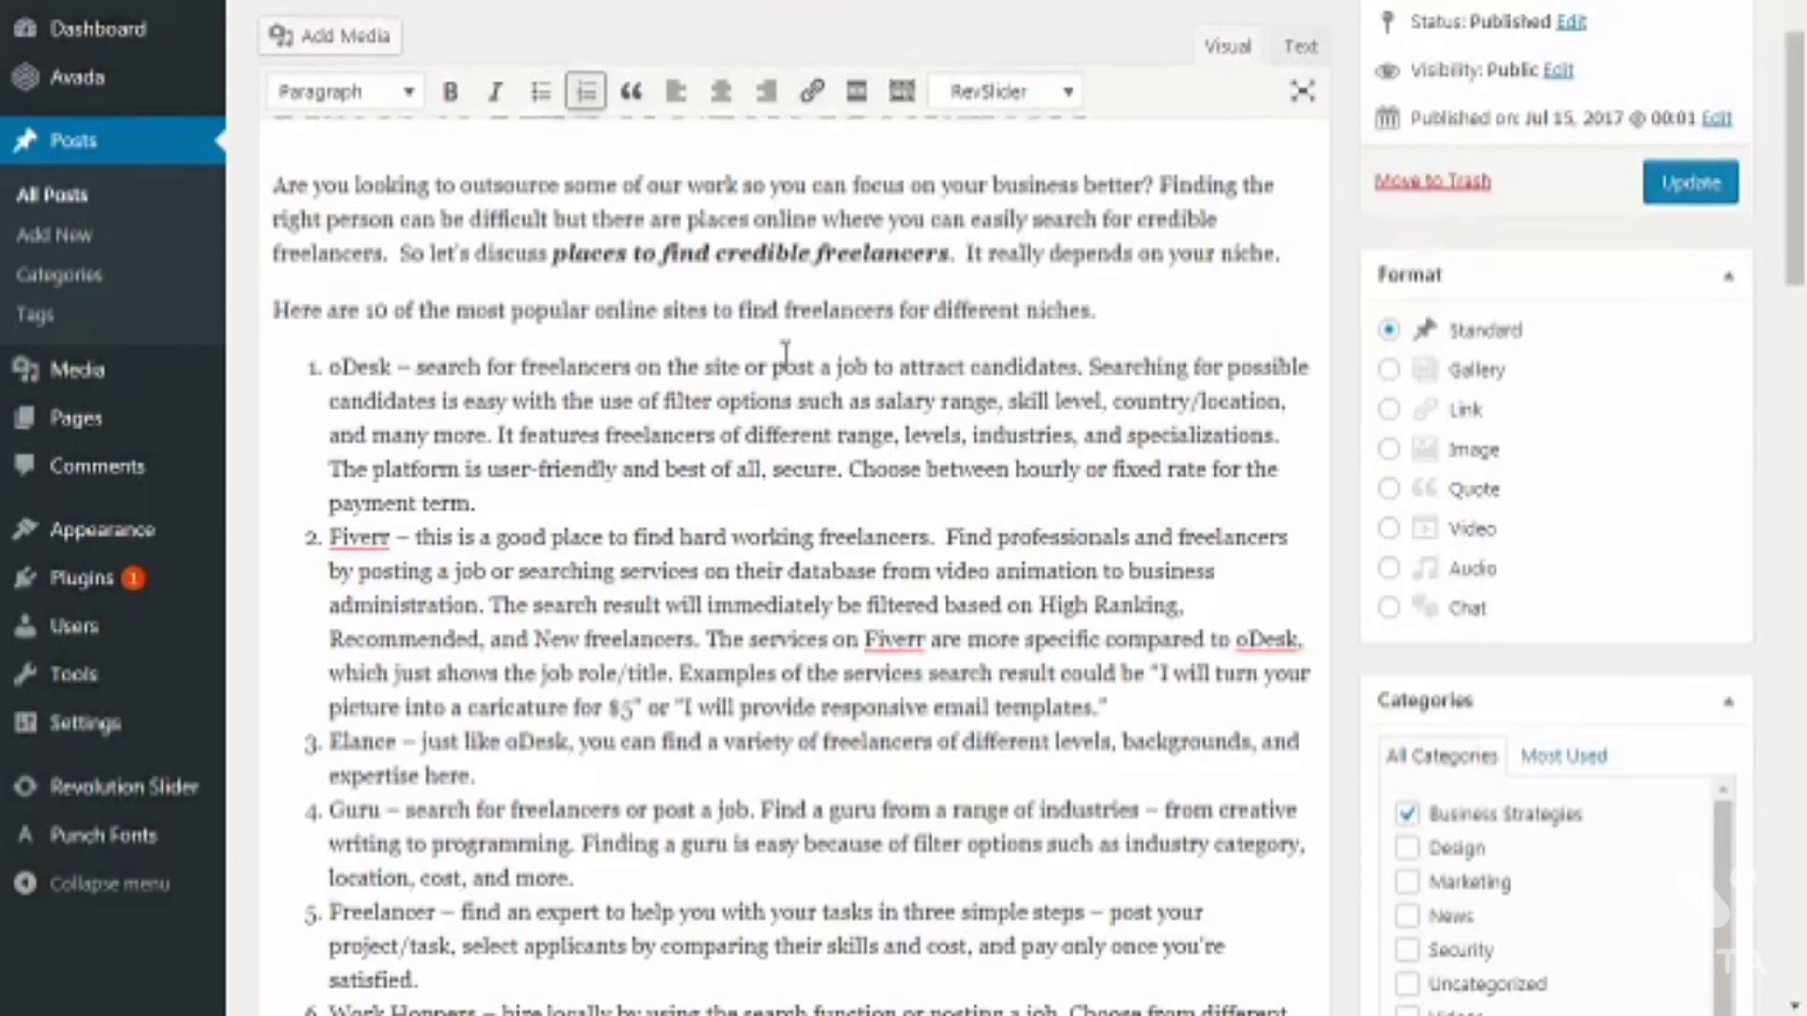
{"action": "scroll", "coordinate": [786, 353], "scroll_direction": "up", "scroll_amount": 4}
{"action": "scroll", "coordinate": [1035, 429], "scroll_direction": "down", "scroll_amount": 2}
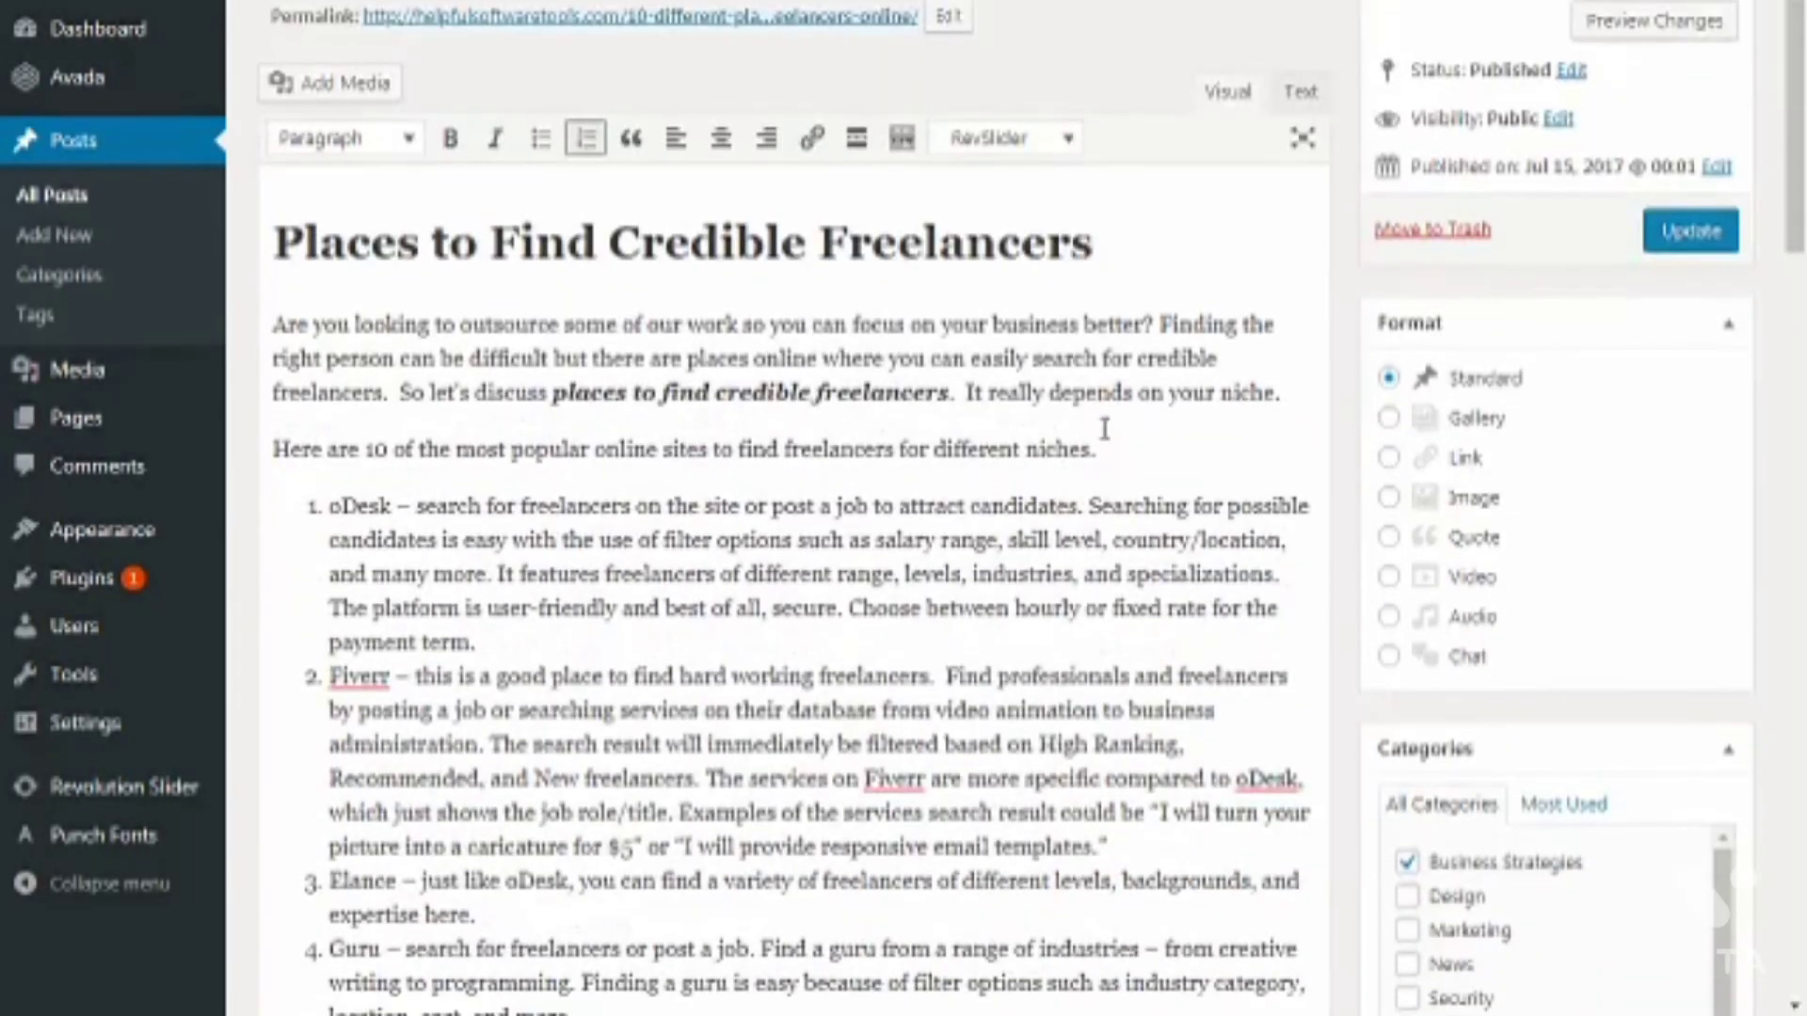
Step: Add an empty line between the introductory paragraph and the "Here are 10 of the most popular online sites" line
{"action": "left_click", "coordinate": [1282, 393]}
{"action": "key", "text": "Return"}
{"action": "scroll", "coordinate": [1364, 484], "scroll_direction": "up", "scroll_amount": 3}
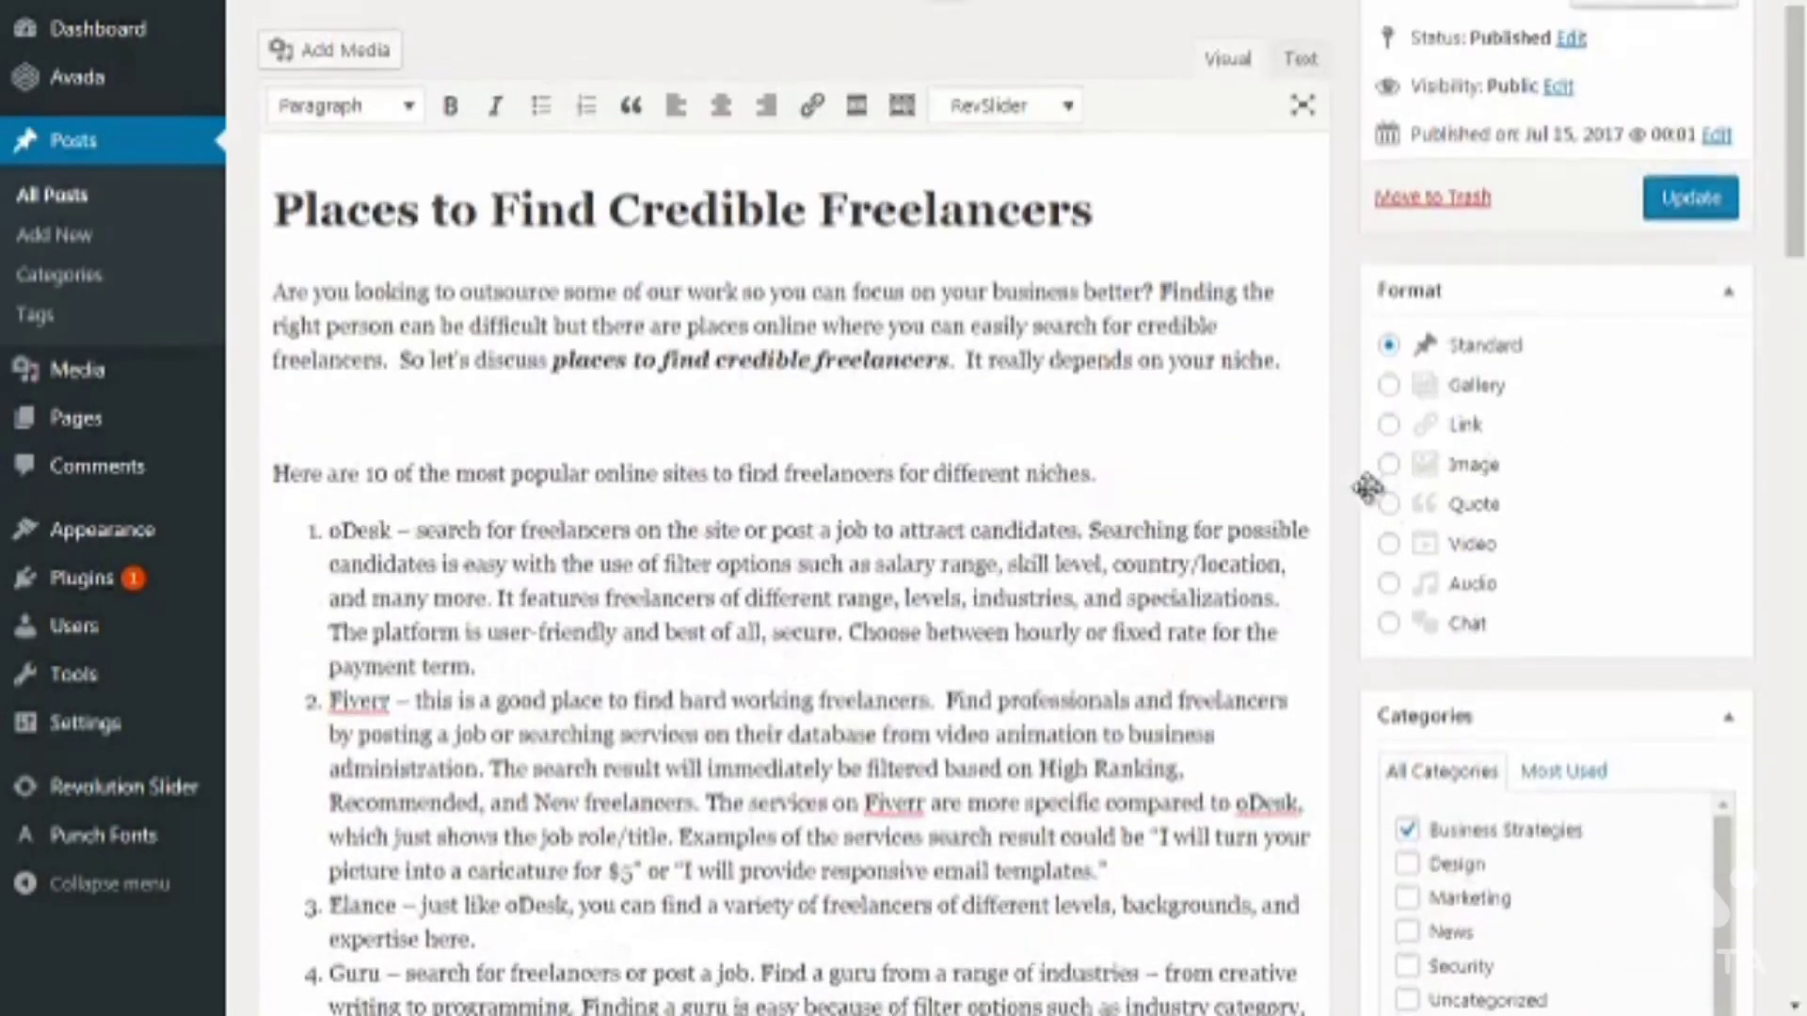
{"action": "scroll", "coordinate": [1356, 513], "scroll_direction": "down", "scroll_amount": 10}
{"action": "scroll", "coordinate": [1356, 513], "scroll_direction": "down", "scroll_amount": 5}
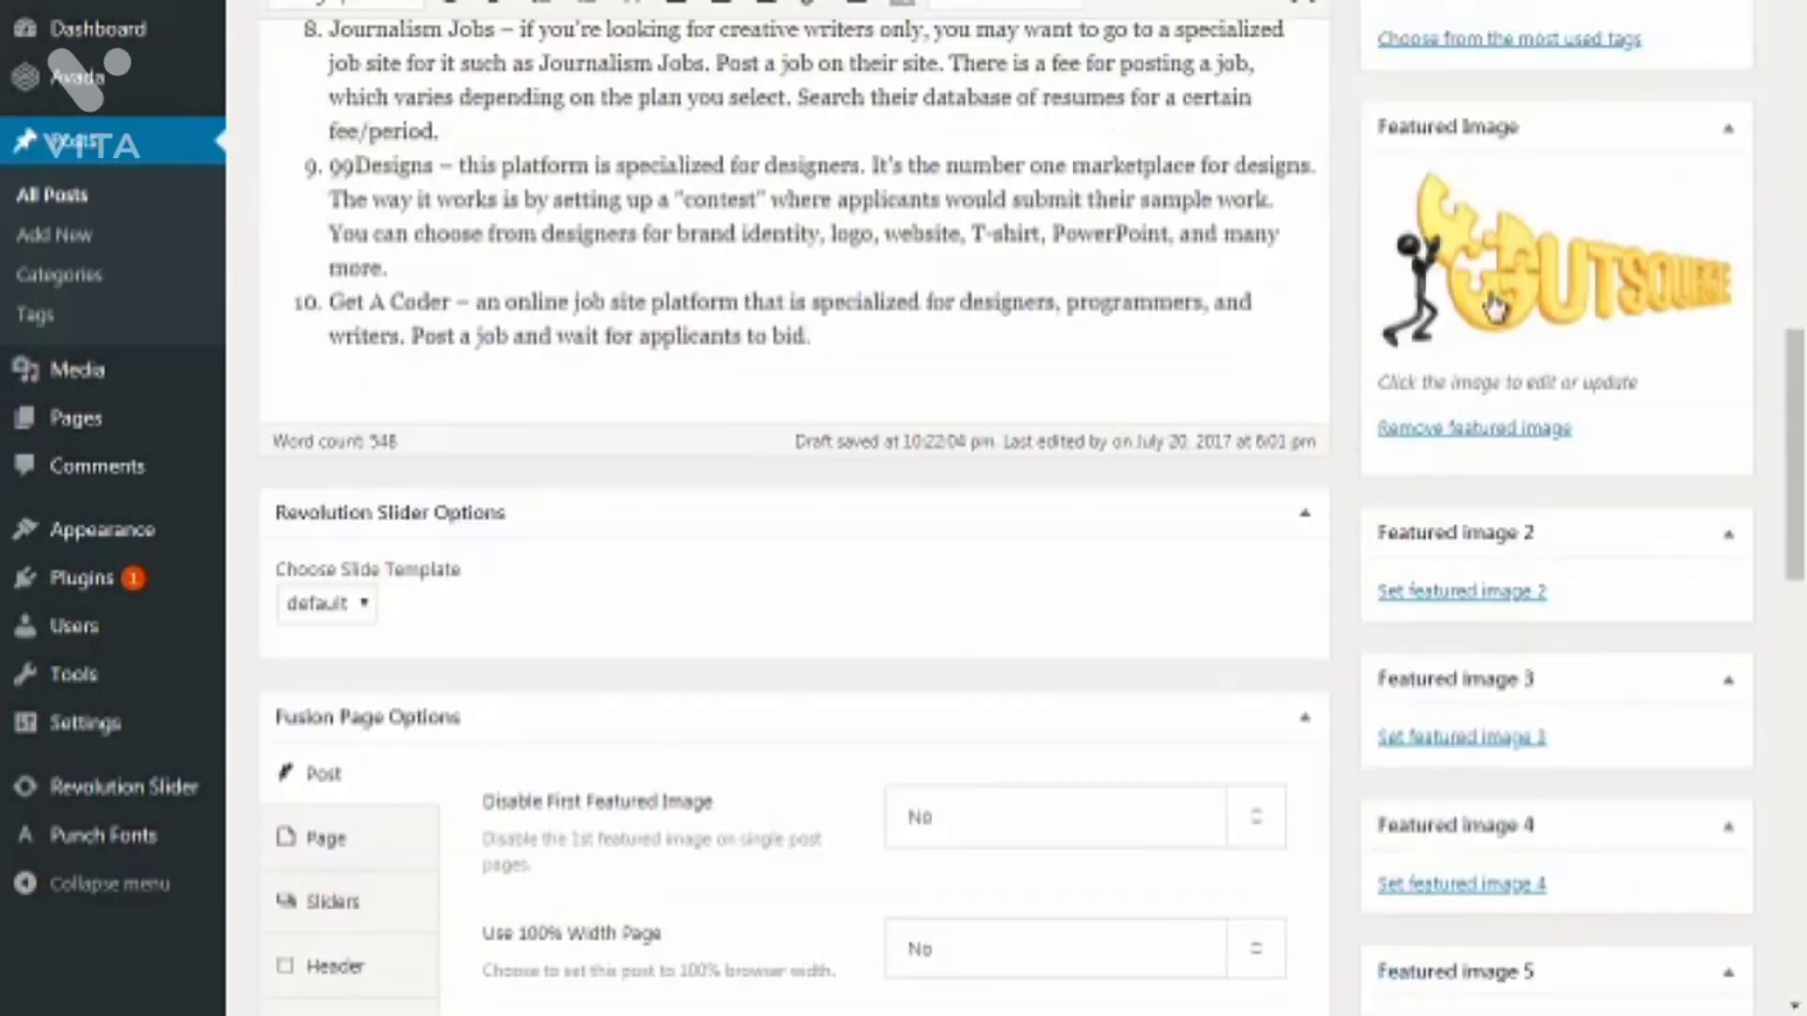
{"action": "scroll", "coordinate": [1344, 457], "scroll_direction": "up", "scroll_amount": 10}
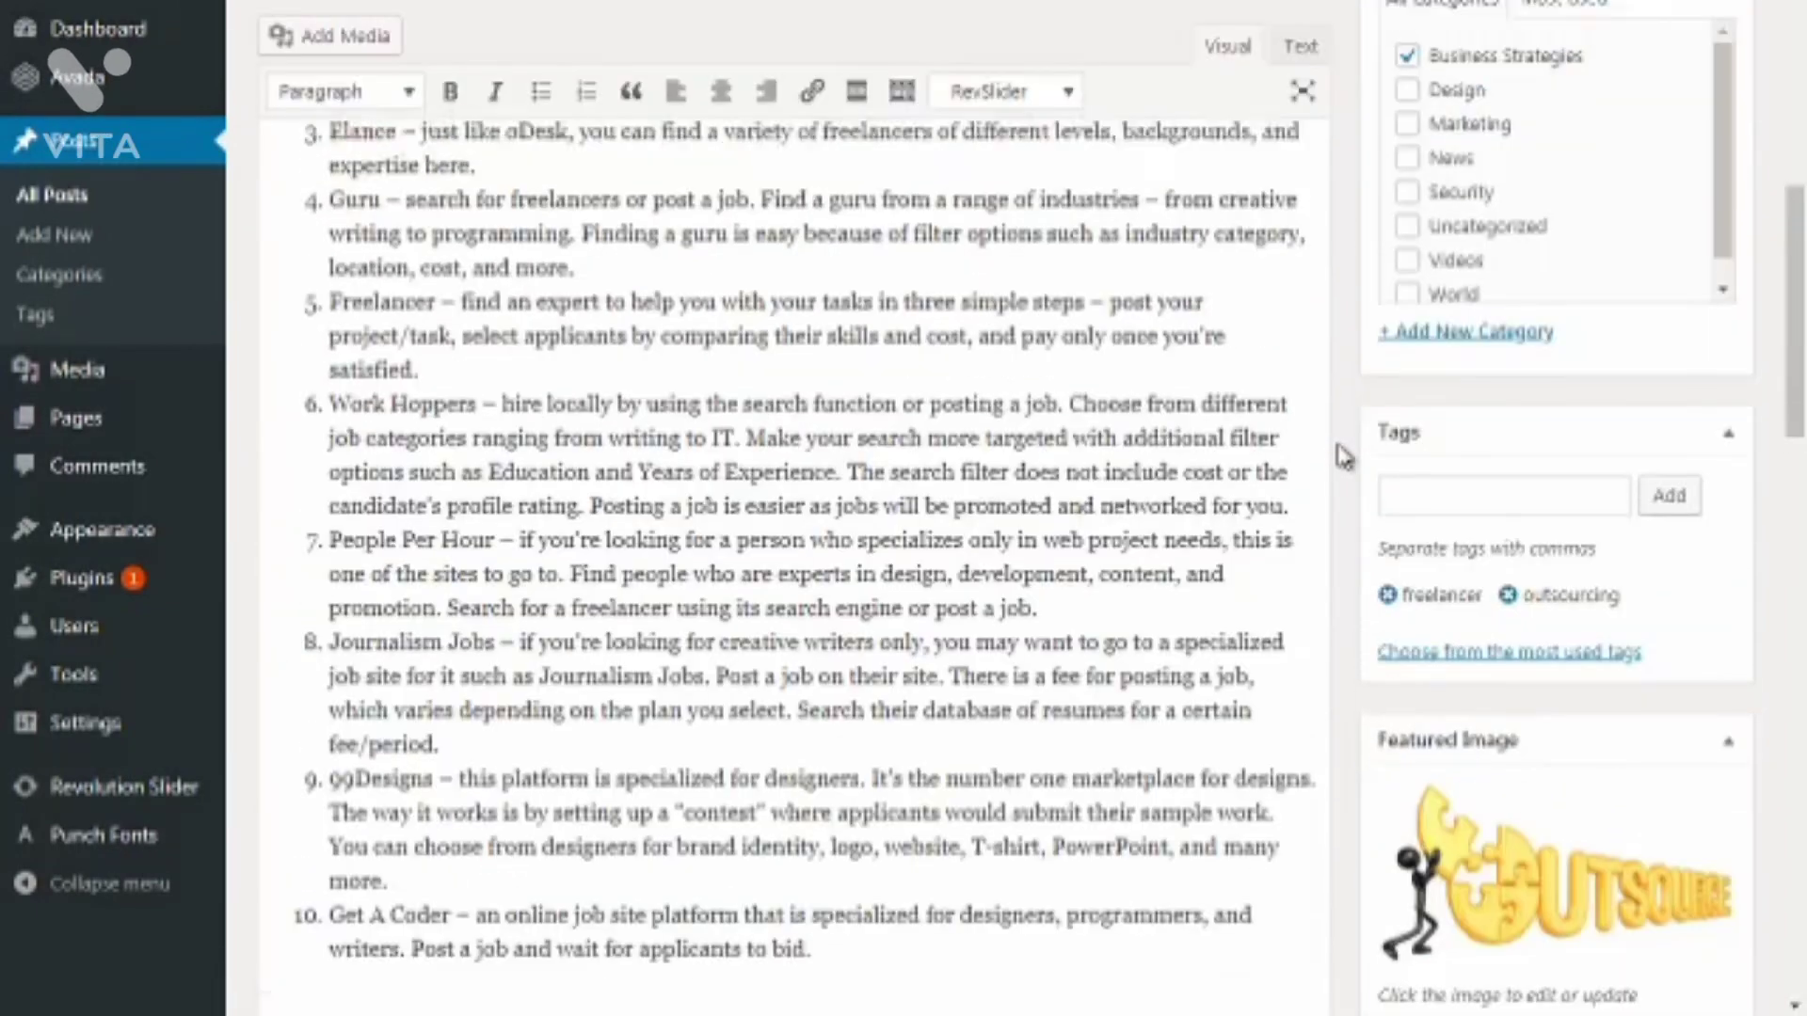
{"action": "scroll", "coordinate": [1344, 457], "scroll_direction": "up", "scroll_amount": 3}
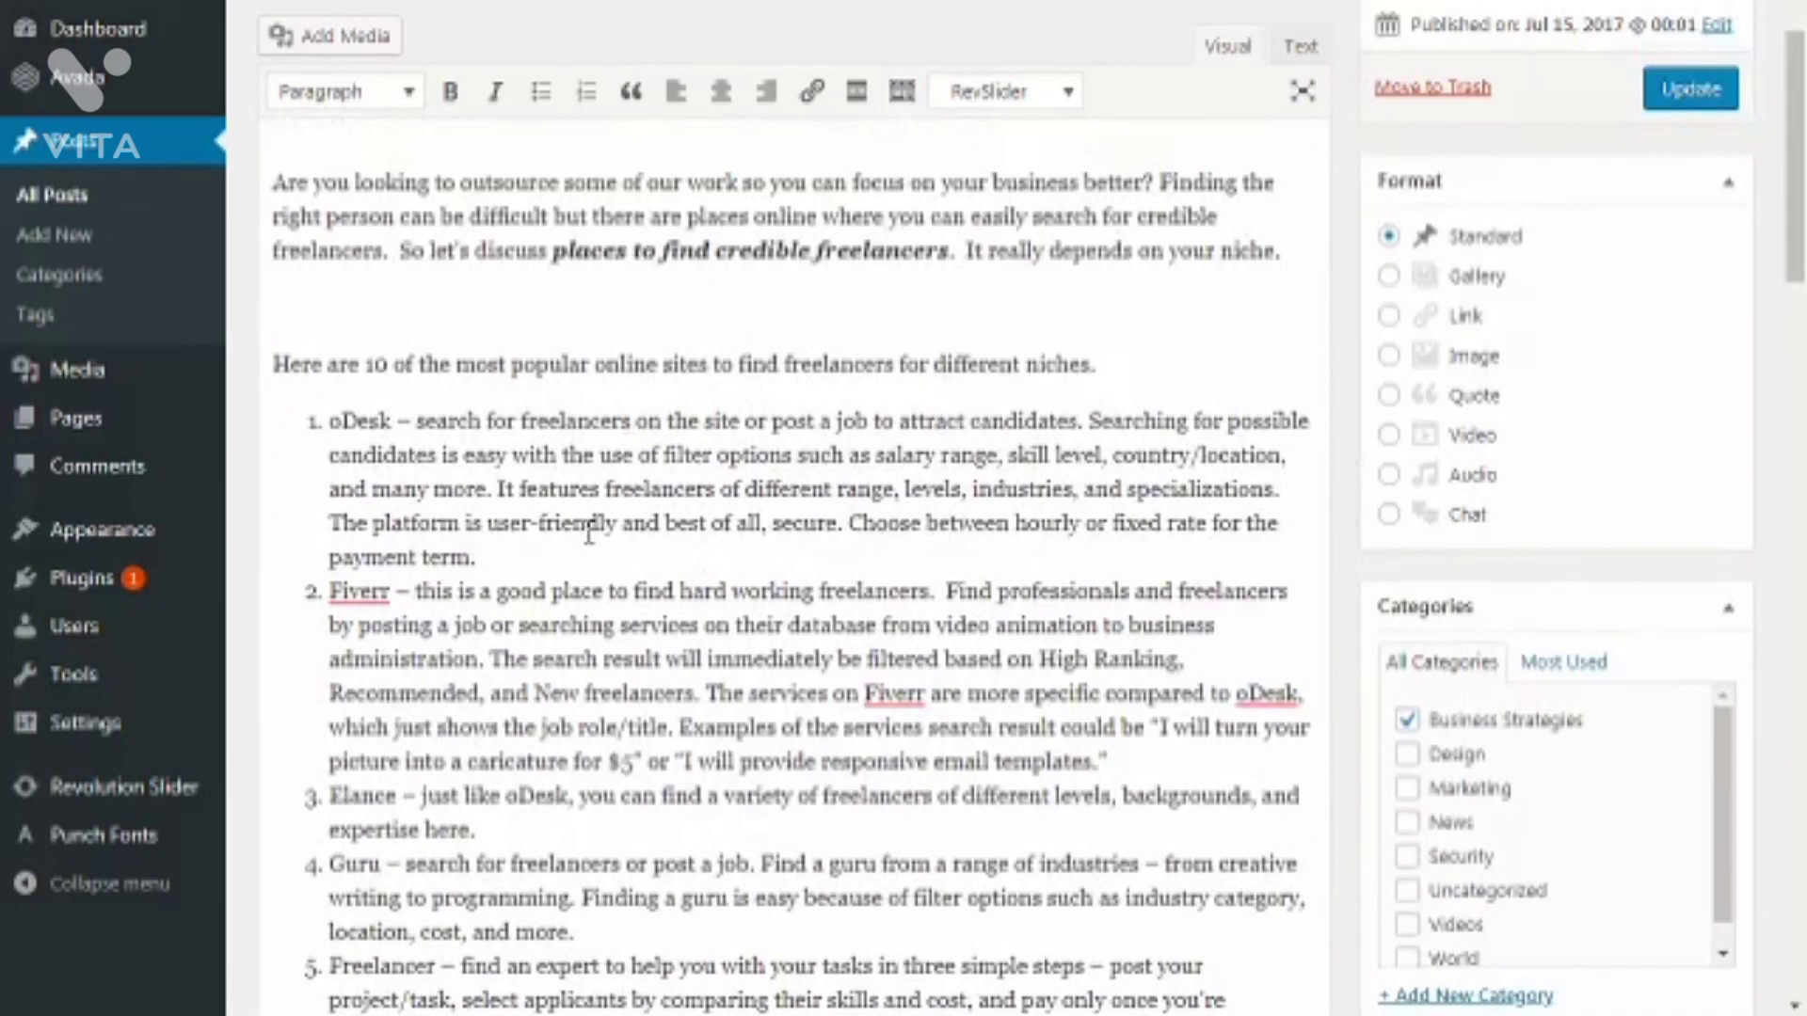
{"action": "scroll", "coordinate": [589, 532], "scroll_direction": "up", "scroll_amount": 2}
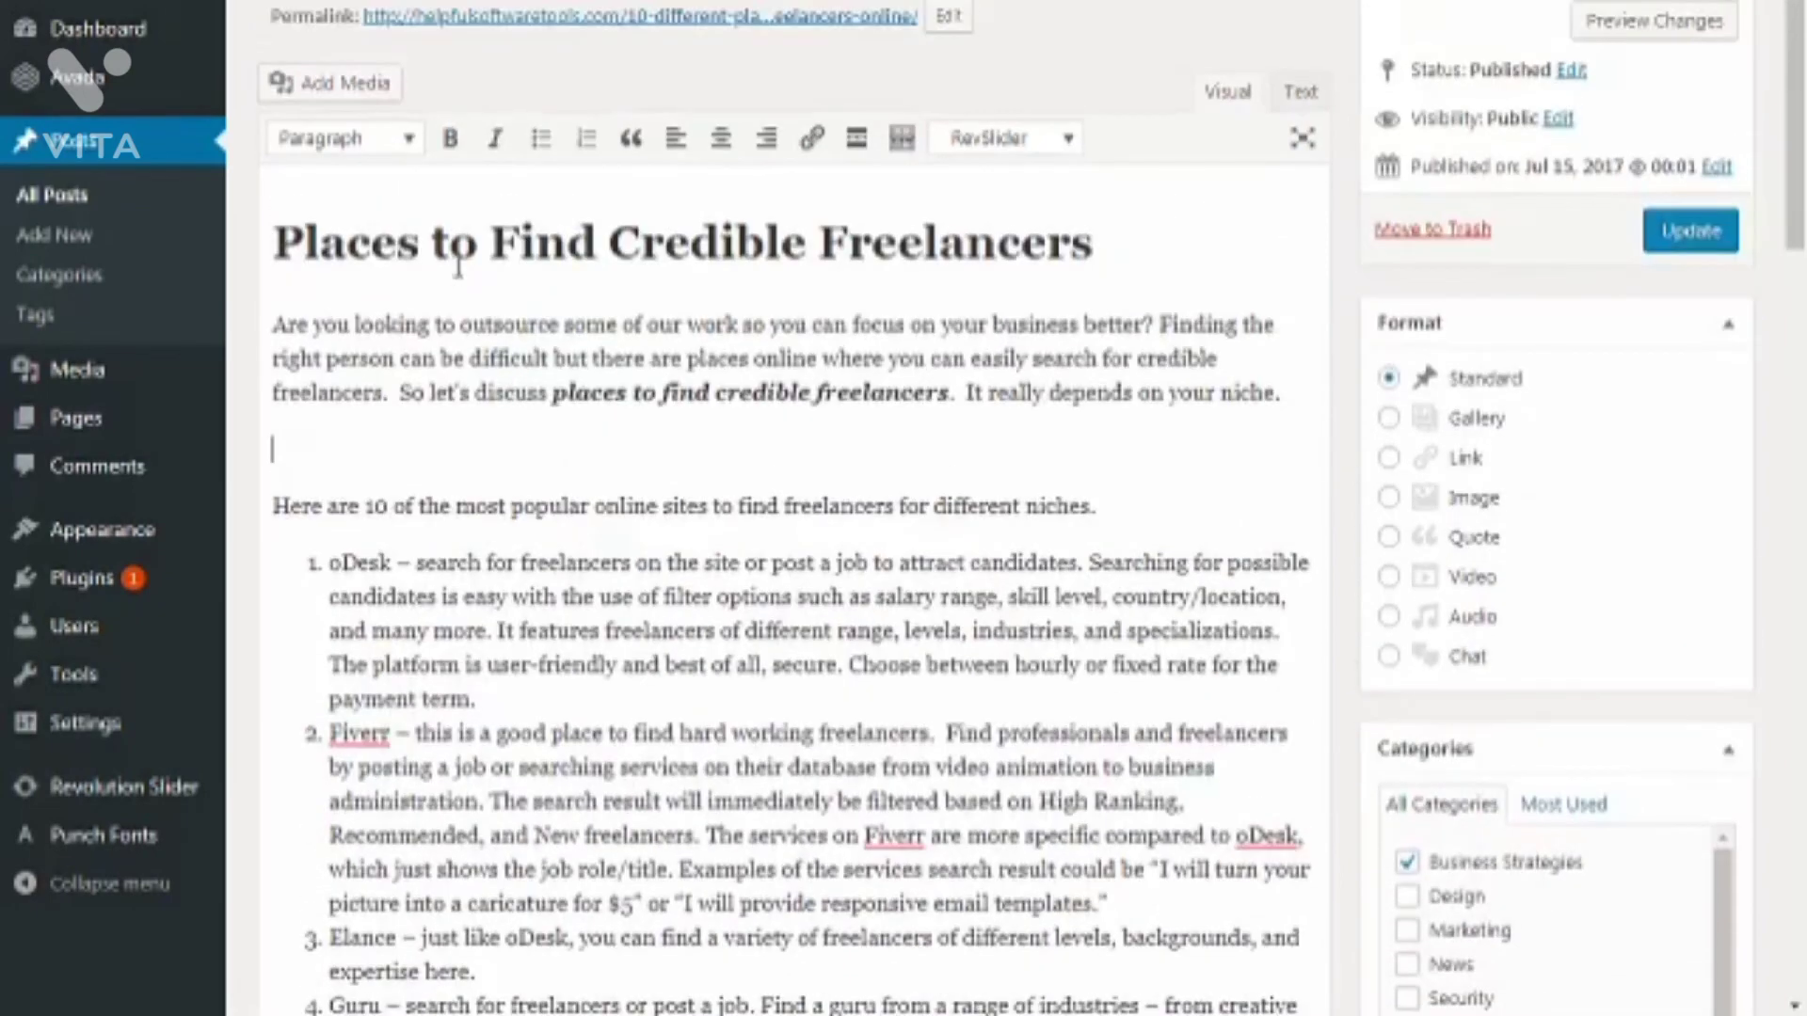
Step: Open the media library for the empty line below the introduction and select the laptop screenshot image port_4_xml.jpg
{"action": "left_click", "coordinate": [363, 96]}
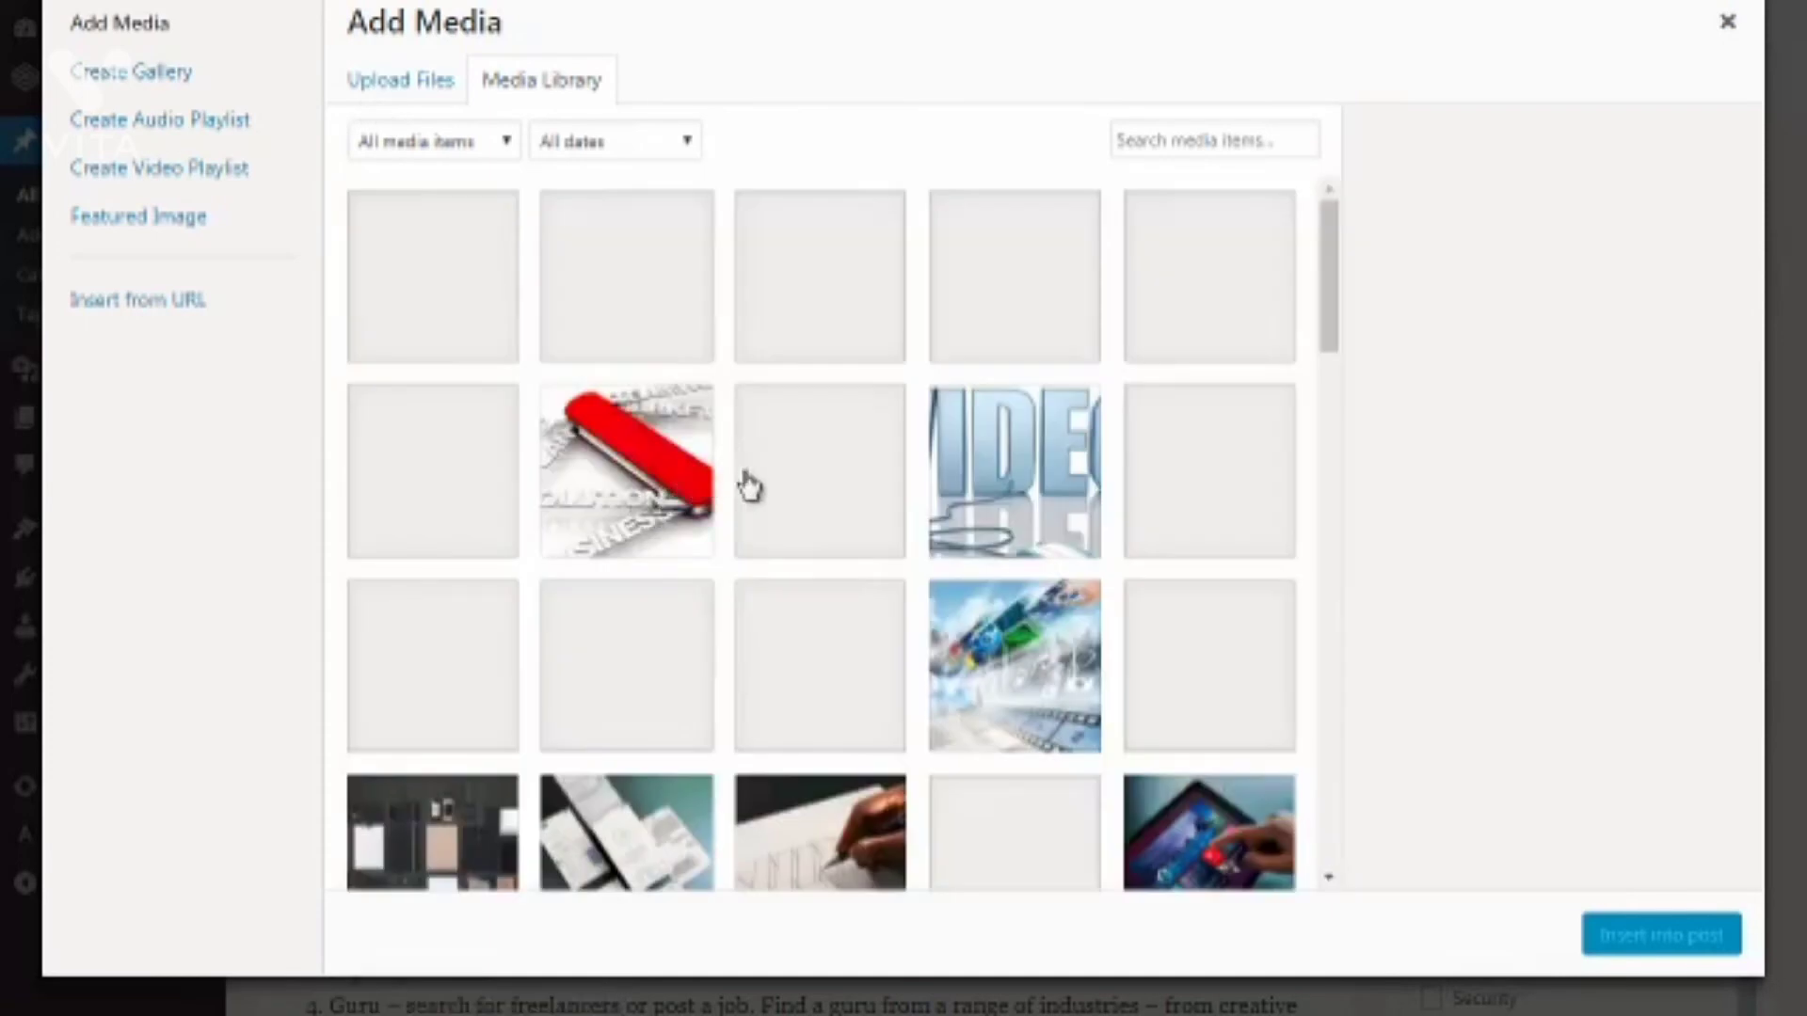
{"action": "scroll", "coordinate": [762, 489], "scroll_direction": "down", "scroll_amount": 5}
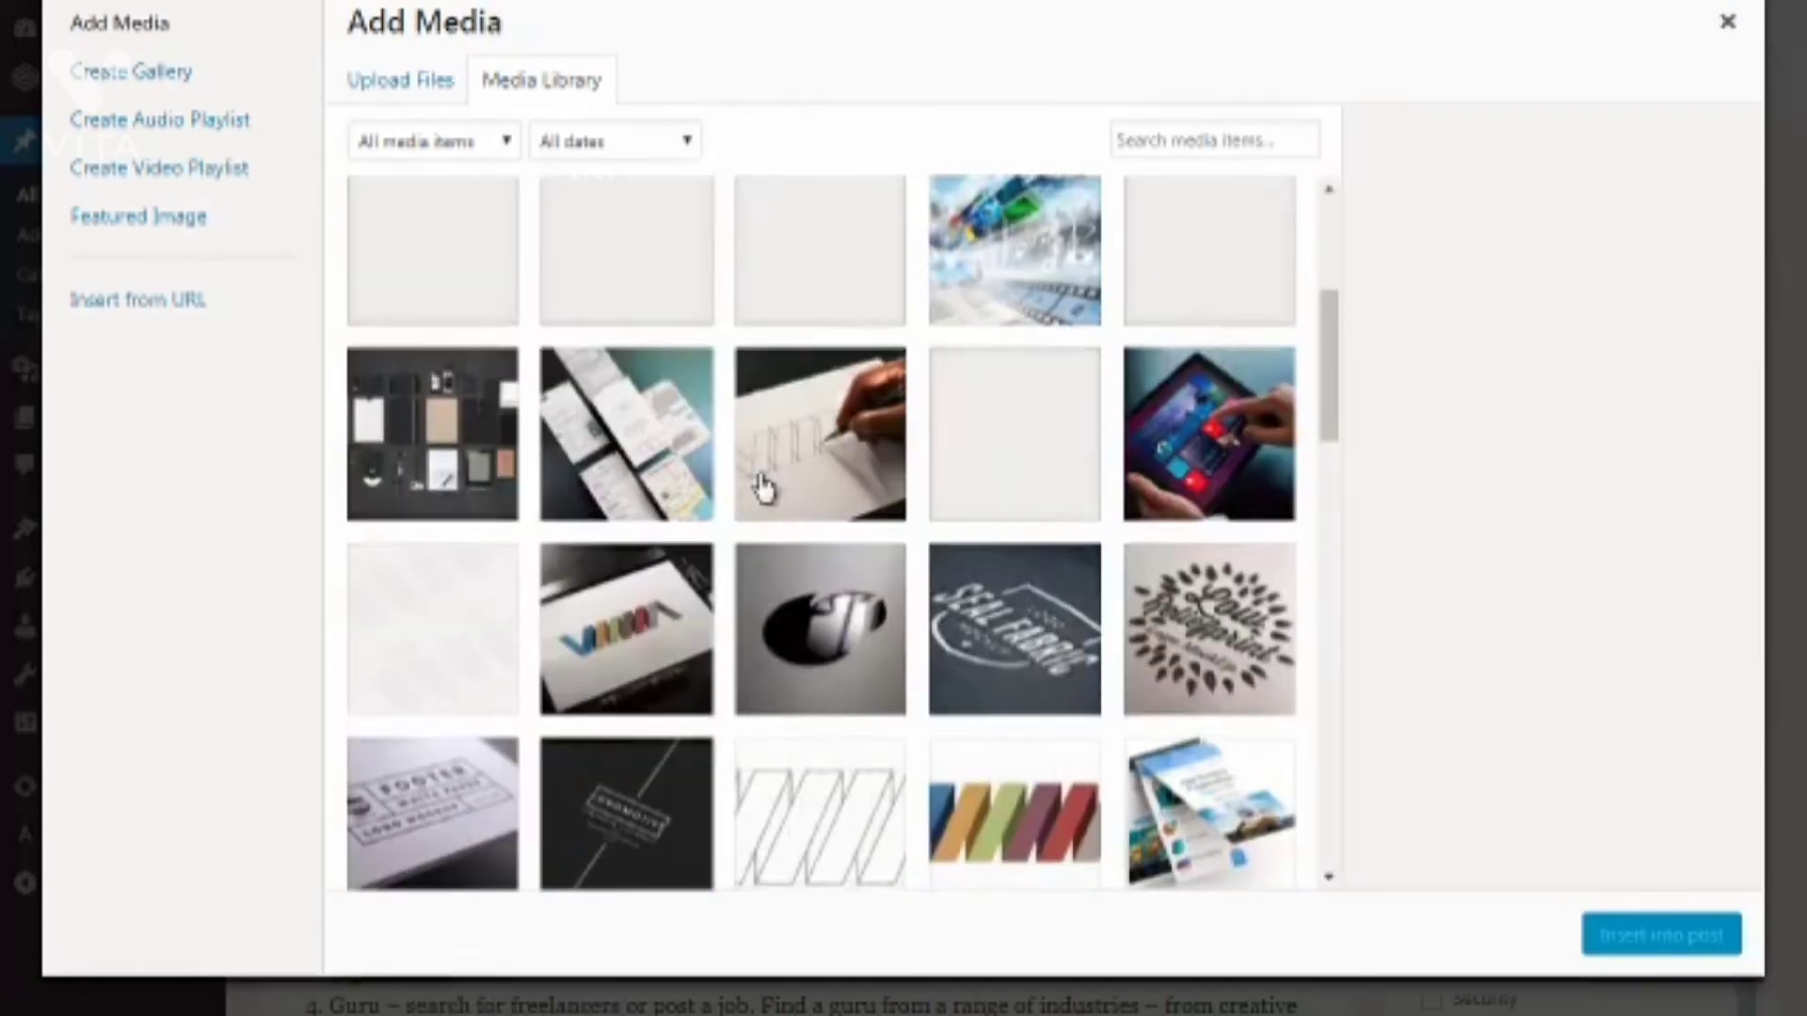
{"action": "scroll", "coordinate": [760, 486], "scroll_direction": "down", "scroll_amount": 5}
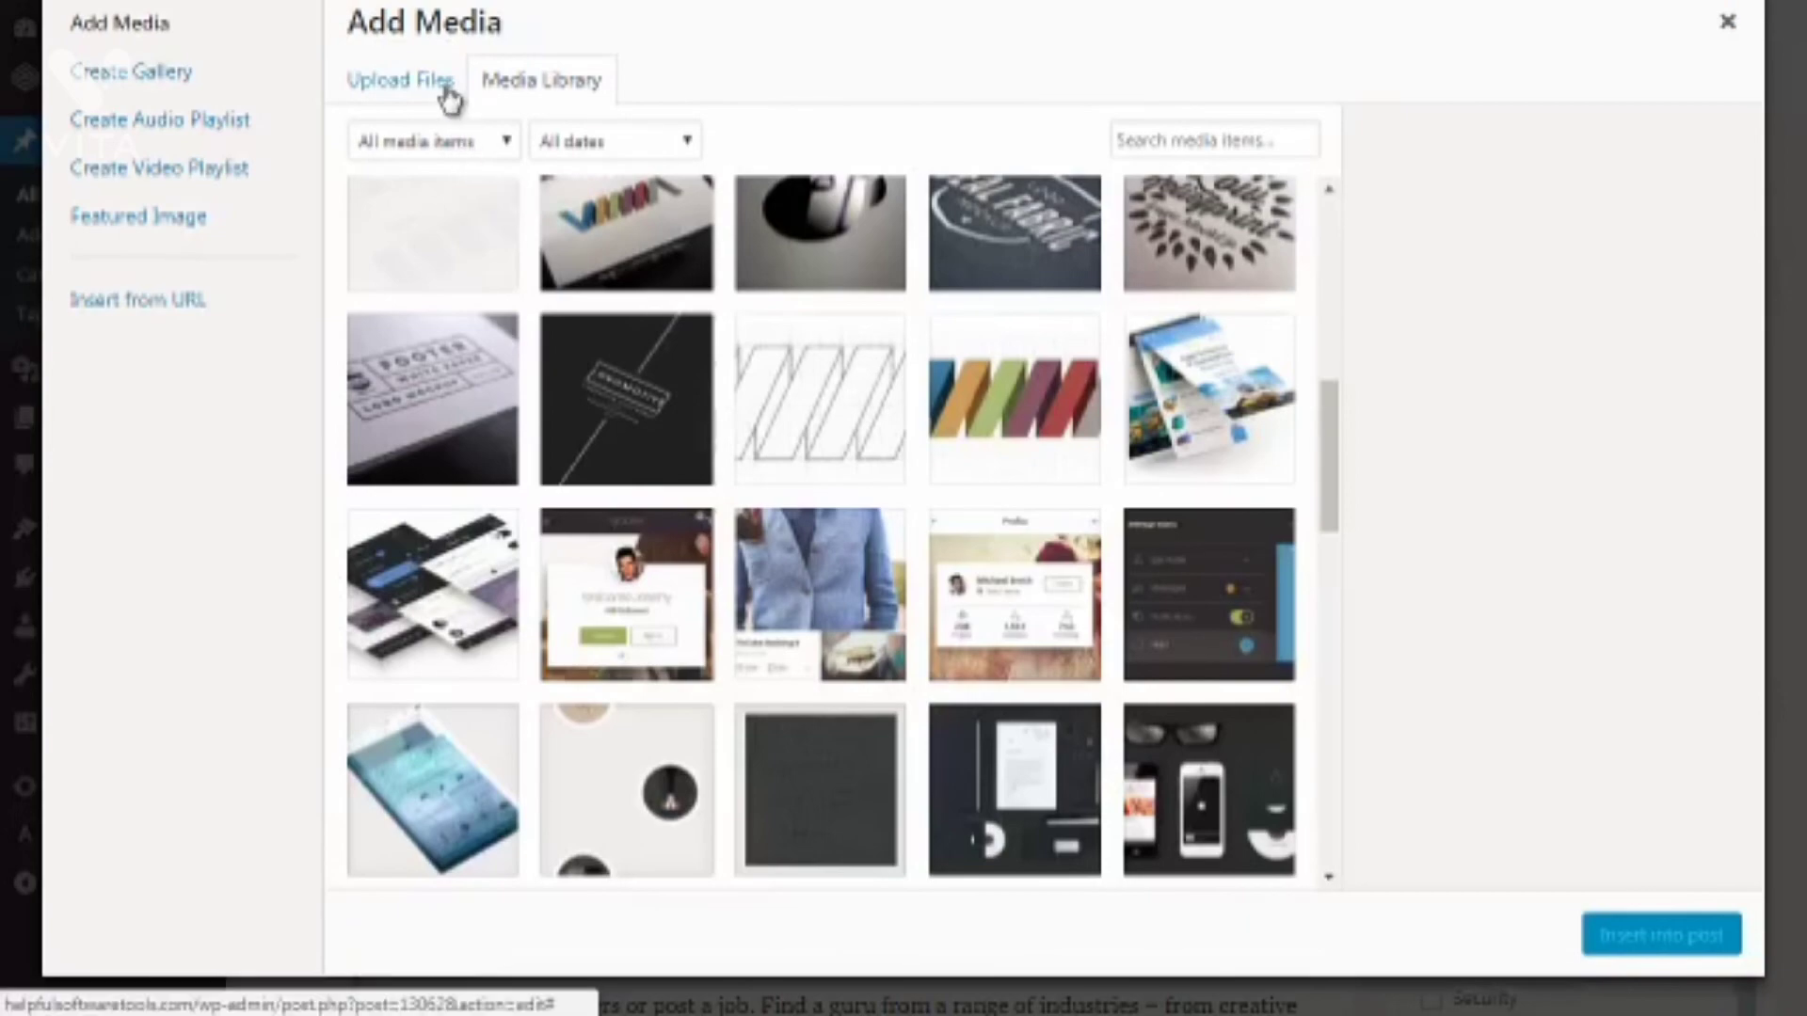
{"action": "scroll", "coordinate": [779, 505], "scroll_direction": "down", "scroll_amount": 6}
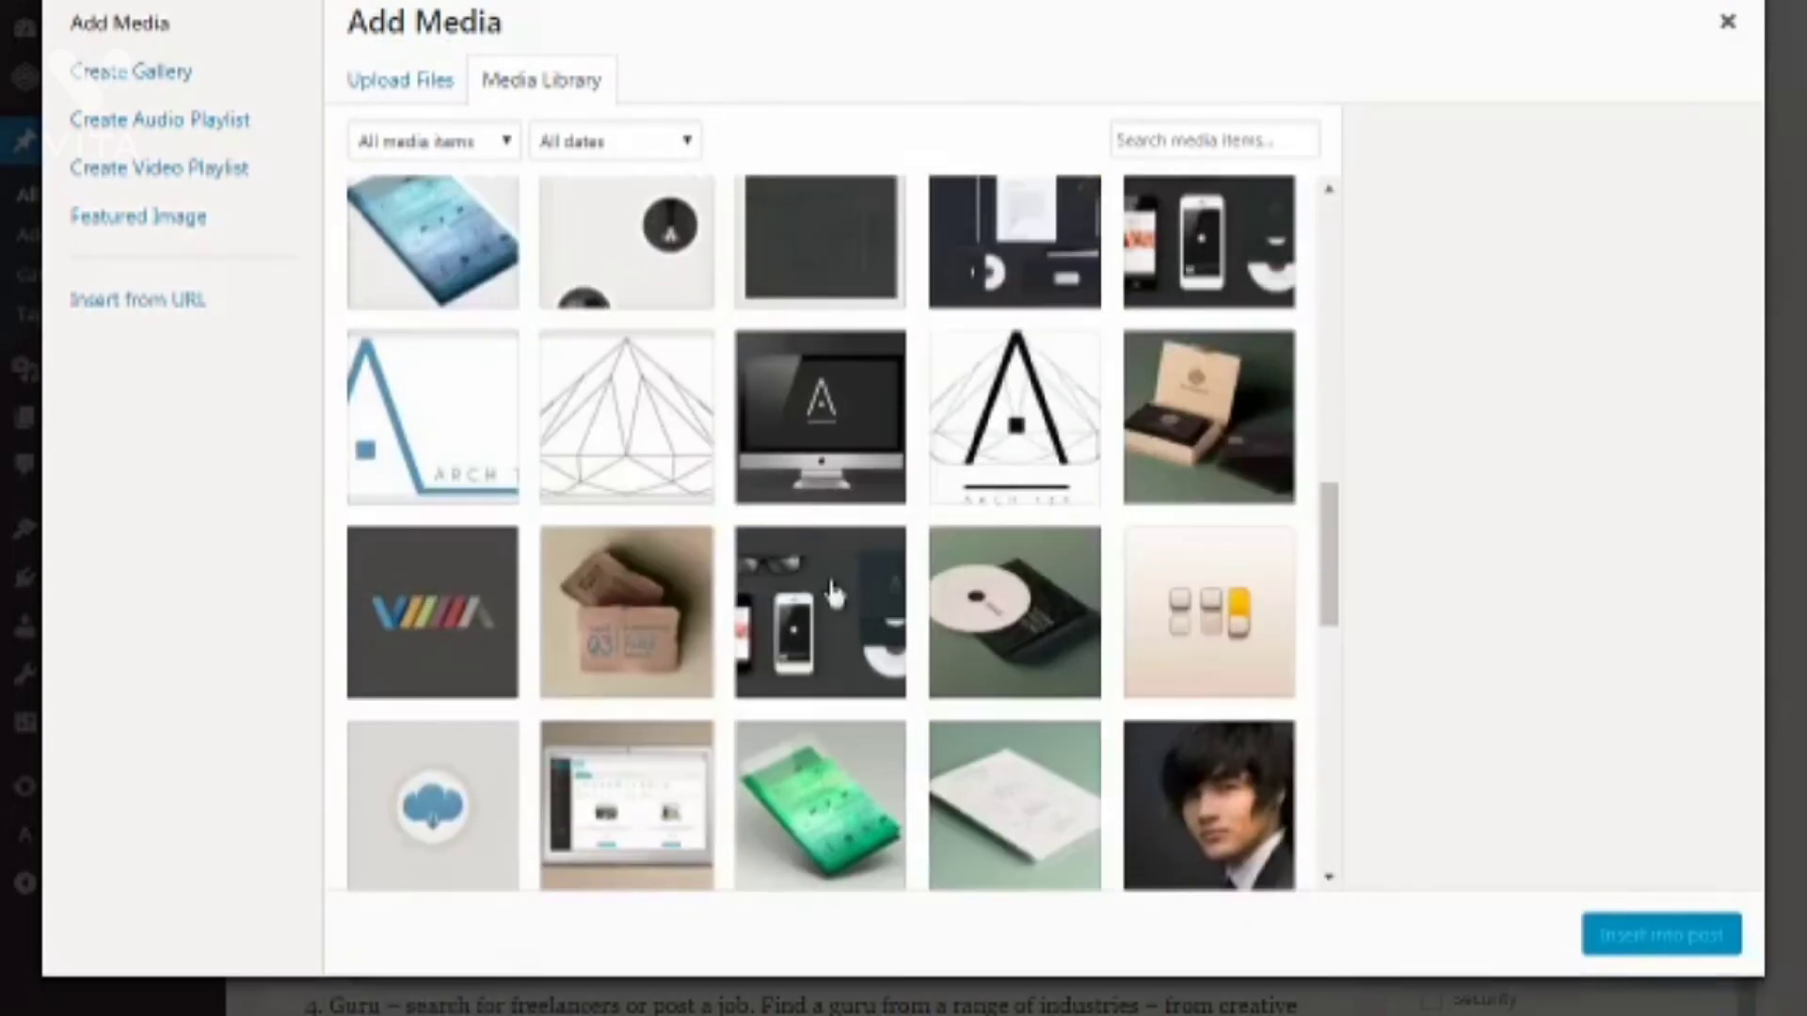
{"action": "scroll", "coordinate": [832, 591], "scroll_direction": "down", "scroll_amount": 3}
{"action": "scroll", "coordinate": [833, 593], "scroll_direction": "down", "scroll_amount": 3}
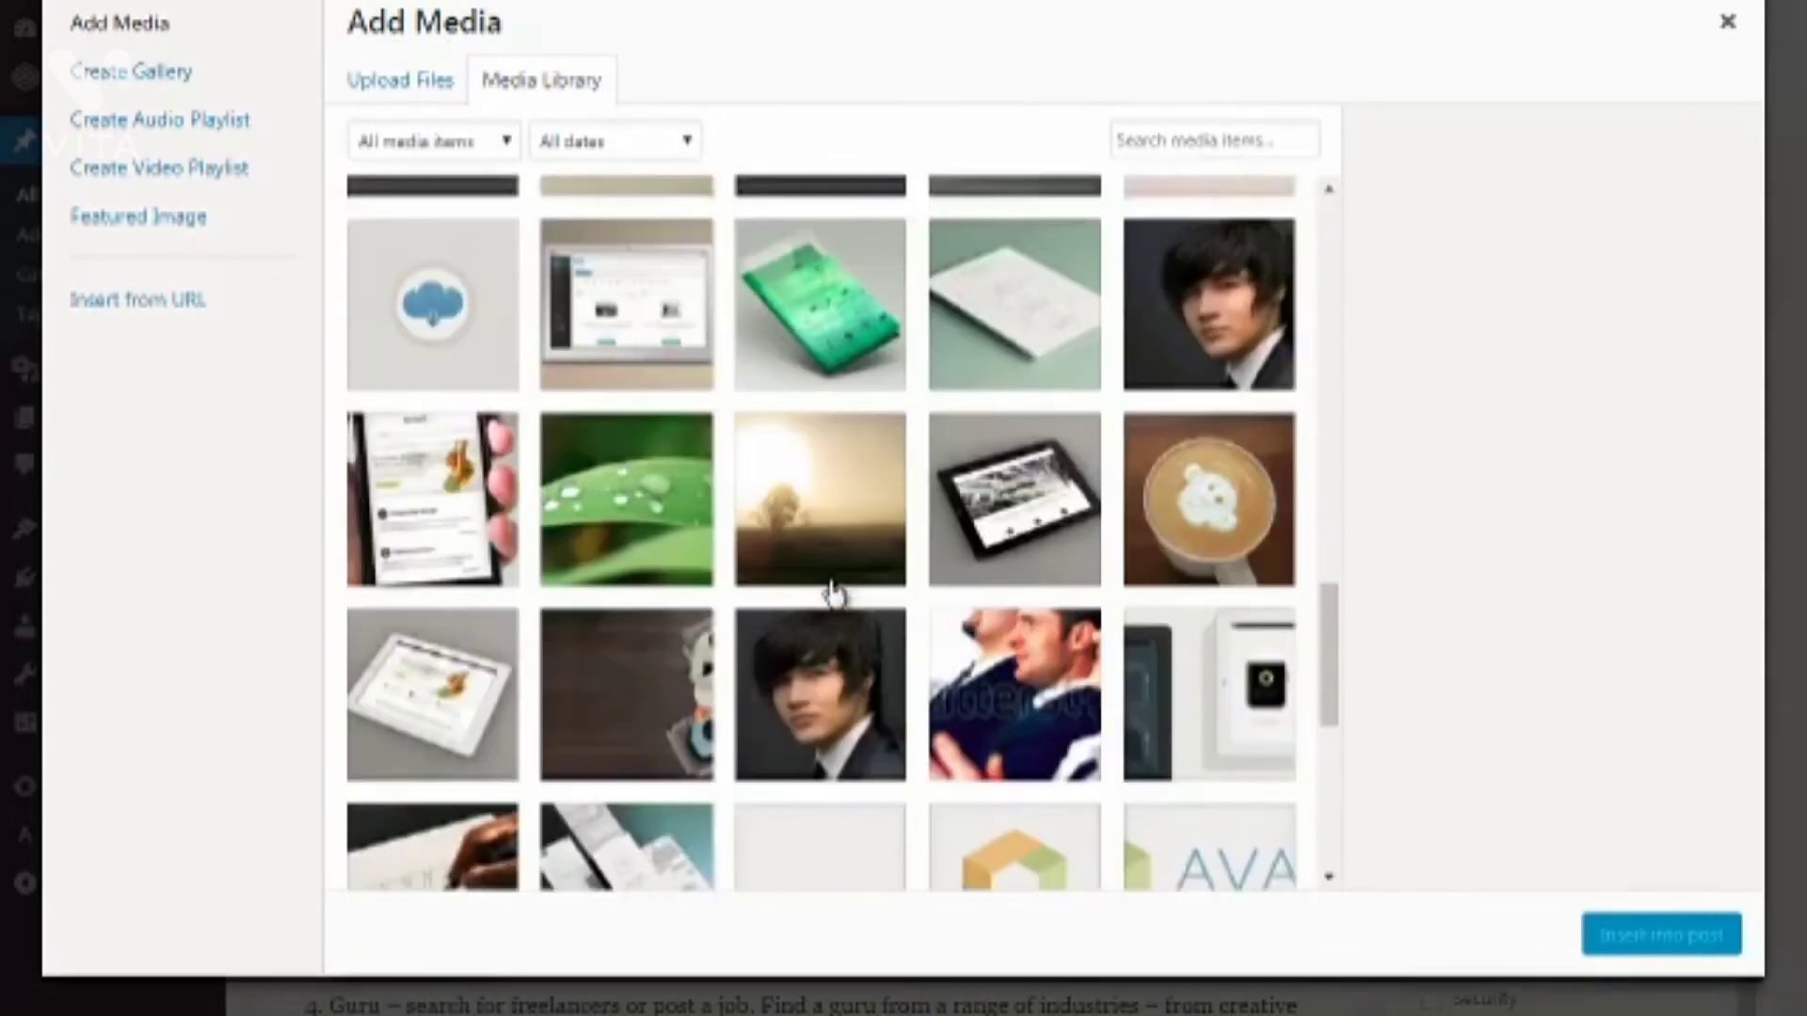
{"action": "scroll", "coordinate": [834, 594], "scroll_direction": "down", "scroll_amount": 3}
{"action": "scroll", "coordinate": [834, 597], "scroll_direction": "up", "scroll_amount": 2}
{"action": "left_click", "coordinate": [671, 262]}
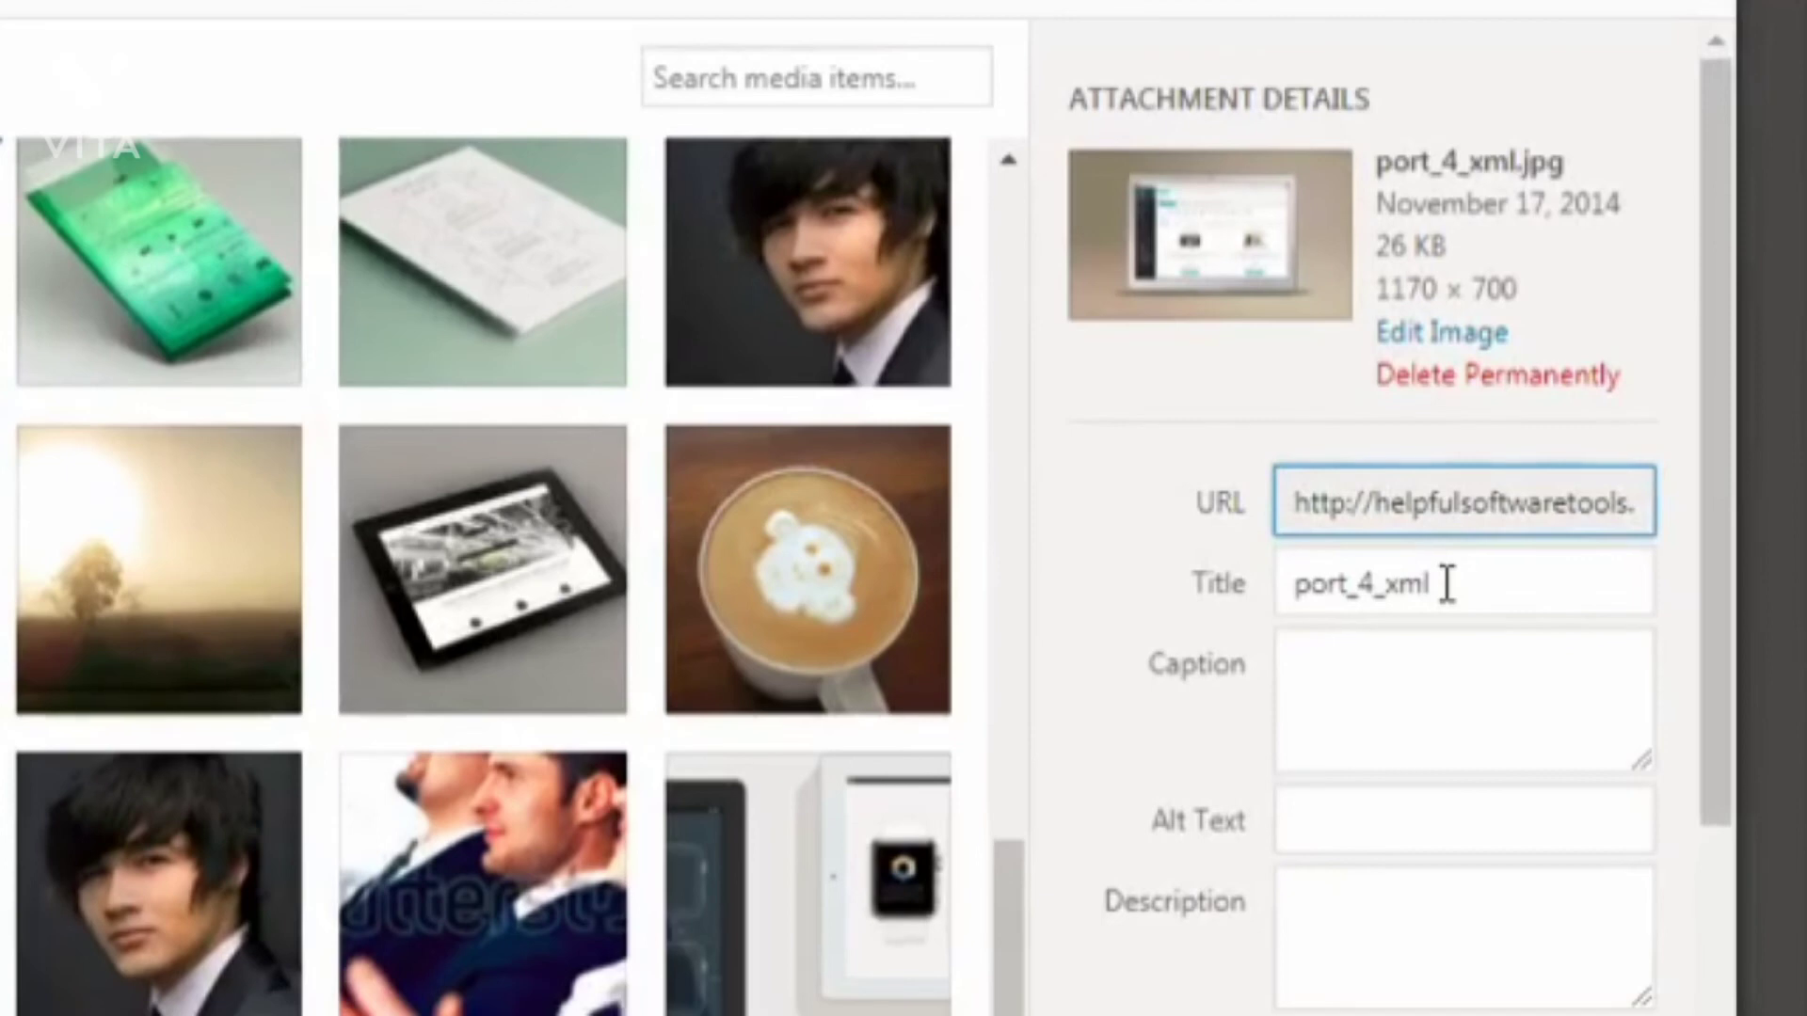
Step: Replace the selected image's title with "Places to find credible freelancer"
{"action": "double_click", "coordinate": [1446, 583]}
{"action": "left_click", "coordinate": [1320, 701]}
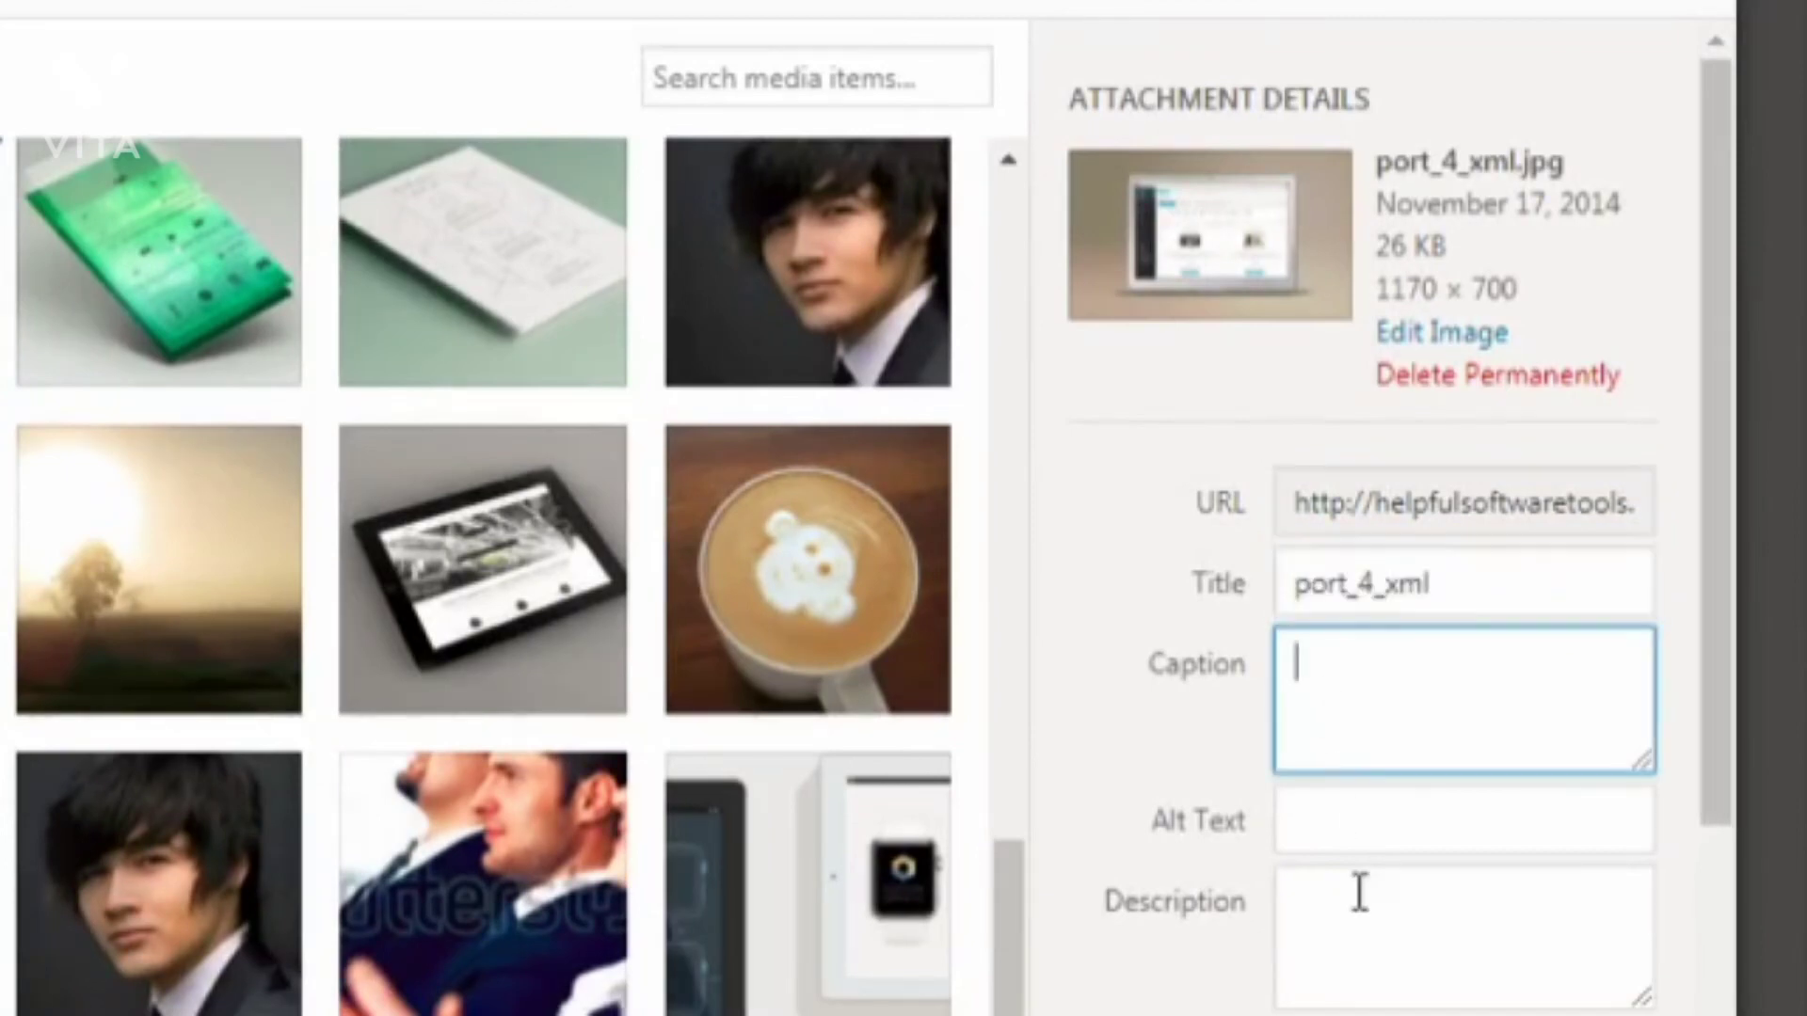
{"action": "left_click", "coordinate": [1353, 830]}
{"action": "left_click", "coordinate": [1339, 977]}
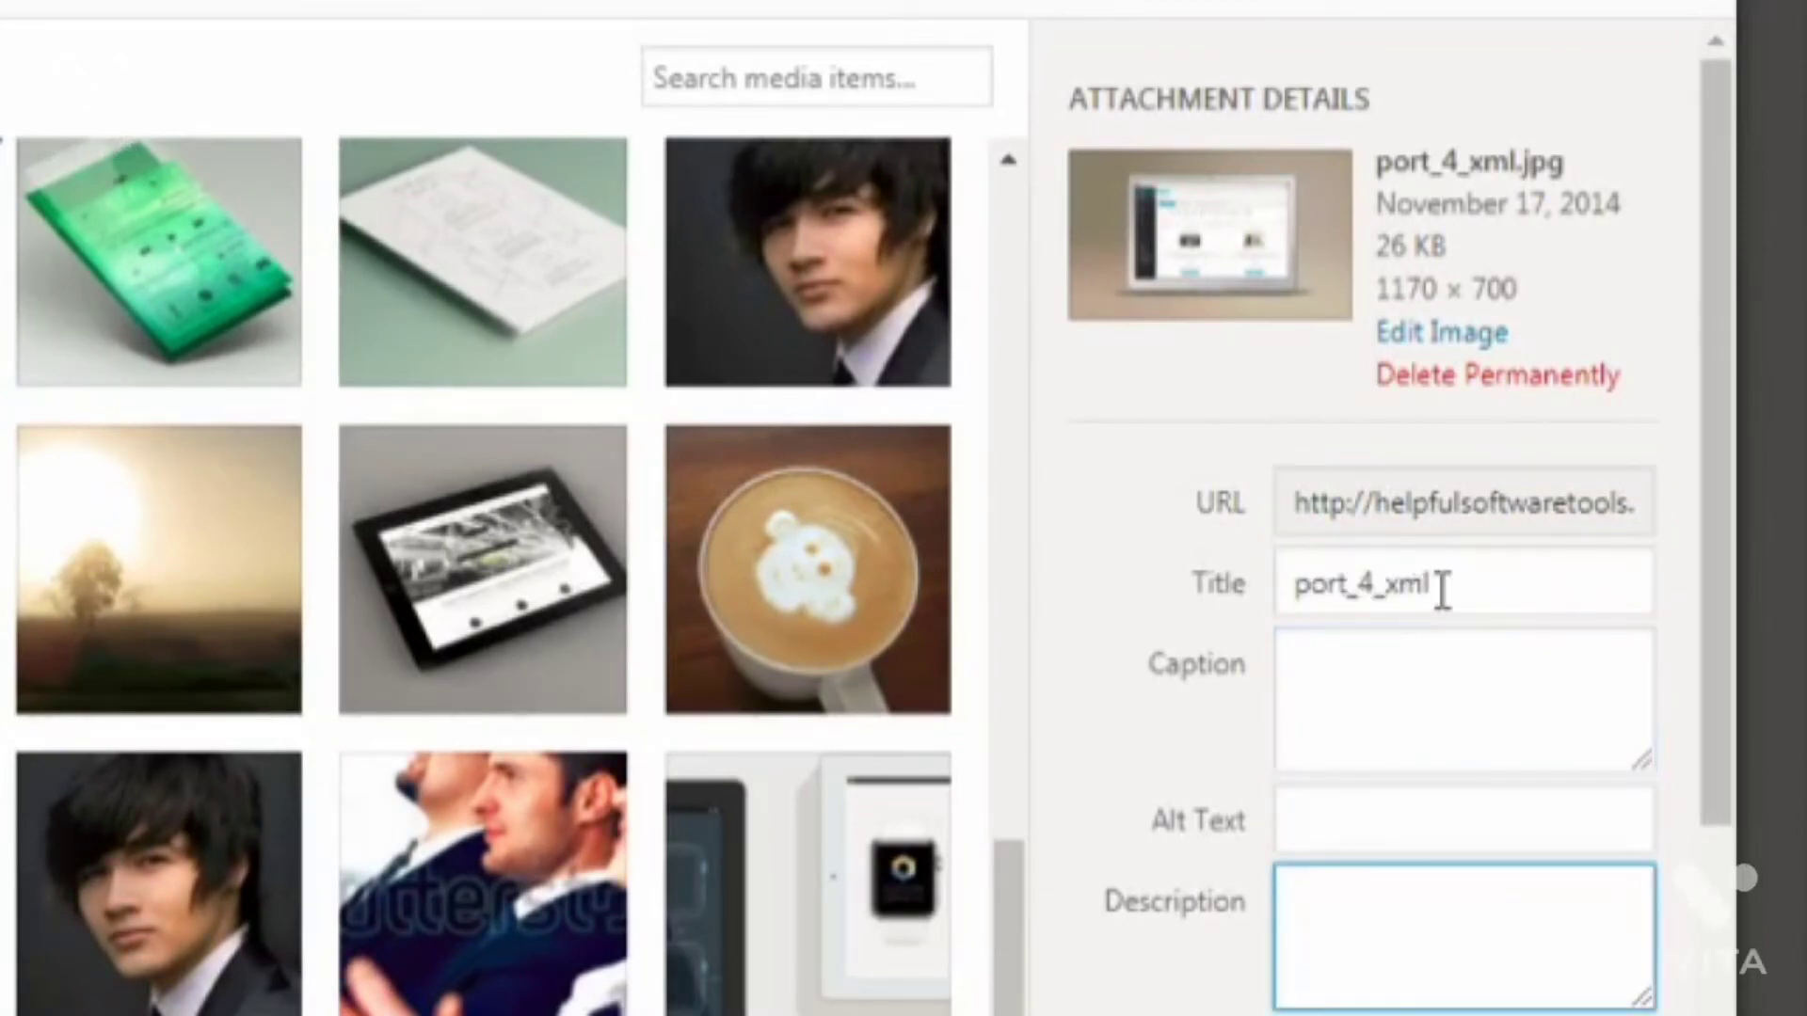
{"action": "left_click_drag", "start_coordinate": [1442, 583], "coordinate": [1277, 581]}
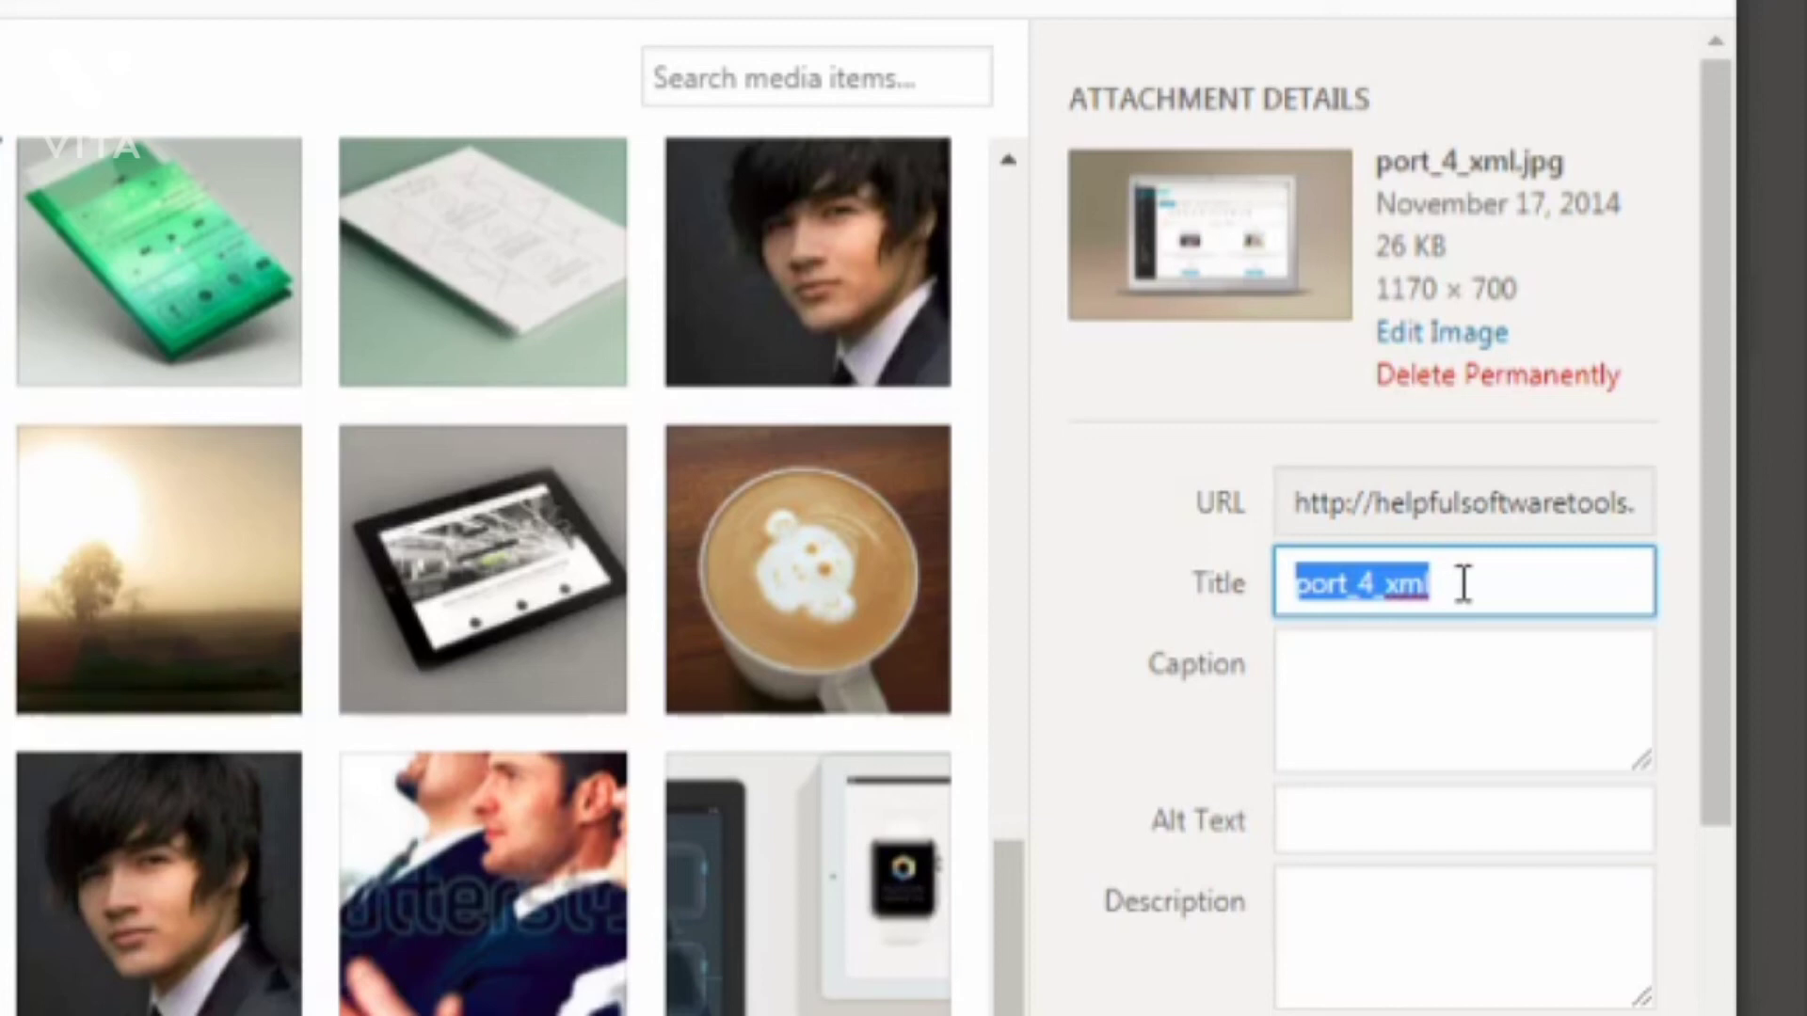
{"action": "key", "text": "BackSpace"}
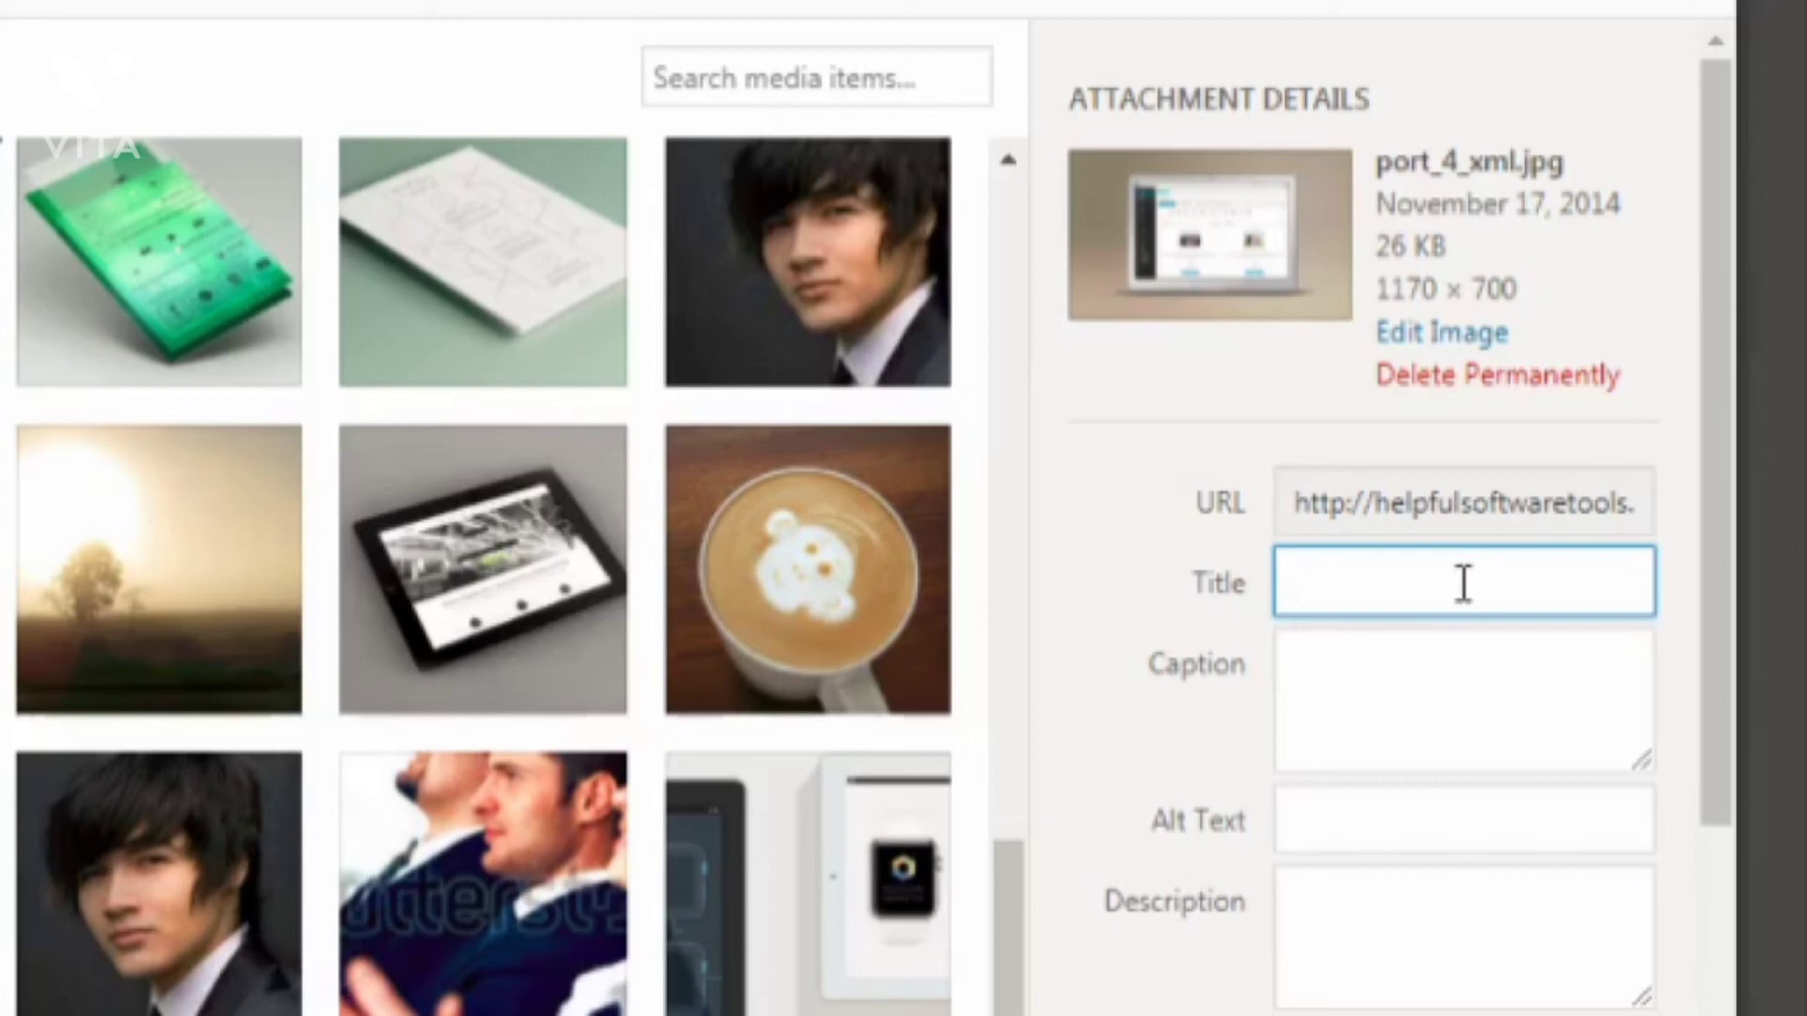
{"action": "type", "text": "Places to f"}
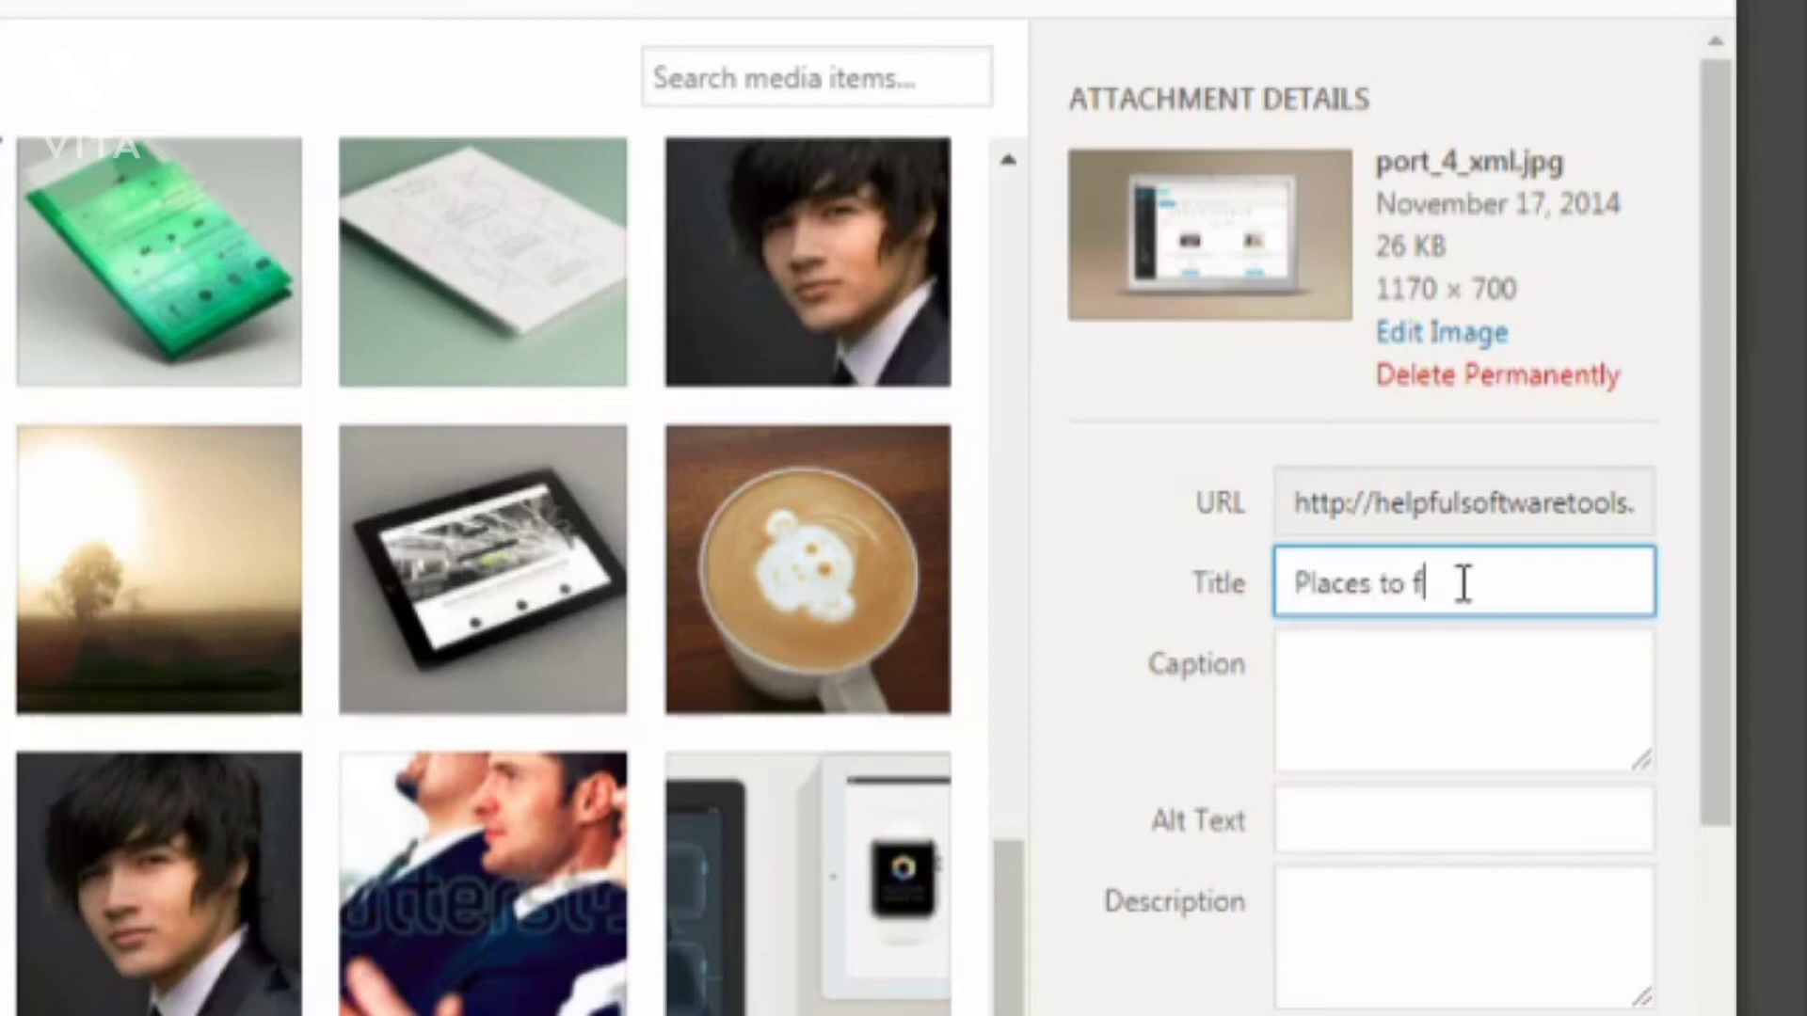
{"action": "type", "text": "ind credible "}
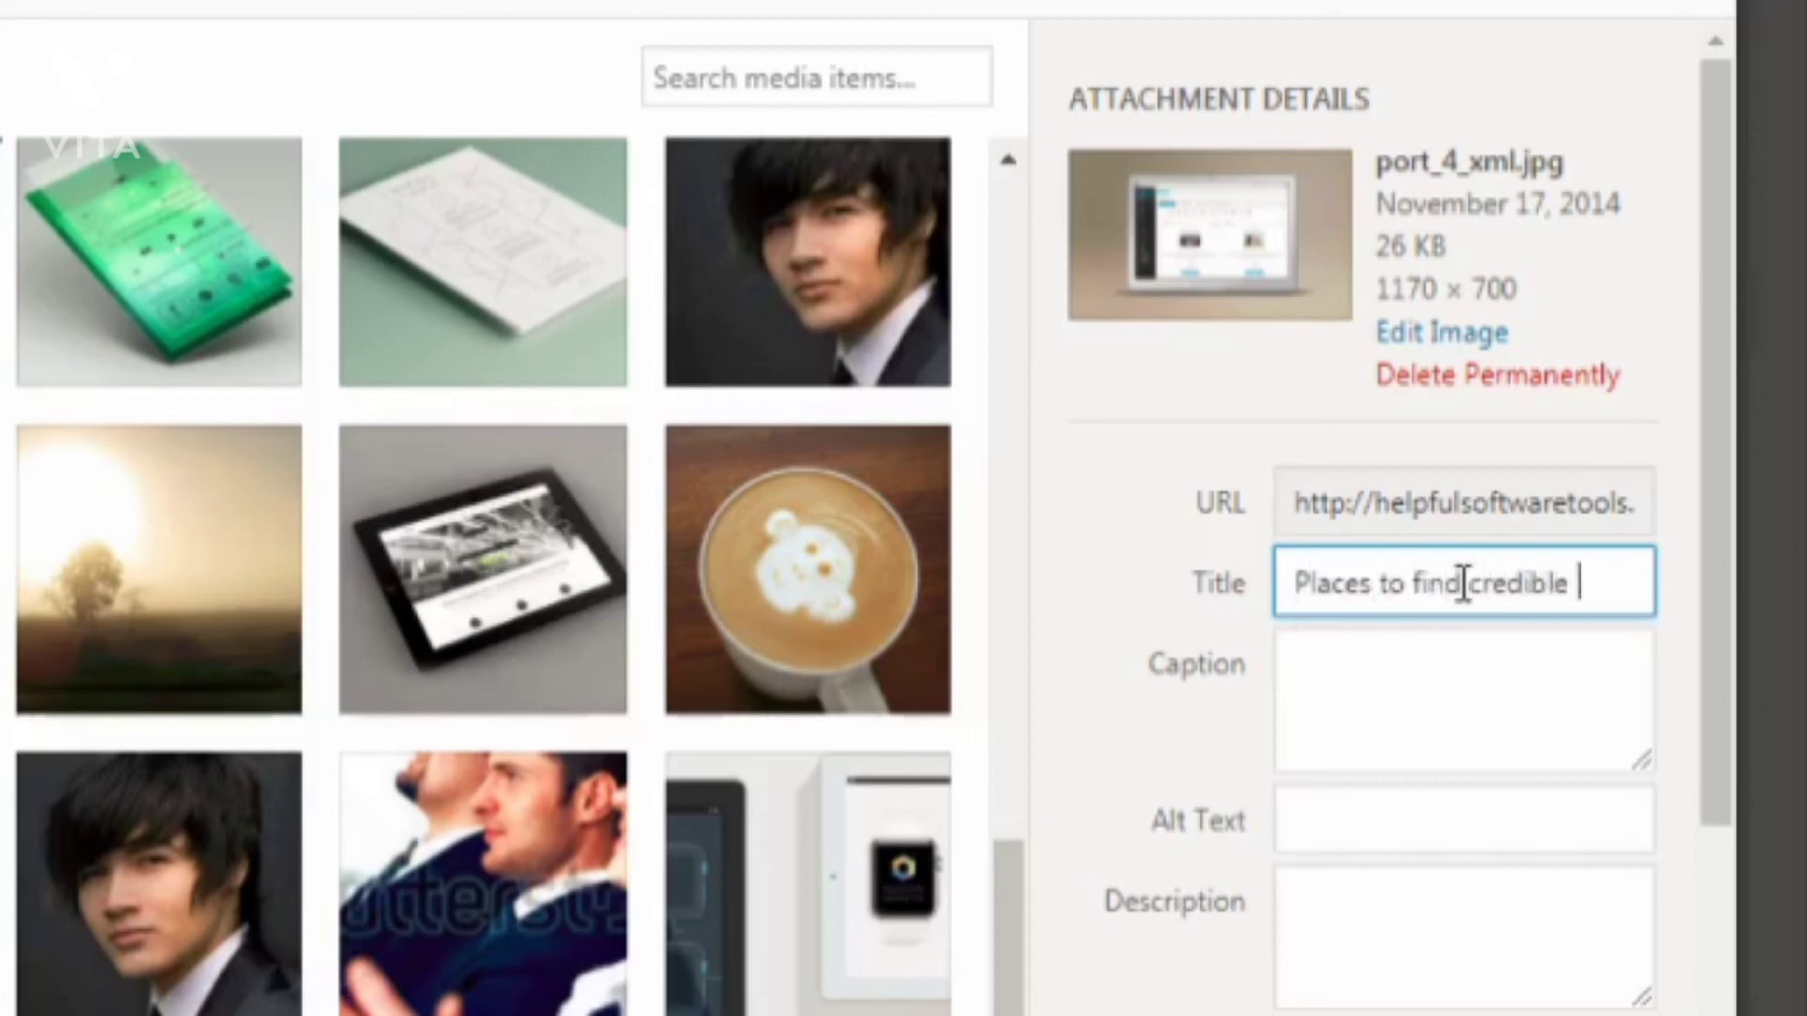
{"action": "type", "text": "freelancer"}
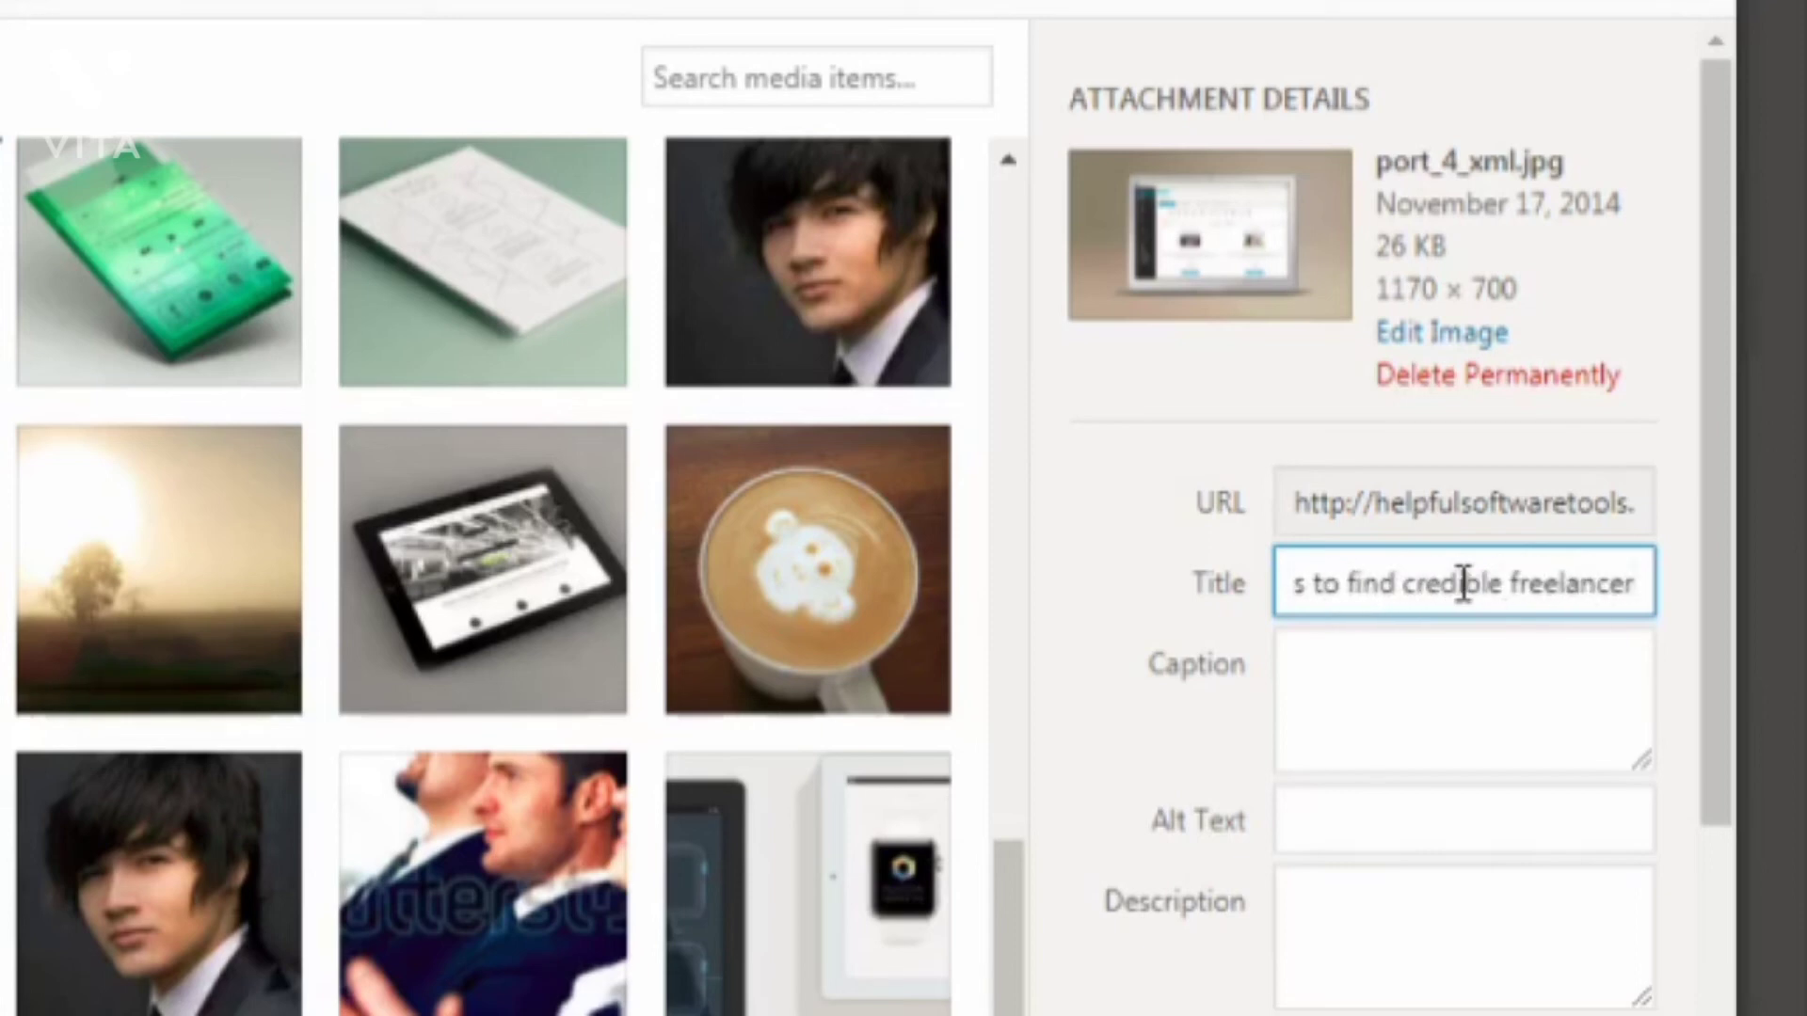
Step: Move the whole title text of the image into its alt text
{"action": "key", "text": "ctrl+a"}
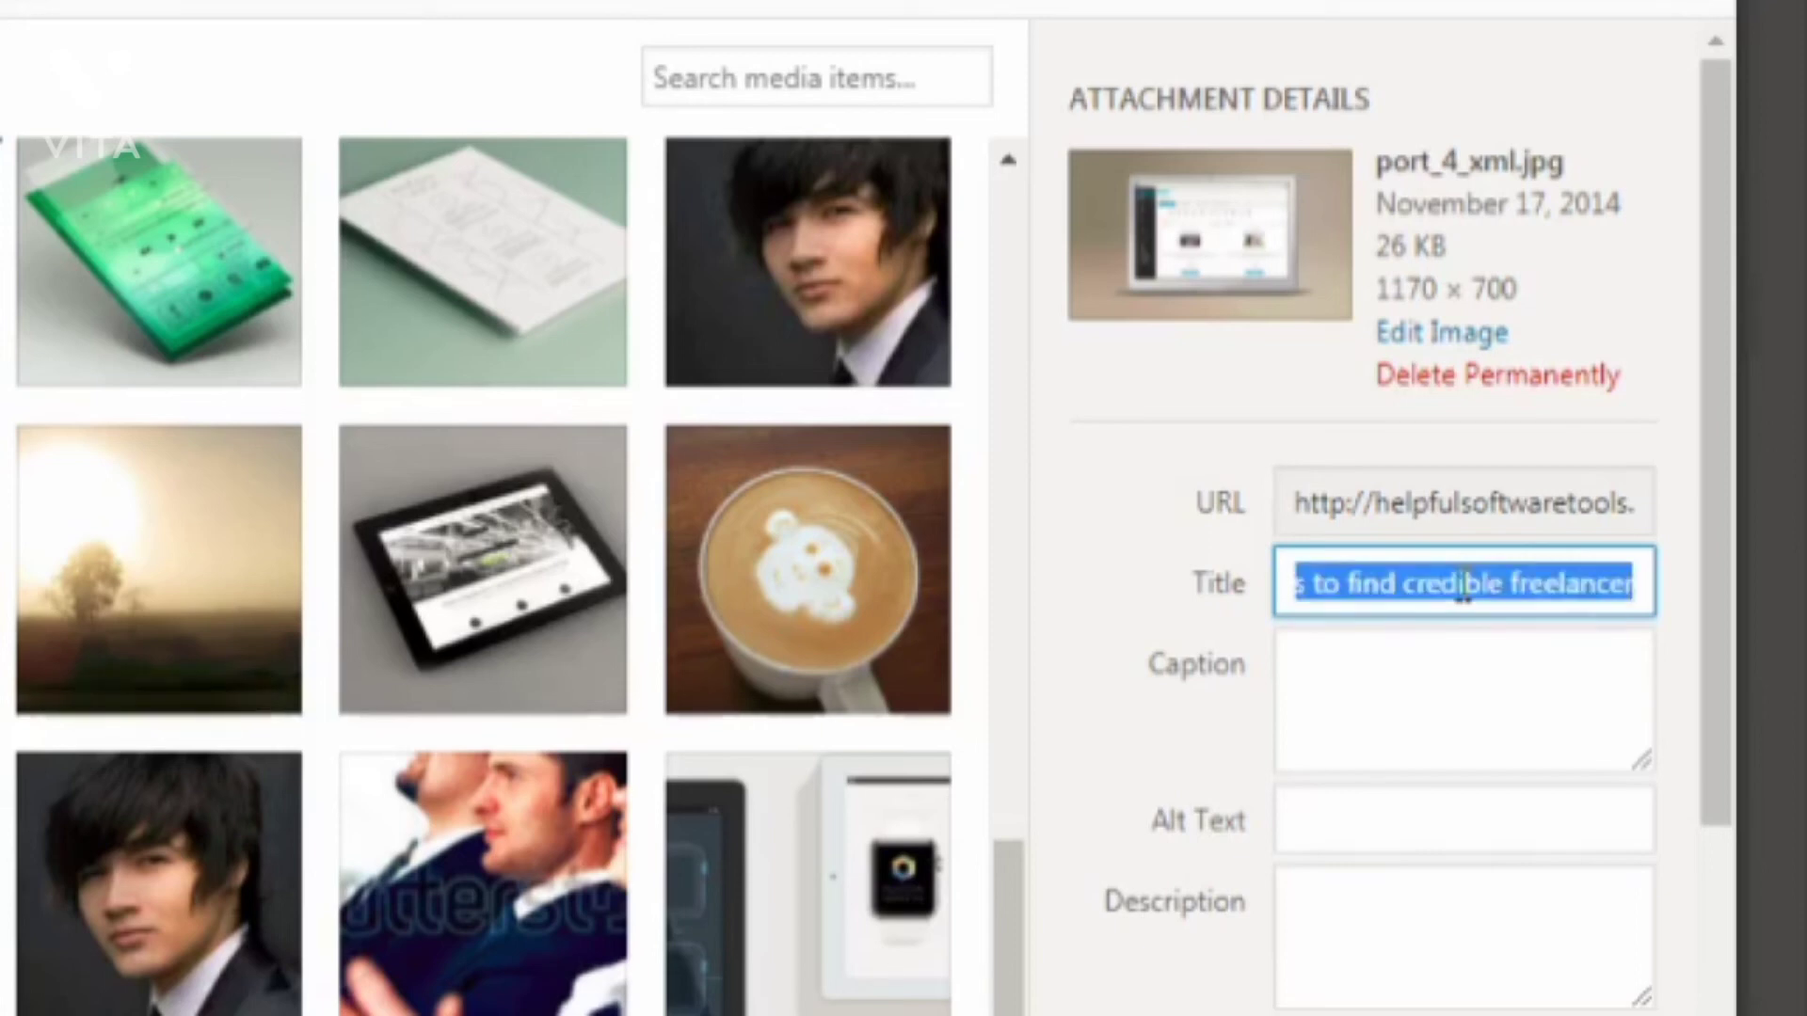
{"action": "key", "text": "ctrl+x"}
{"action": "left_click", "coordinate": [1336, 796]}
{"action": "key", "text": "ctrl+v"}
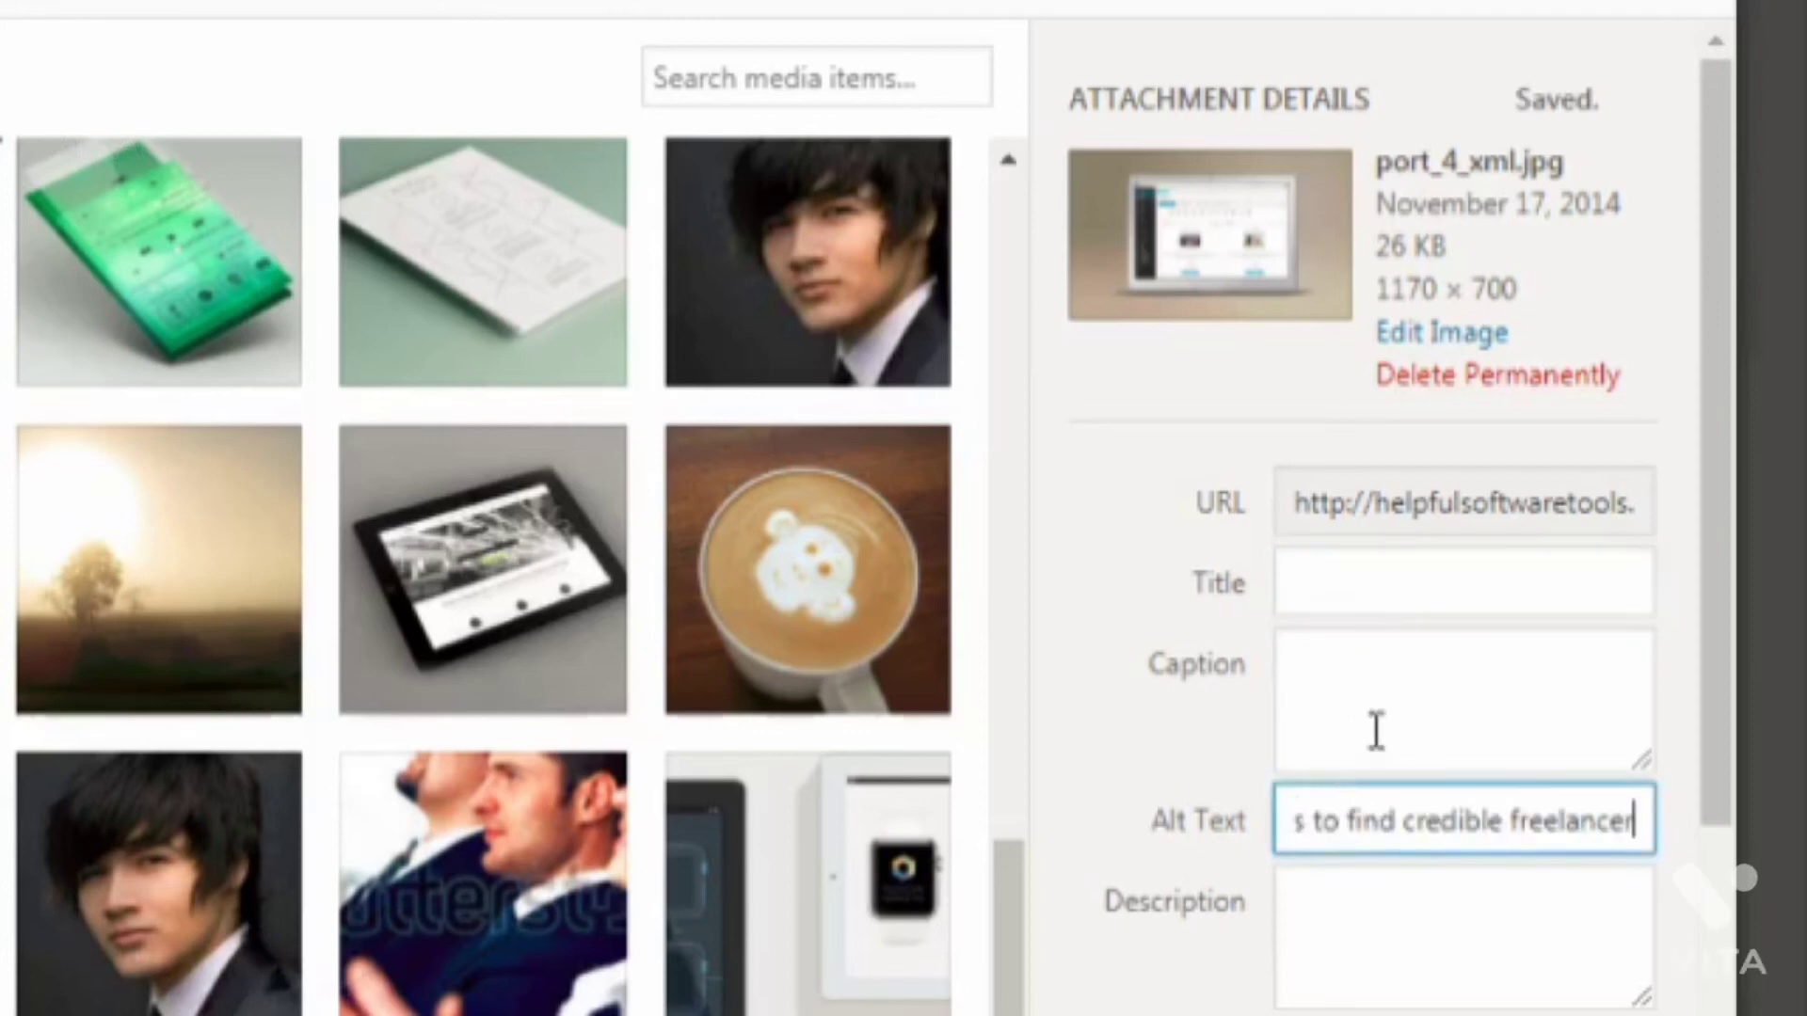
Step: Enter "Top 10 places to find credible freelancers" as the image's title
{"action": "left_click", "coordinate": [1393, 570]}
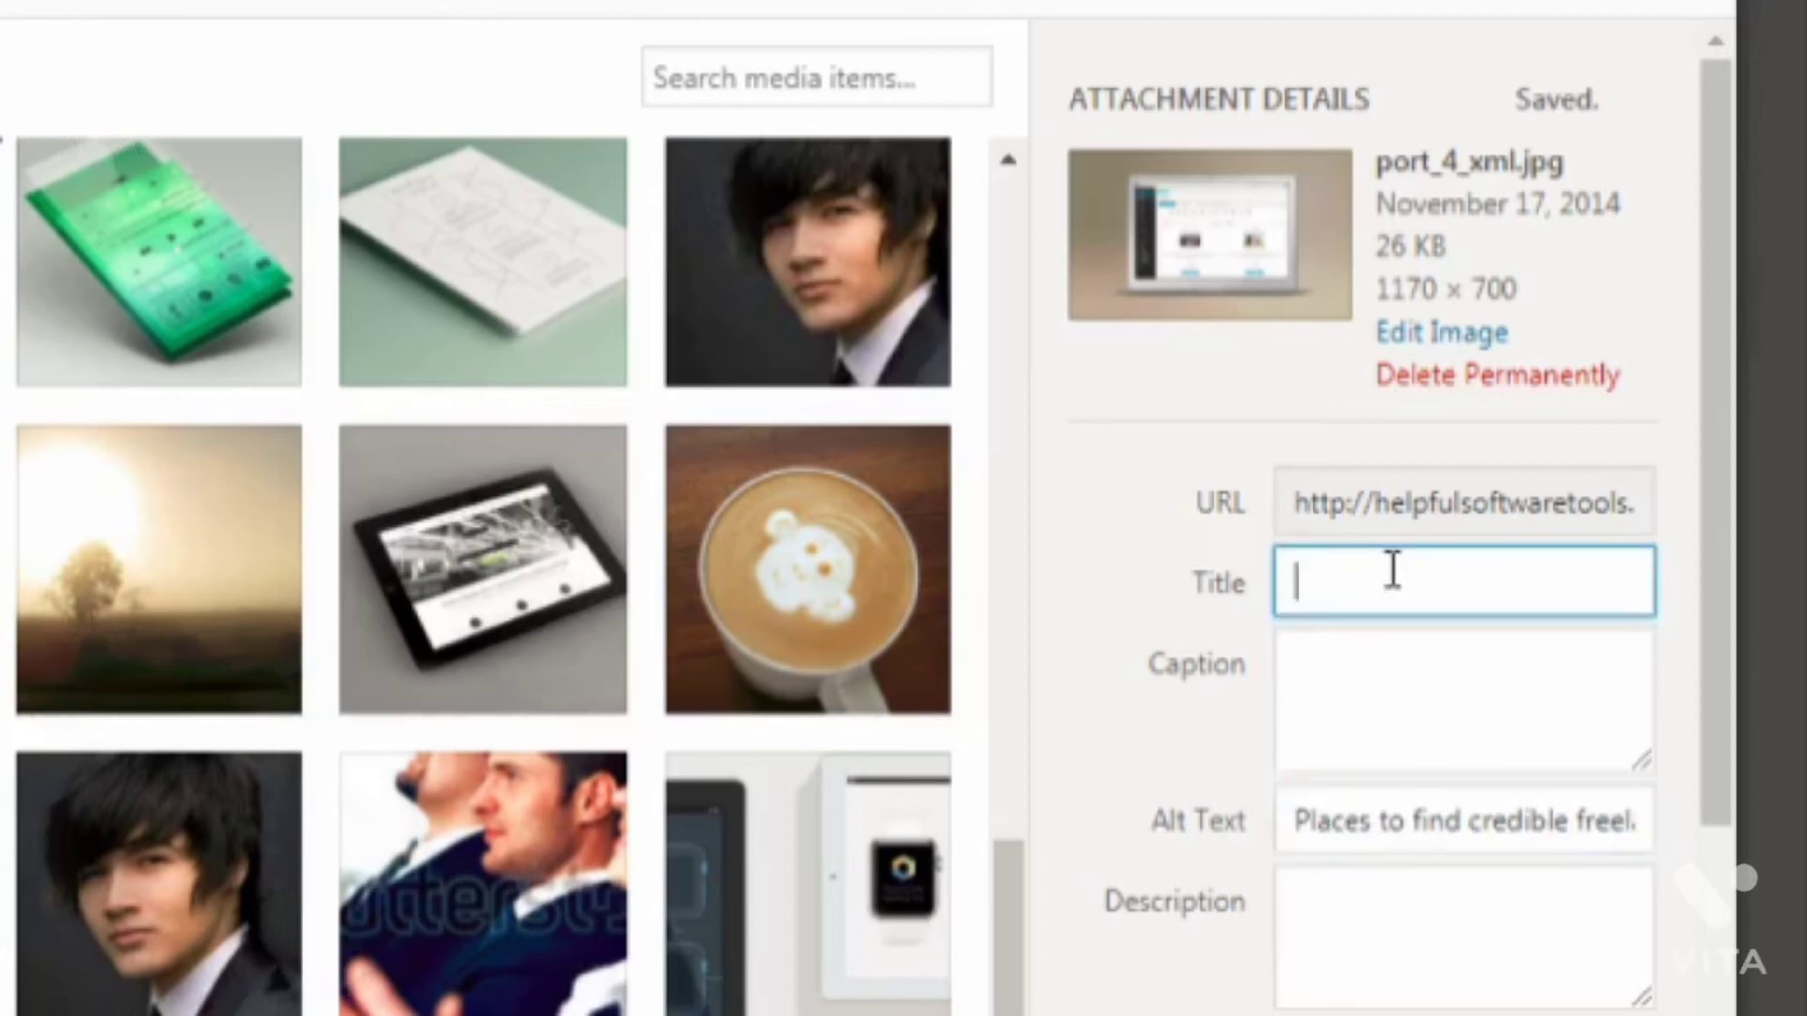
{"action": "type", "text": "Top "}
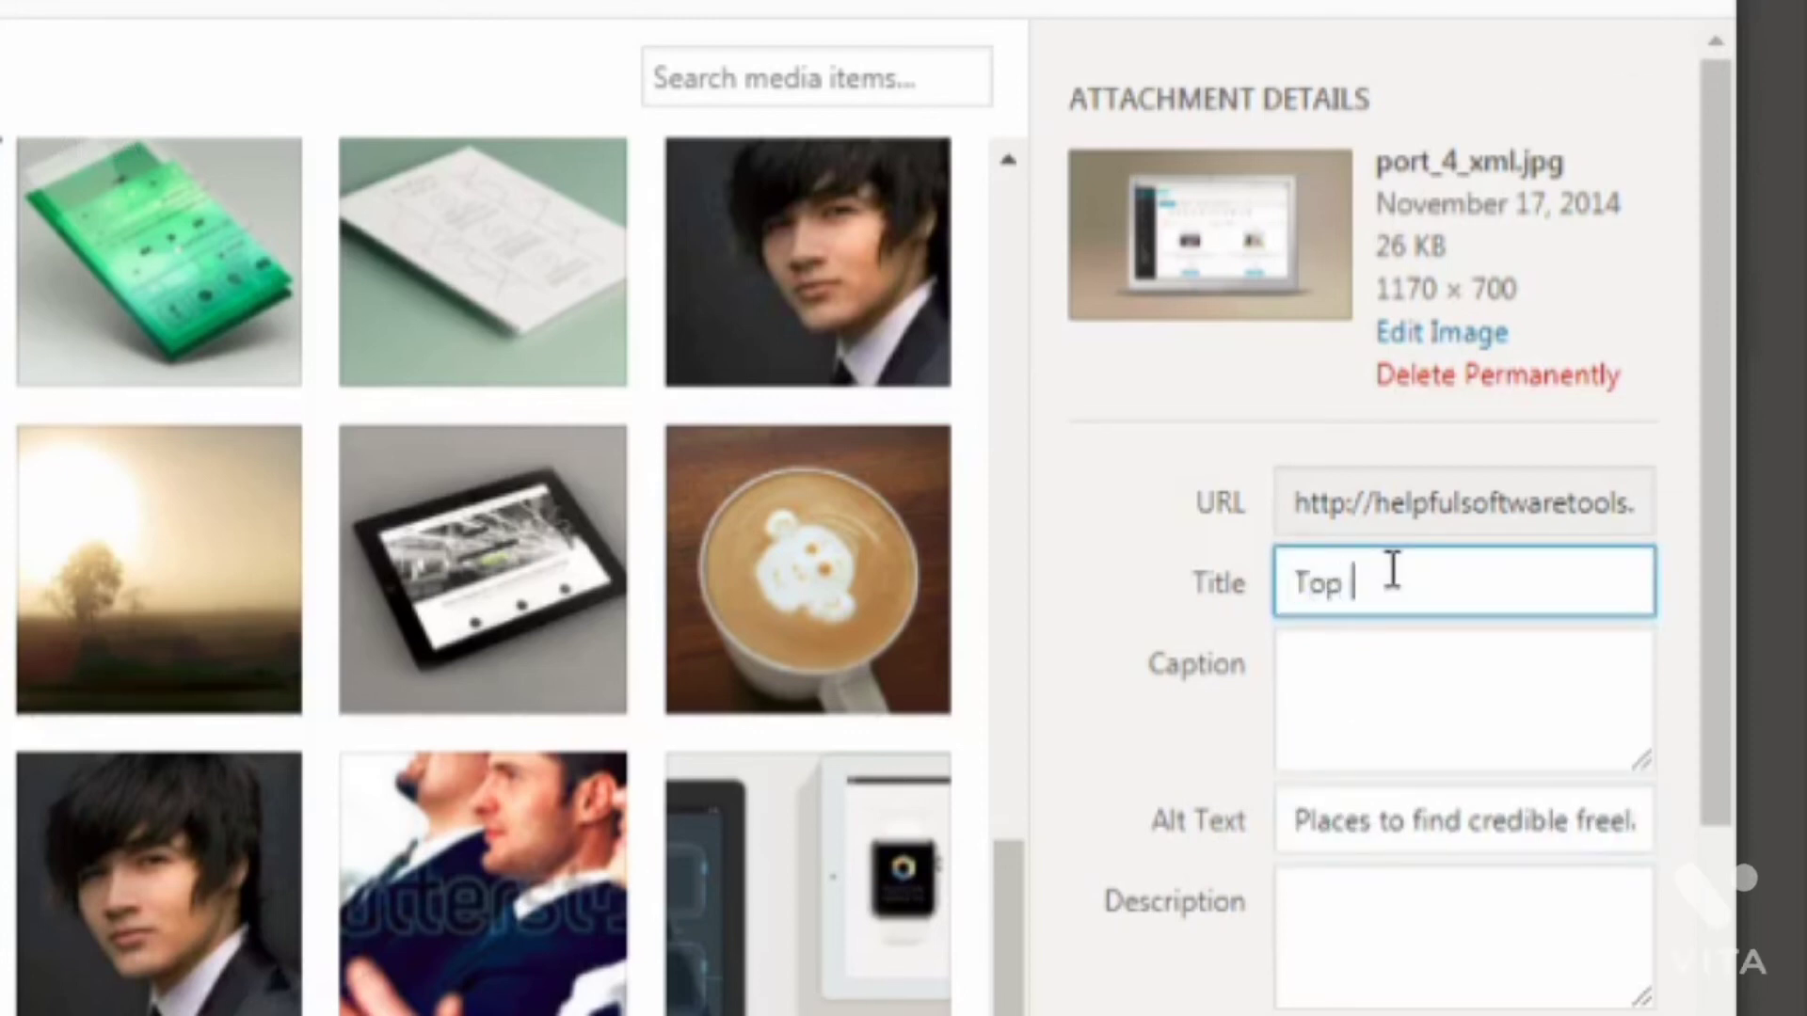
{"action": "type", "text": "10 places "}
{"action": "type", "text": "to credi"}
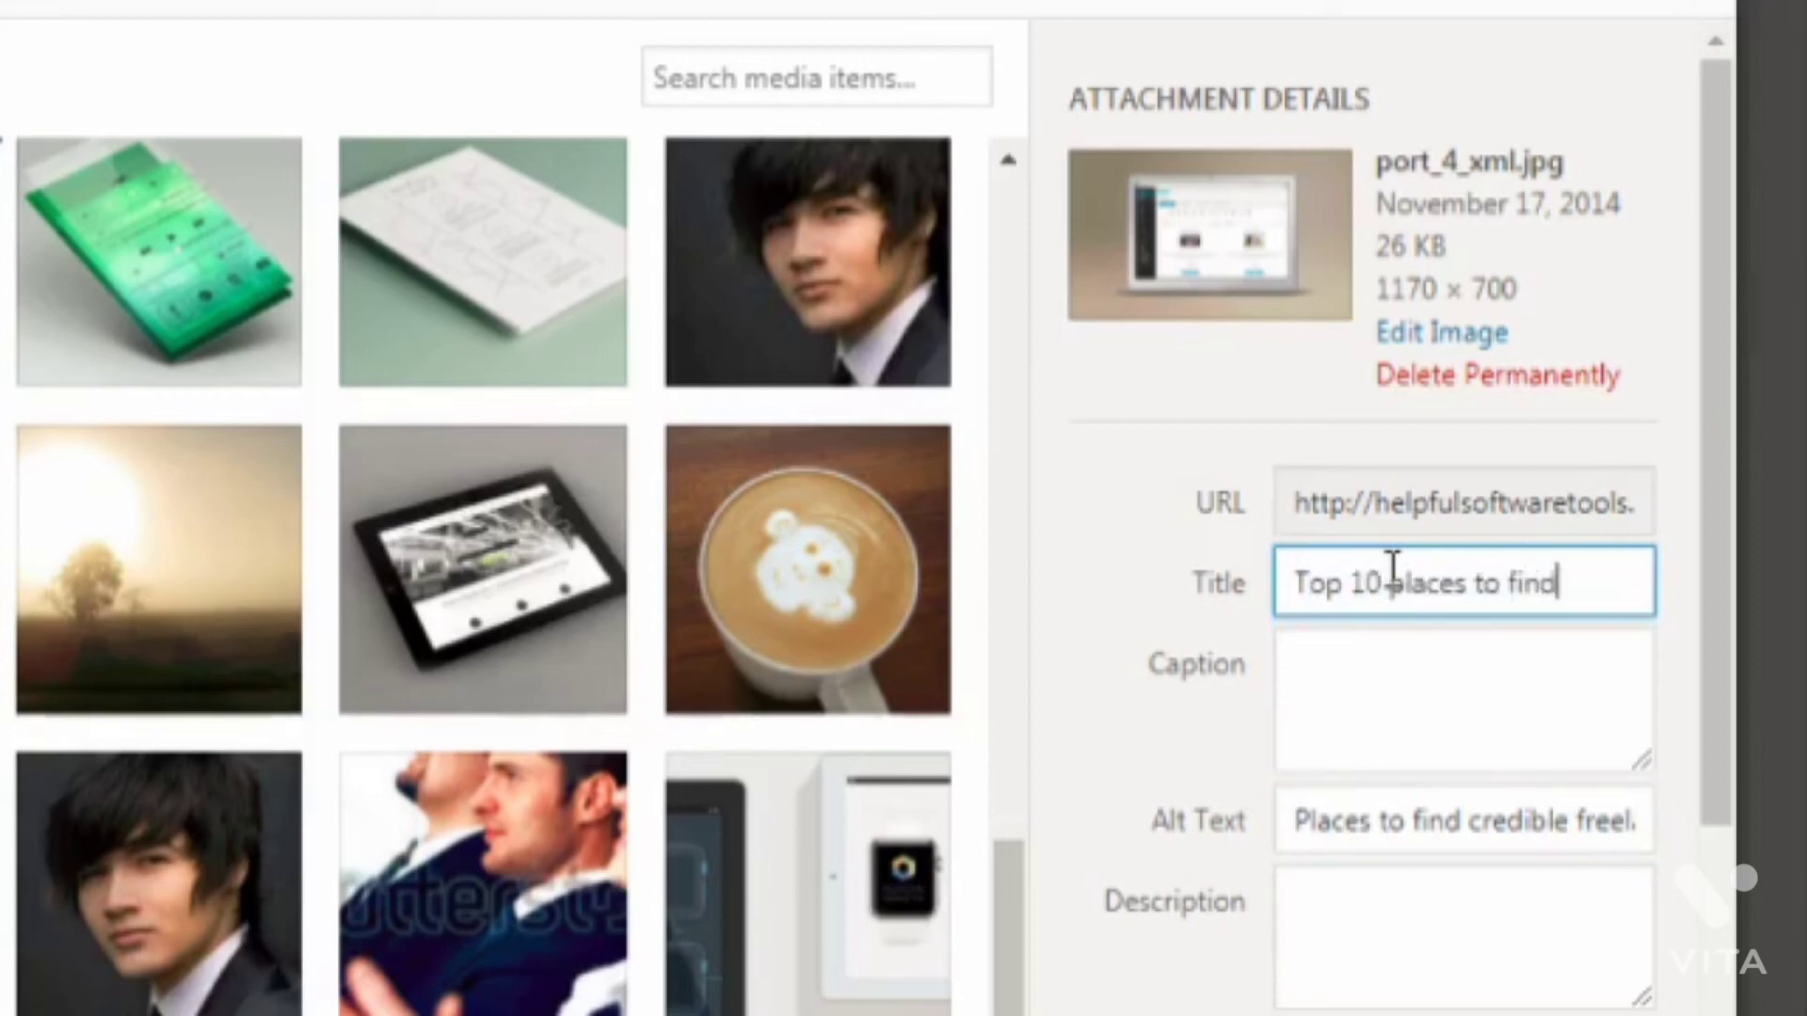
{"action": "type", "text": "ble f"}
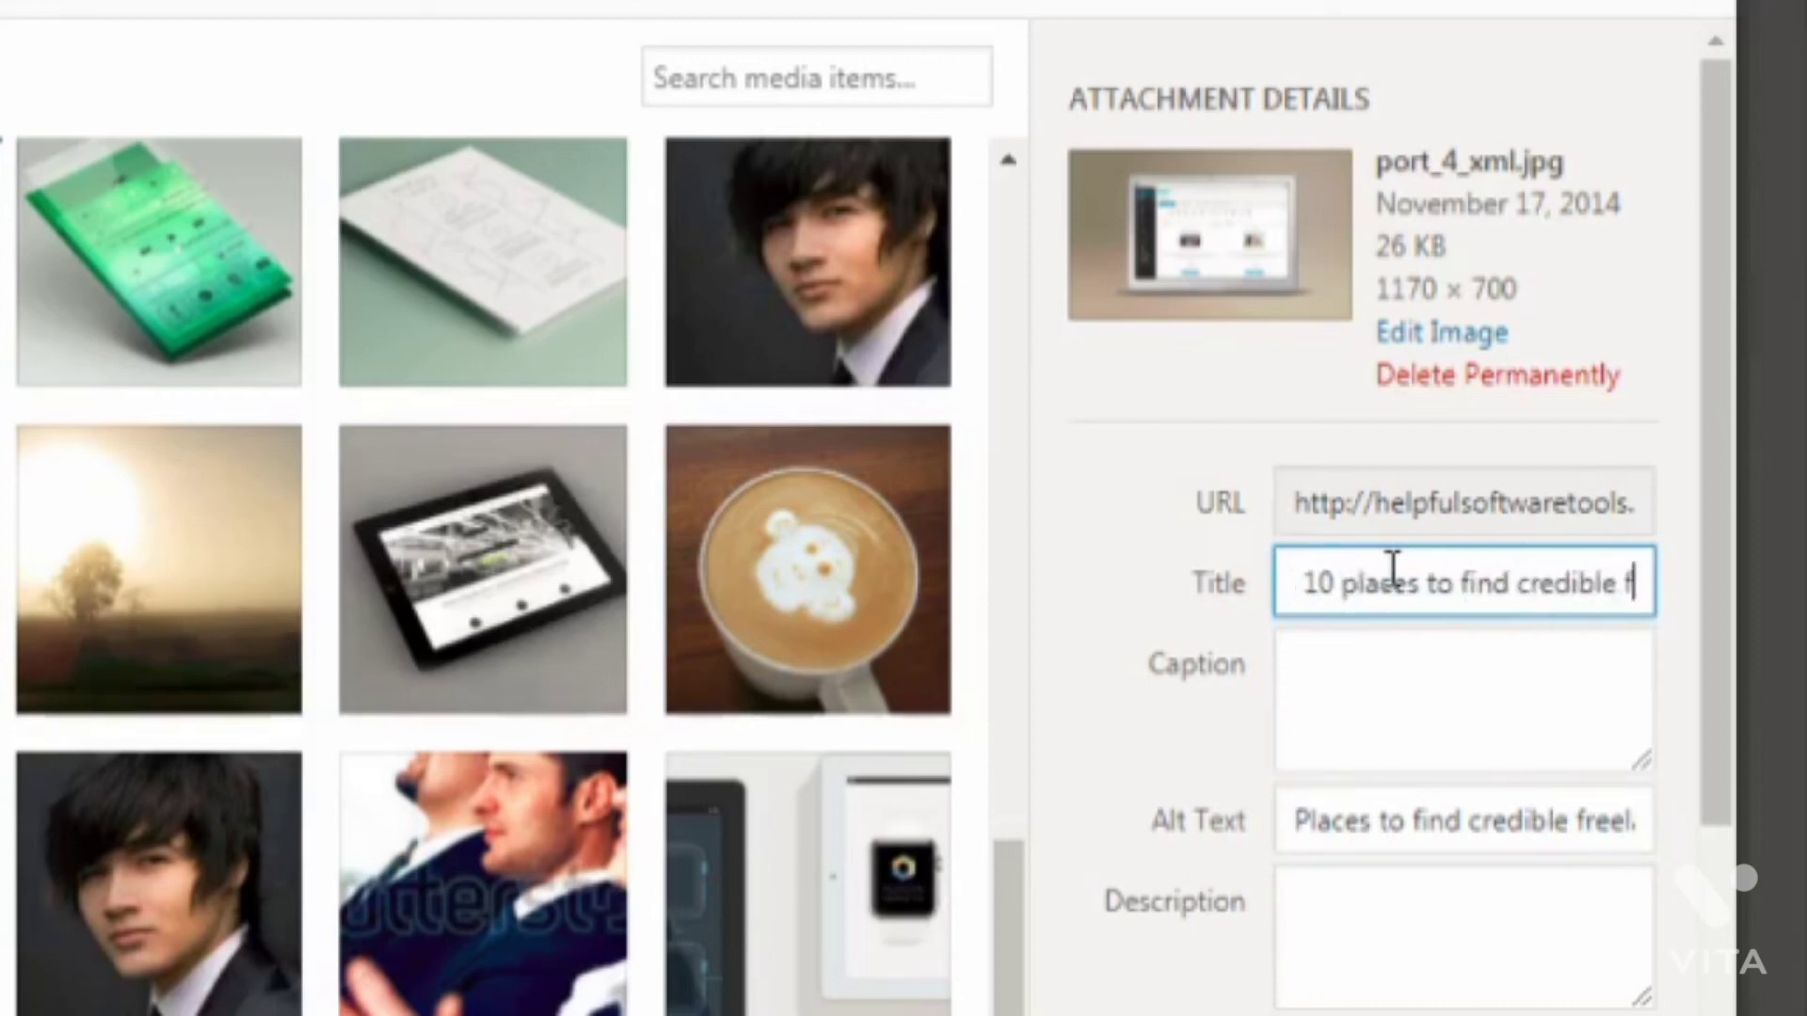
{"action": "type", "text": "reelancers"}
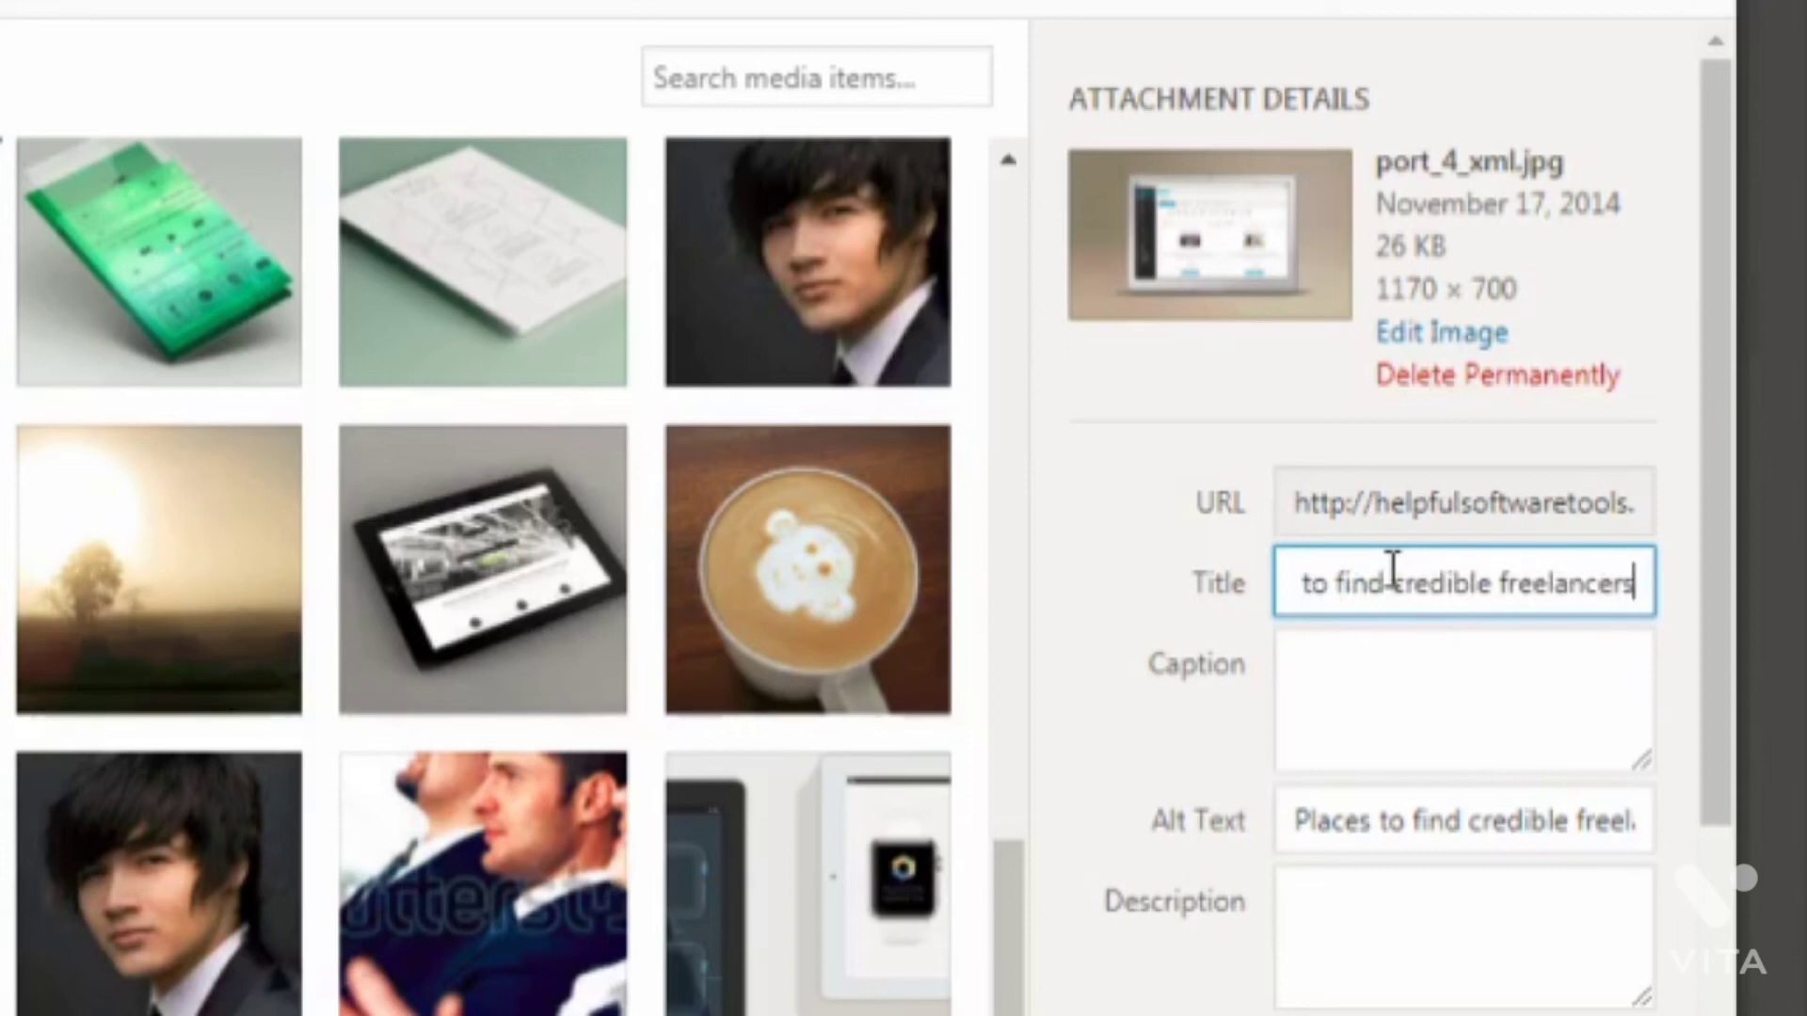
Step: Caption the image "this image shows a screenshot of the top ten places to find great freelancers." and insert it into the post
{"action": "left_click", "coordinate": [1364, 706]}
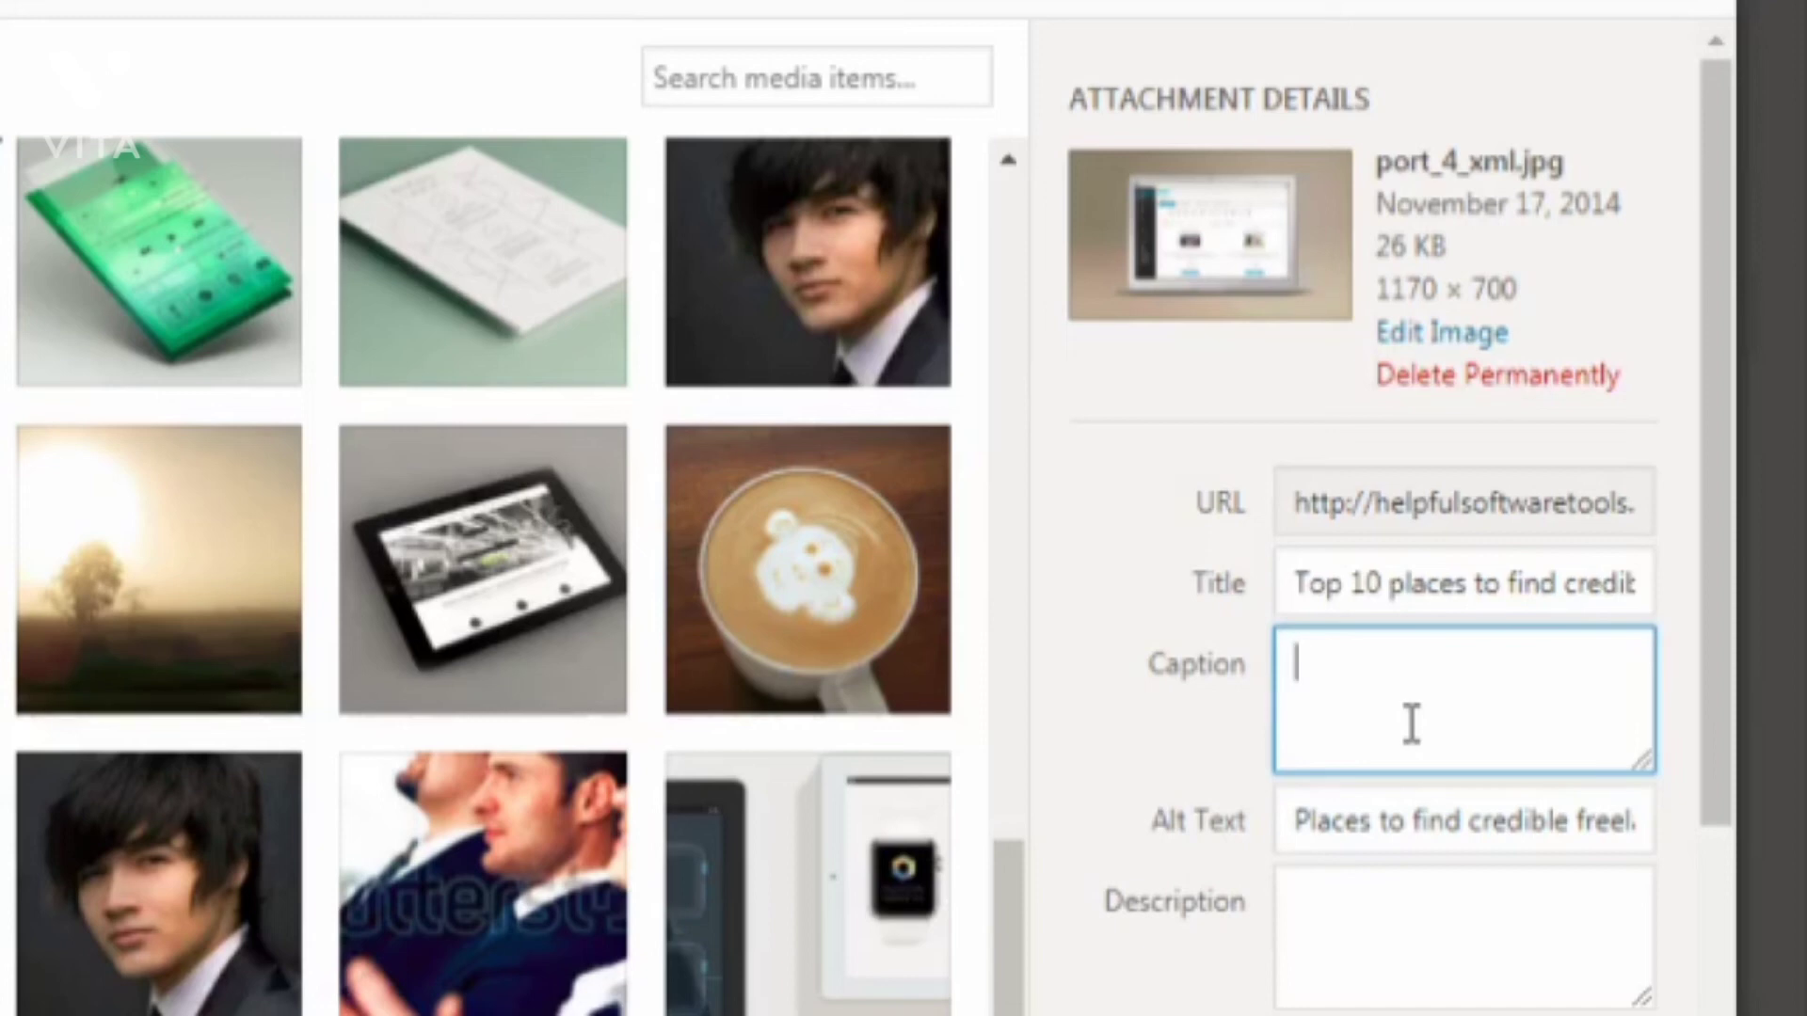
{"action": "type", "text": "this image shows"}
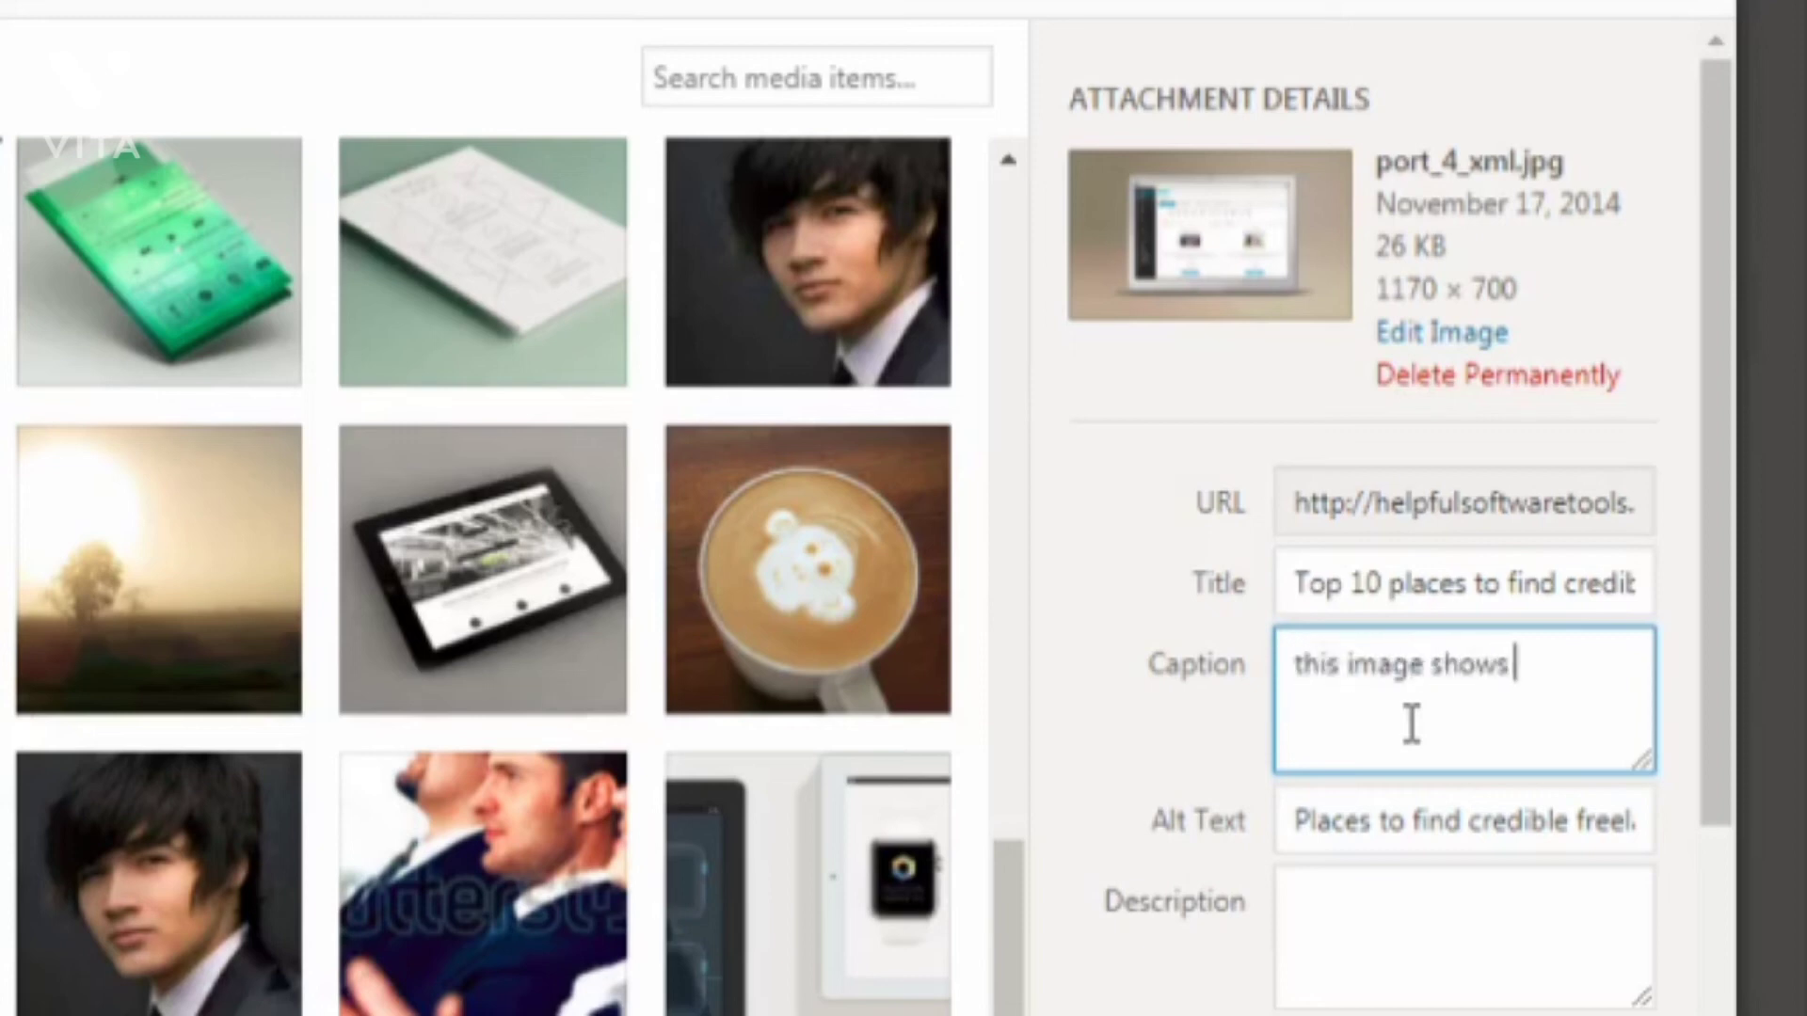
{"action": "type", "text": " a screensho"}
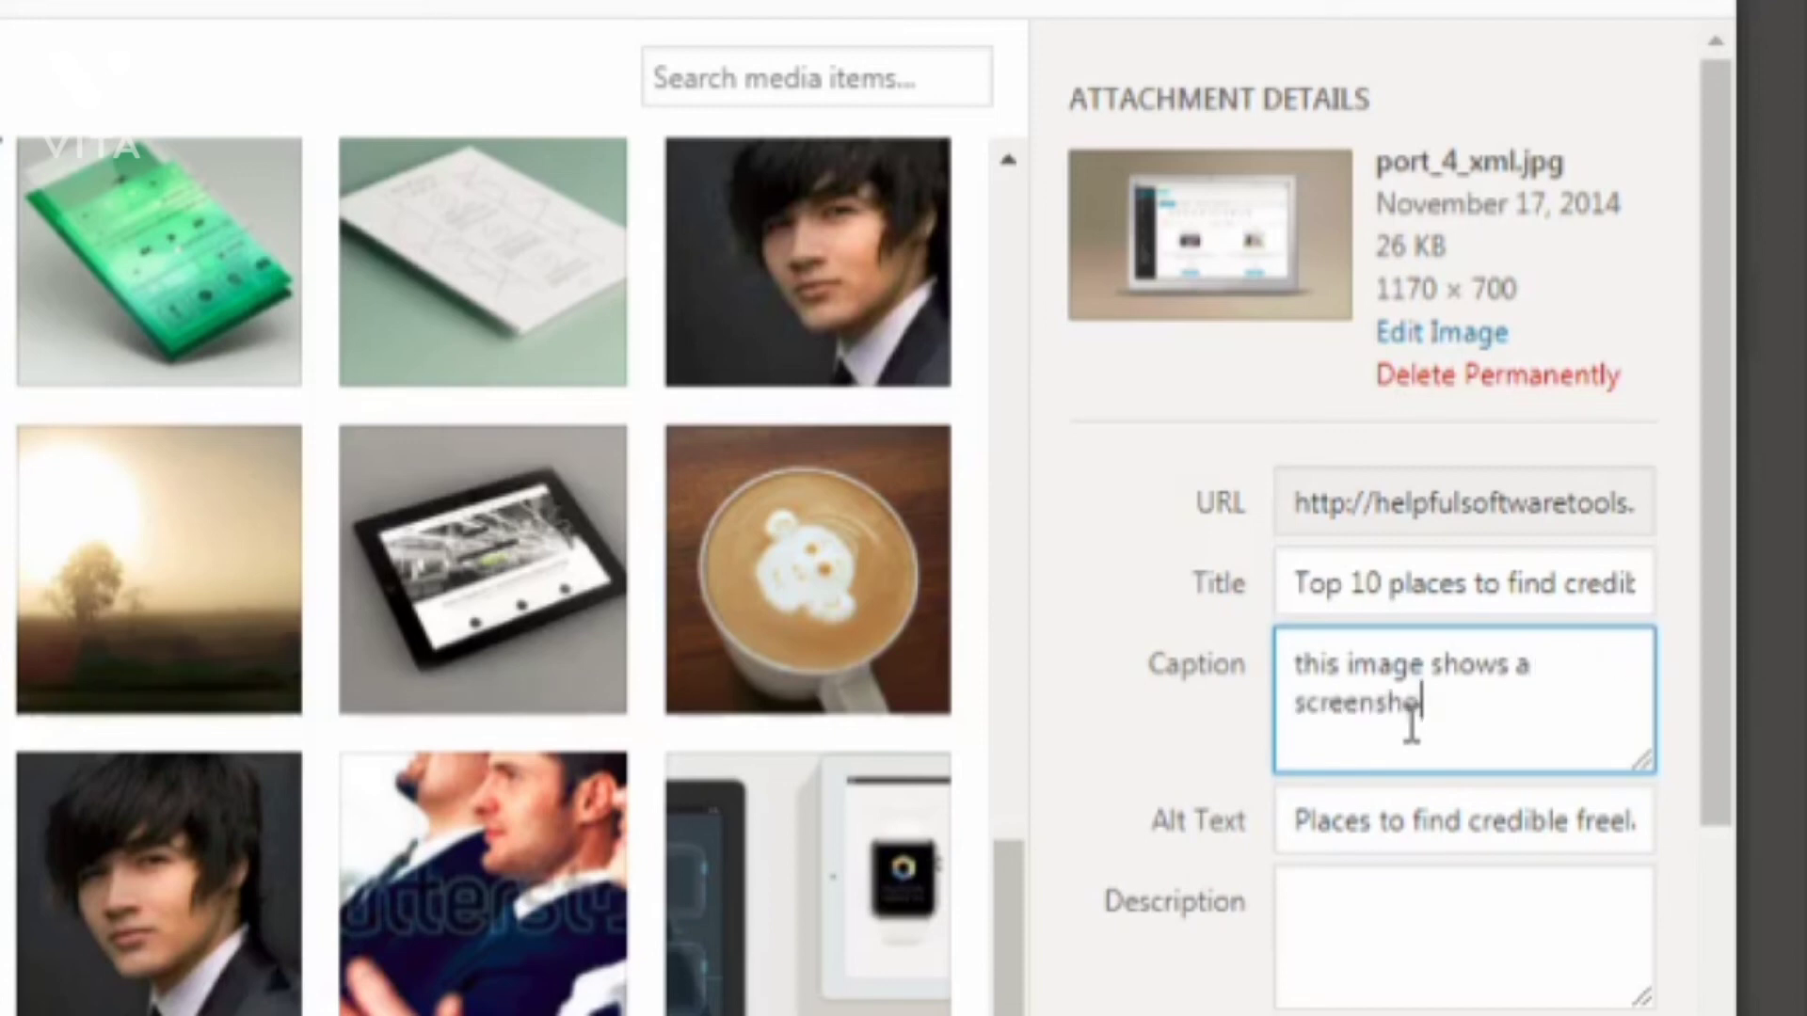
{"action": "type", "text": "t of the top ten"}
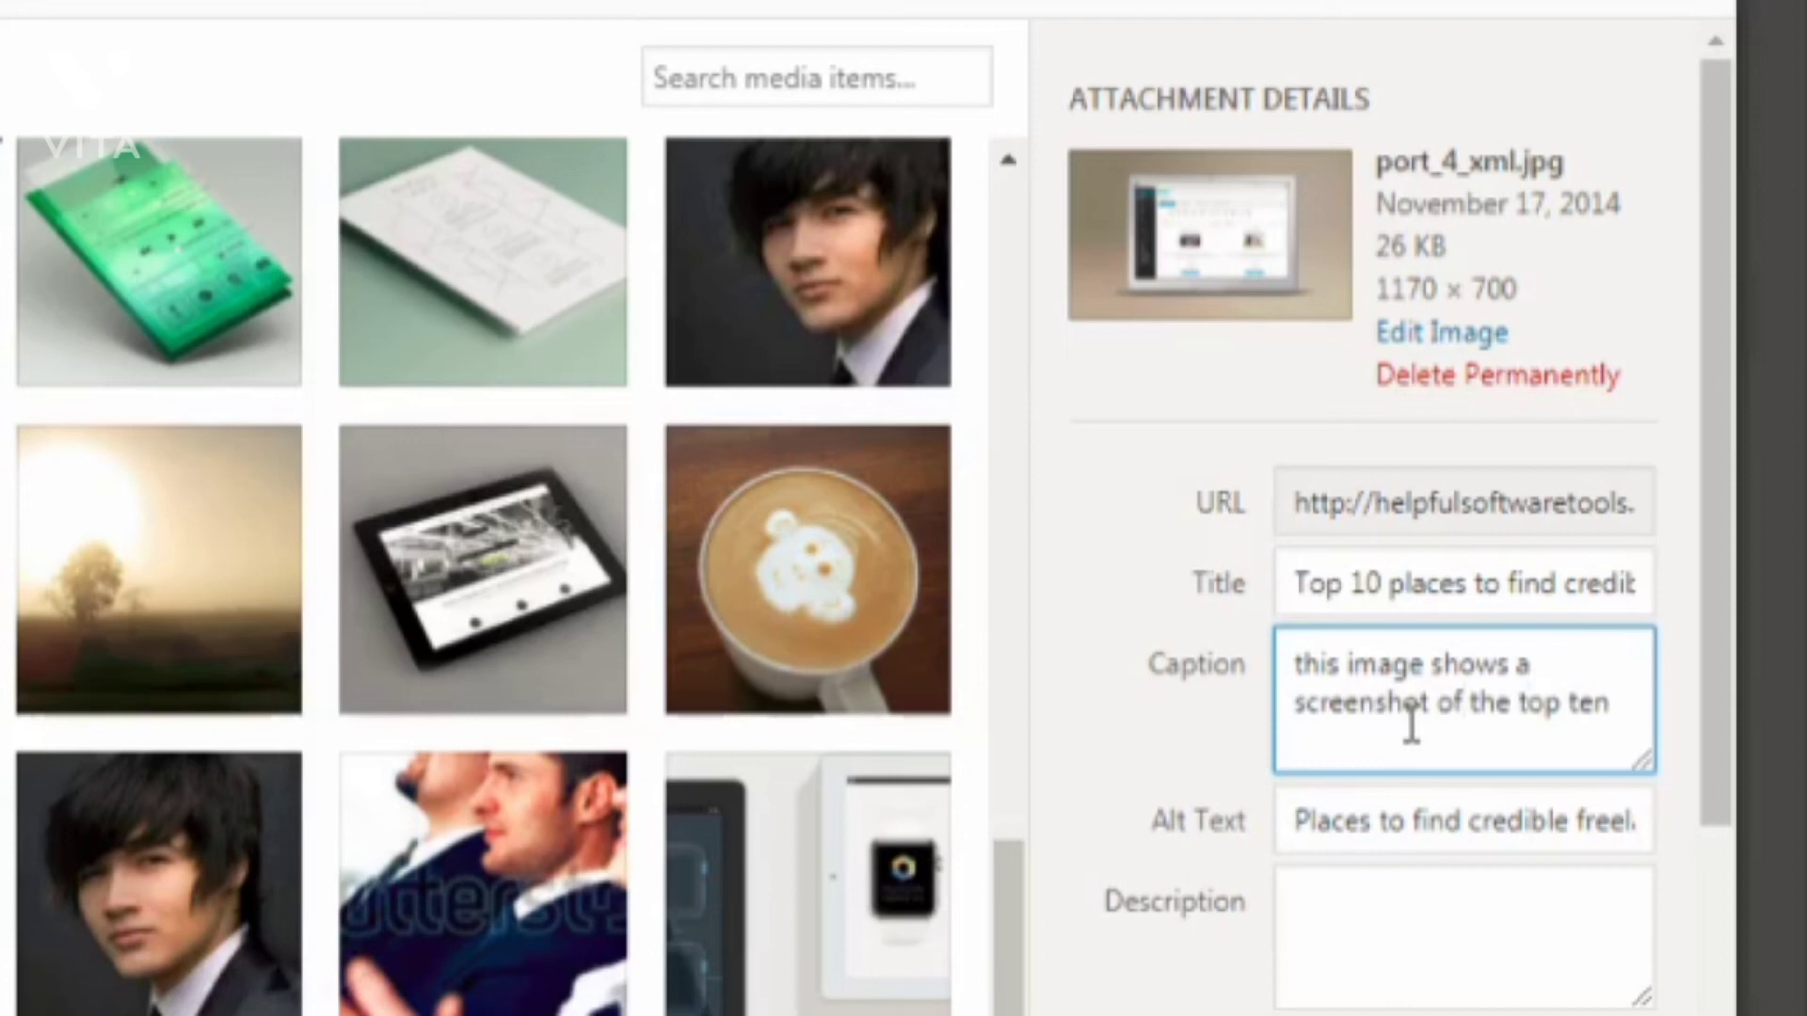
{"action": "type", "text": "places to find "}
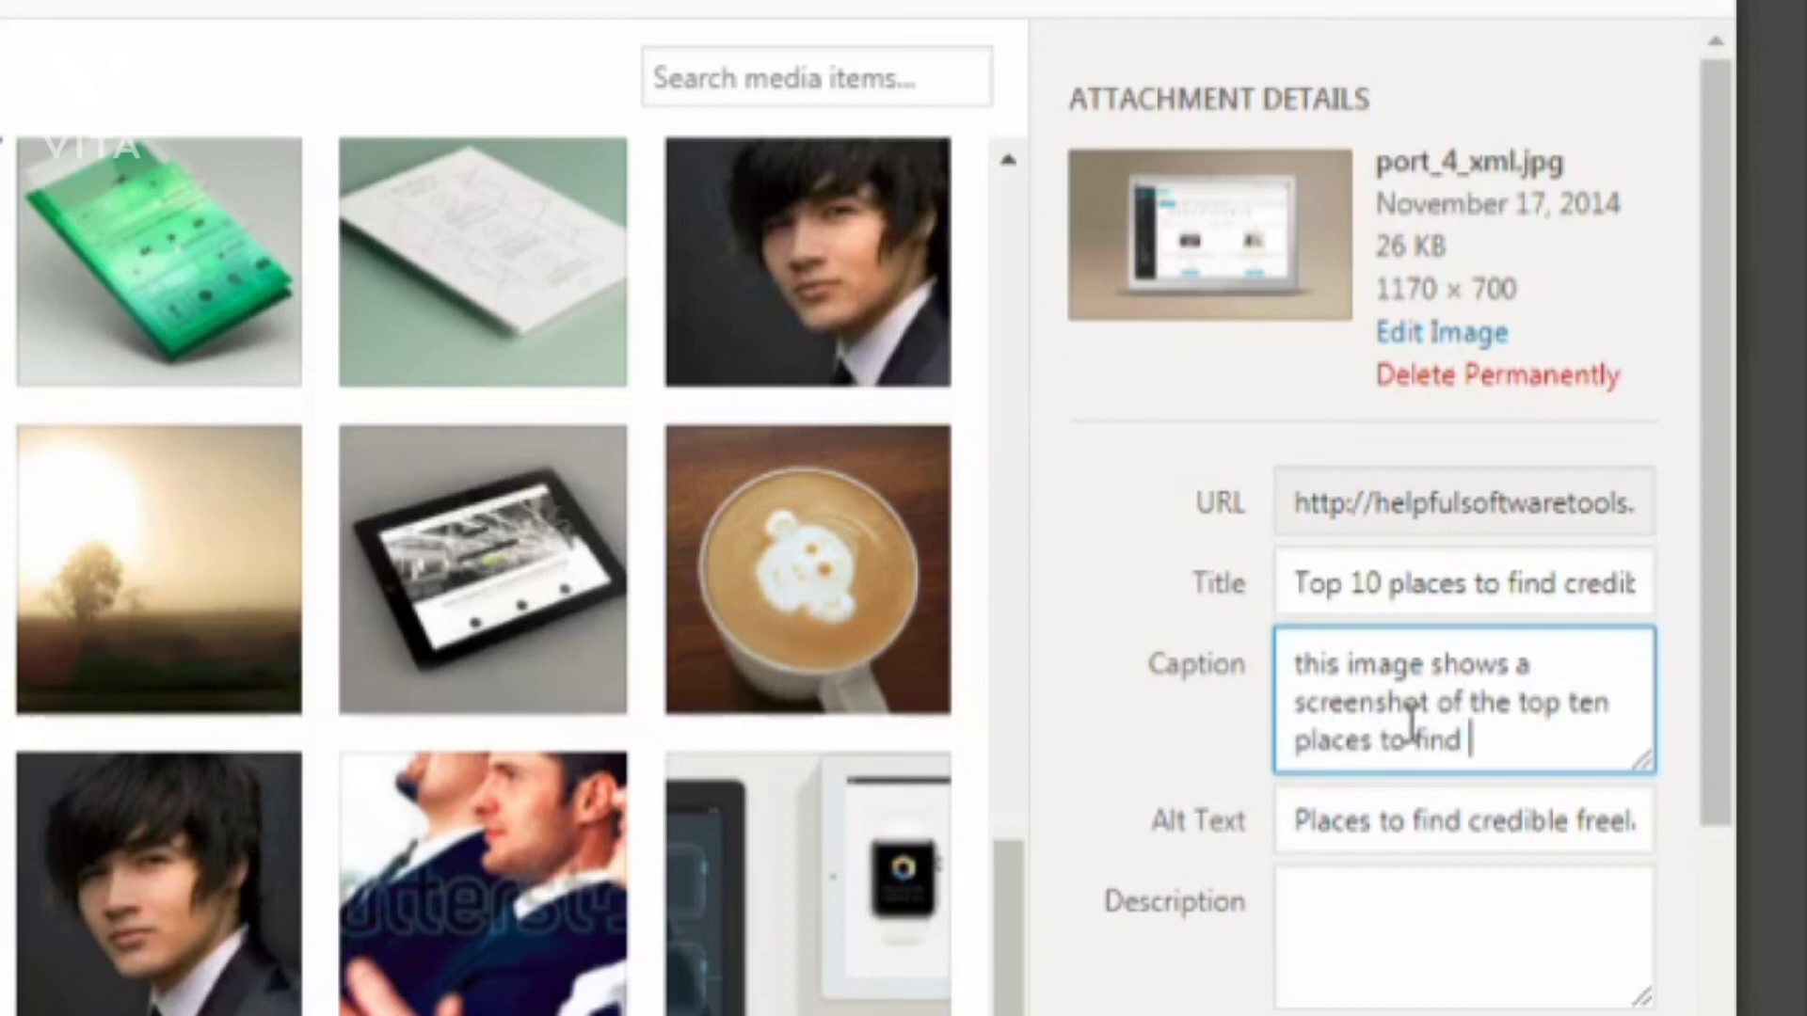
{"action": "type", "text": "great freelancers."}
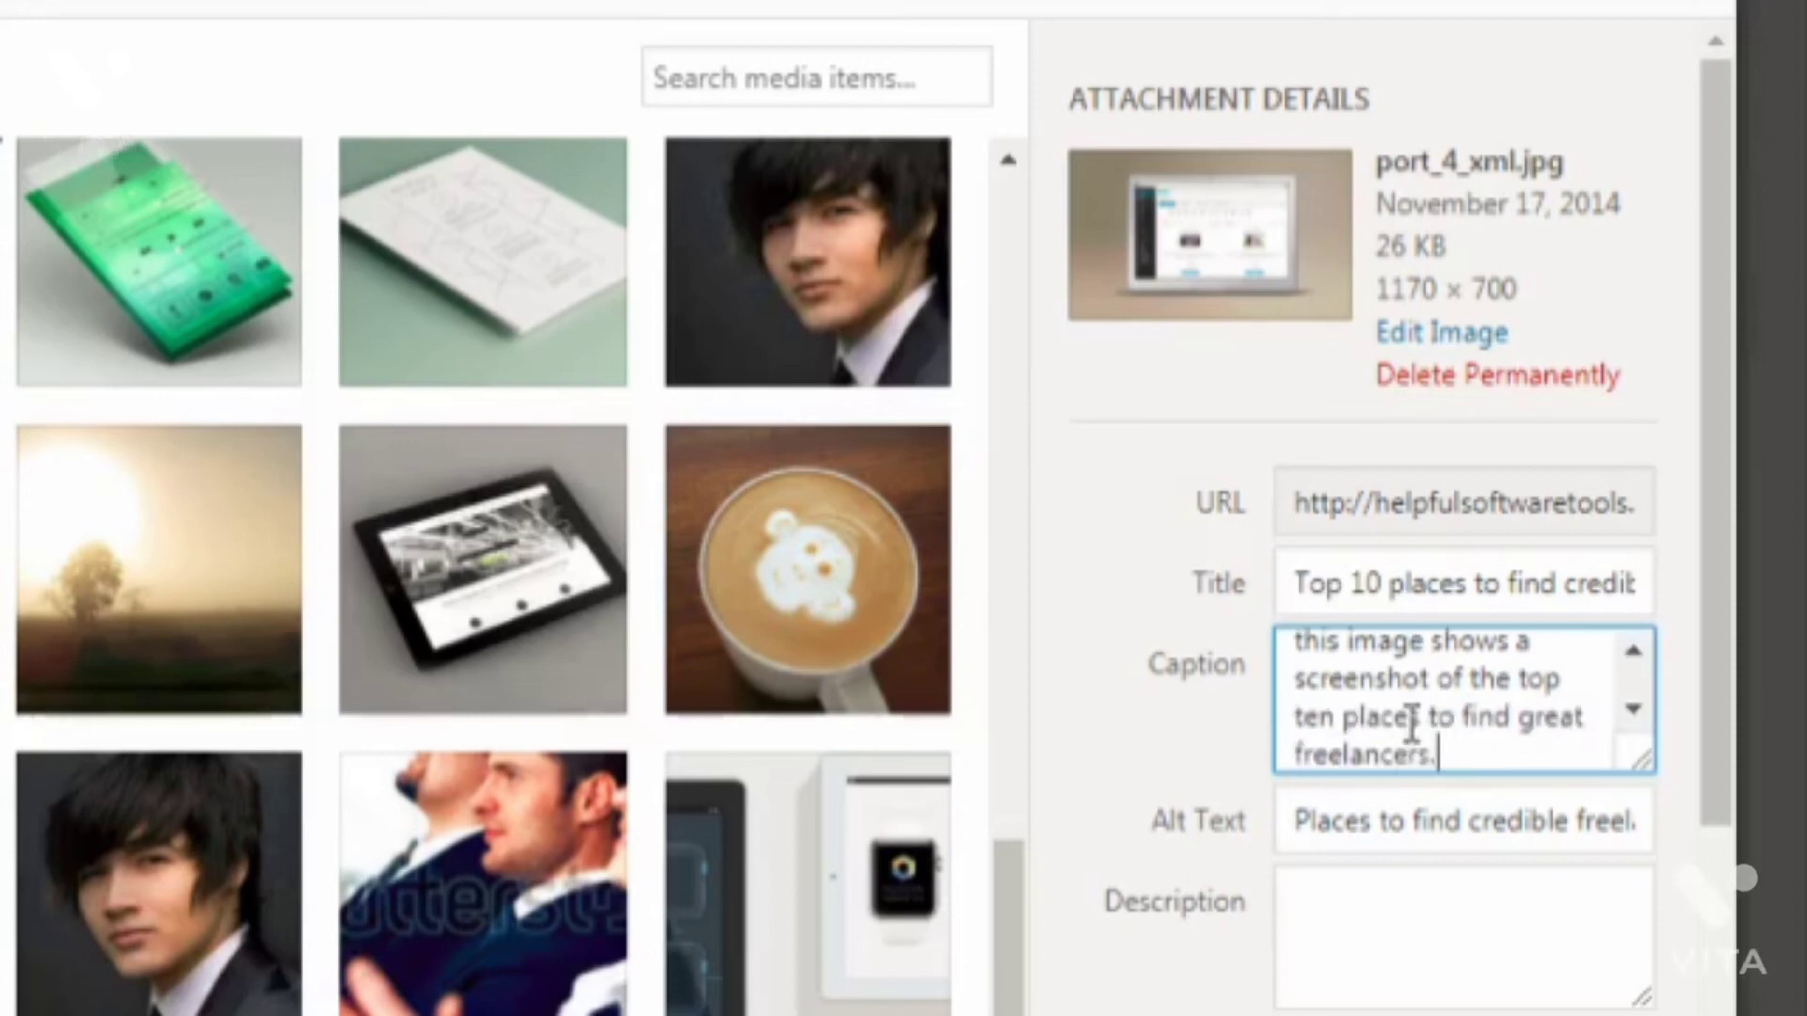
{"action": "key", "text": "Tab"}
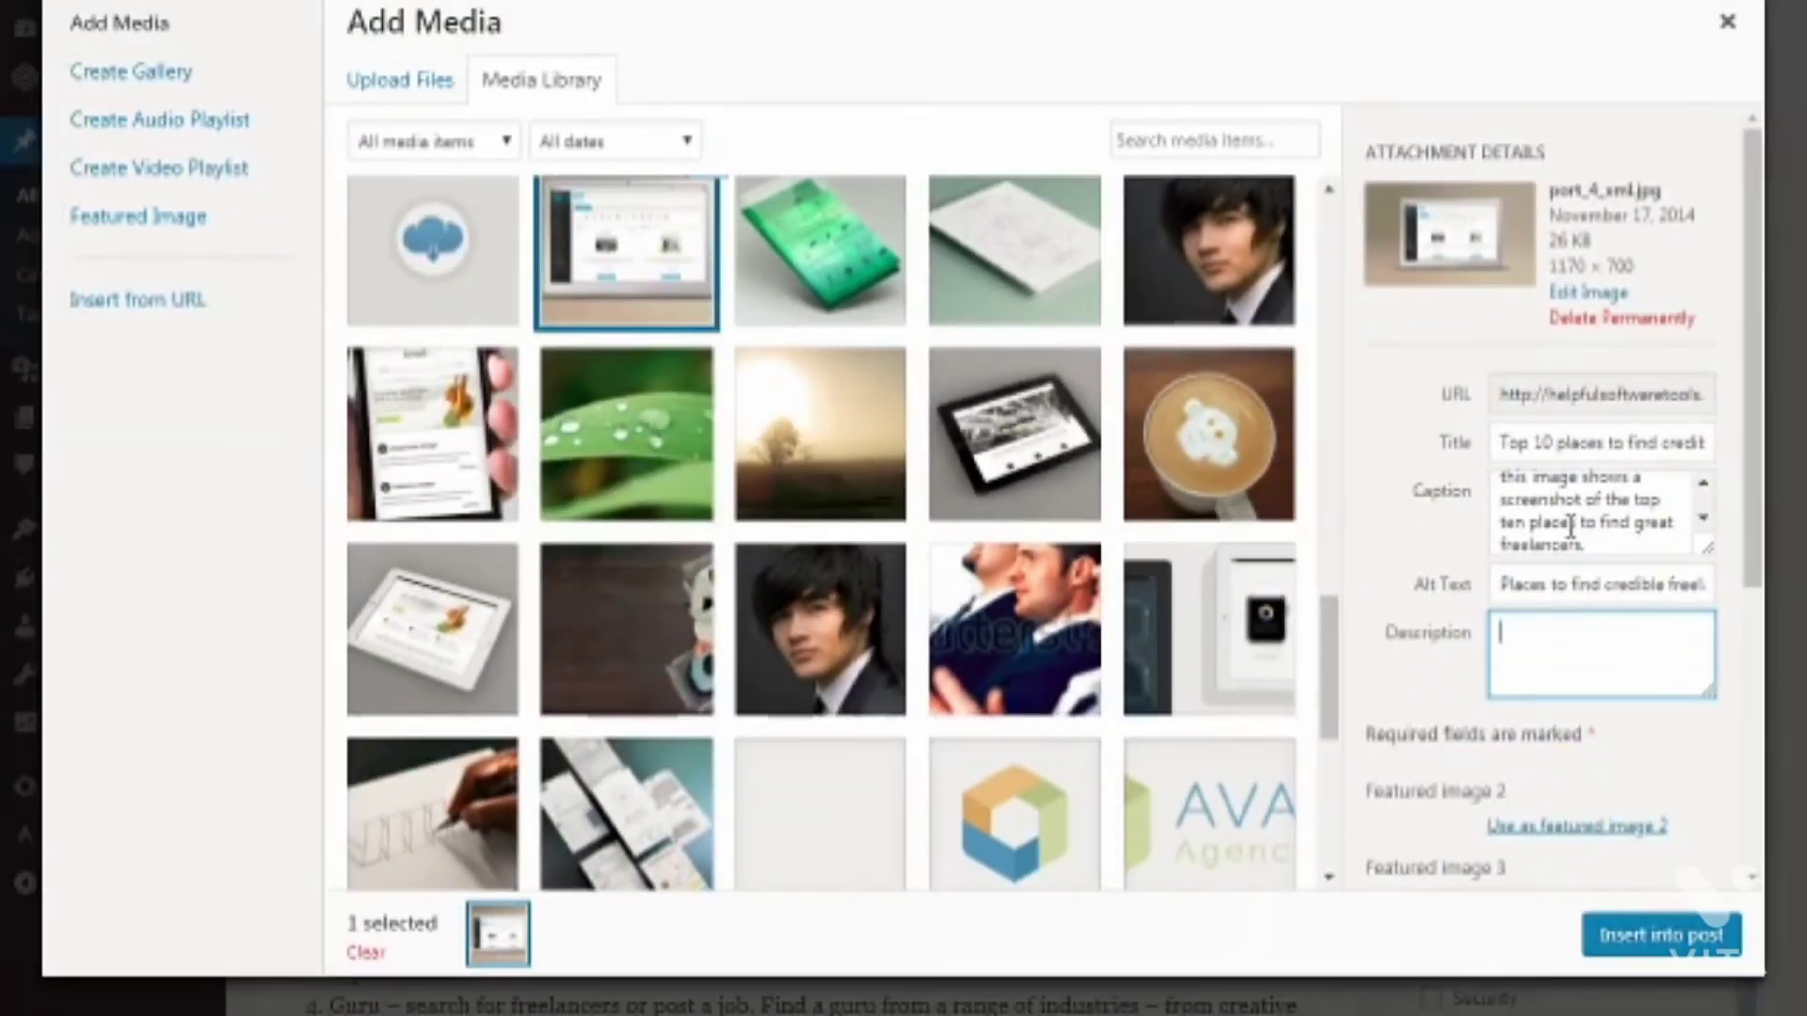
{"action": "left_click", "coordinate": [1711, 936]}
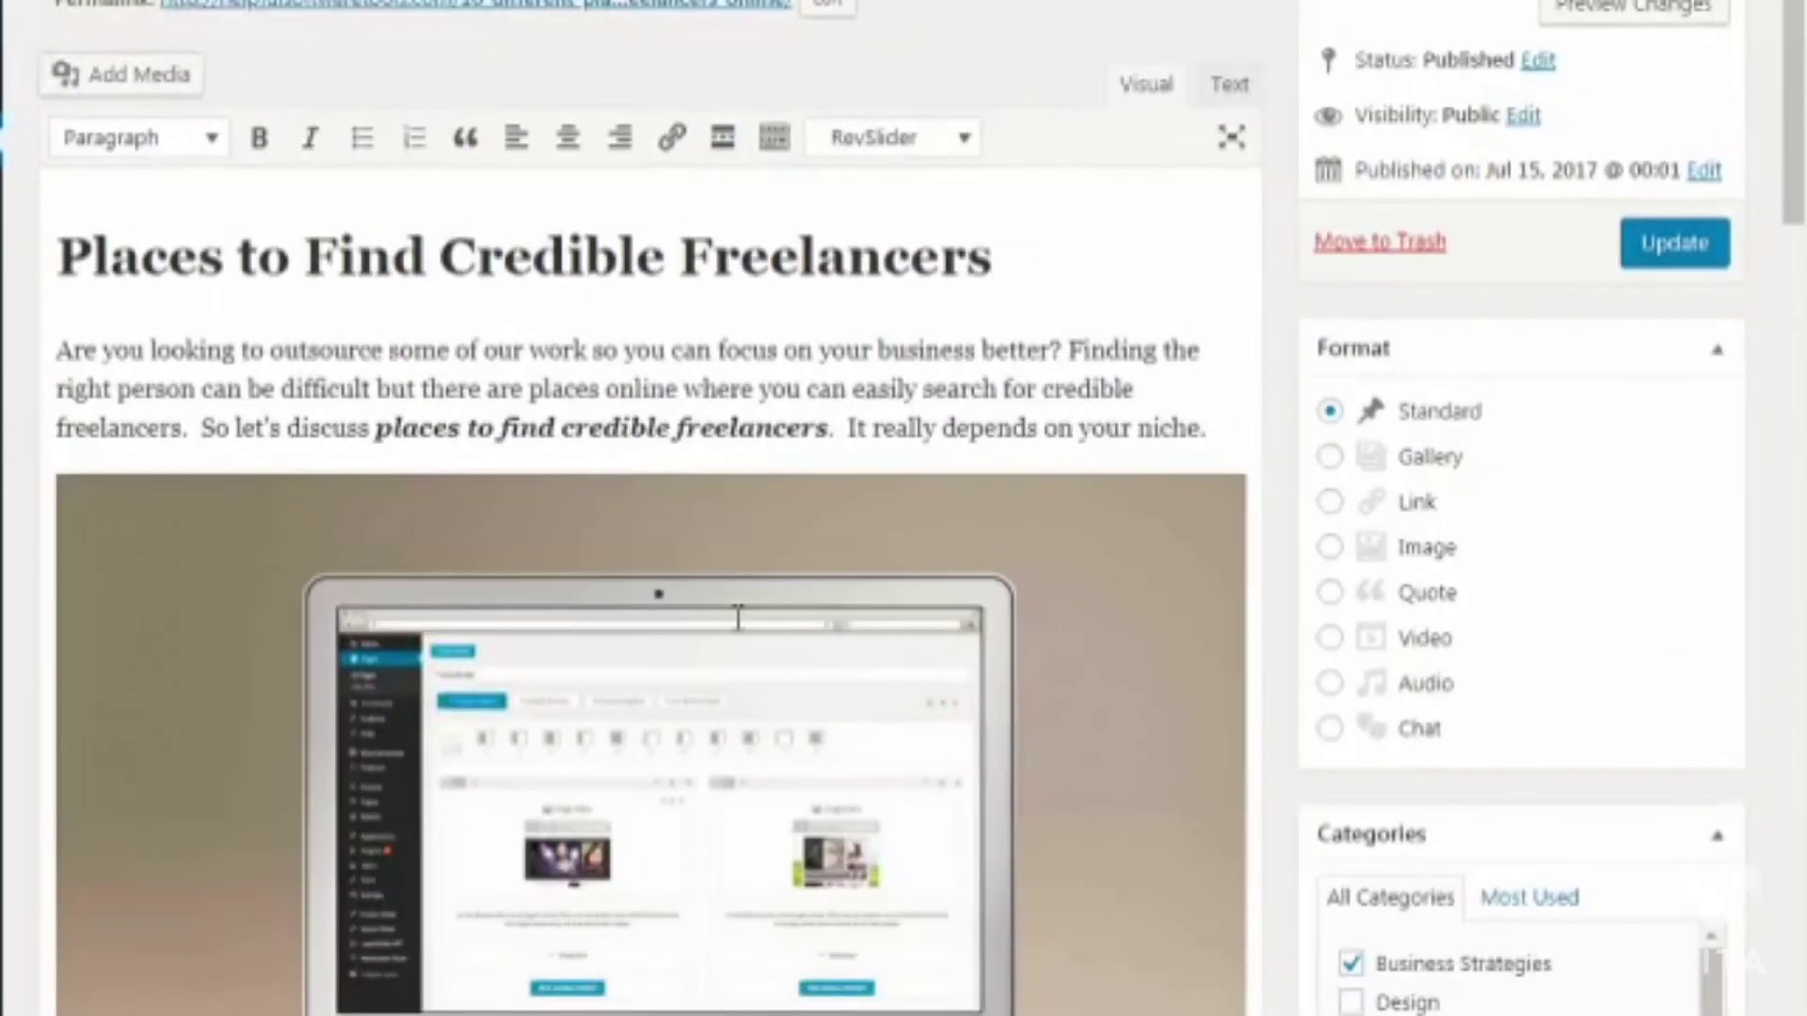
Step: Check the inserted image's alternative text and caption in its image details, then update the image and deselect it
{"action": "left_click", "coordinate": [738, 619]}
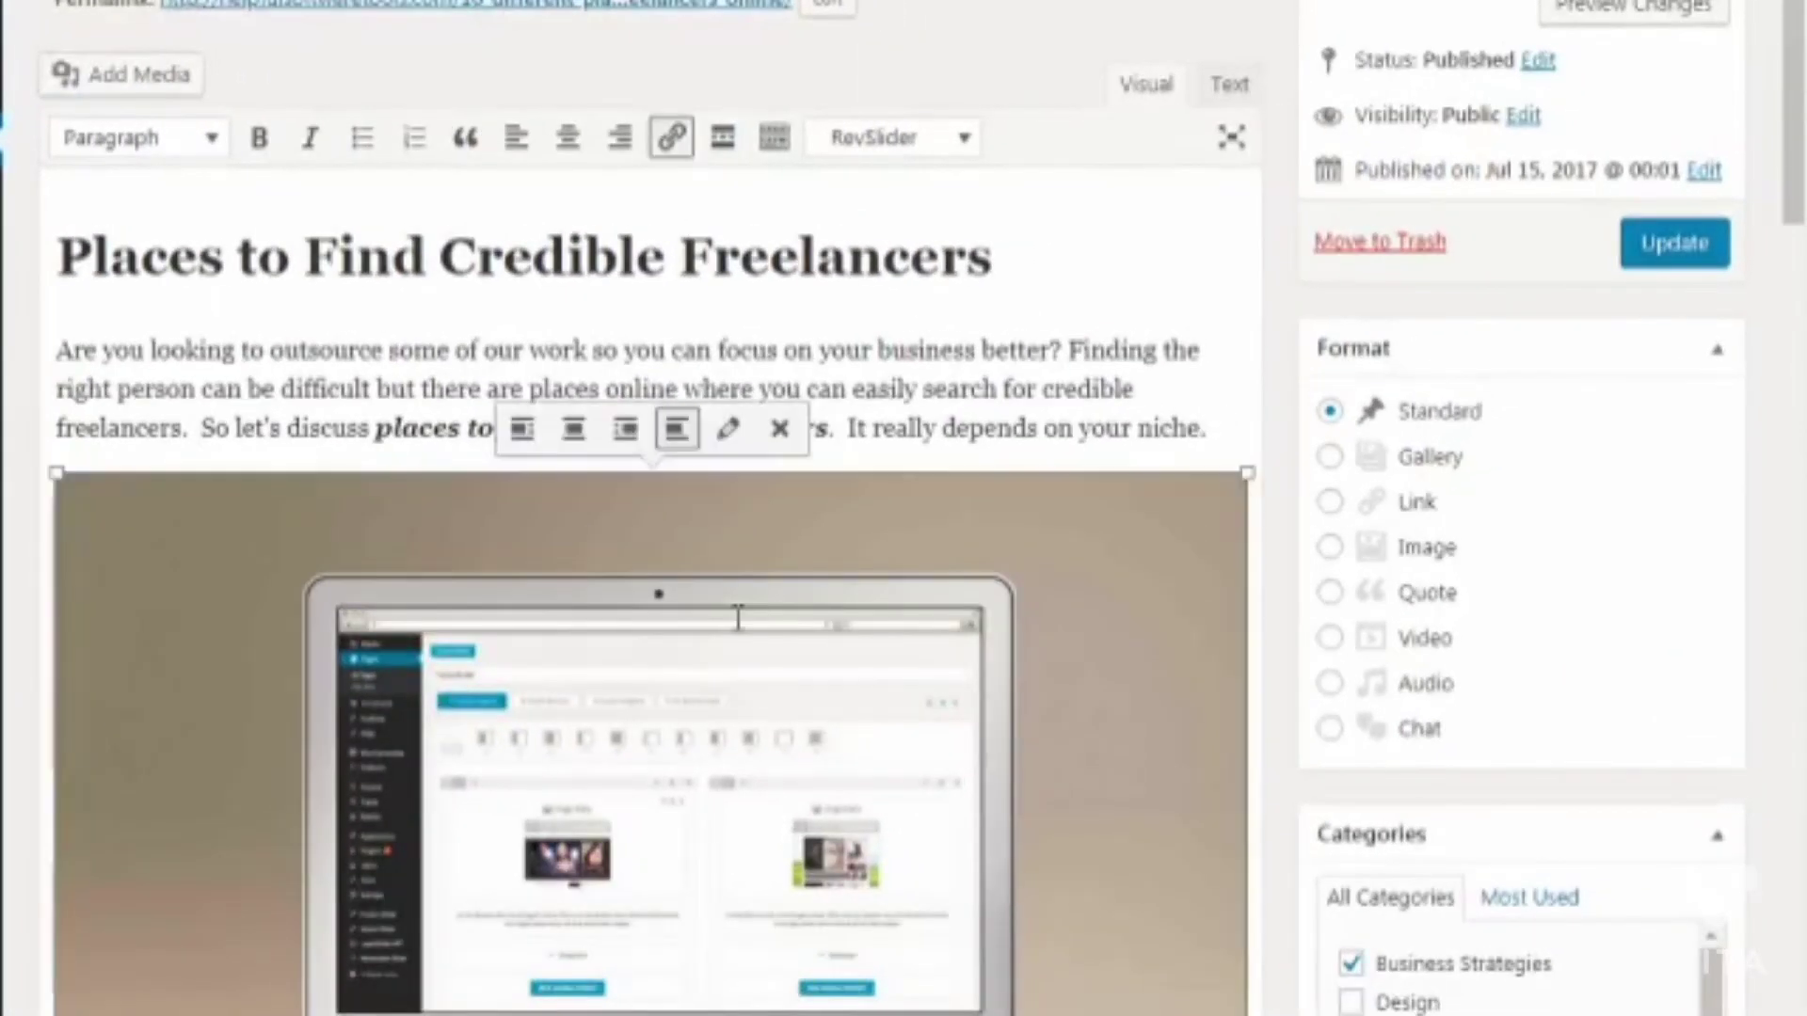
{"action": "scroll", "coordinate": [738, 602], "scroll_direction": "down", "scroll_amount": 3}
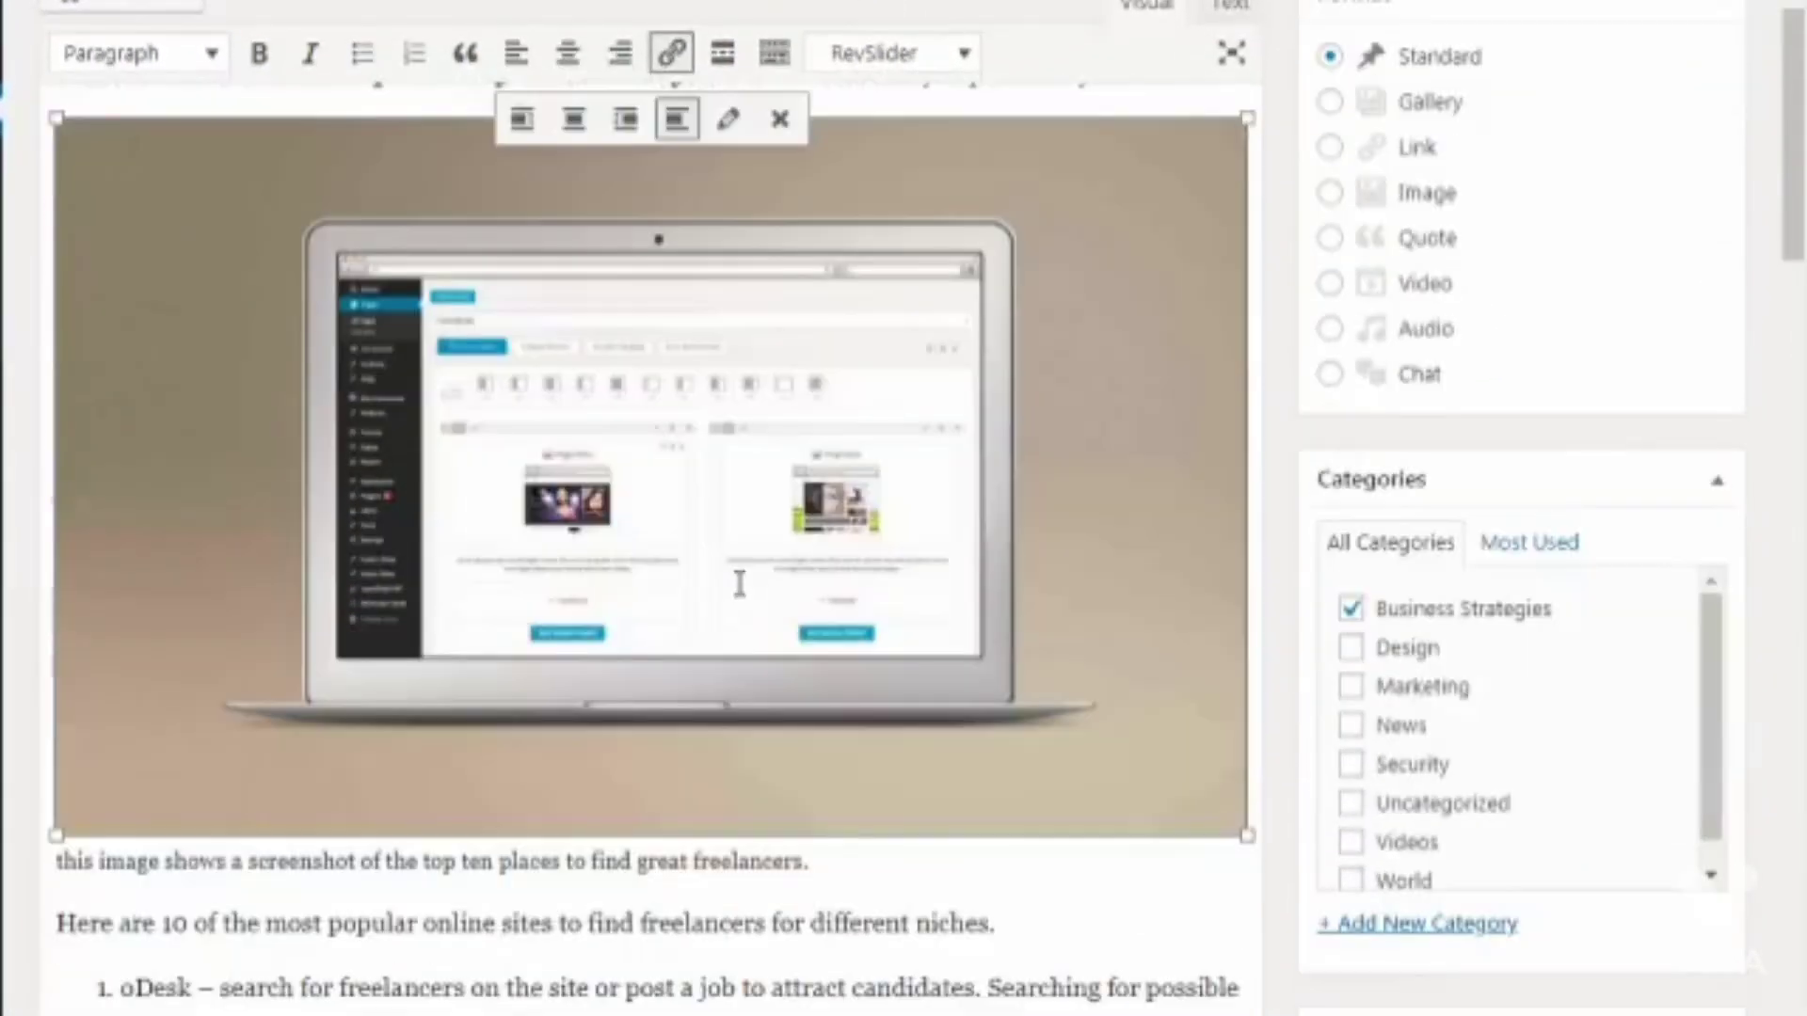
{"action": "scroll", "coordinate": [742, 527], "scroll_direction": "up", "scroll_amount": 2}
{"action": "left_click", "coordinate": [735, 241]}
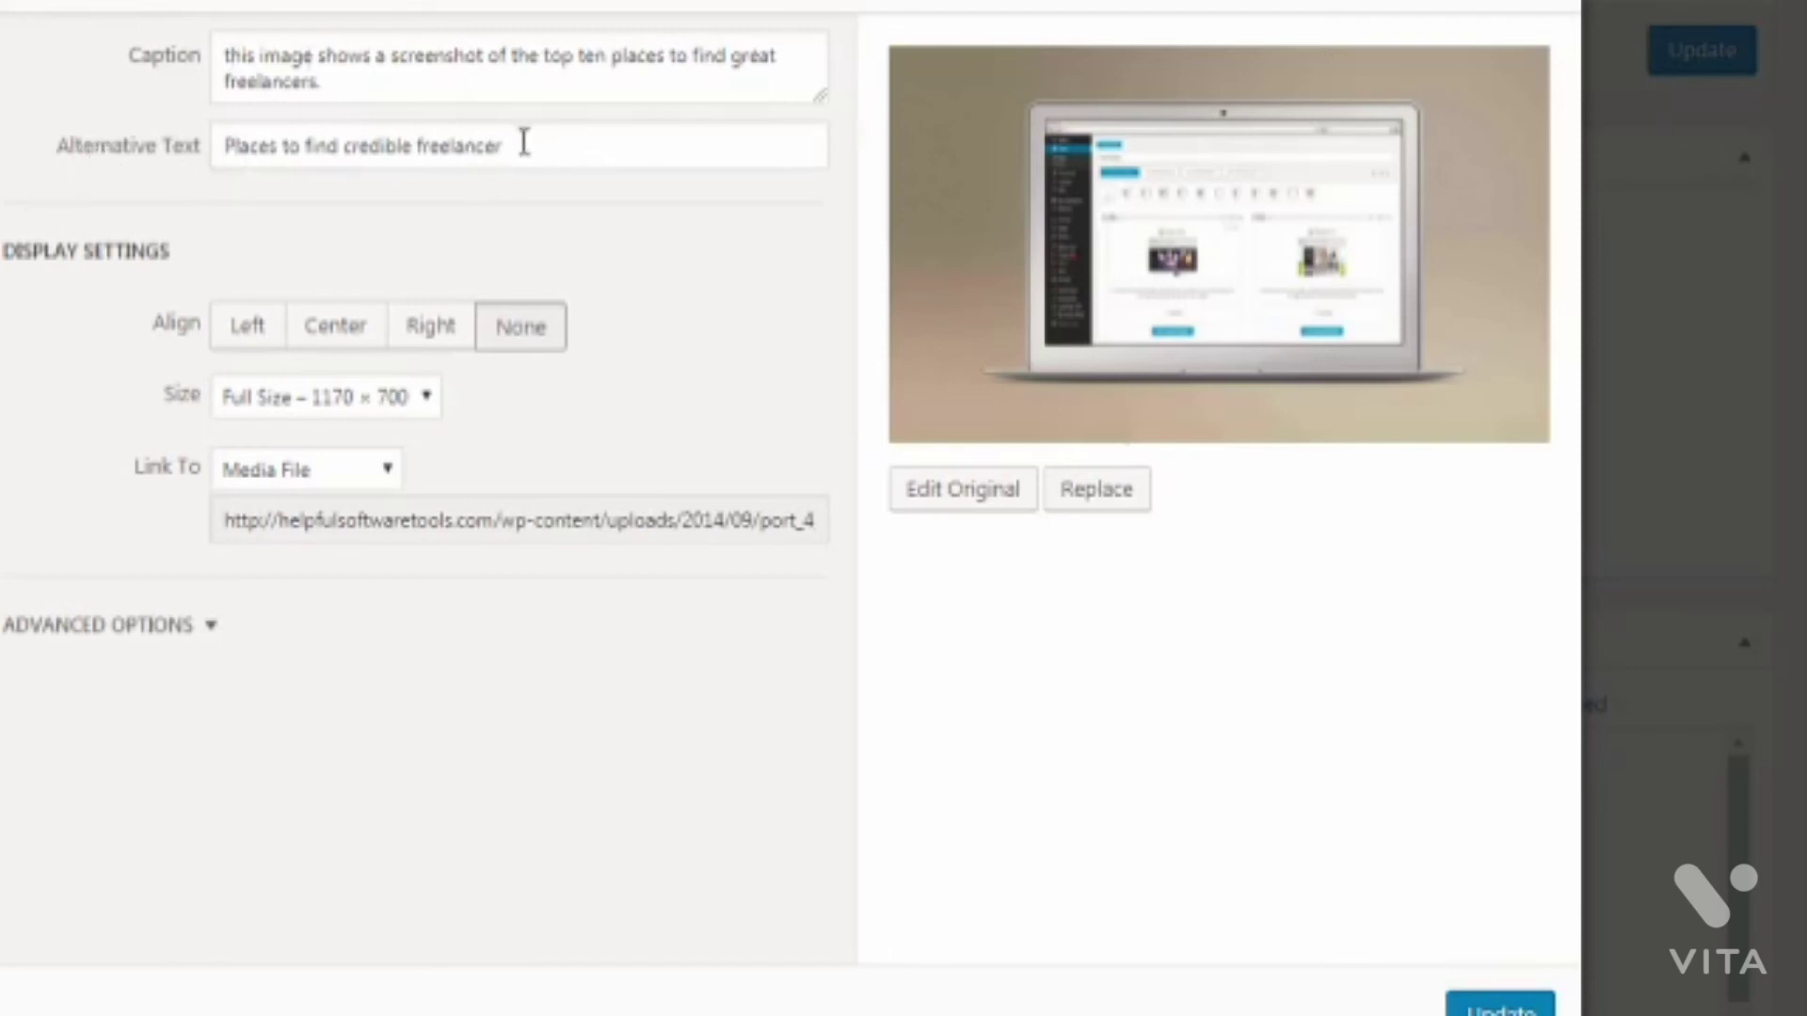
{"action": "left_click_drag", "start_coordinate": [521, 142], "coordinate": [198, 153]}
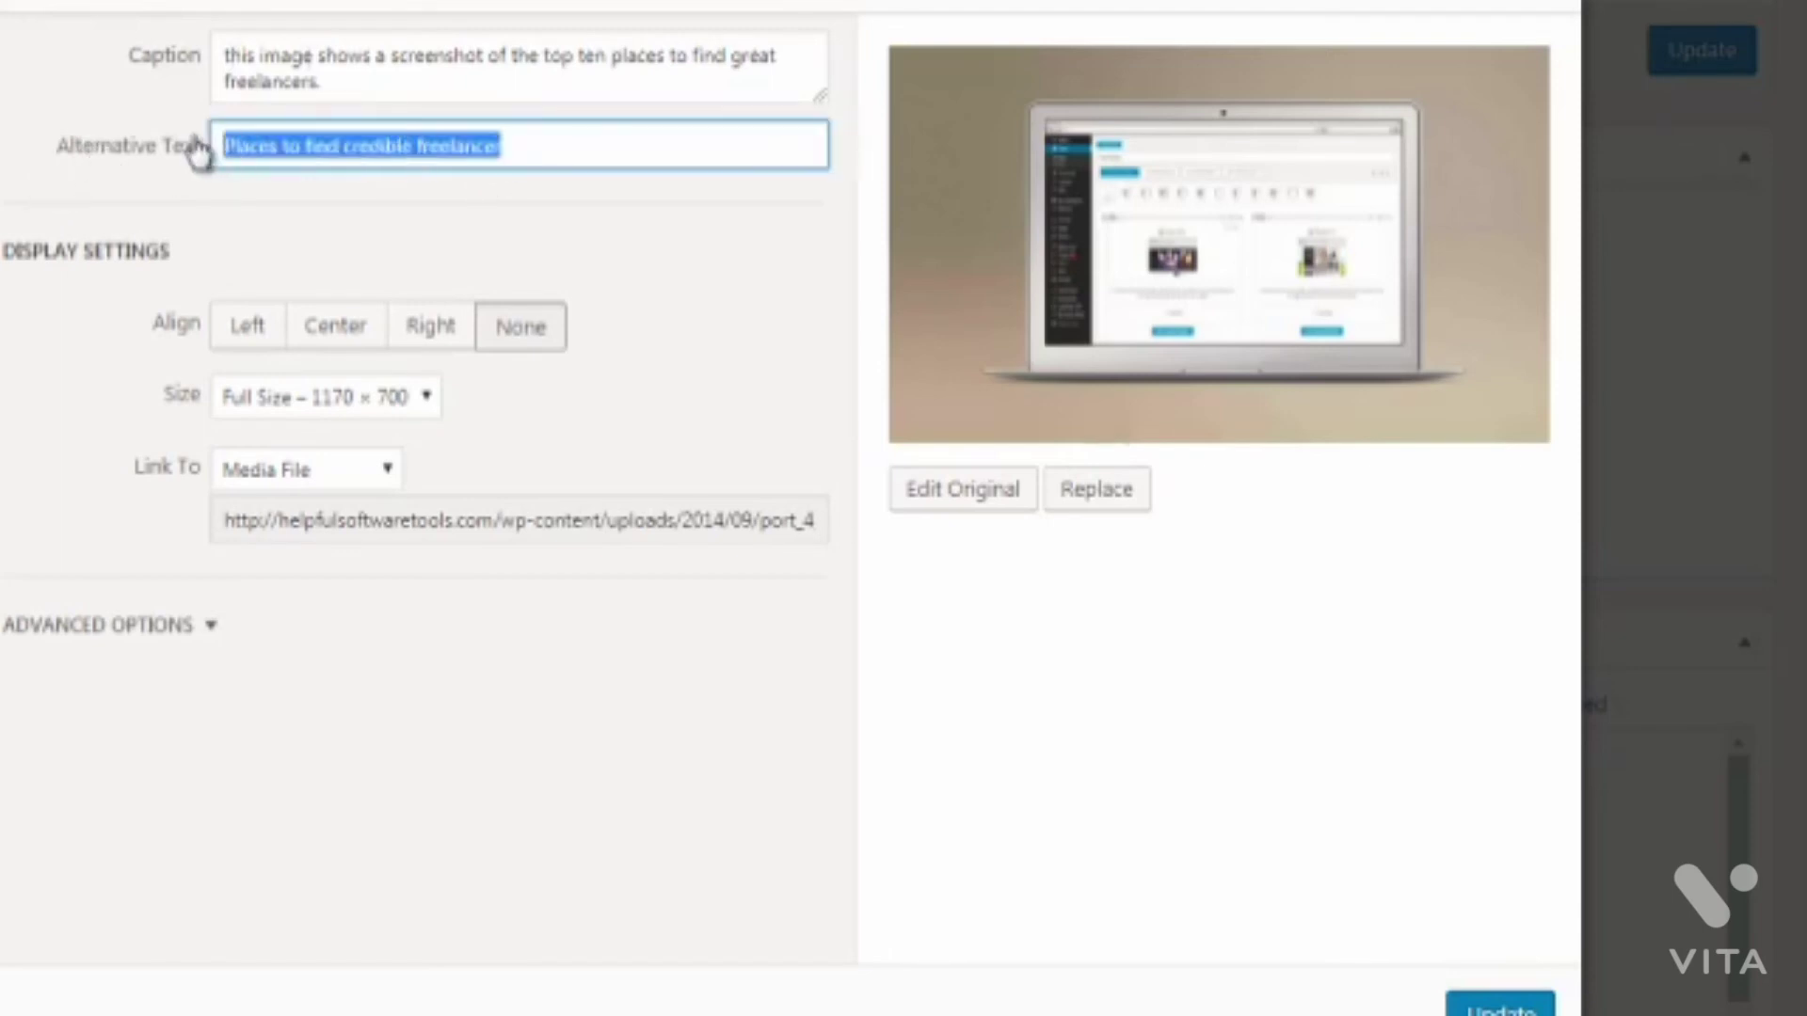
{"action": "left_click", "coordinate": [349, 81]}
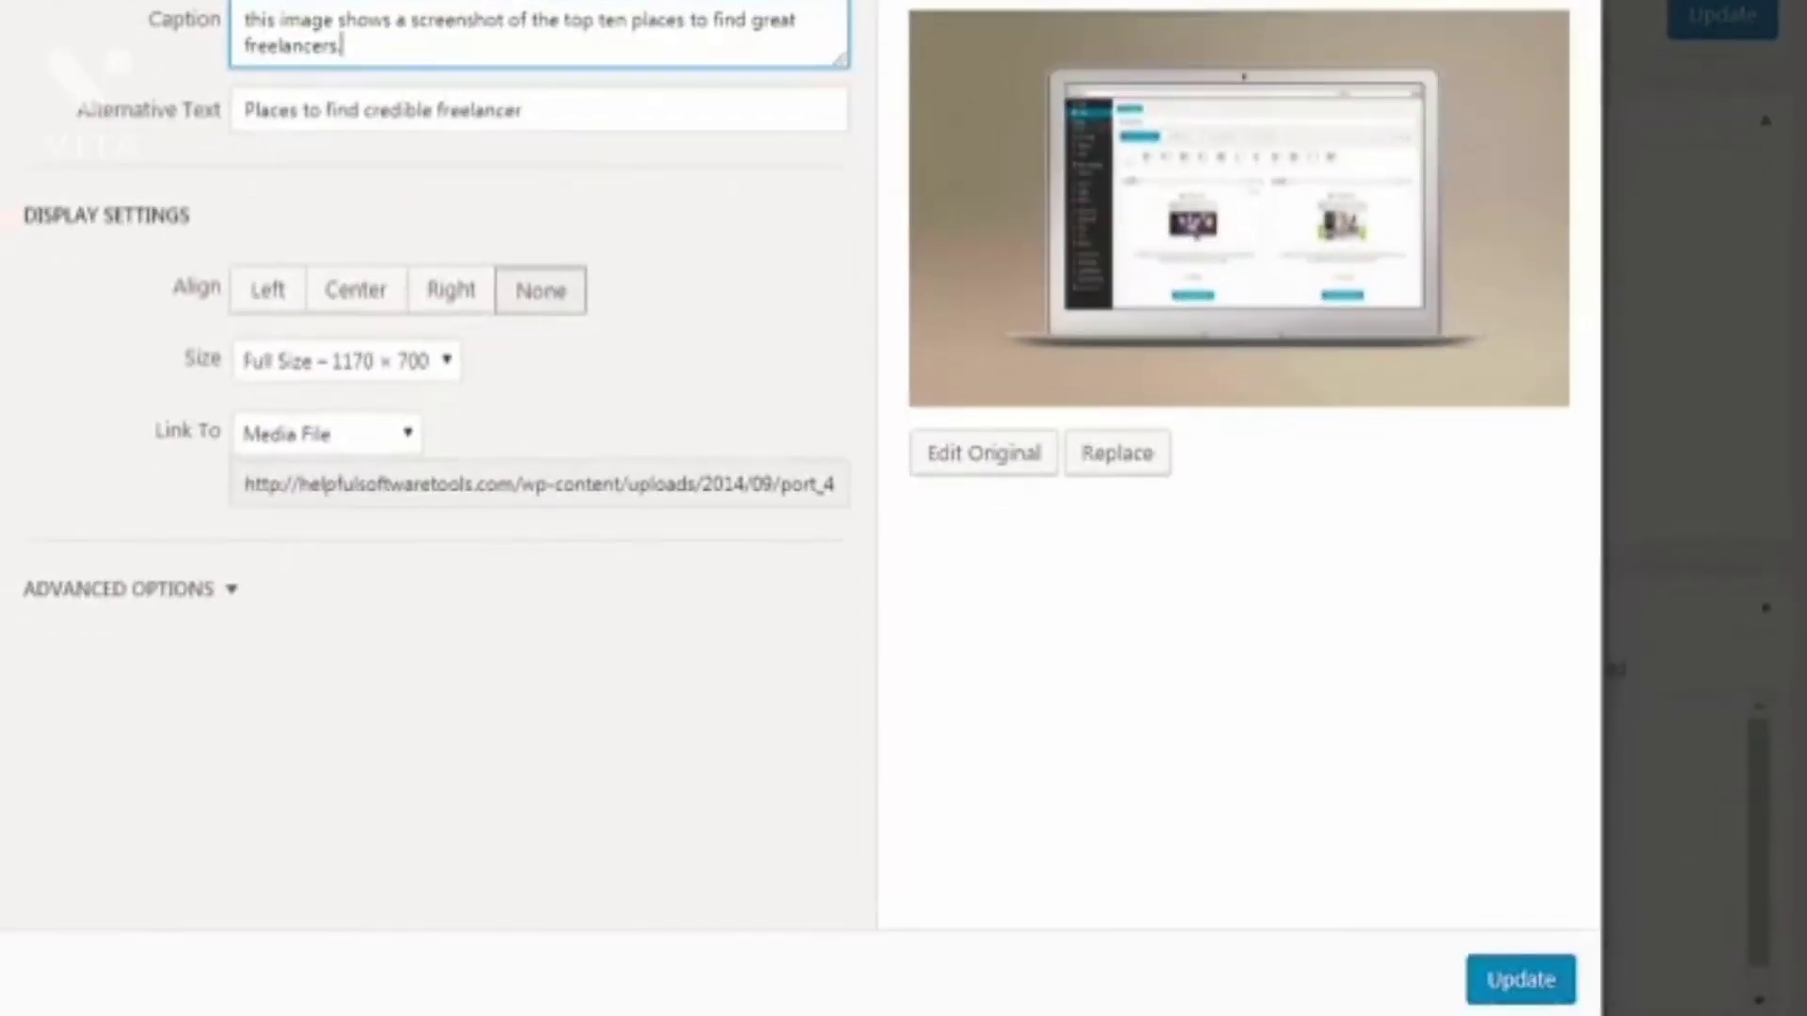
{"action": "left_click", "coordinate": [1517, 984]}
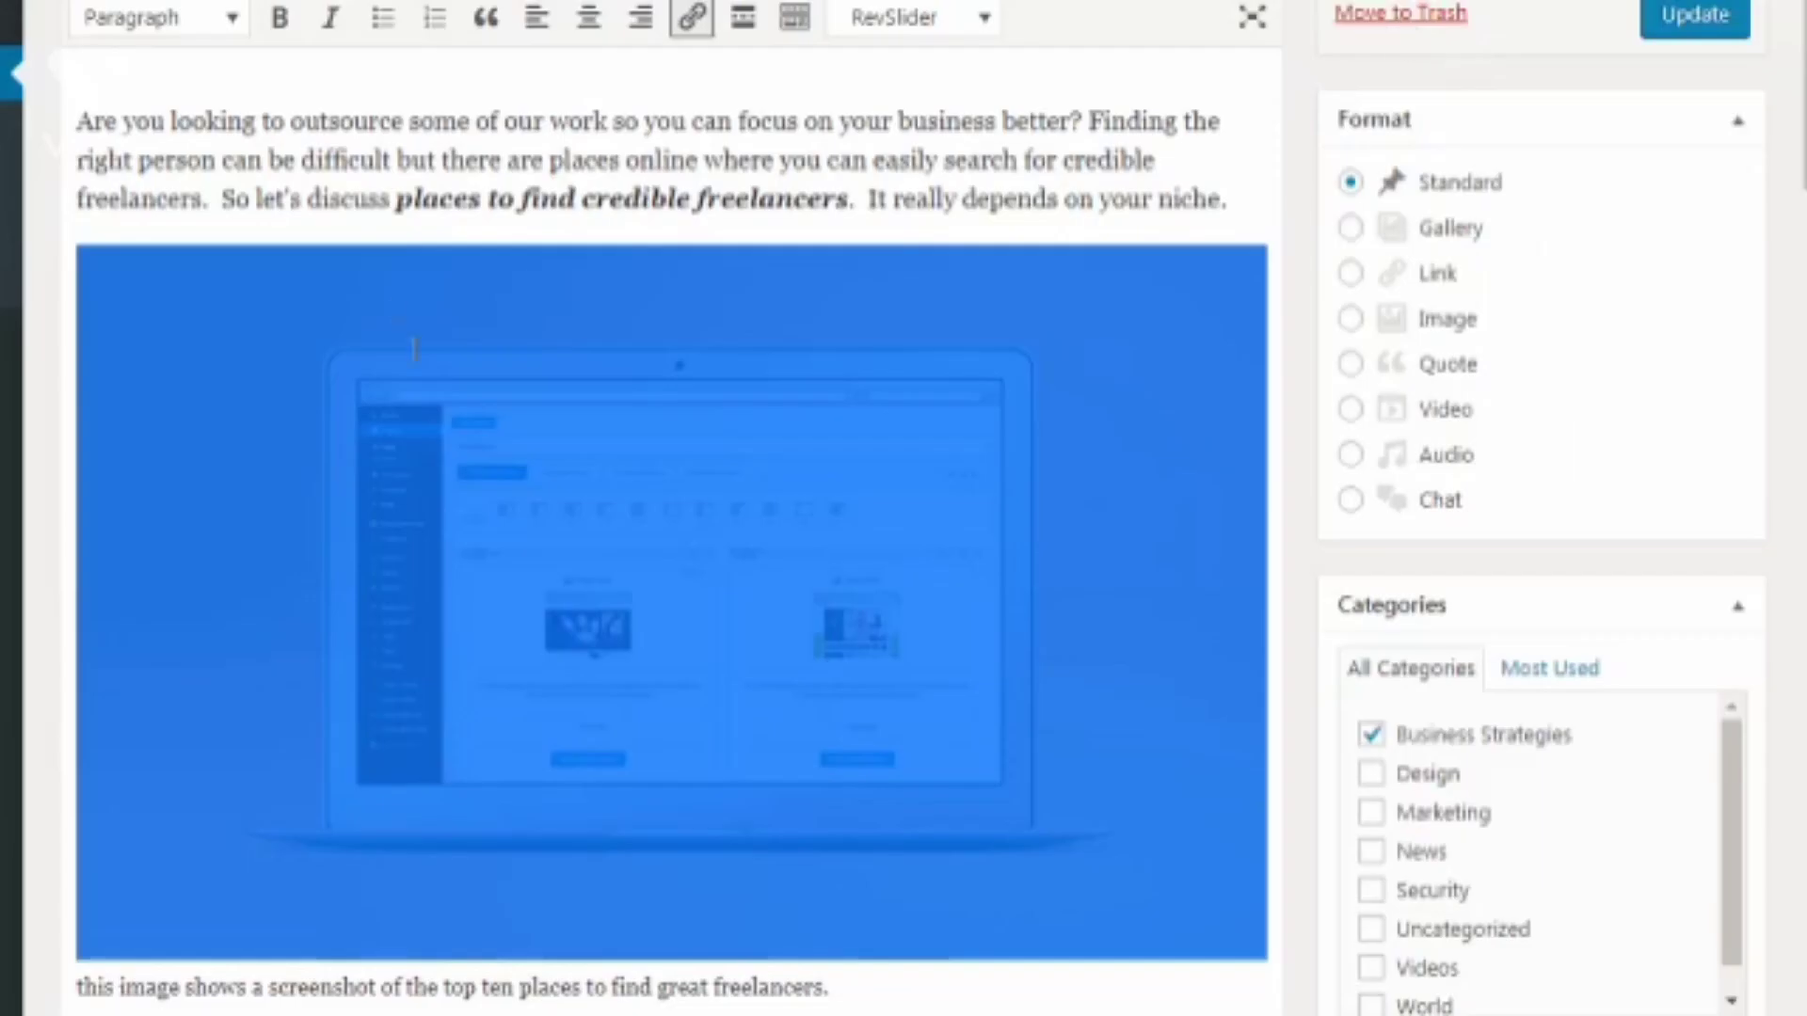
{"action": "left_click", "coordinate": [411, 199]}
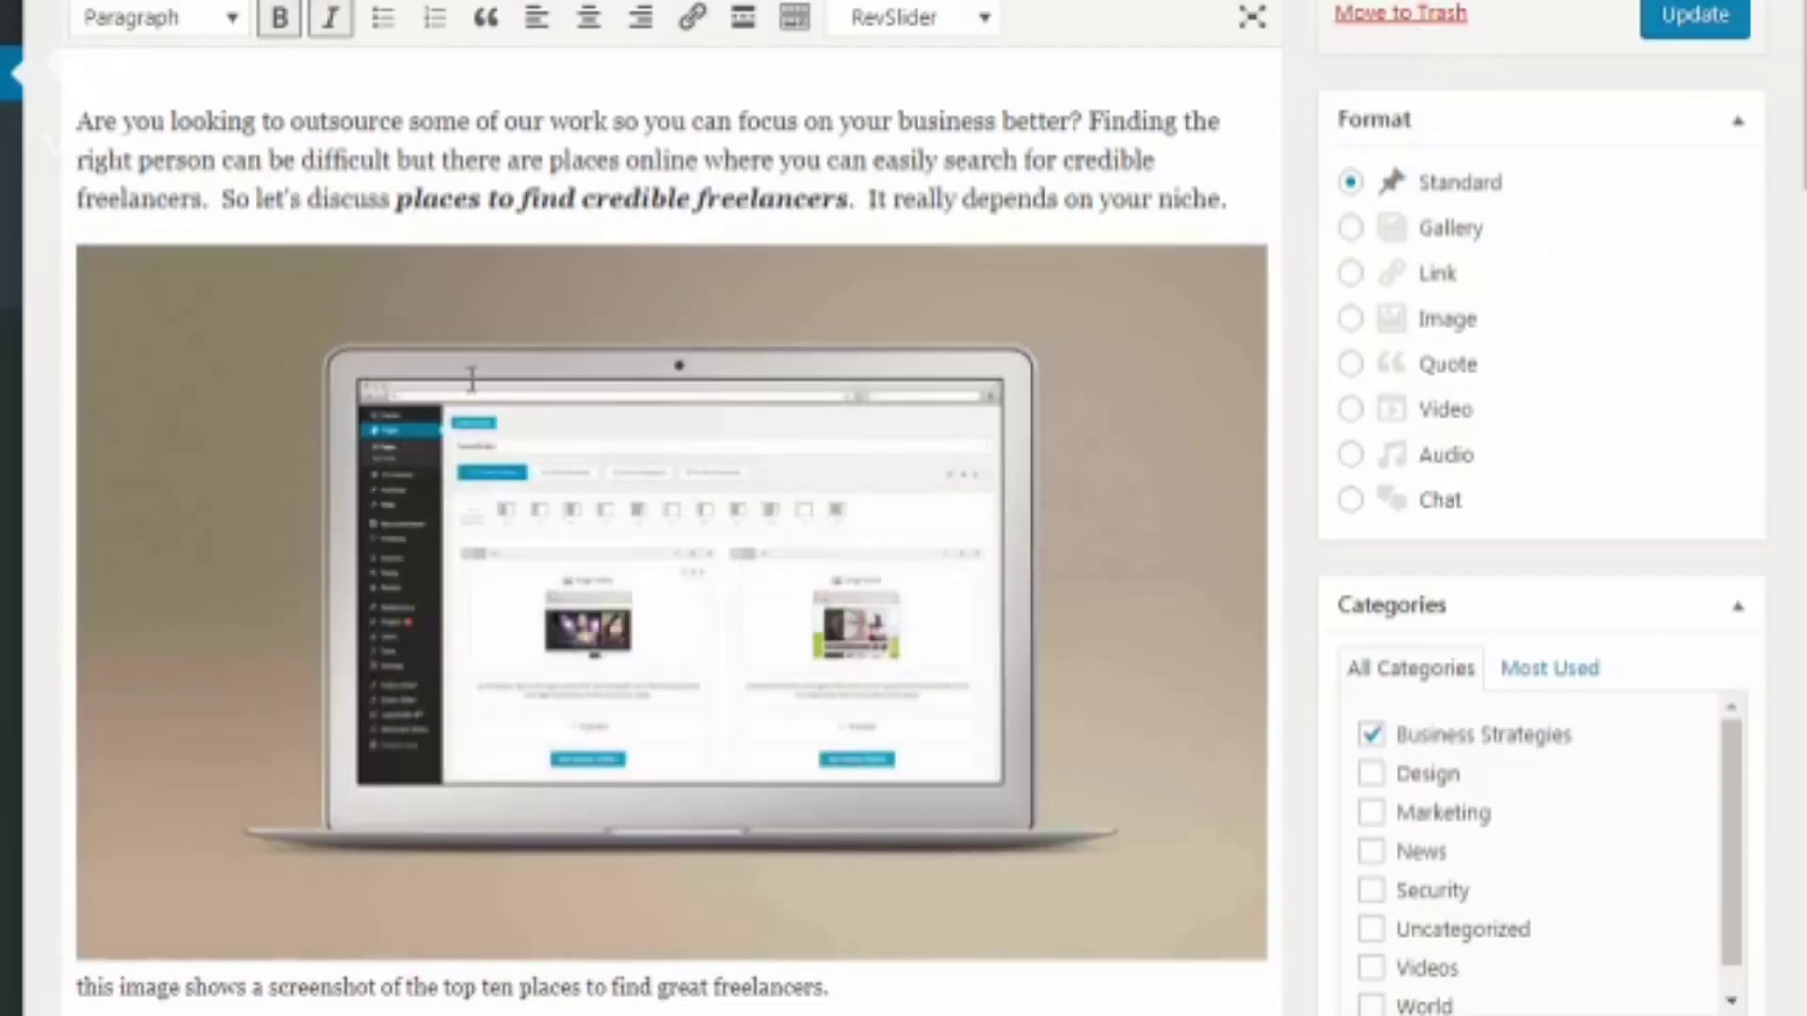
Step: Look through the finished post down to the last list item and update the published post
{"action": "scroll", "coordinate": [470, 378], "scroll_direction": "down", "scroll_amount": 10}
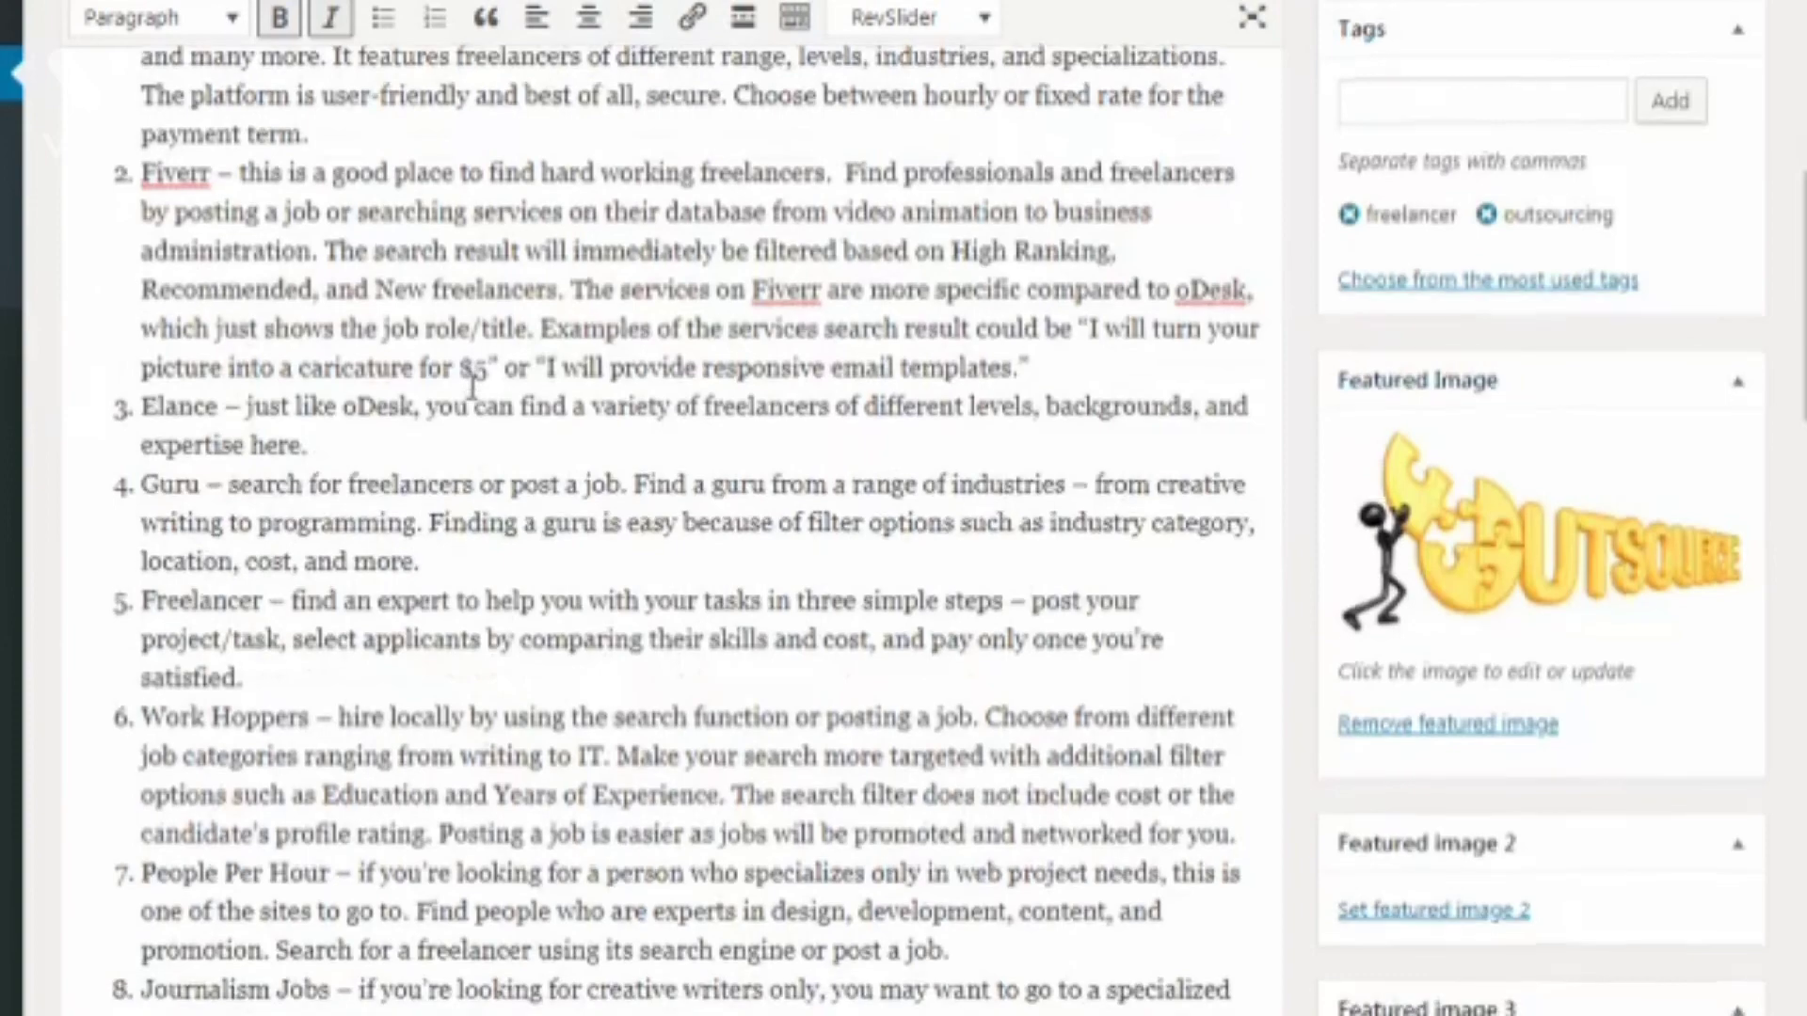
{"action": "scroll", "coordinate": [473, 382], "scroll_direction": "down", "scroll_amount": 5}
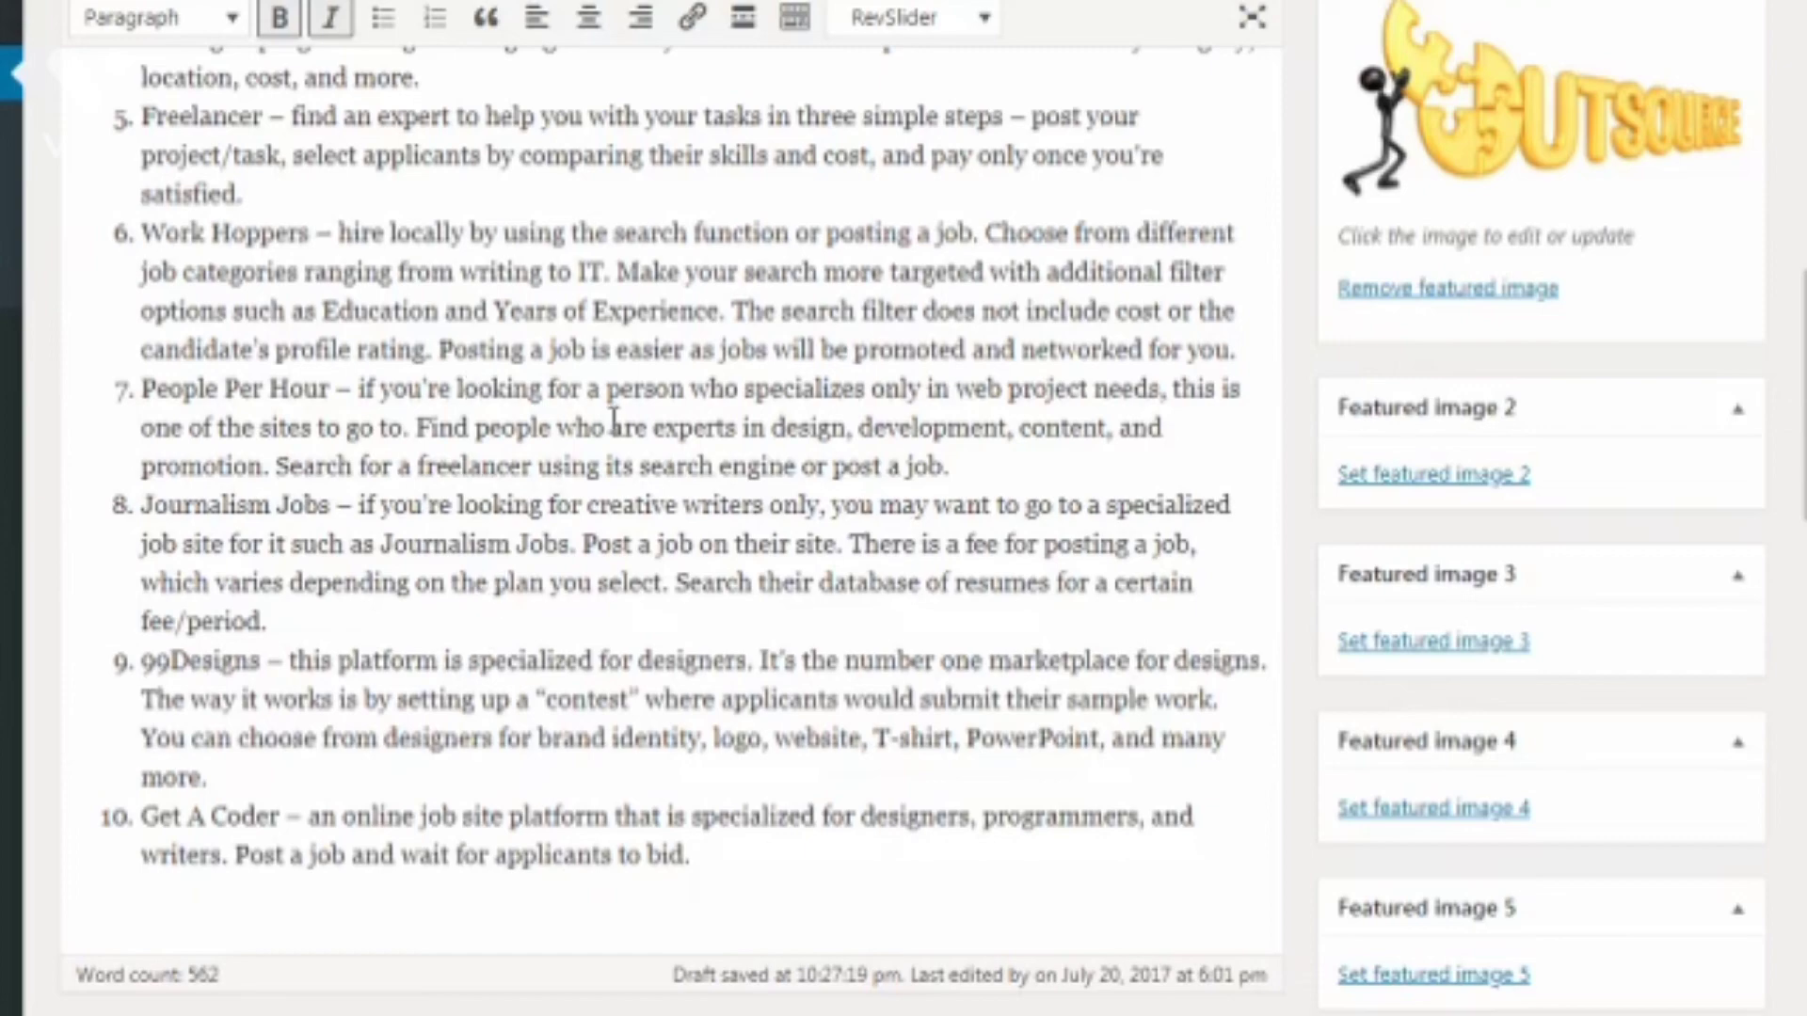
{"action": "scroll", "coordinate": [613, 421], "scroll_direction": "up", "scroll_amount": 15}
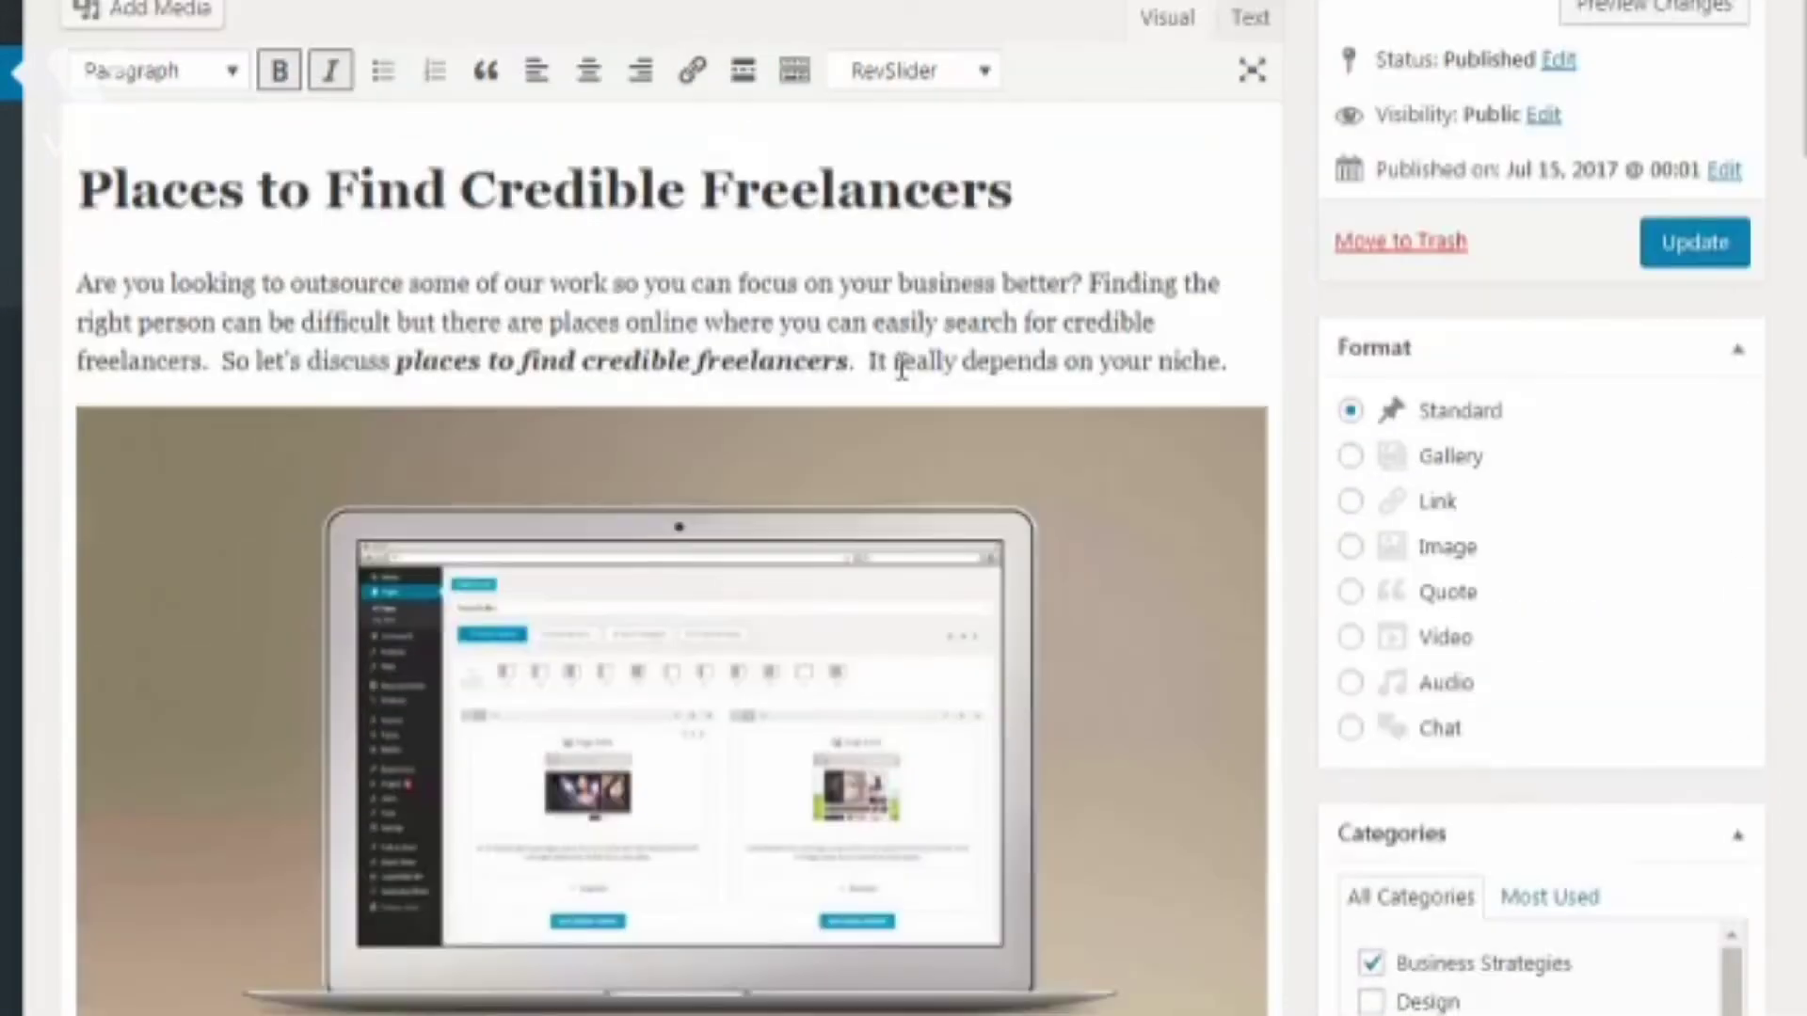
{"action": "scroll", "coordinate": [901, 367], "scroll_direction": "up", "scroll_amount": 2}
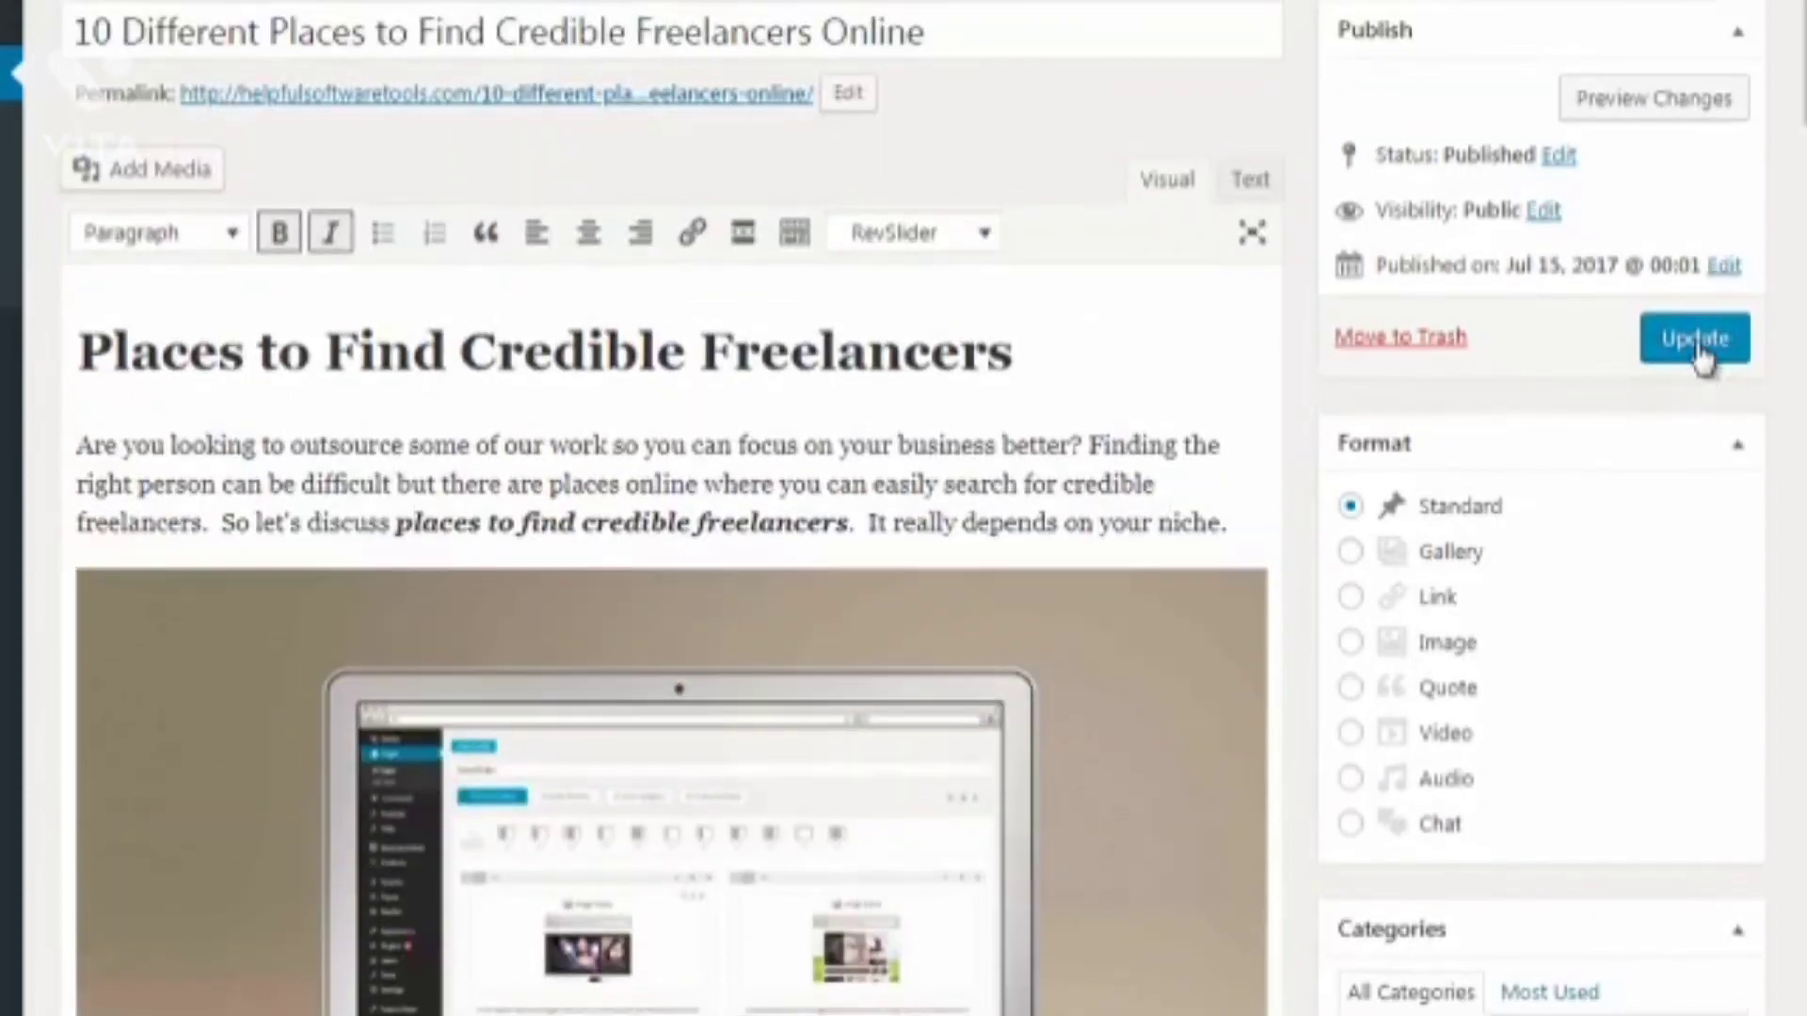
{"action": "left_click", "coordinate": [1698, 343]}
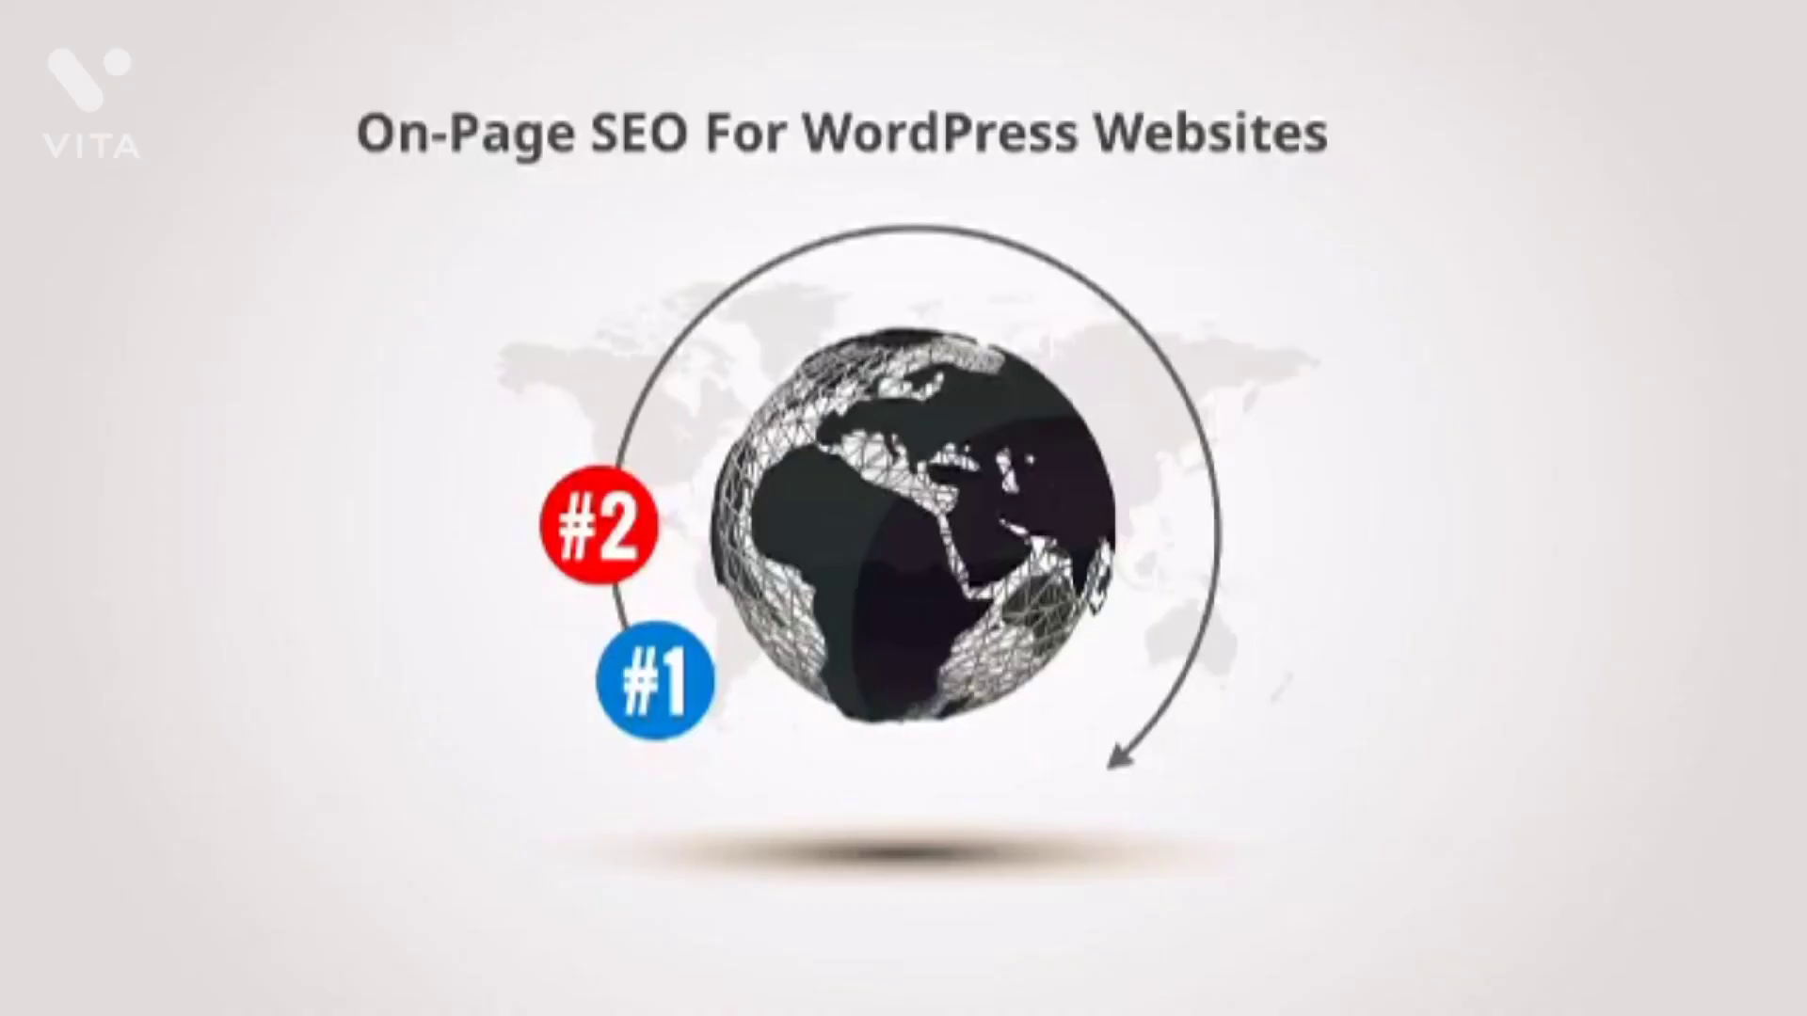